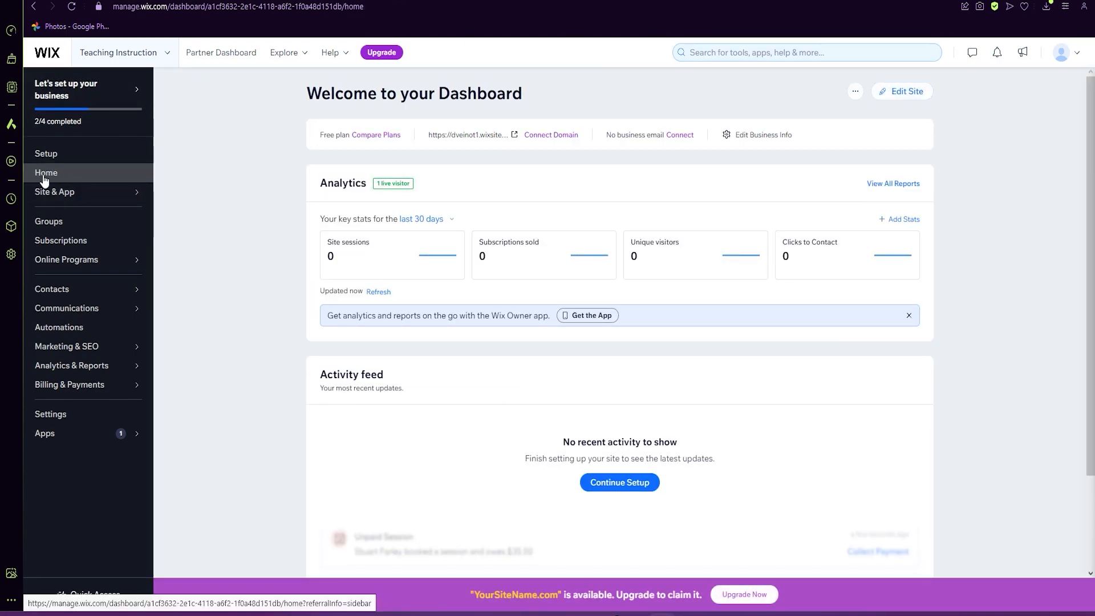
Open the site for editing, review the home page down to its footer, and close the section layout options.
{"action": "left_click", "coordinate": [907, 97]}
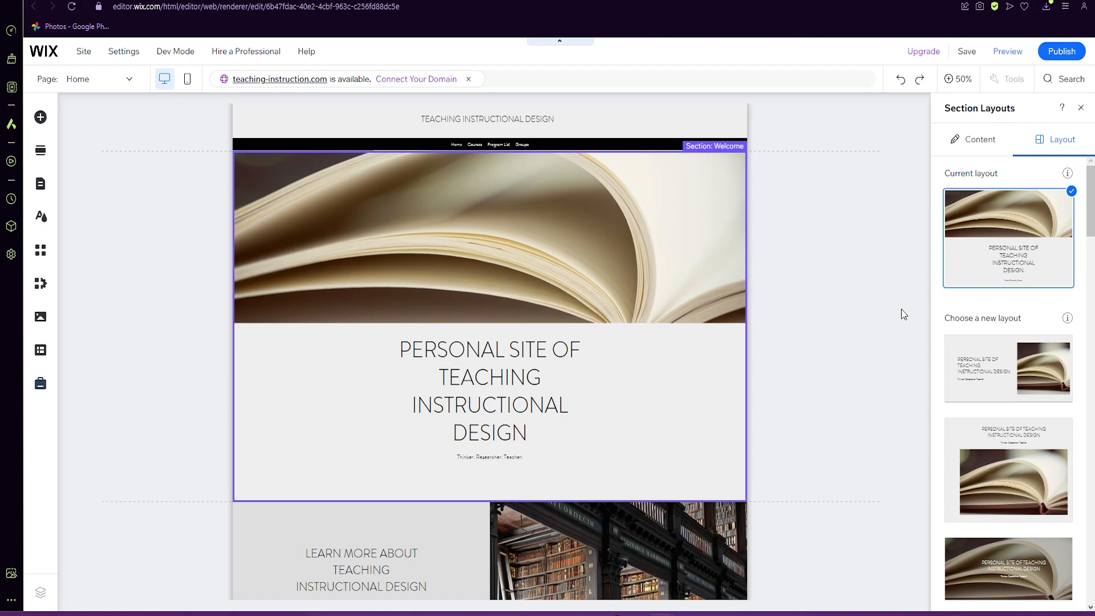
{"action": "scroll", "coordinate": [720, 365], "scroll_direction": "down", "scroll_amount": 10}
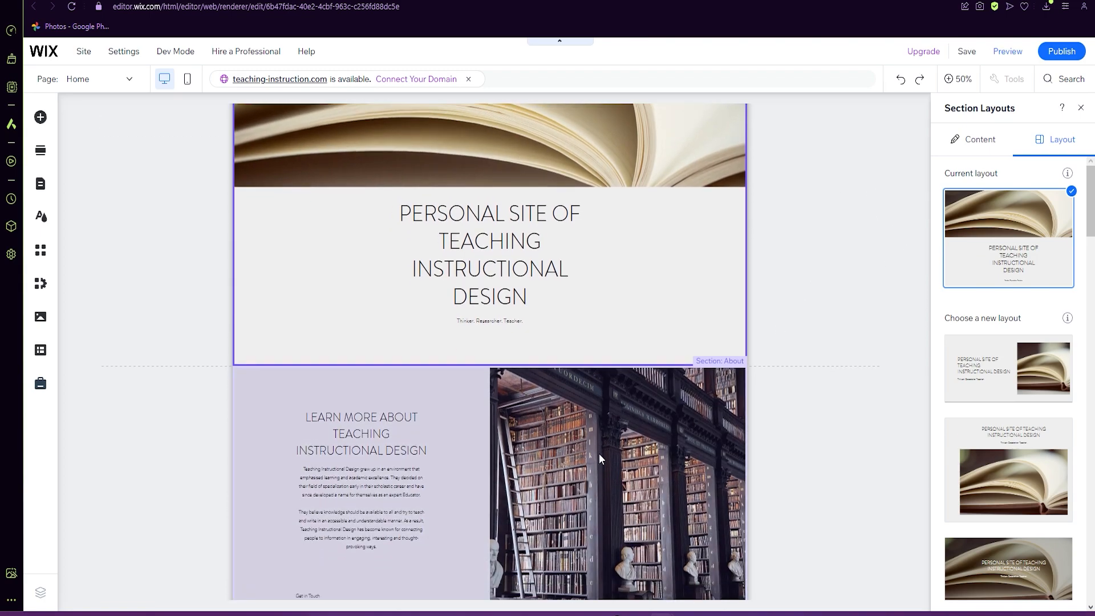
{"action": "scroll", "coordinate": [610, 485], "scroll_direction": "up", "scroll_amount": 10}
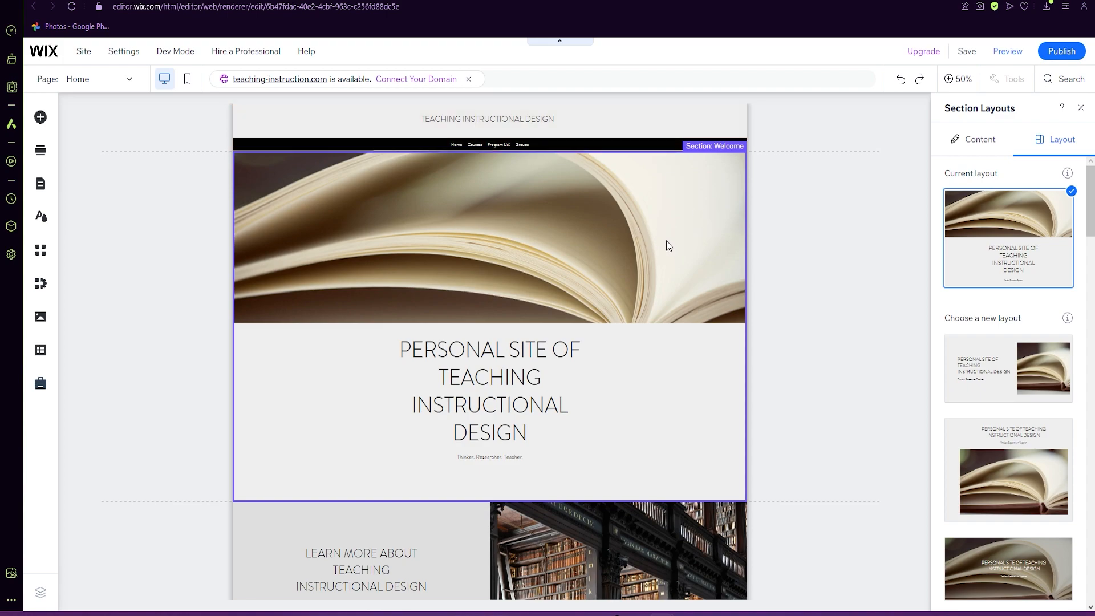
{"action": "scroll", "coordinate": [607, 382], "scroll_direction": "down", "scroll_amount": 2}
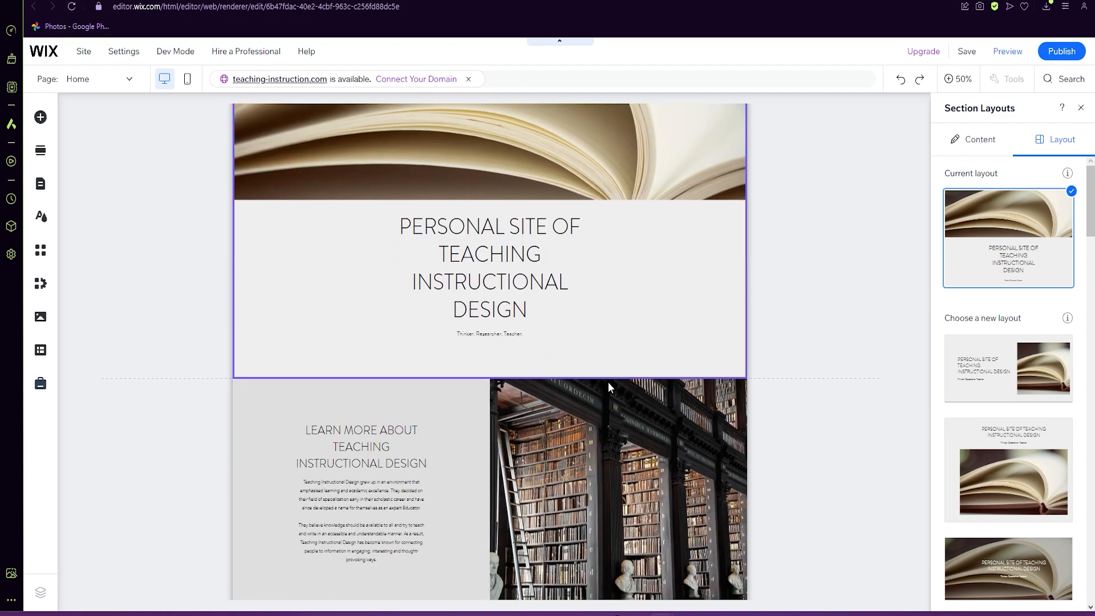
{"action": "scroll", "coordinate": [620, 431], "scroll_direction": "down", "scroll_amount": 2}
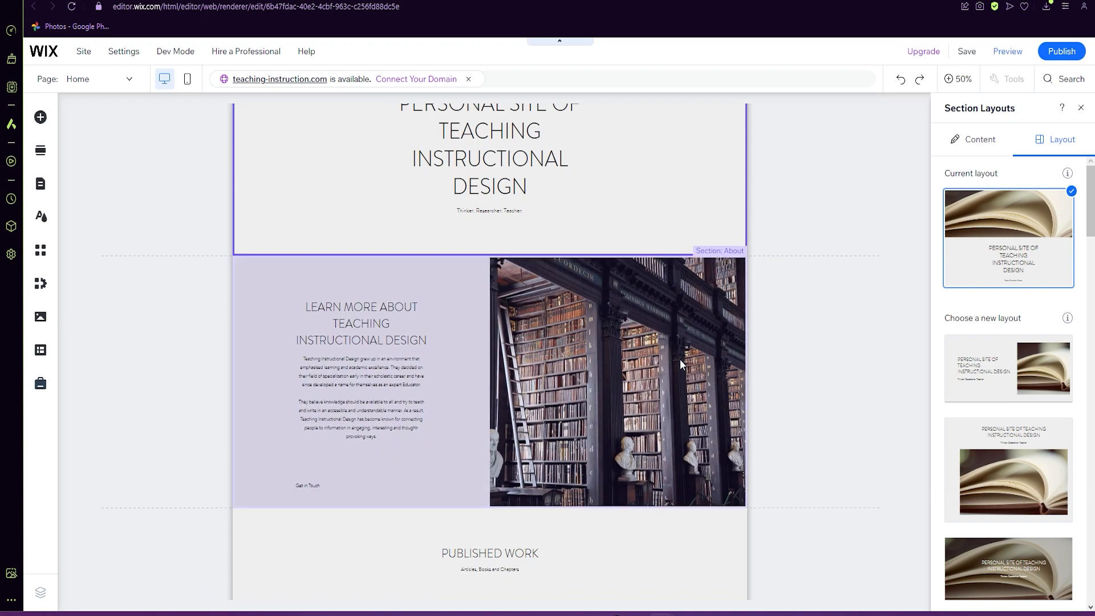
{"action": "scroll", "coordinate": [680, 353], "scroll_direction": "down", "scroll_amount": 4}
{"action": "scroll", "coordinate": [616, 428], "scroll_direction": "down", "scroll_amount": 9}
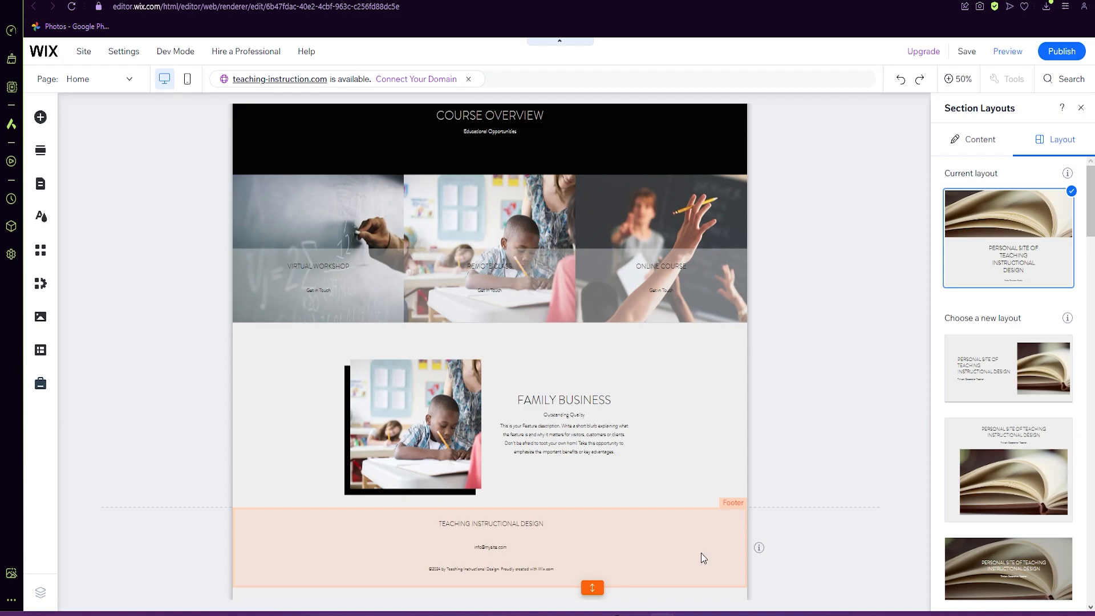
{"action": "left_click", "coordinate": [1081, 108]}
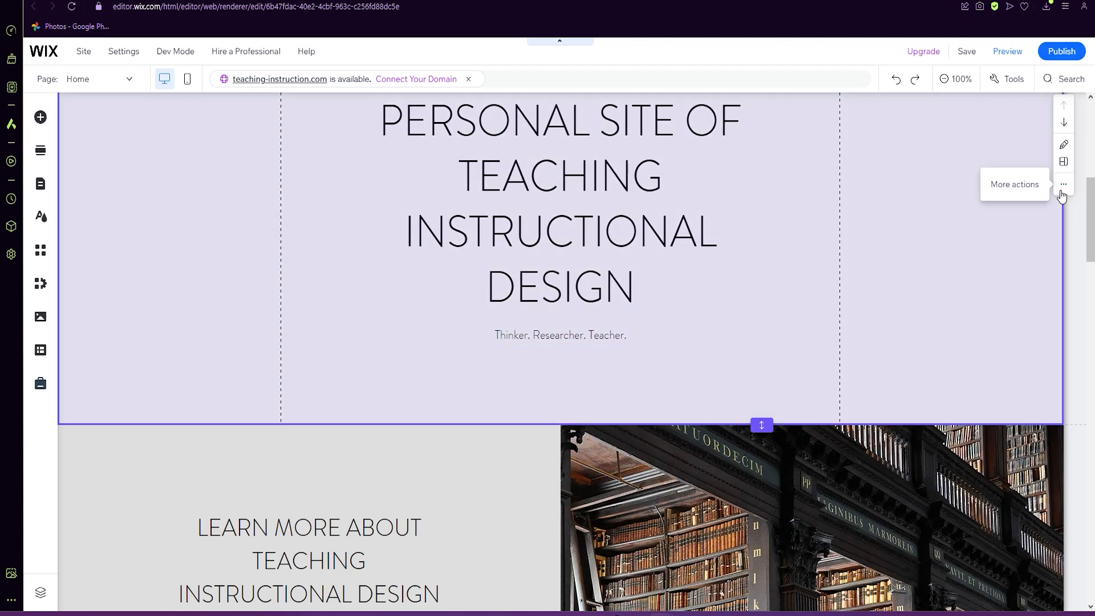
Delete the Published Work section from the home page.
{"action": "left_click", "coordinate": [1061, 191]}
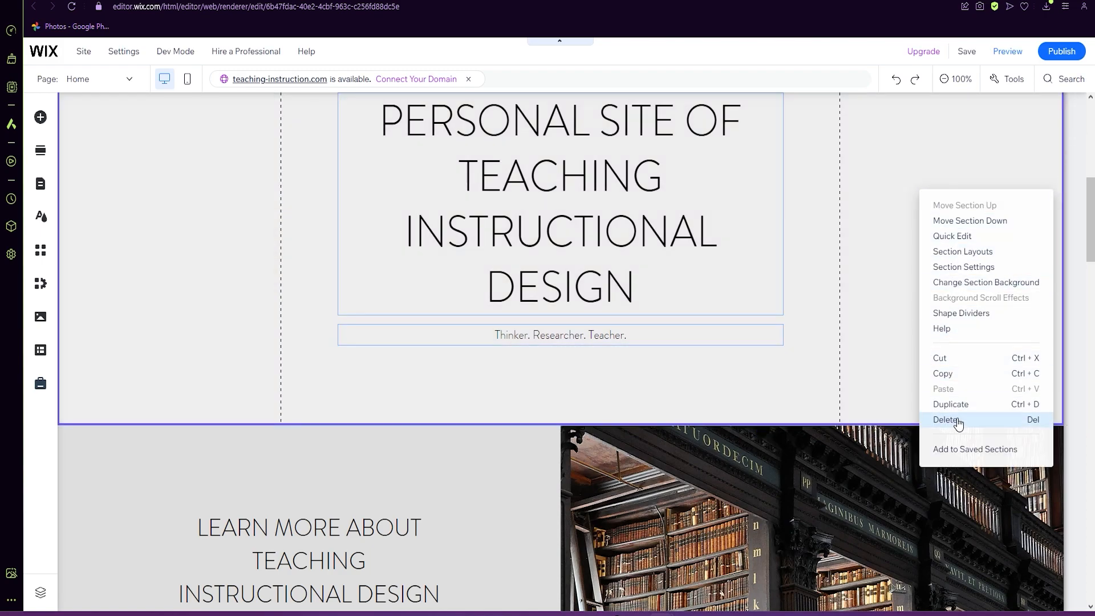
{"action": "left_click", "coordinate": [886, 408]}
{"action": "scroll", "coordinate": [886, 408], "scroll_direction": "down", "scroll_amount": 5}
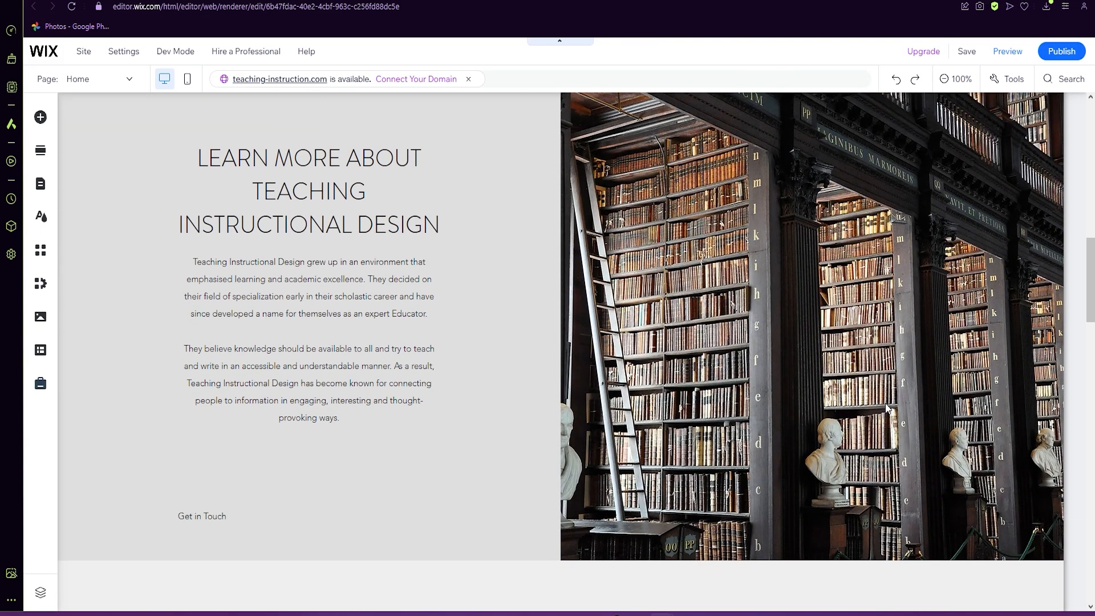
{"action": "scroll", "coordinate": [885, 403], "scroll_direction": "down", "scroll_amount": 8}
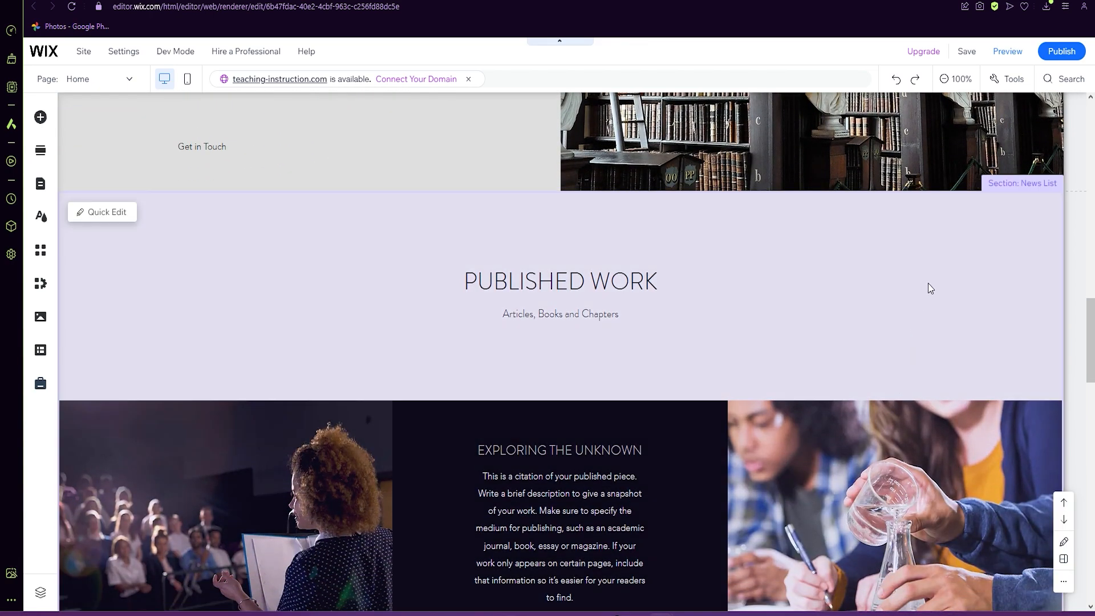
{"action": "left_click", "coordinate": [1063, 581]}
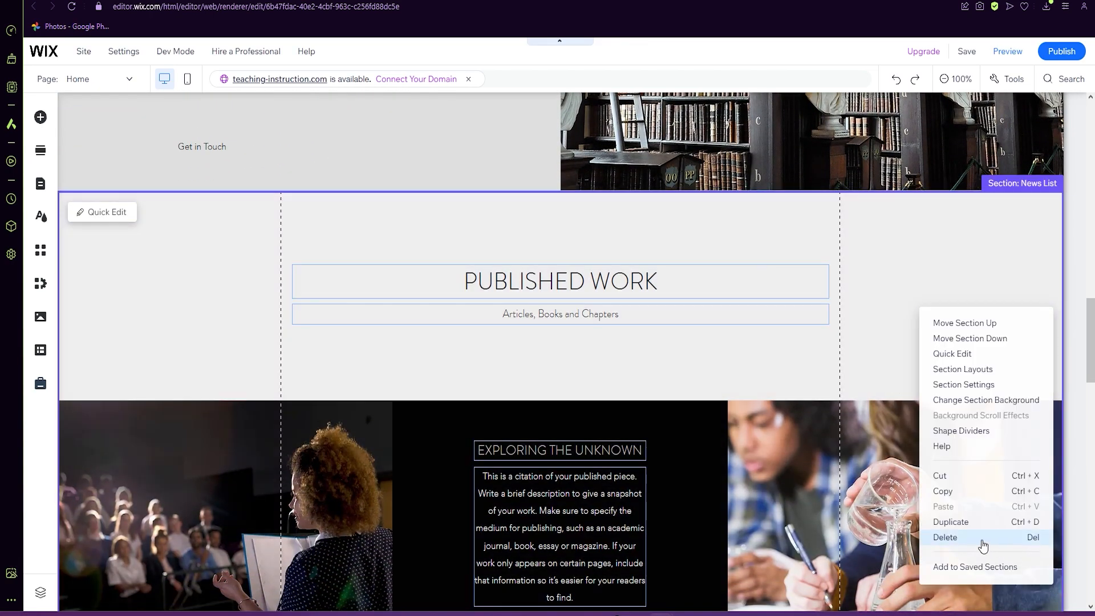
{"action": "left_click", "coordinate": [967, 537]}
Delete the Course Overview and Family Business sections from the home page.
{"action": "scroll", "coordinate": [839, 444], "scroll_direction": "down", "scroll_amount": 2}
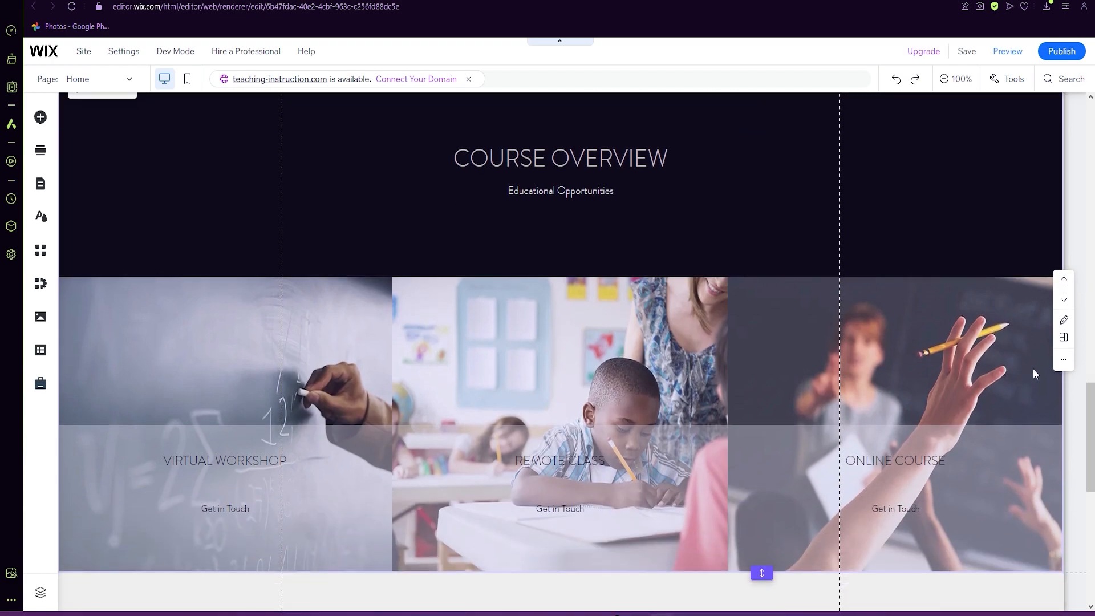
{"action": "left_click", "coordinate": [1063, 359]}
{"action": "left_click", "coordinate": [958, 341]}
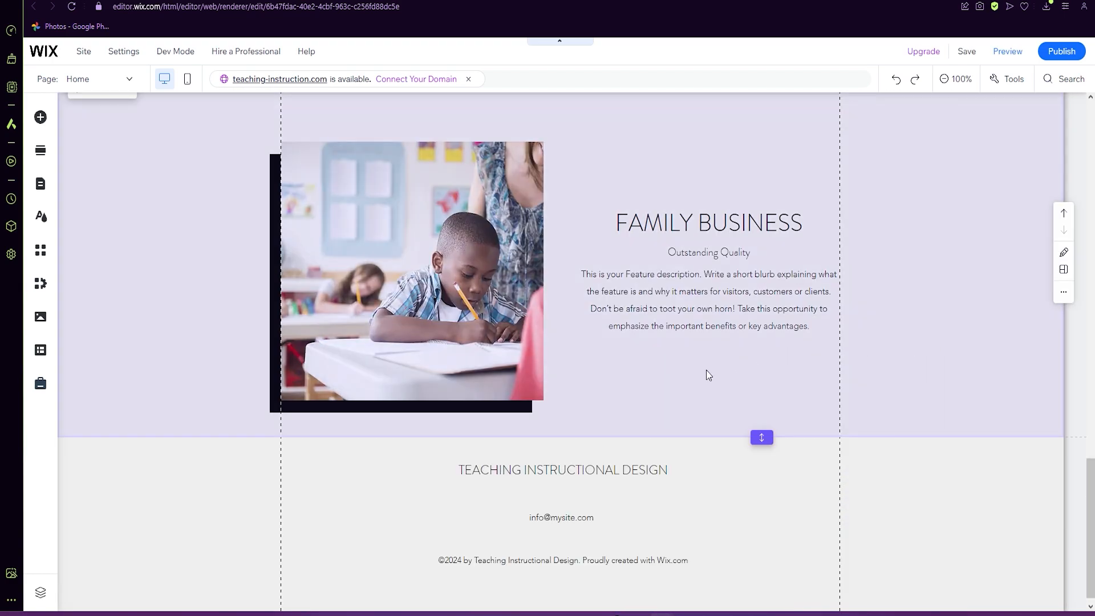
{"action": "scroll", "coordinate": [703, 372], "scroll_direction": "up", "scroll_amount": 4}
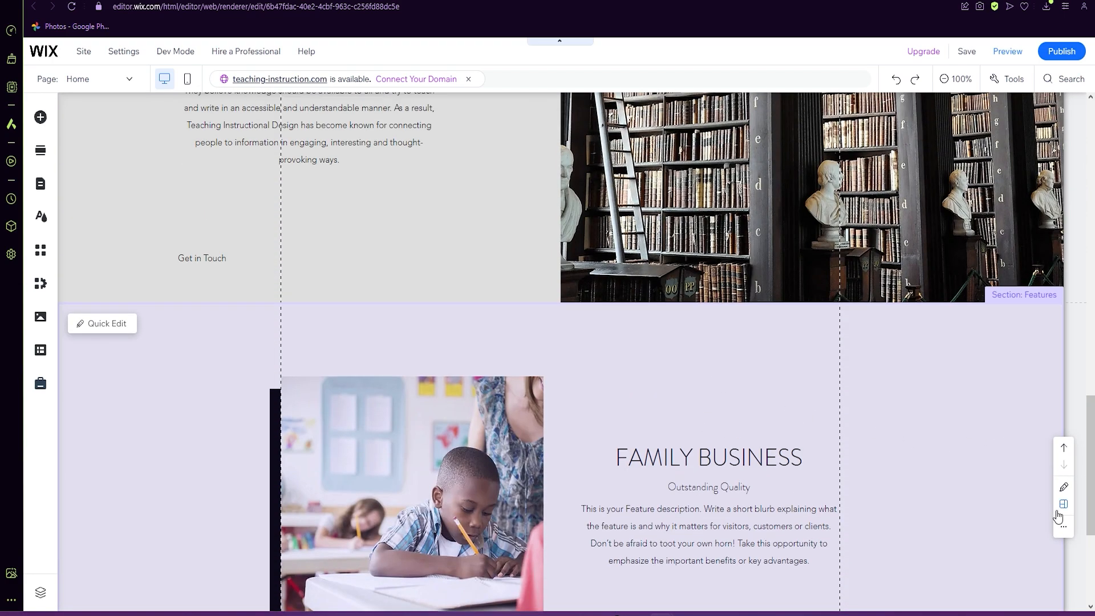
{"action": "left_click", "coordinate": [1063, 524]}
{"action": "left_click", "coordinate": [971, 491]}
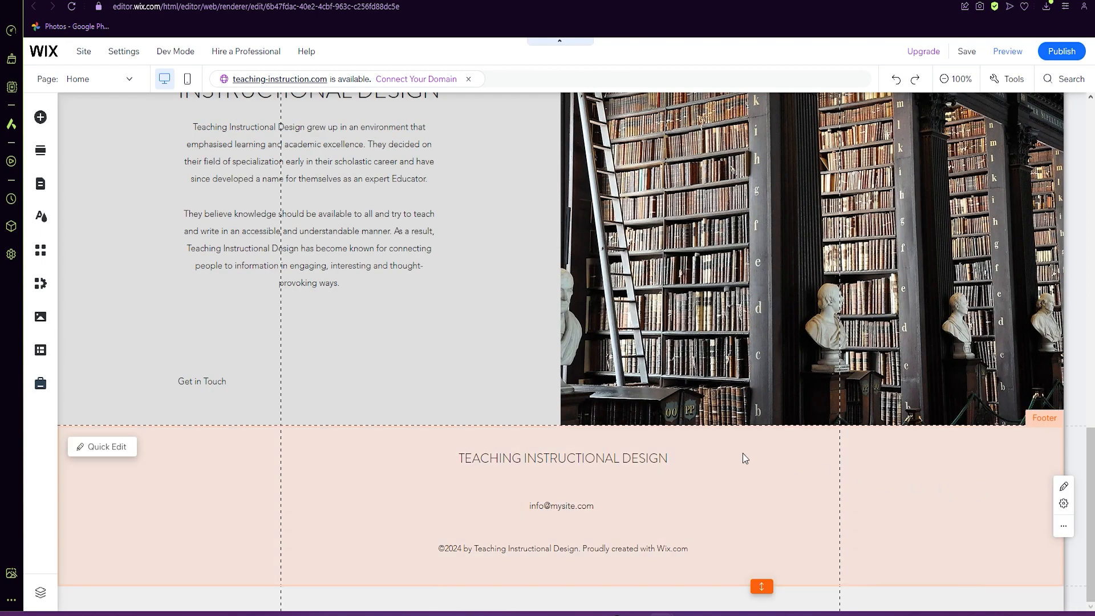
Open page management and reorder the site menu to Home, Groups, Program List, Courses.
{"action": "scroll", "coordinate": [628, 498], "scroll_direction": "up", "scroll_amount": 15}
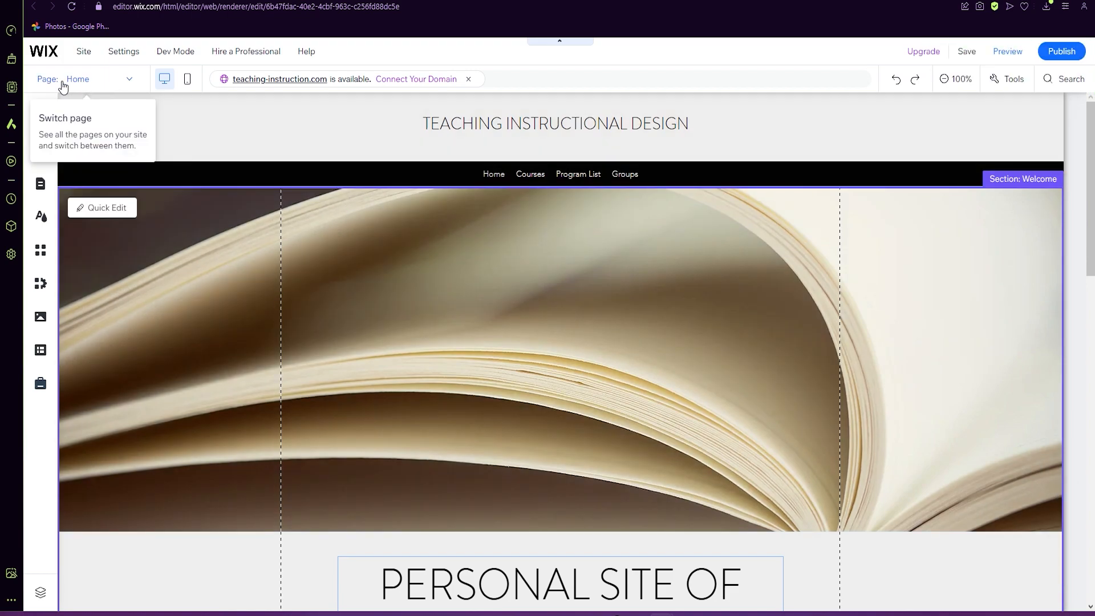
{"action": "left_click", "coordinate": [87, 83]}
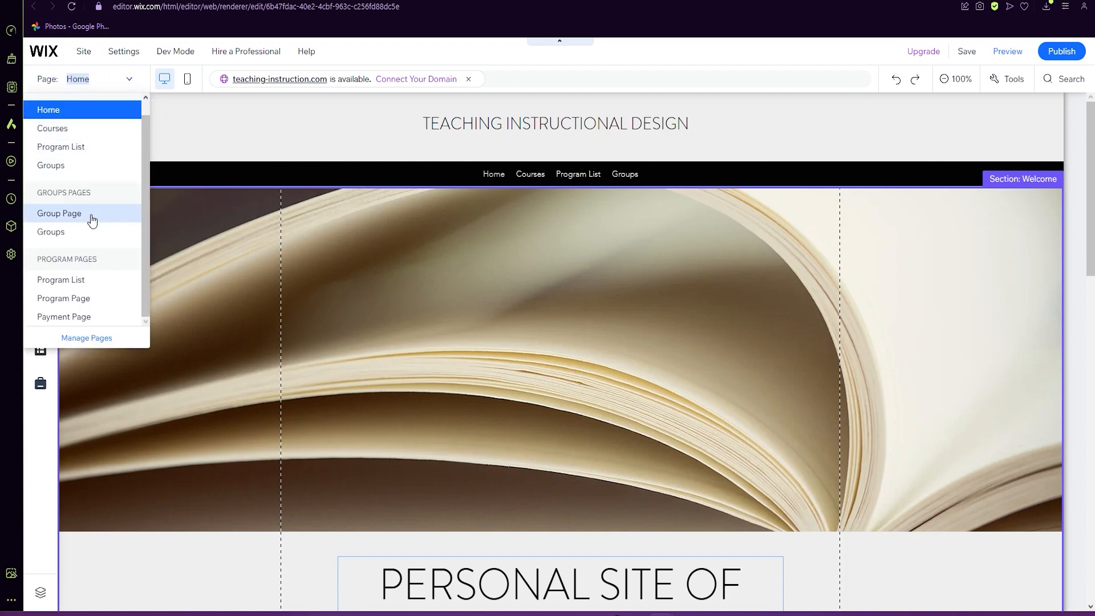
{"action": "left_click", "coordinate": [86, 338]}
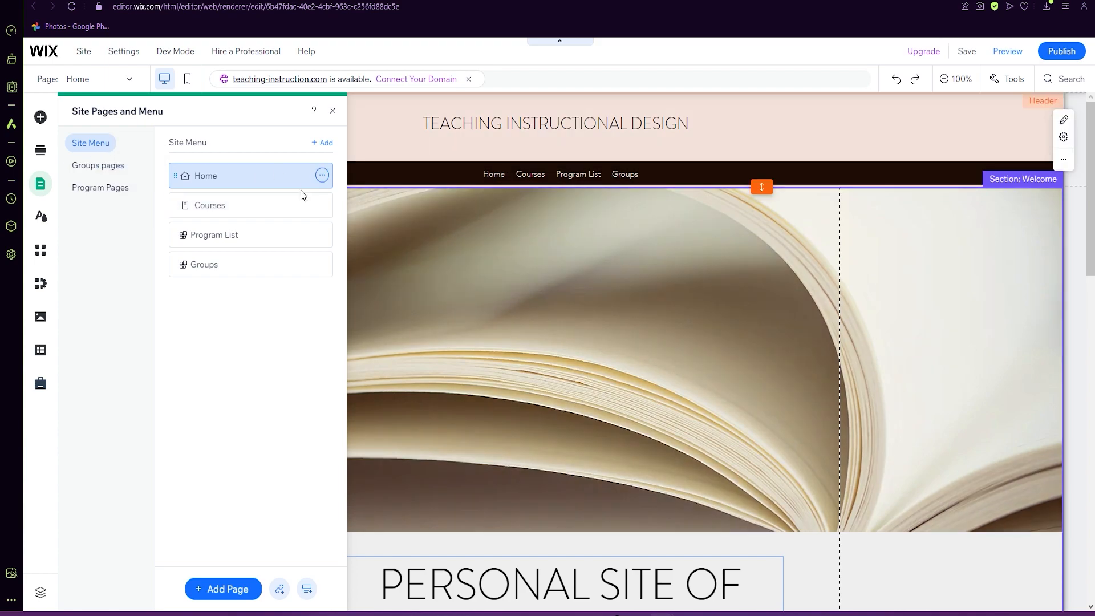
{"action": "mouse_move", "coordinate": [253, 206]}
{"action": "left_mouse_down"}
{"action": "mouse_move", "coordinate": [256, 232]}
{"action": "mouse_move", "coordinate": [254, 201]}
{"action": "left_mouse_up"}
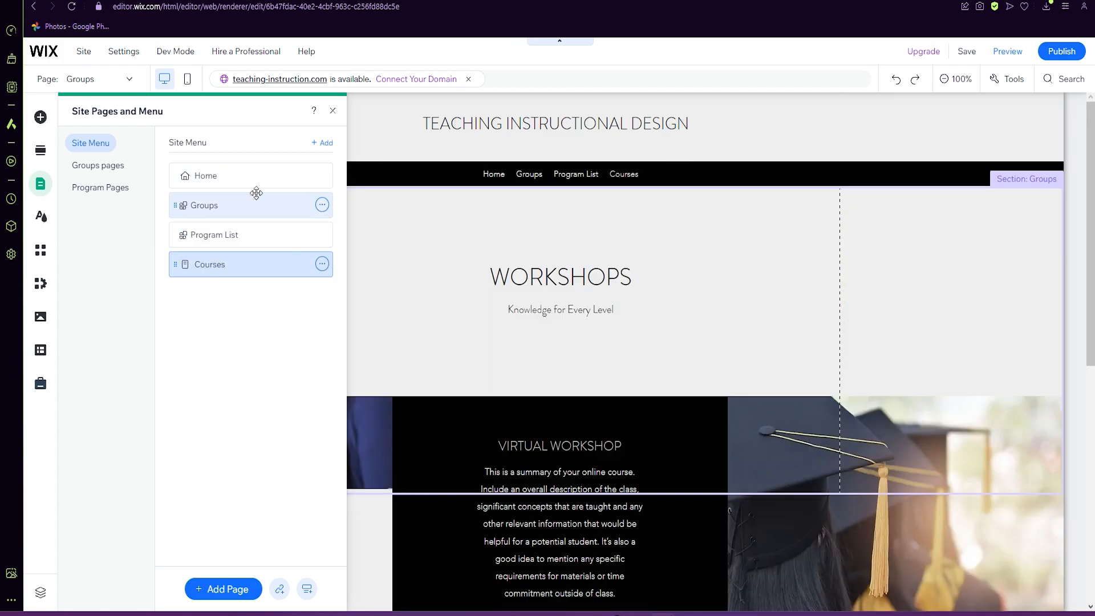
Review the Courses page and delete it from the site.
{"action": "left_click", "coordinate": [269, 266]}
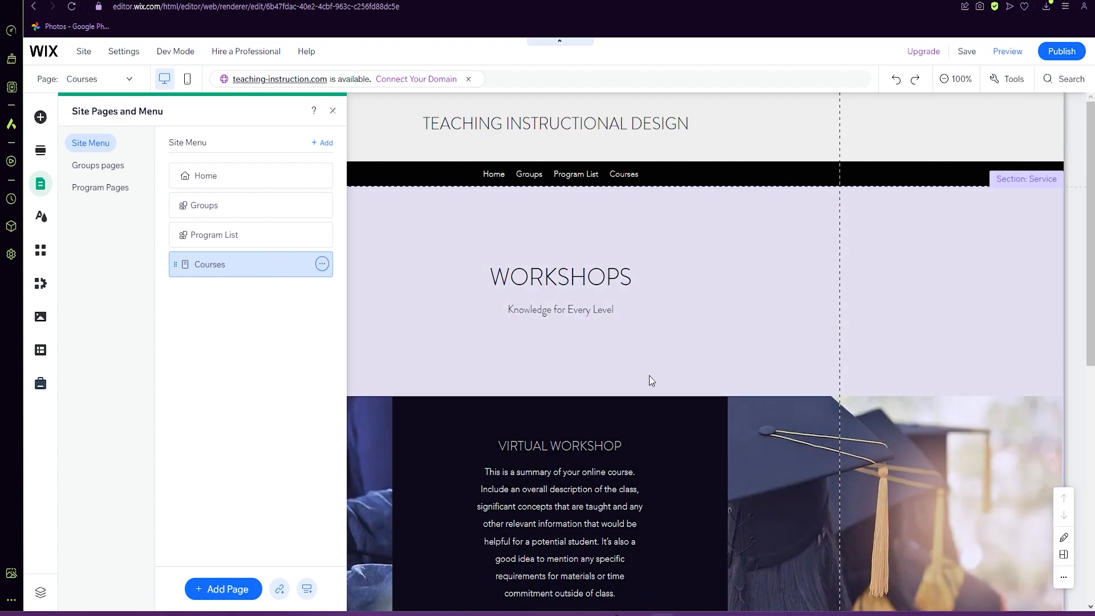
{"action": "scroll", "coordinate": [642, 374], "scroll_direction": "down", "scroll_amount": 7}
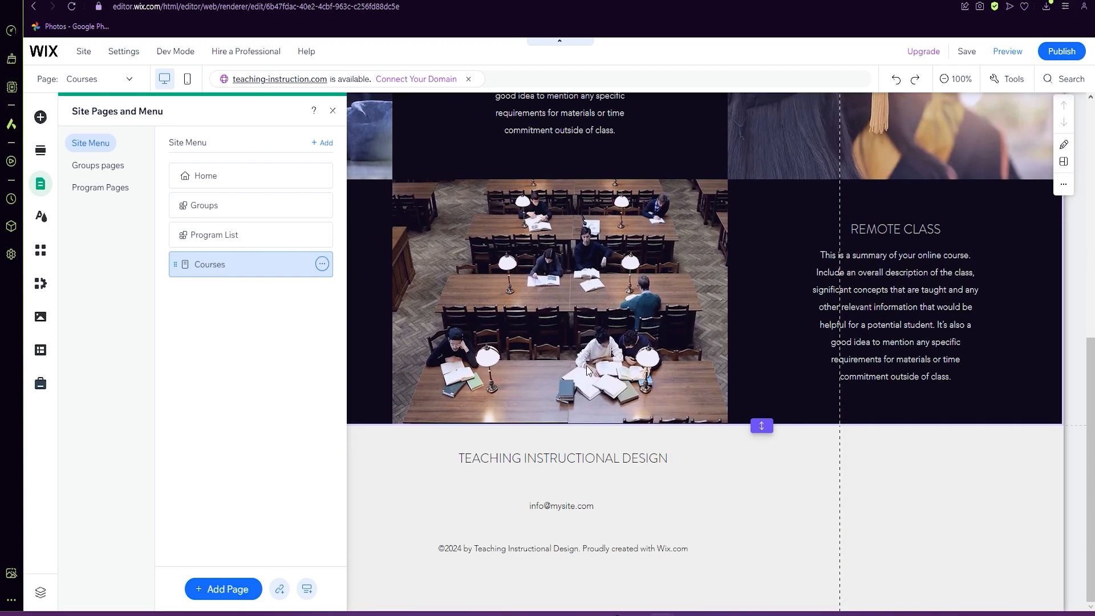
{"action": "scroll", "coordinate": [588, 368], "scroll_direction": "up", "scroll_amount": 10}
{"action": "left_click", "coordinate": [322, 264]}
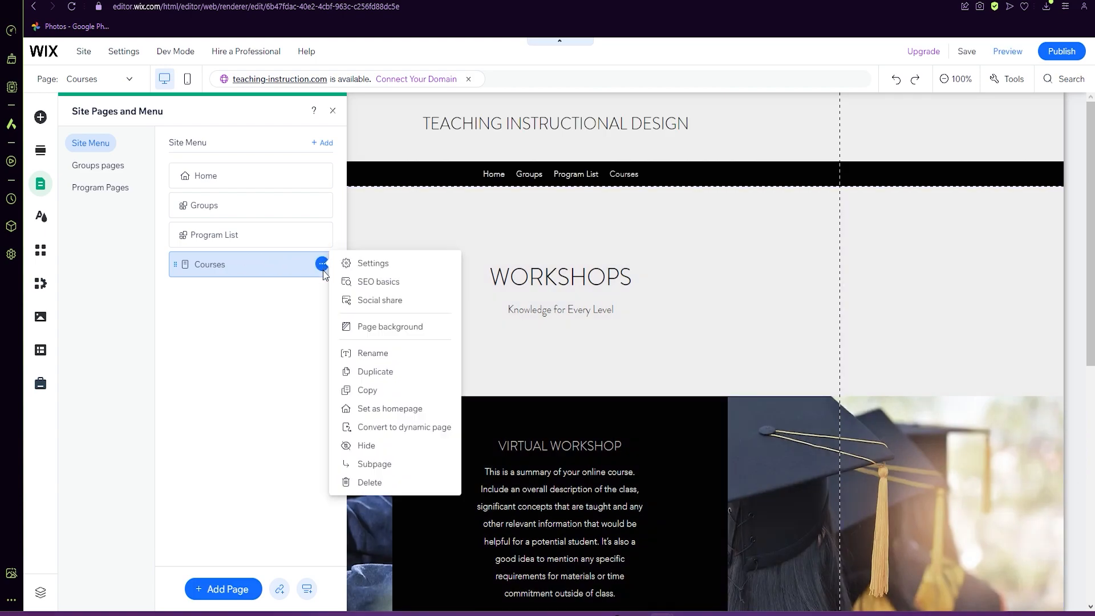
{"action": "left_click", "coordinate": [375, 485]}
{"action": "left_click", "coordinate": [680, 378]}
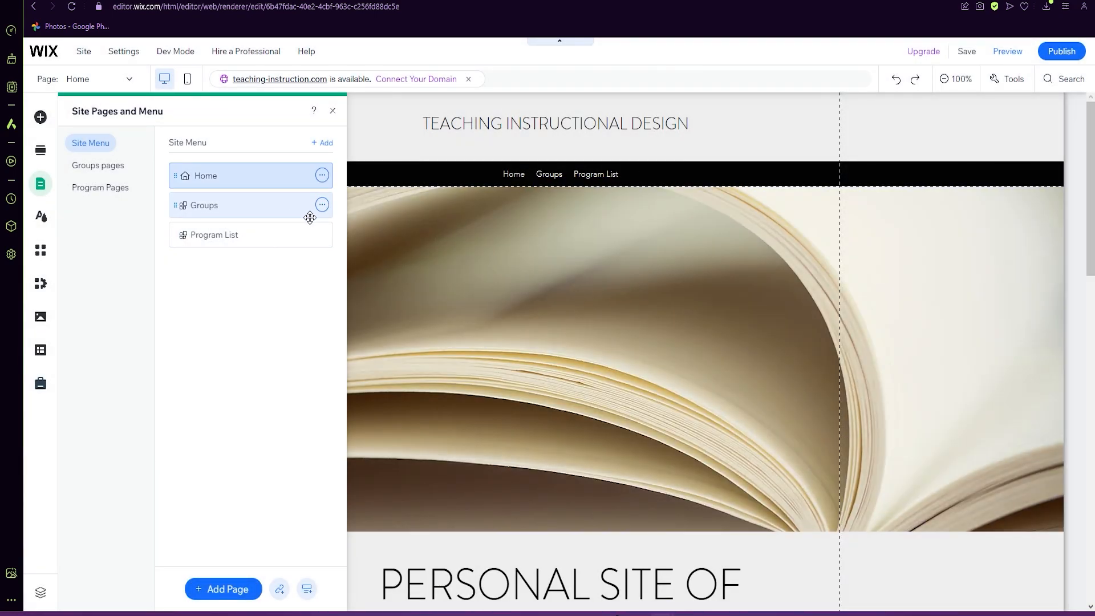
Hide the Groups page from the site menu, and show it again.
{"action": "left_click", "coordinate": [322, 205]}
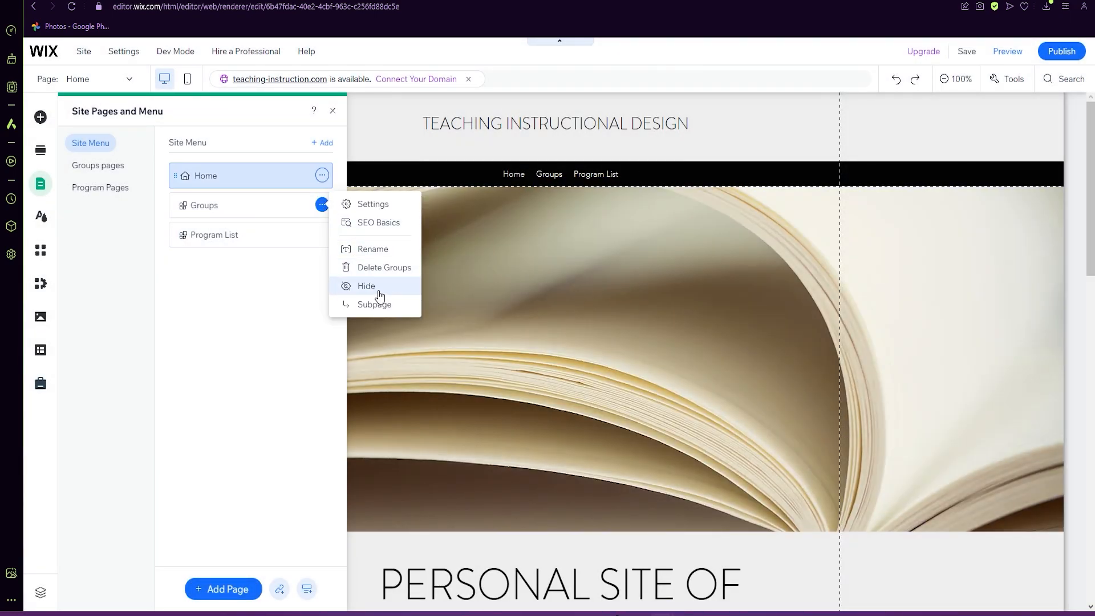
{"action": "left_click", "coordinate": [379, 292]}
{"action": "left_click", "coordinate": [322, 205]}
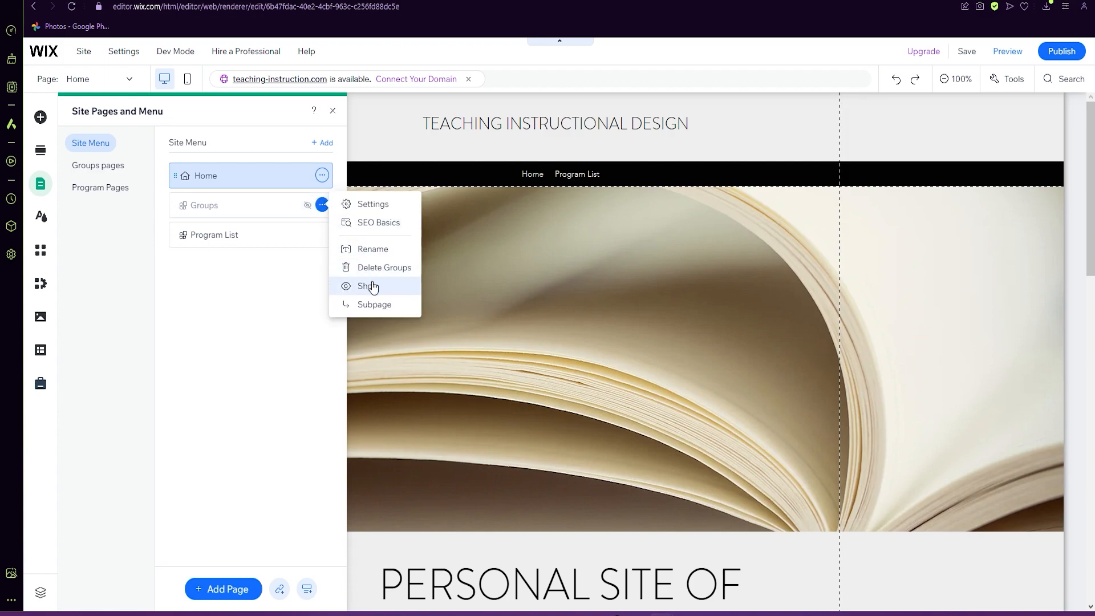
{"action": "left_click", "coordinate": [373, 287]}
Hide the Program List page from the site menu, and show it again.
{"action": "left_click", "coordinate": [321, 238]}
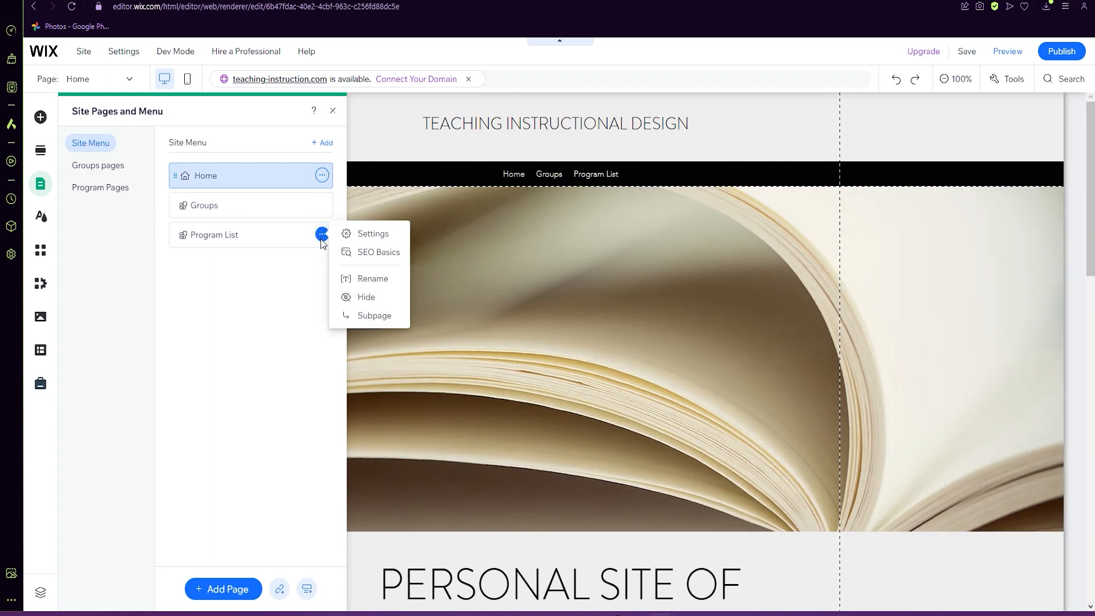
{"action": "left_click", "coordinate": [368, 296]}
{"action": "left_click", "coordinate": [324, 238]}
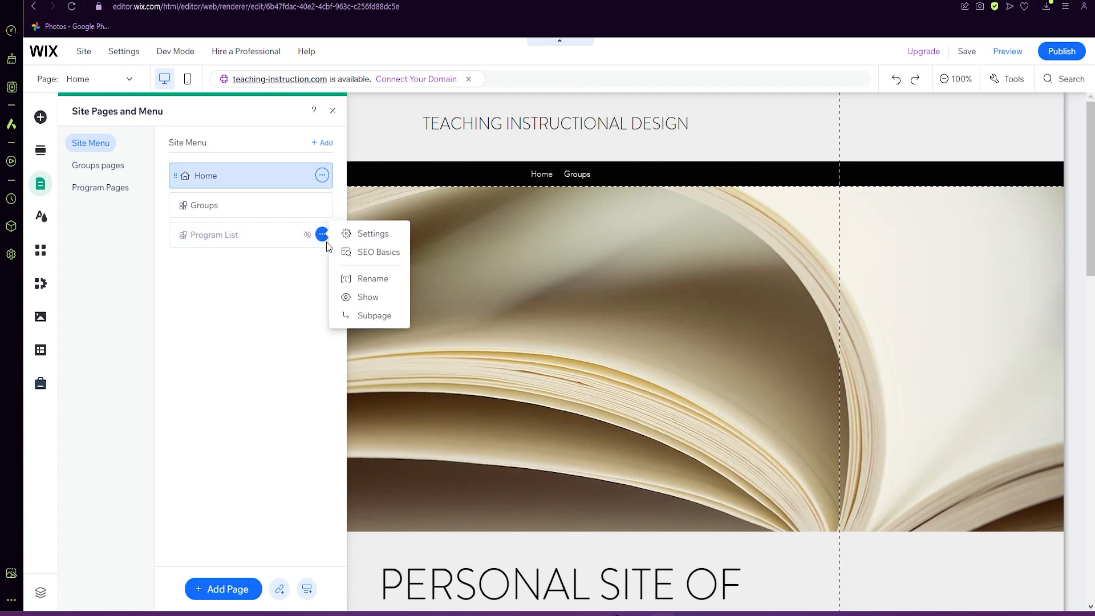
{"action": "left_click", "coordinate": [363, 298]}
Hide the Home page from the site menu, and show it again.
{"action": "left_click", "coordinate": [322, 175]}
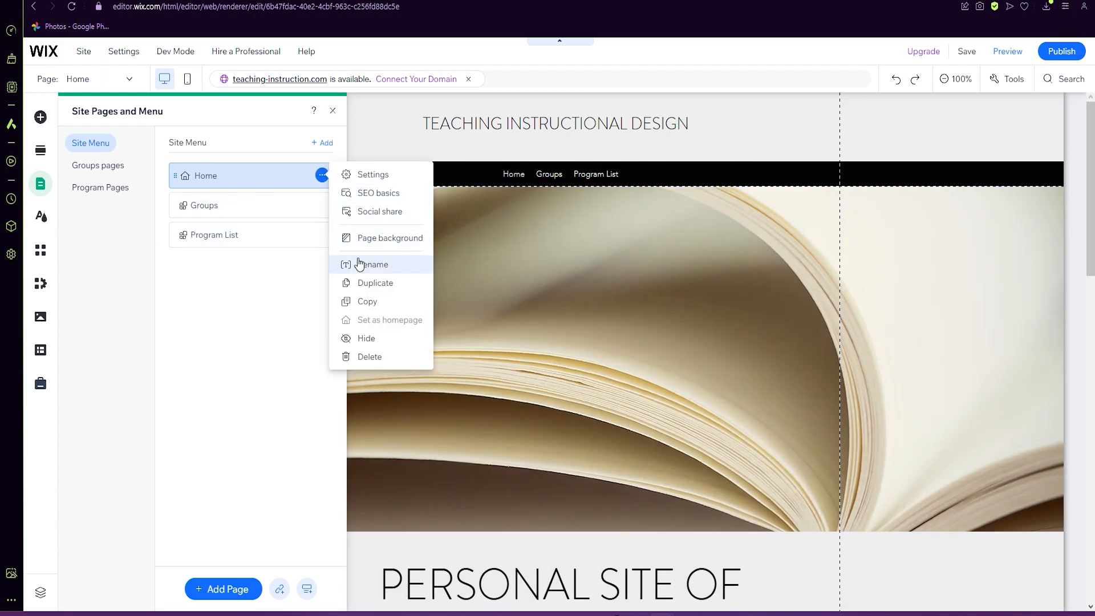
{"action": "left_click", "coordinate": [376, 339]}
{"action": "left_click", "coordinate": [322, 175]}
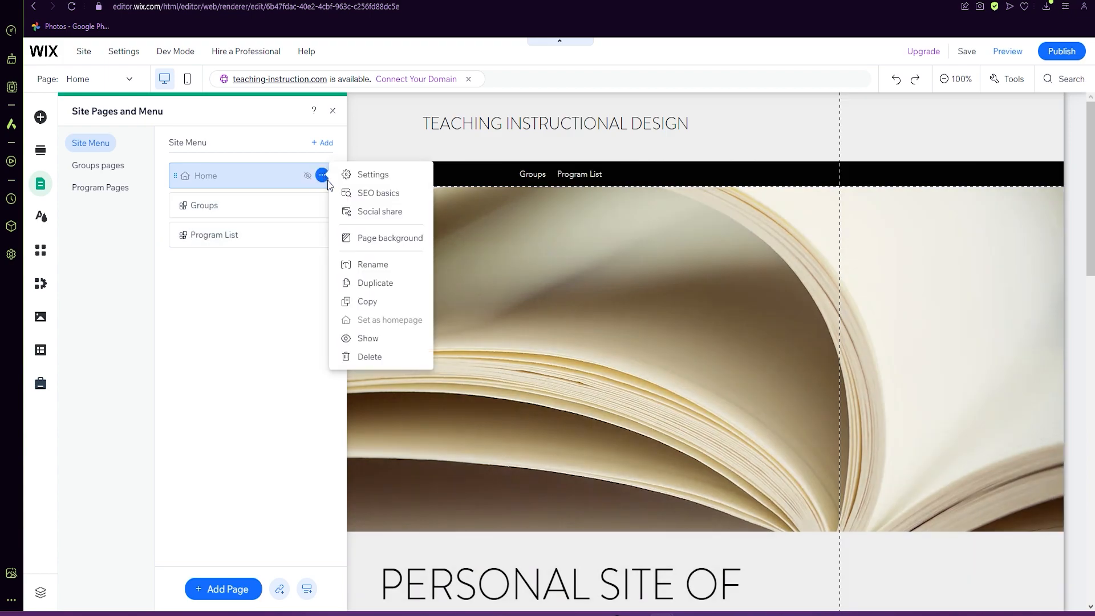
{"action": "left_click", "coordinate": [368, 339]}
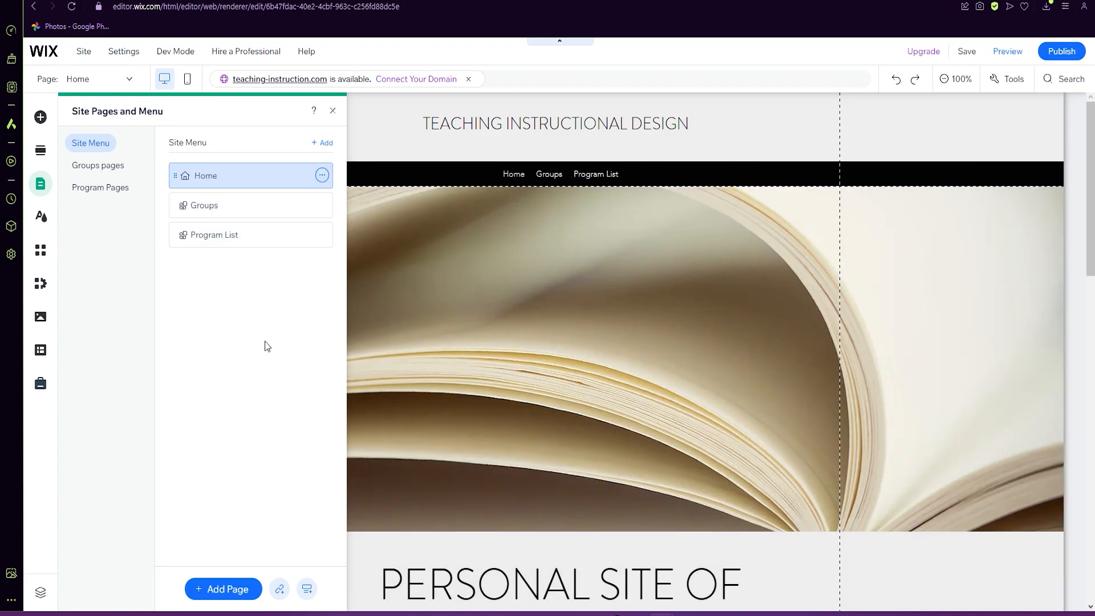
Look through the Group Page and the Groups page among the site's groups pages, and return to Group Page.
{"action": "left_click", "coordinate": [115, 166]}
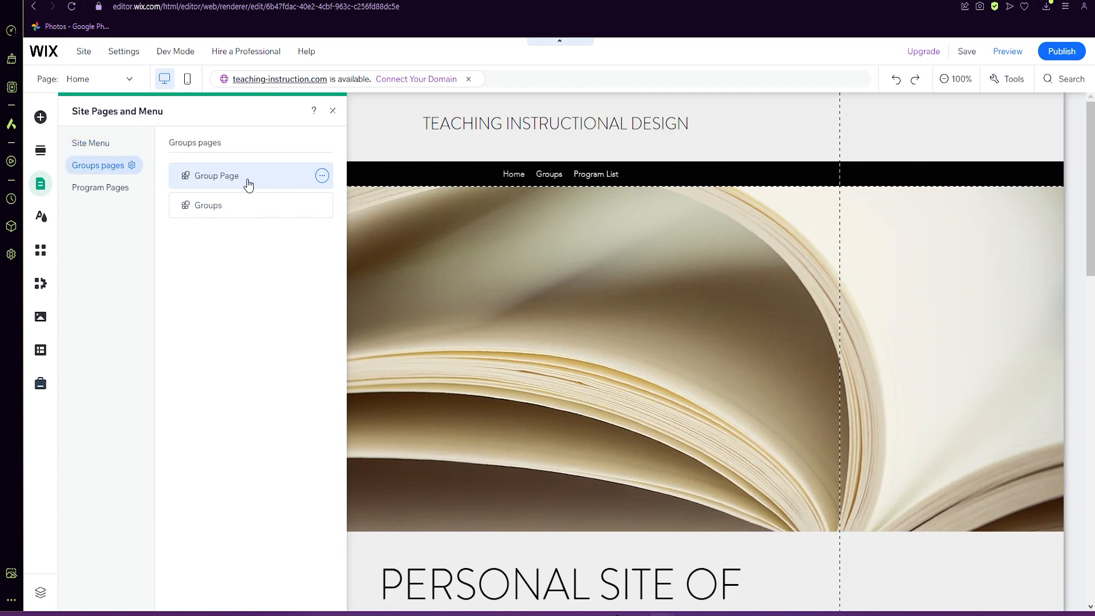
{"action": "left_click", "coordinate": [222, 178]}
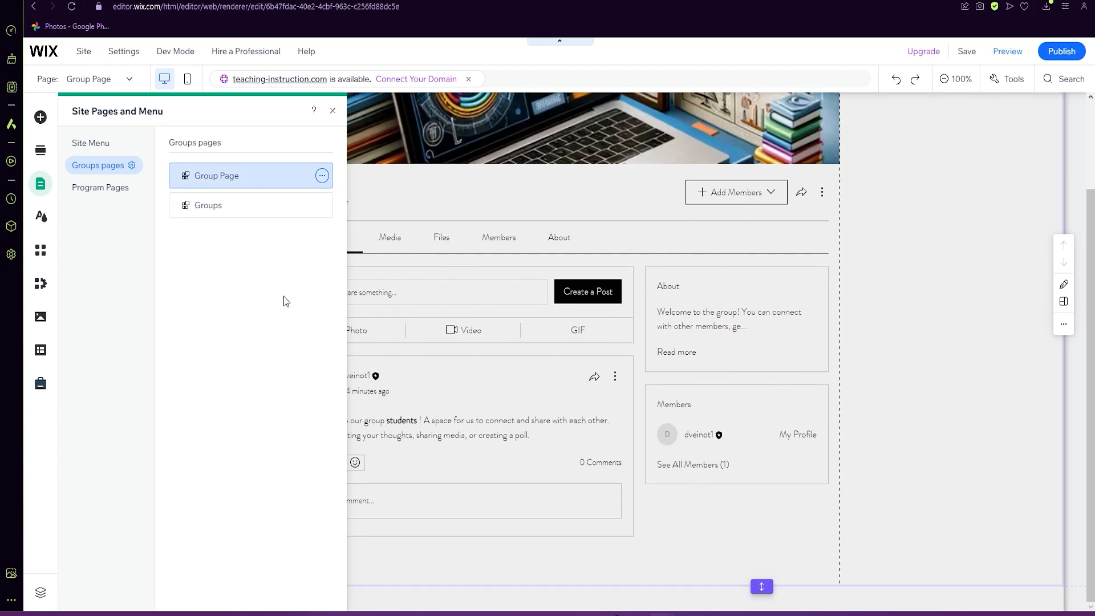
{"action": "left_click", "coordinate": [214, 212]}
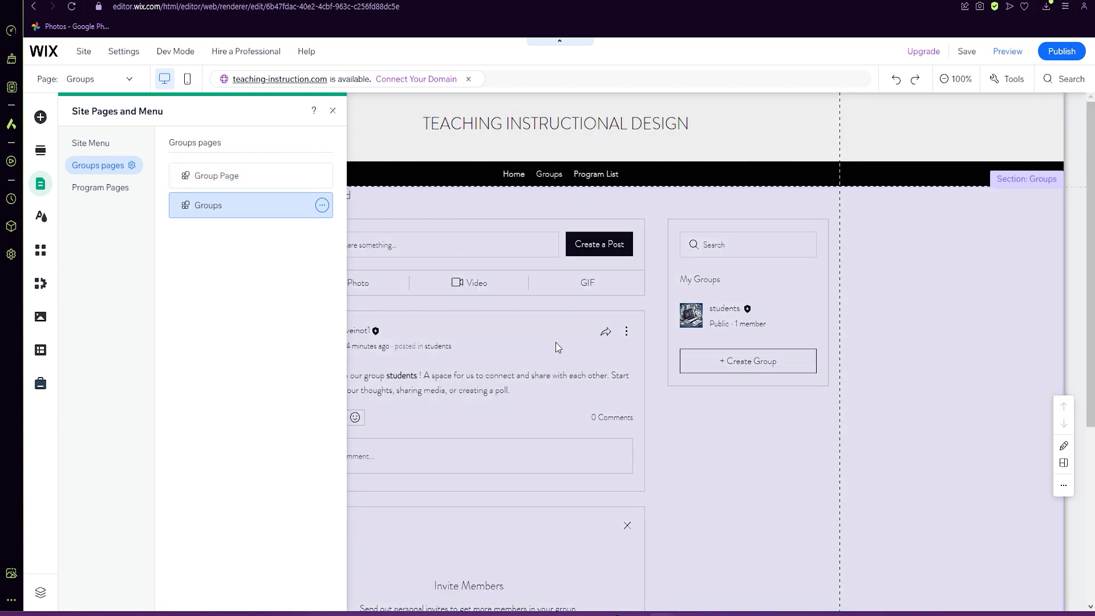
{"action": "scroll", "coordinate": [556, 340], "scroll_direction": "down", "scroll_amount": 5}
{"action": "scroll", "coordinate": [562, 349], "scroll_direction": "up", "scroll_amount": 5}
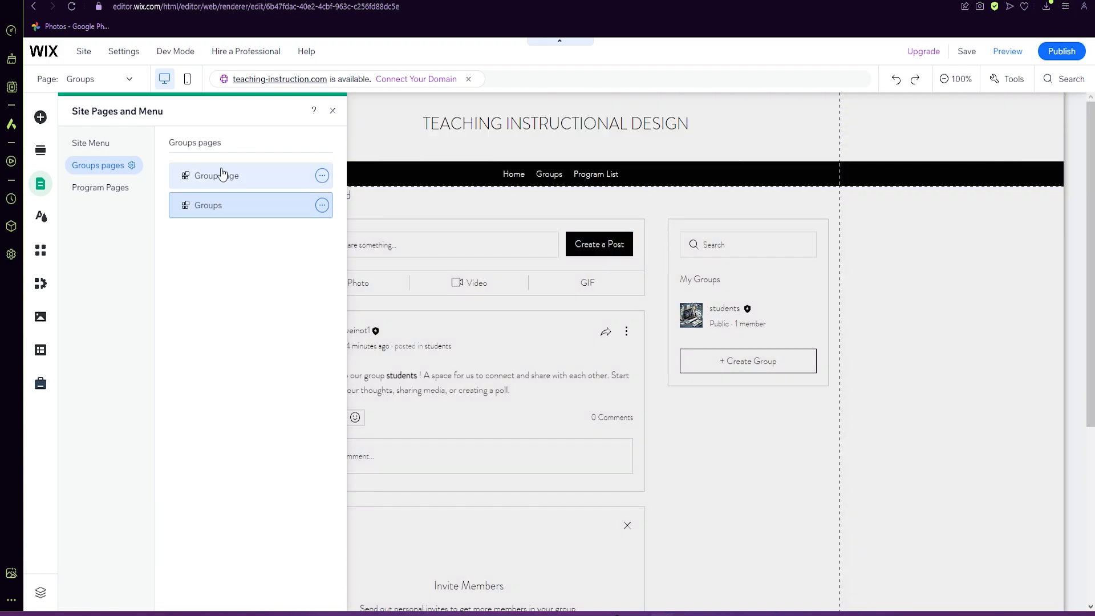
{"action": "left_click", "coordinate": [210, 175]}
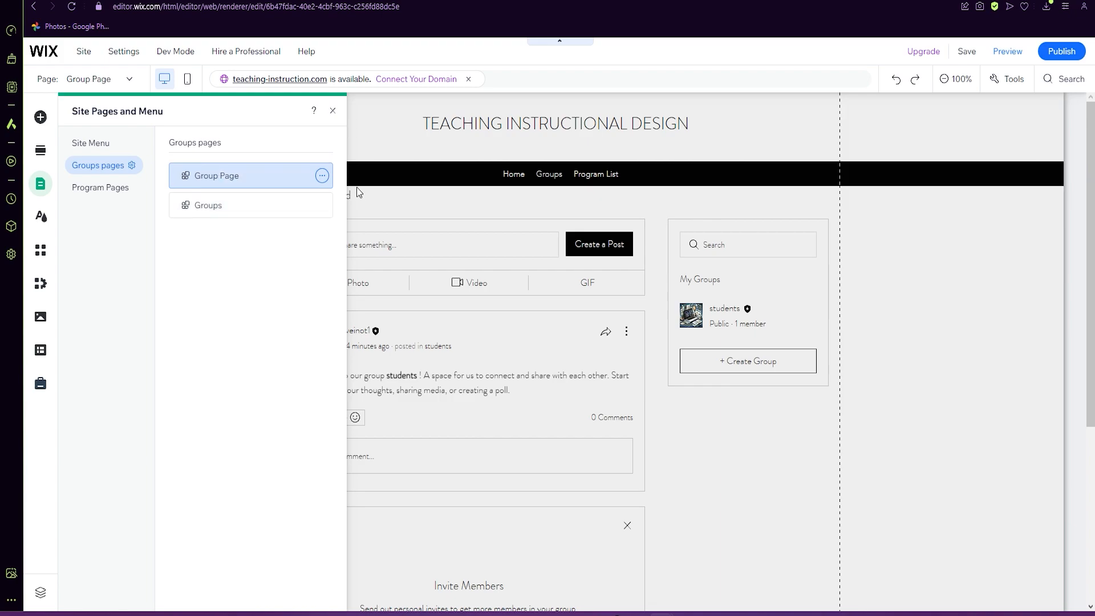
Open the Group settings for the Group Page section and review the general cover image and page layout options.
{"action": "left_click", "coordinate": [333, 112]}
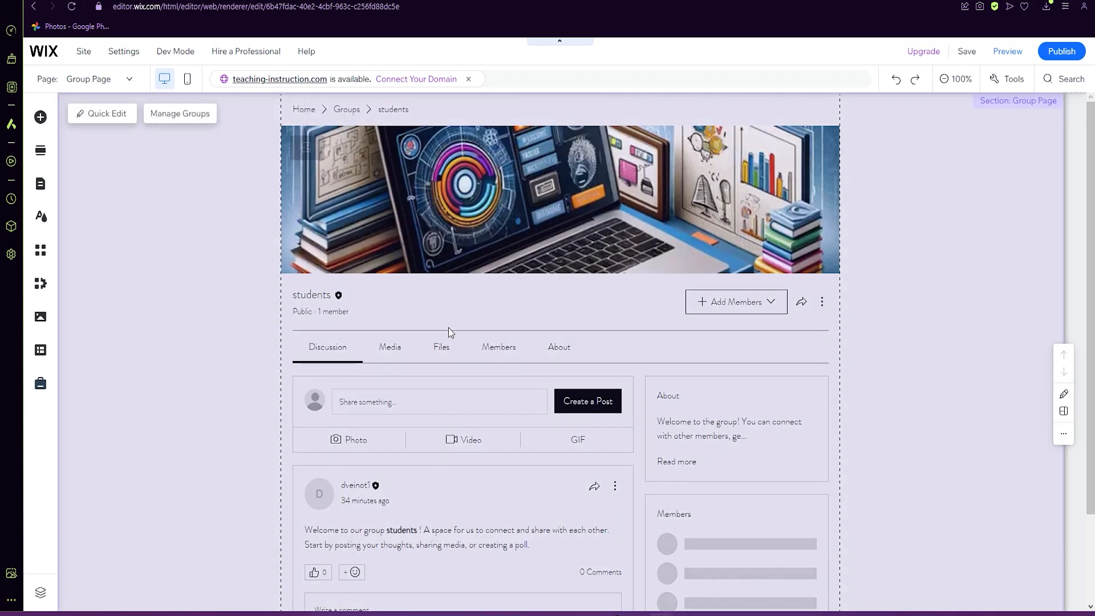
{"action": "left_click", "coordinate": [108, 120]}
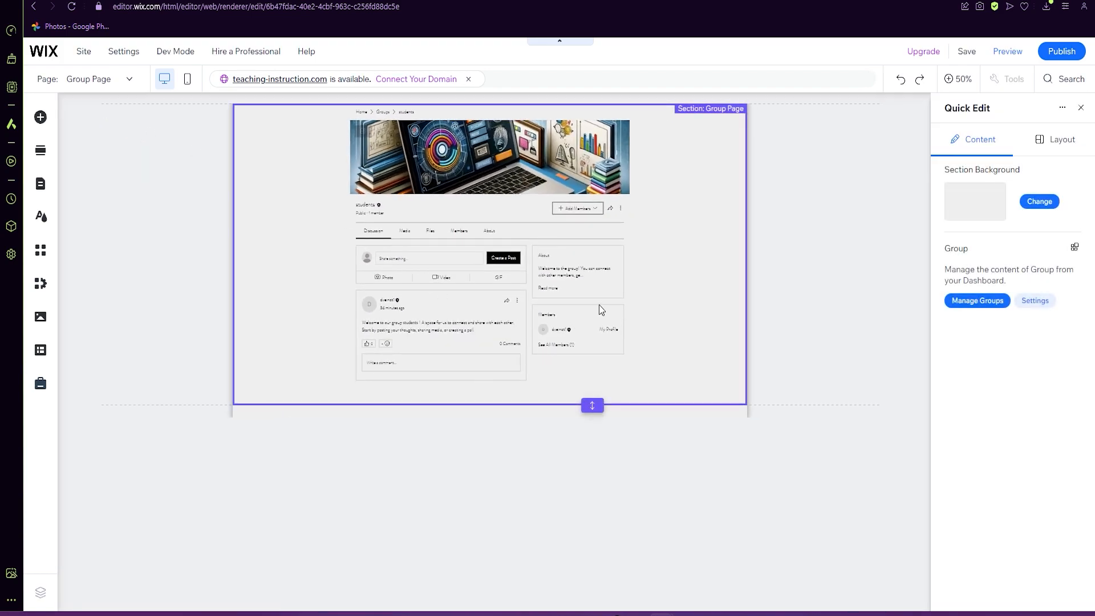
{"action": "left_click", "coordinate": [1035, 300]}
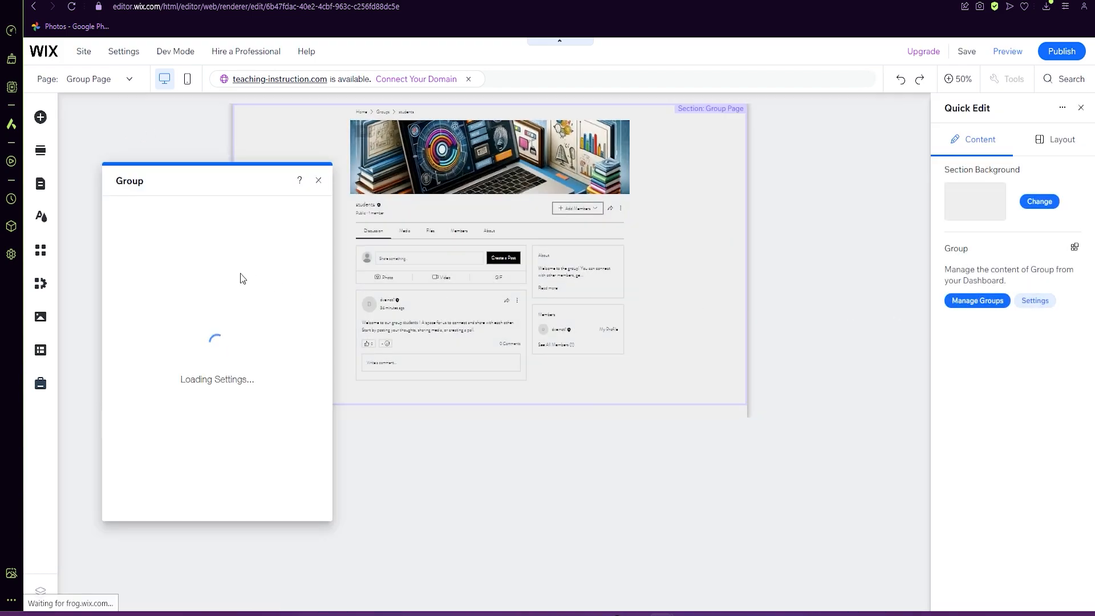
{"action": "left_click", "coordinate": [135, 238]}
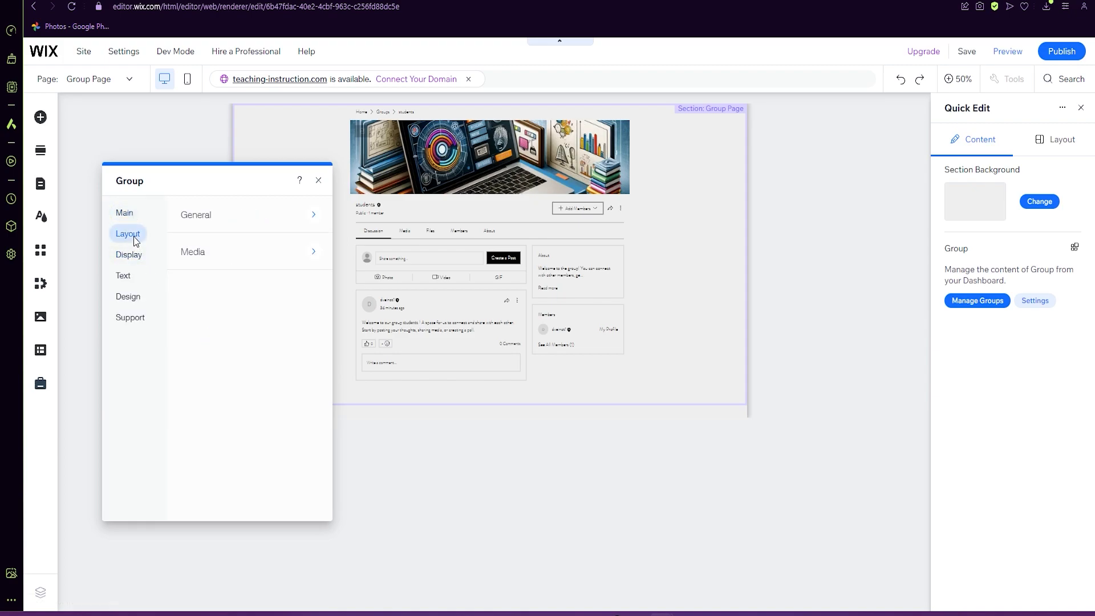
{"action": "left_click", "coordinate": [192, 221]}
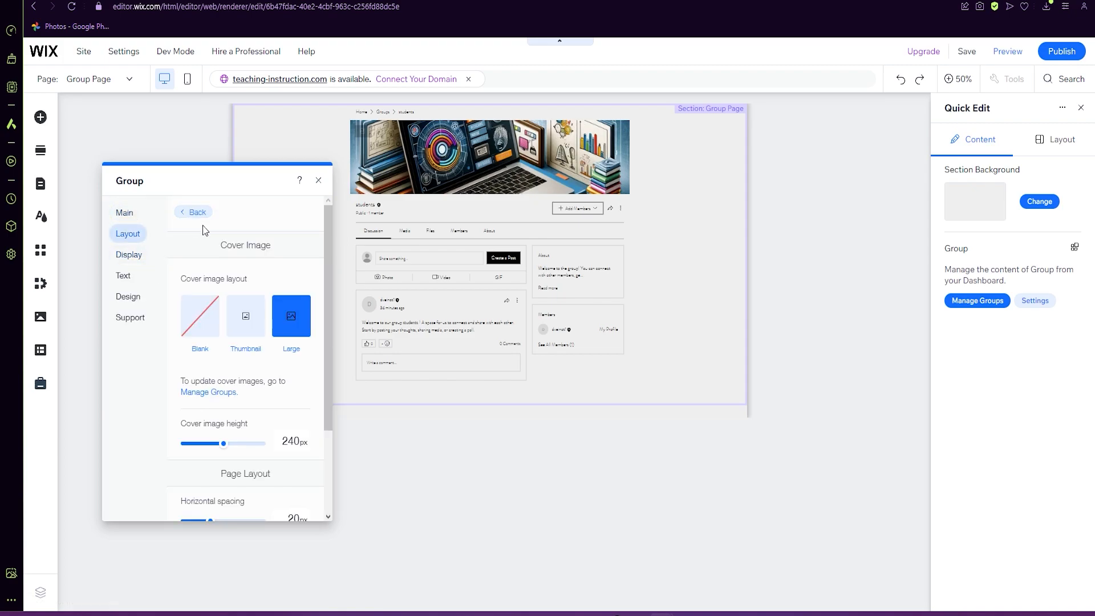
{"action": "scroll", "coordinate": [262, 321], "scroll_direction": "down", "scroll_amount": 2}
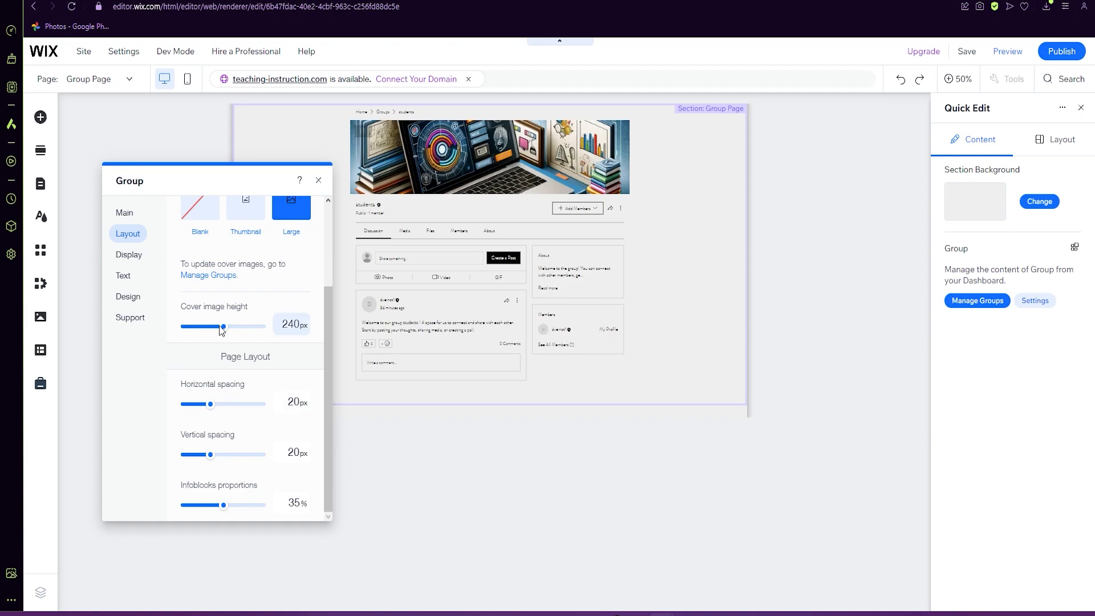
{"action": "scroll", "coordinate": [231, 261], "scroll_direction": "up", "scroll_amount": 2}
{"action": "left_click", "coordinate": [203, 214]}
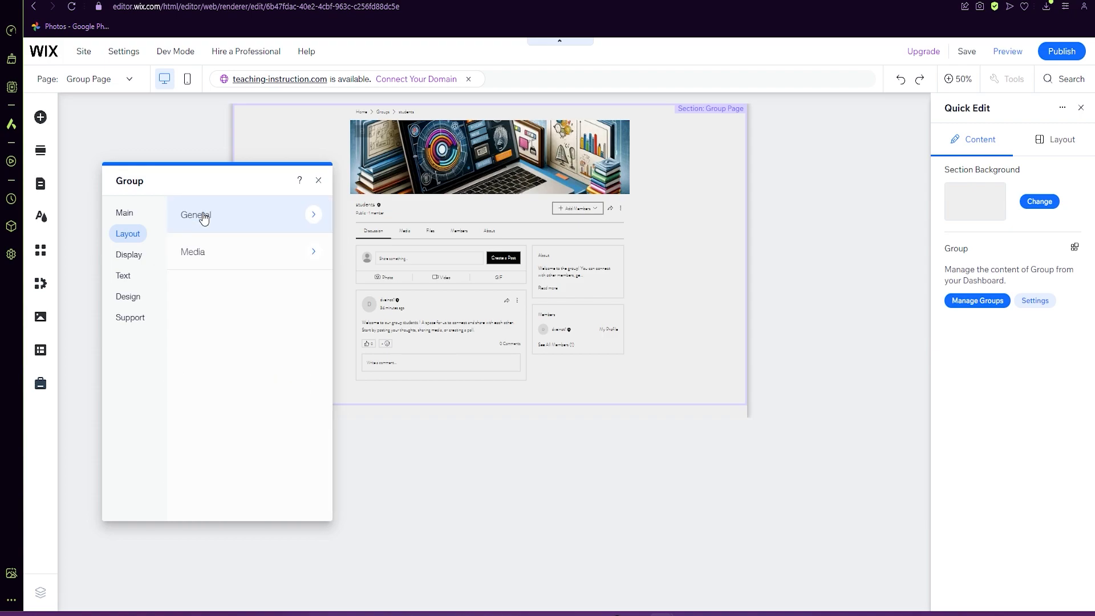
Try the Masonry and Collage layouts for the group's media gallery, and return it to Grid.
{"action": "left_click", "coordinate": [210, 254]}
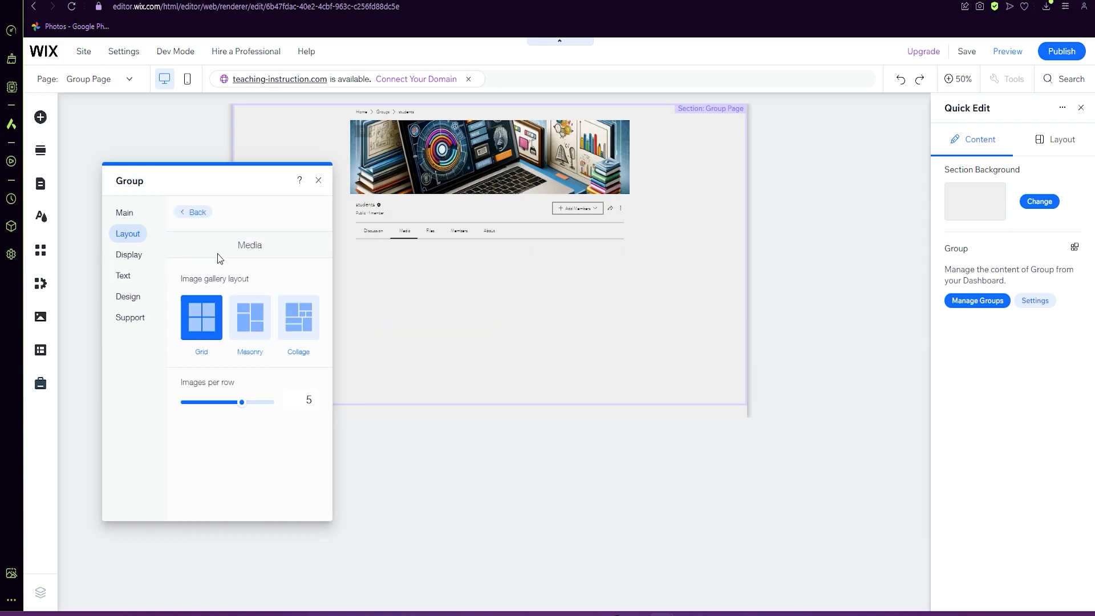
{"action": "left_click", "coordinate": [248, 334]}
{"action": "left_click", "coordinate": [299, 326]}
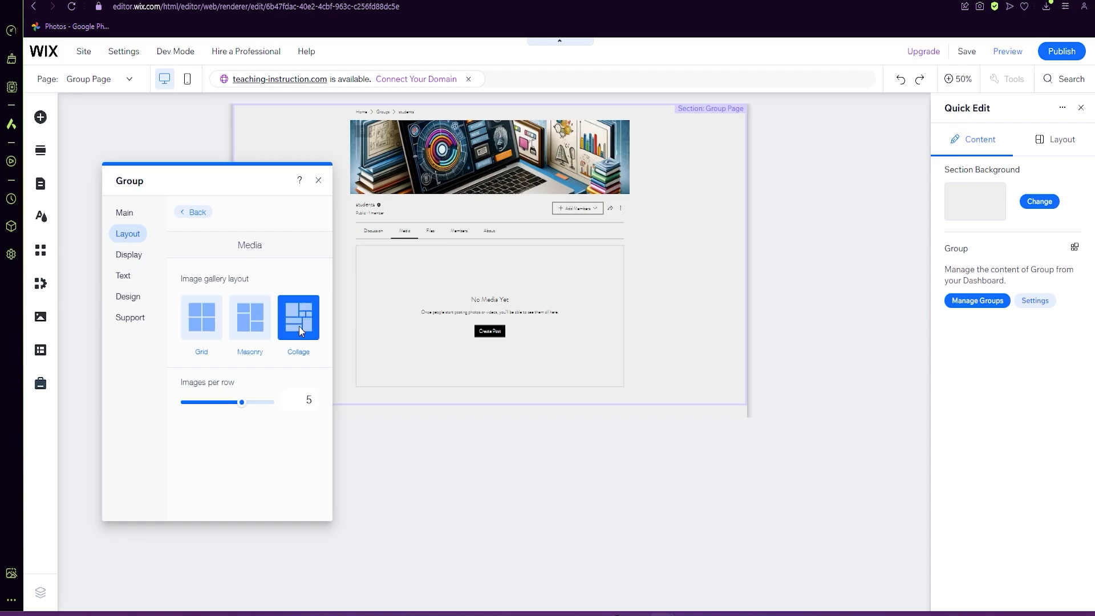
{"action": "left_click", "coordinate": [201, 320]}
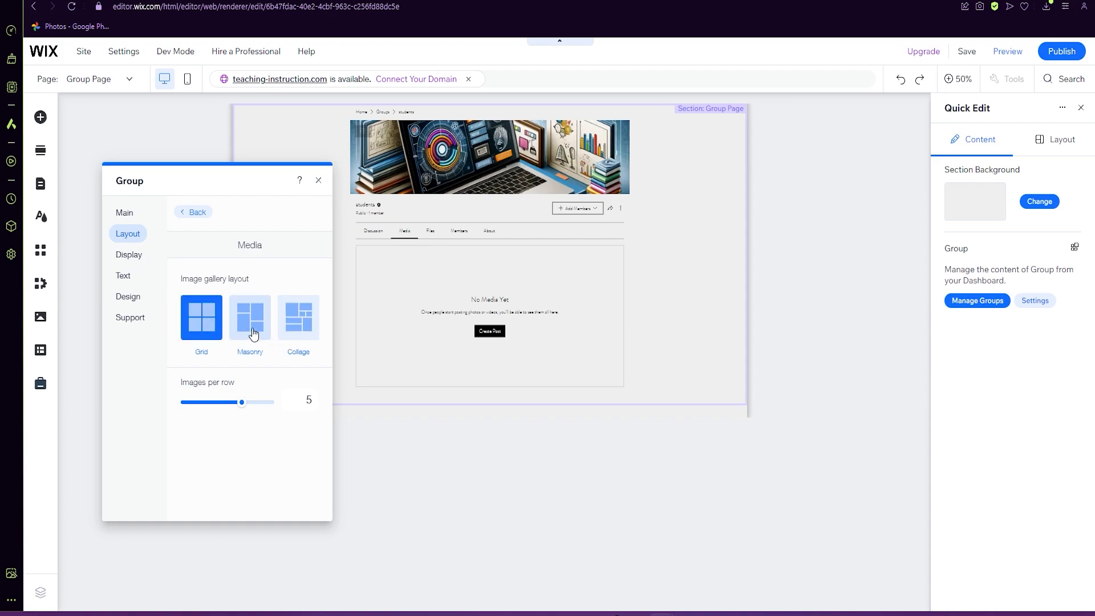
{"action": "left_click", "coordinate": [197, 213]}
Review the group's discussion display options for reactions, member count, share button and member badges.
{"action": "left_click", "coordinate": [137, 254]}
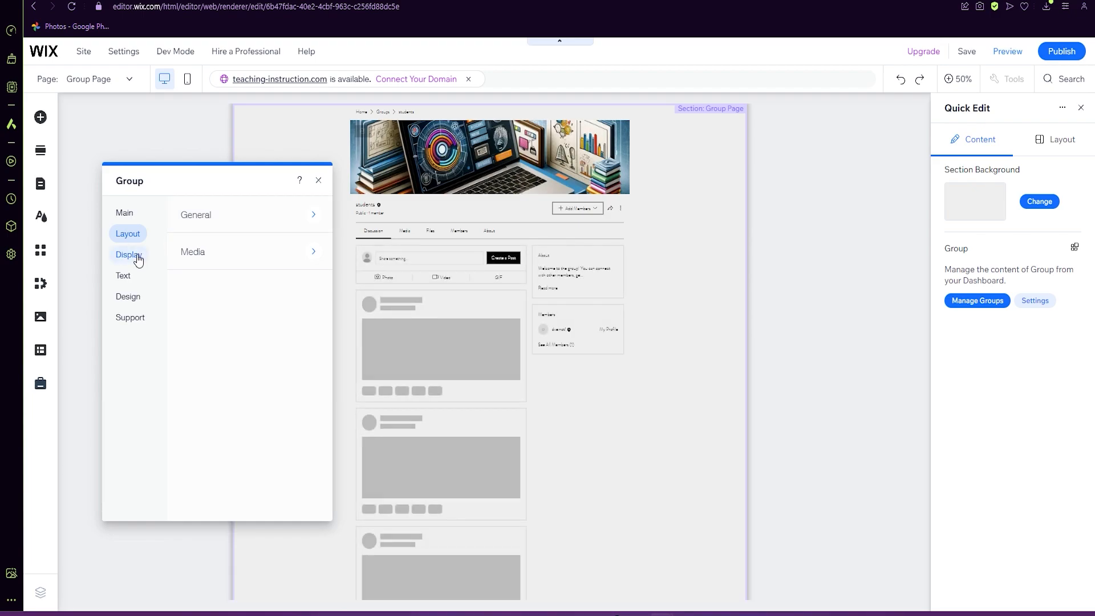
{"action": "left_click", "coordinate": [222, 217]}
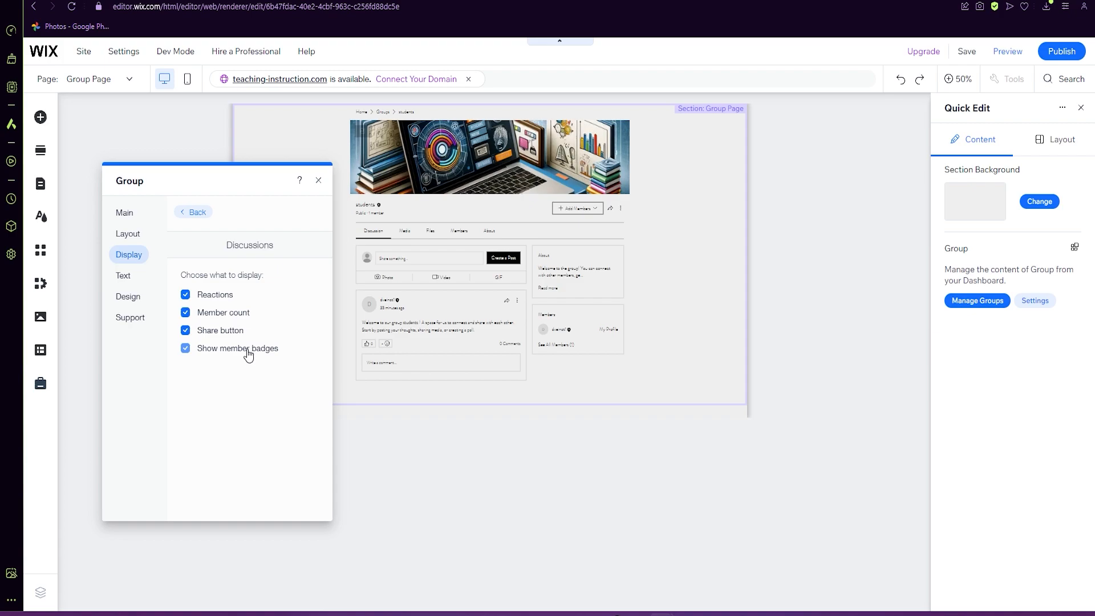
{"action": "left_click", "coordinate": [186, 295]}
{"action": "left_click", "coordinate": [186, 350]}
Set the post box placeholder text of the group to "SAY HI".
{"action": "left_click", "coordinate": [123, 280]}
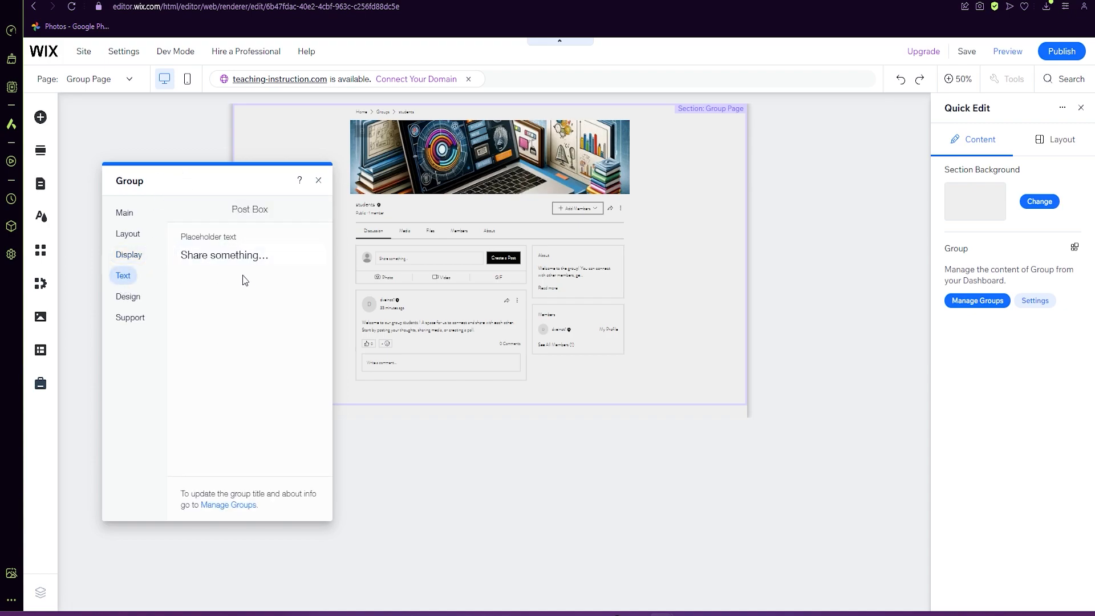
{"action": "left_click", "coordinate": [279, 258]}
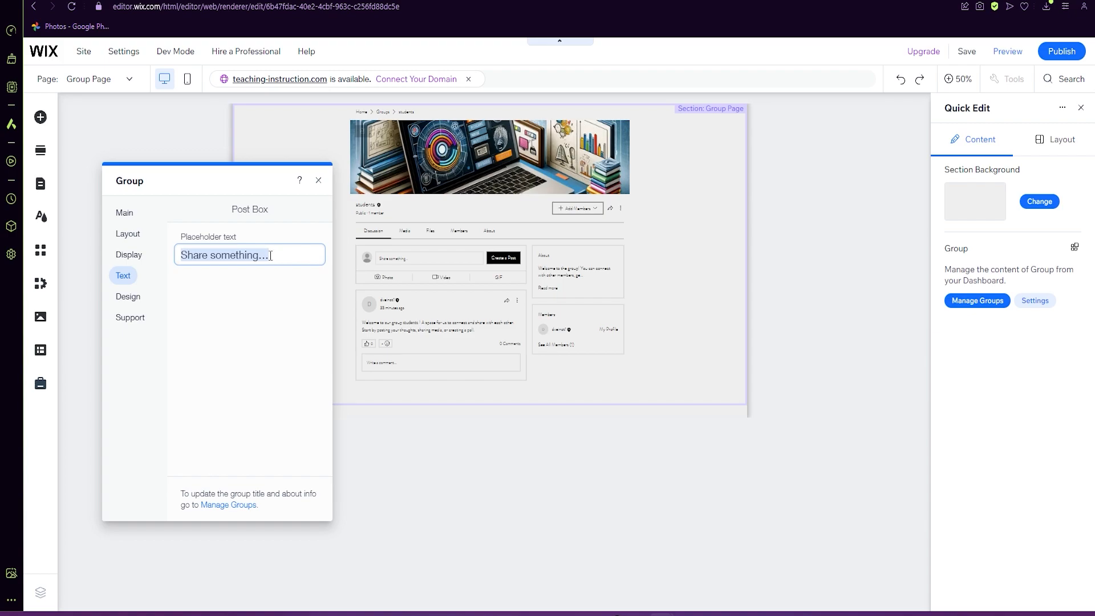
{"action": "type", "text": "SAY HI"}
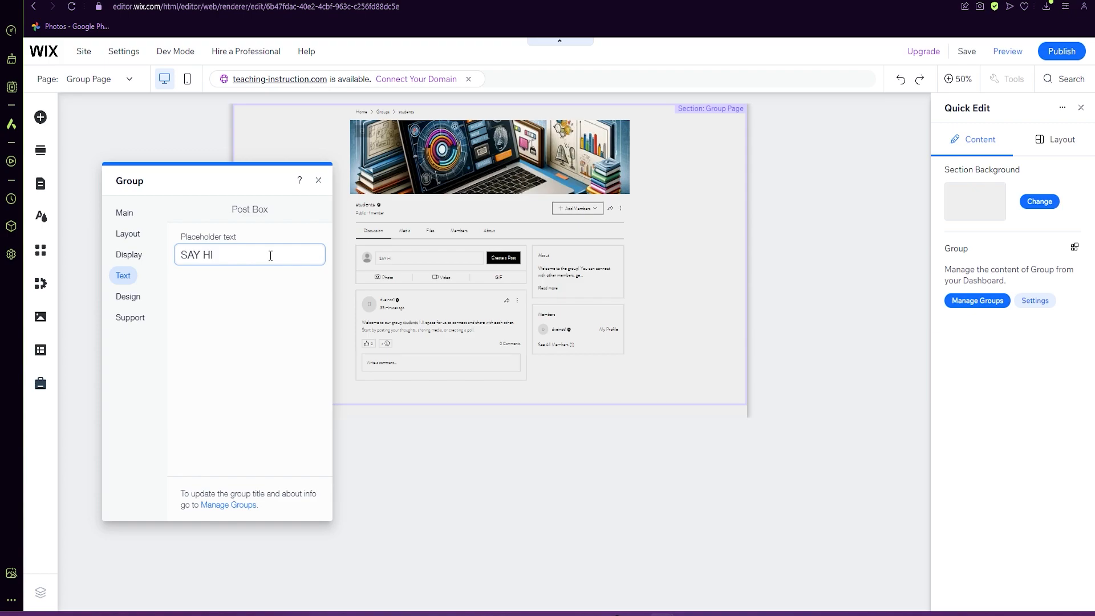
Change the group title's font to Chelsea Market in the group's header design settings.
{"action": "left_click", "coordinate": [137, 301]}
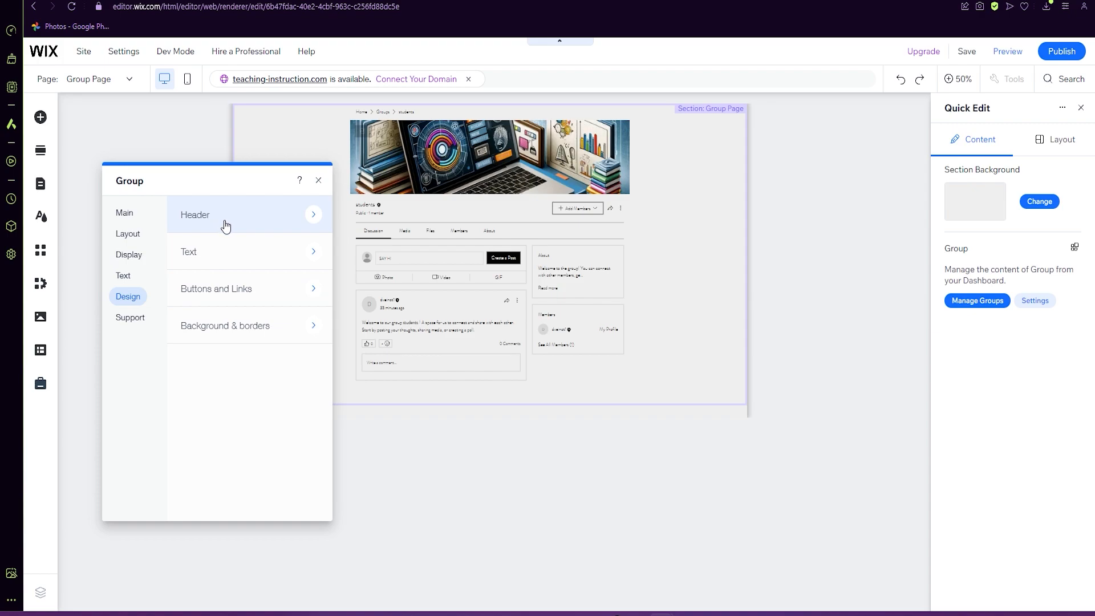
{"action": "left_click", "coordinate": [225, 227]}
{"action": "scroll", "coordinate": [227, 297], "scroll_direction": "down", "scroll_amount": 5}
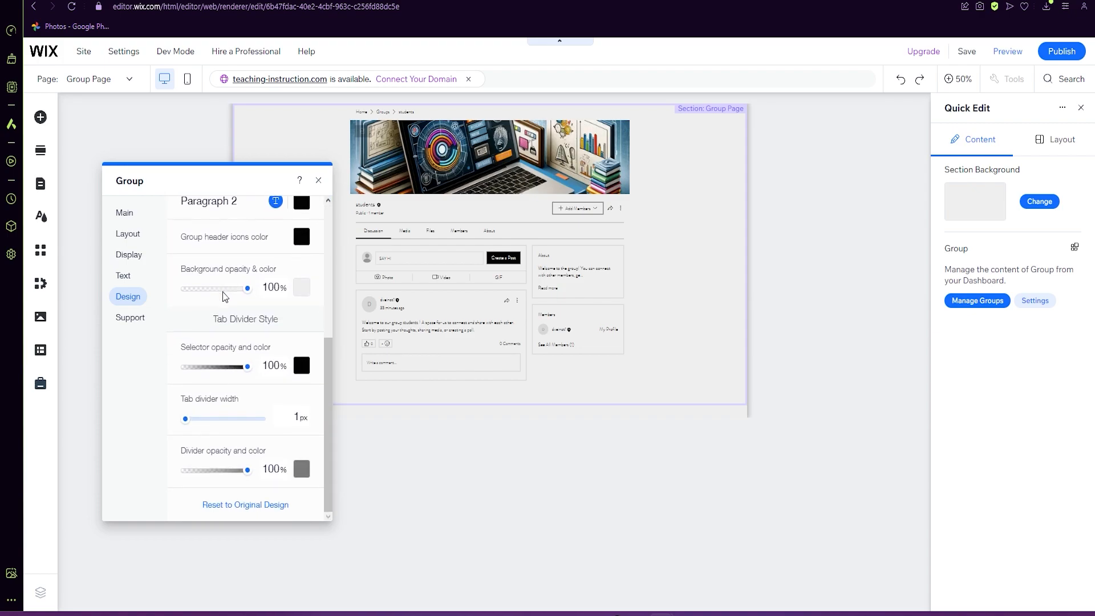
{"action": "scroll", "coordinate": [289, 374], "scroll_direction": "up", "scroll_amount": 5}
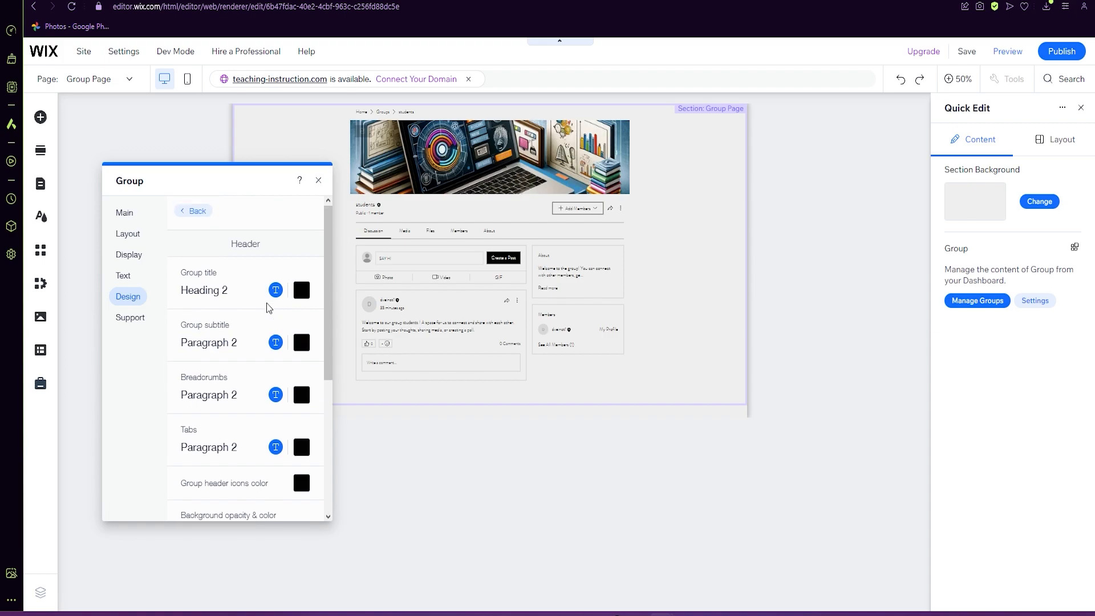
{"action": "scroll", "coordinate": [269, 382], "scroll_direction": "down", "scroll_amount": 2}
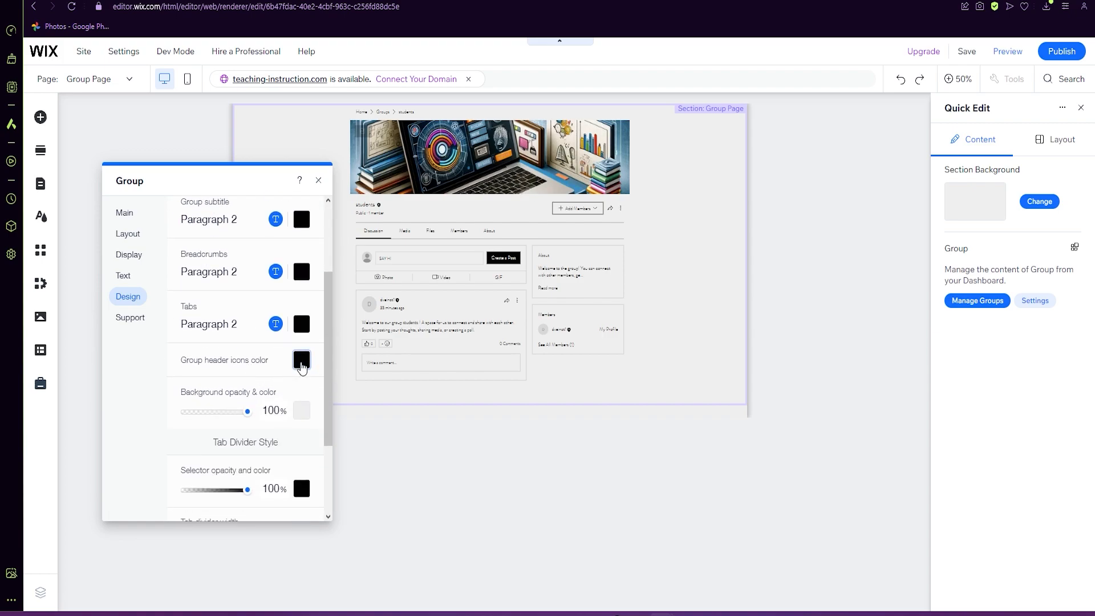
{"action": "scroll", "coordinate": [266, 266], "scroll_direction": "up", "scroll_amount": 2}
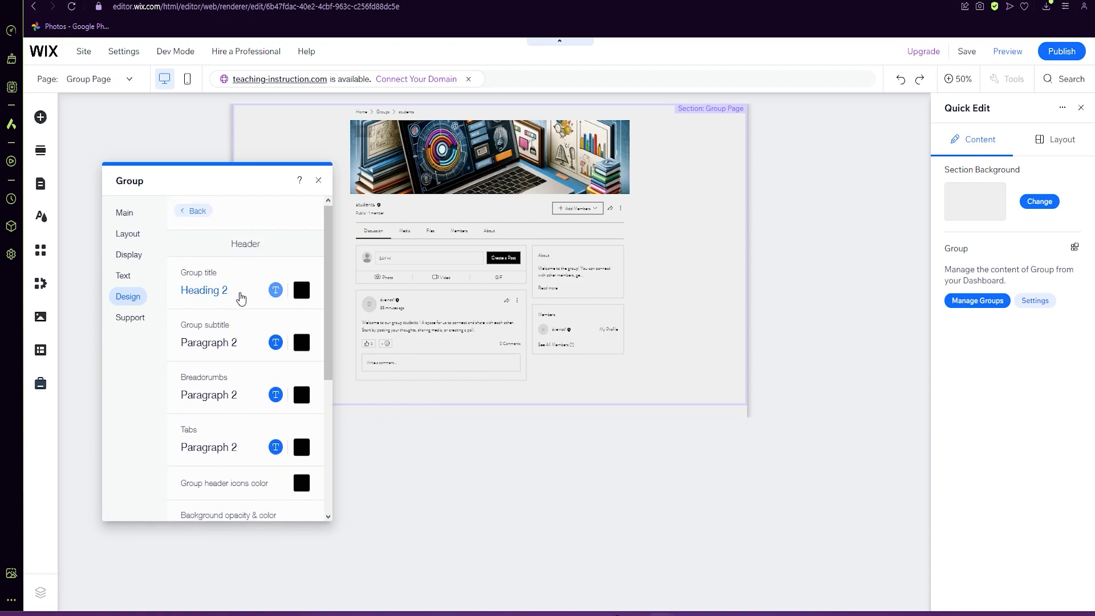
{"action": "left_click", "coordinate": [226, 291]}
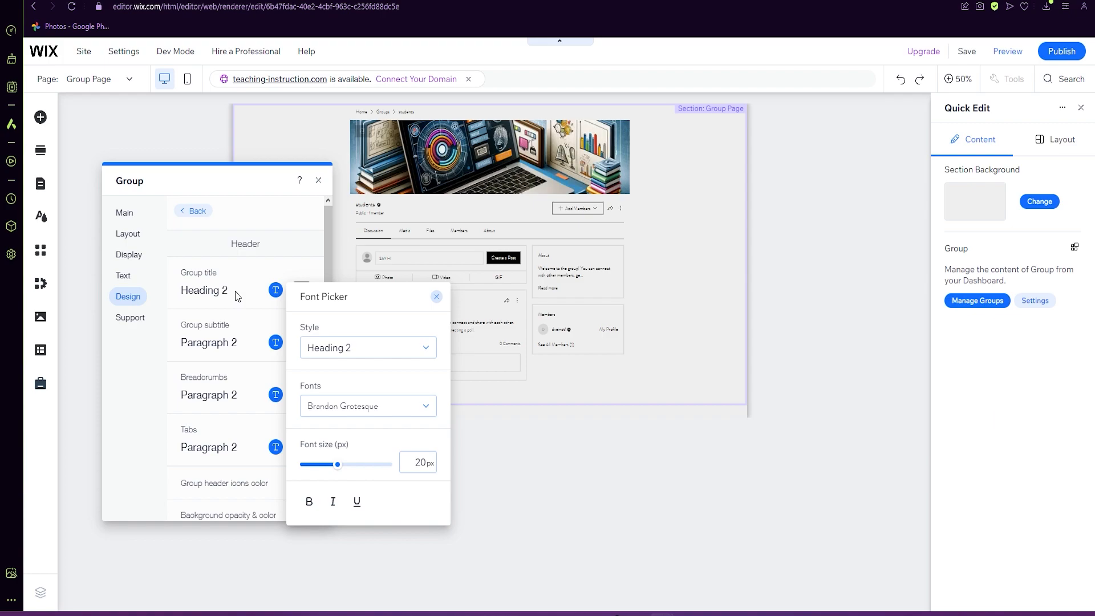
{"action": "left_click", "coordinate": [372, 357]}
{"action": "left_click", "coordinate": [372, 358]}
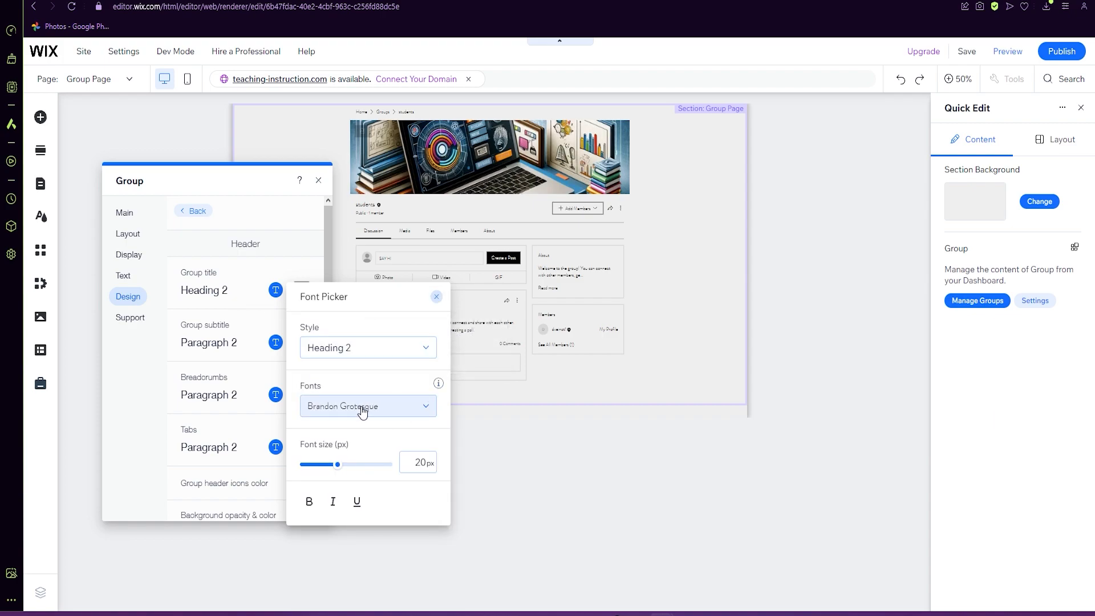
{"action": "left_click", "coordinate": [364, 408]}
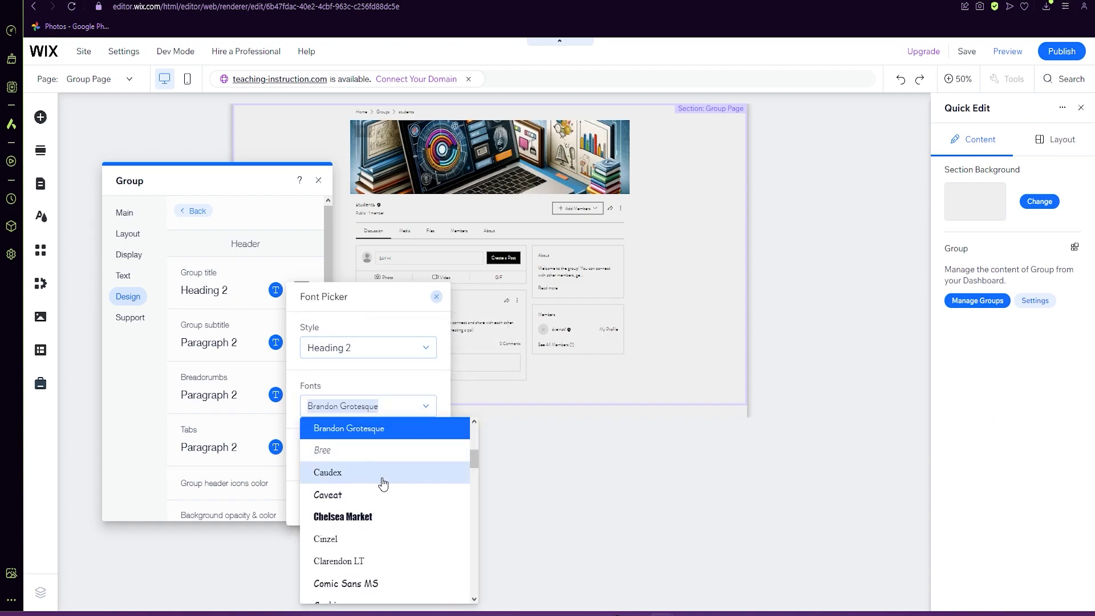
{"action": "left_click", "coordinate": [403, 522]}
{"action": "left_click", "coordinate": [218, 341]}
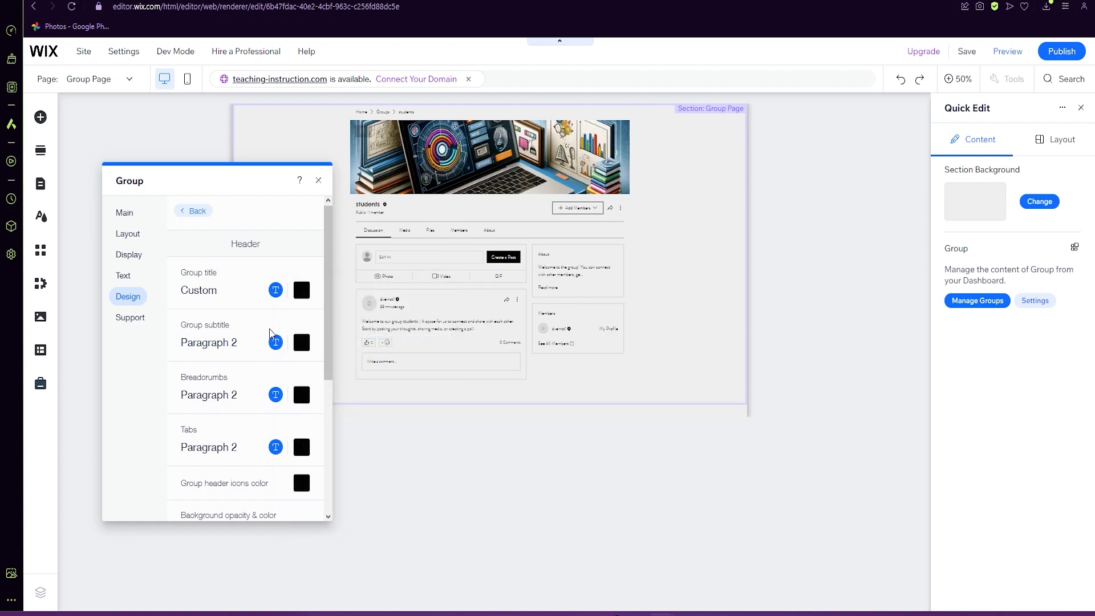
Set the group title's color to the gray theme color #797979.
{"action": "left_click", "coordinate": [302, 295]}
{"action": "left_click", "coordinate": [378, 355]}
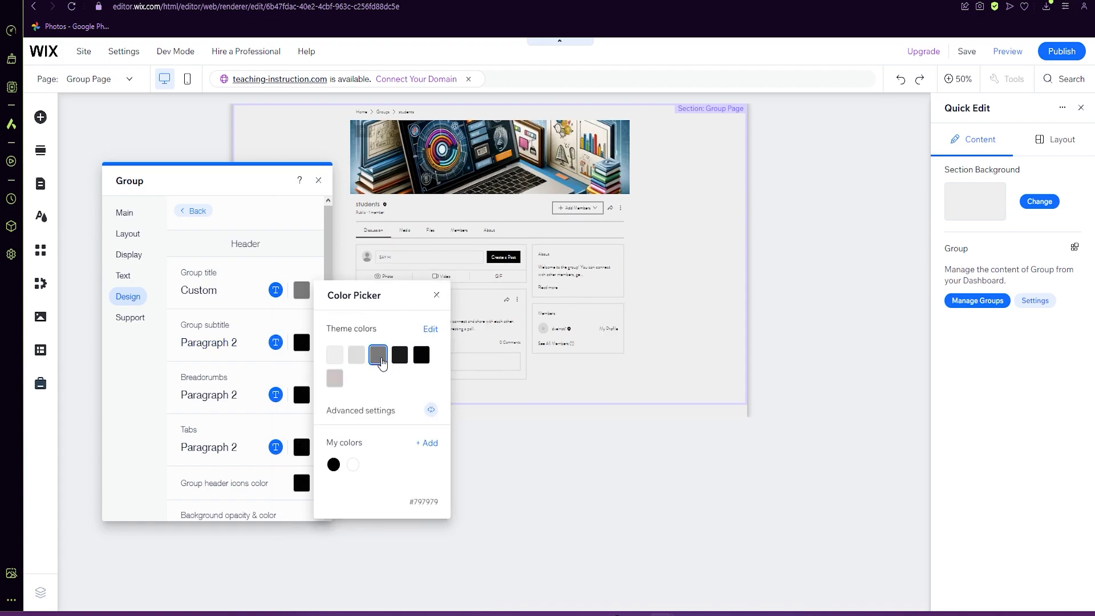
{"action": "left_click", "coordinate": [546, 451]}
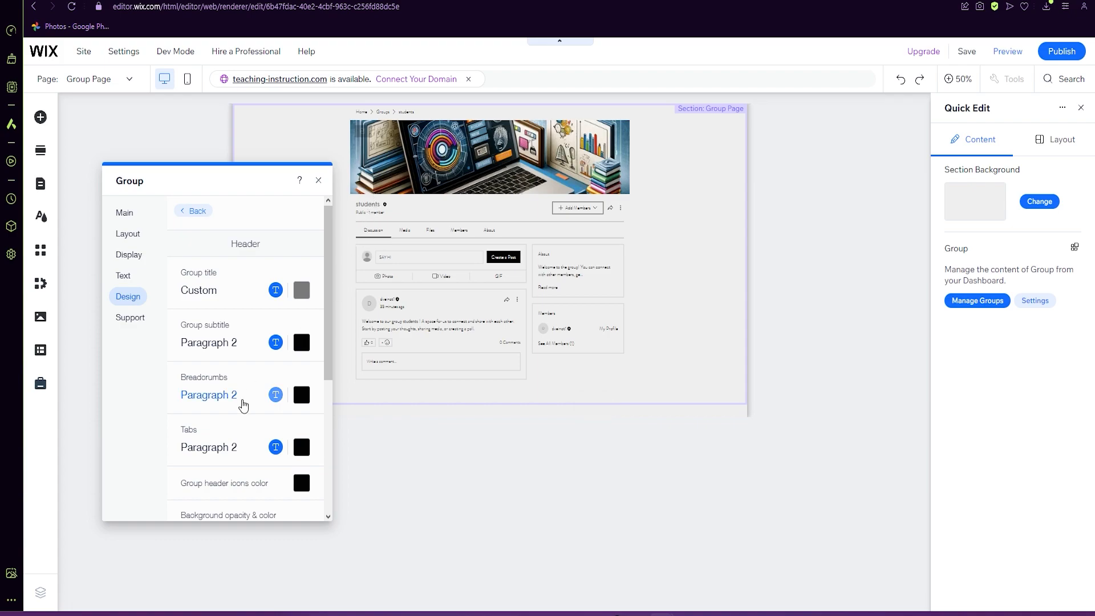
Try the lightest theme color on the tab selector in the header design, and restore black #020202.
{"action": "scroll", "coordinate": [241, 403], "scroll_direction": "down", "scroll_amount": 4}
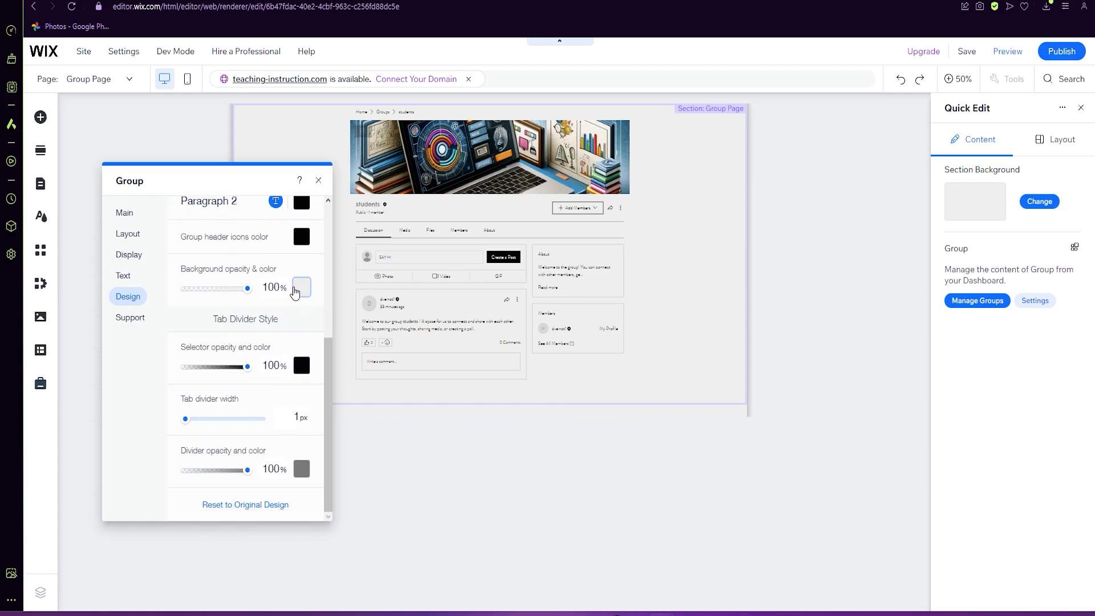
{"action": "left_click", "coordinate": [308, 371]}
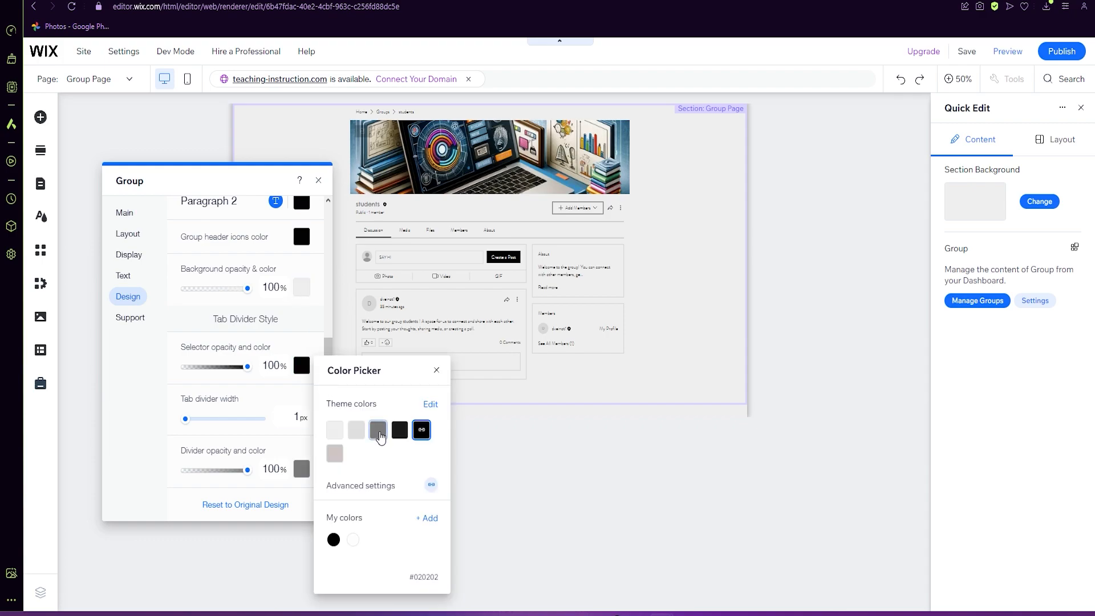
{"action": "left_click", "coordinate": [336, 432]}
{"action": "left_click", "coordinate": [421, 431]}
{"action": "left_click", "coordinate": [254, 412]}
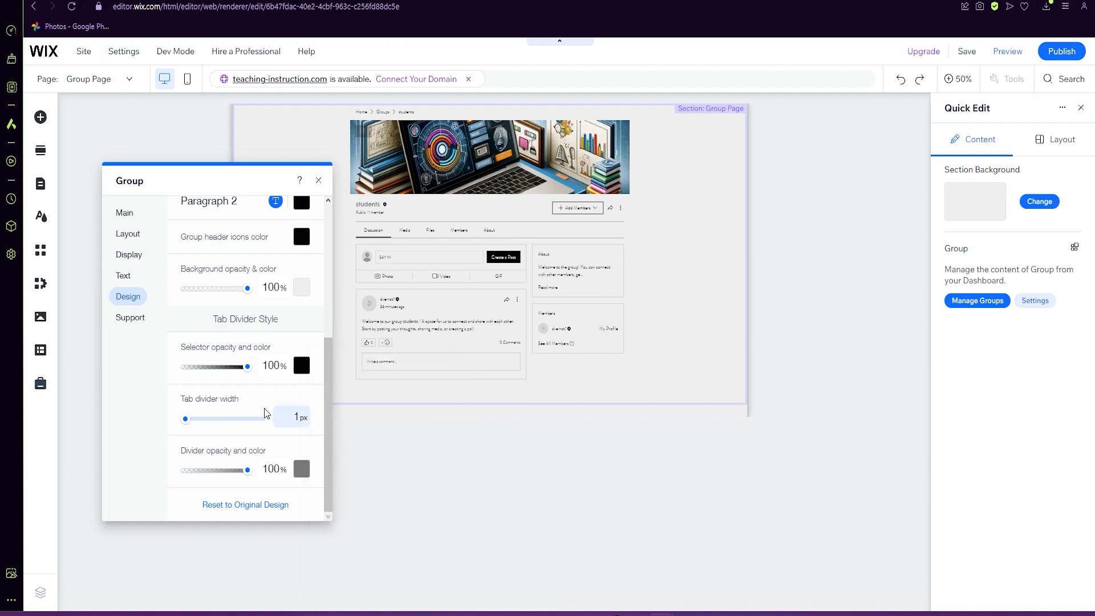
Set the header's tab divider color to the black theme color #020202, and close the group settings.
{"action": "left_click", "coordinate": [301, 469]}
{"action": "left_click", "coordinate": [420, 450]}
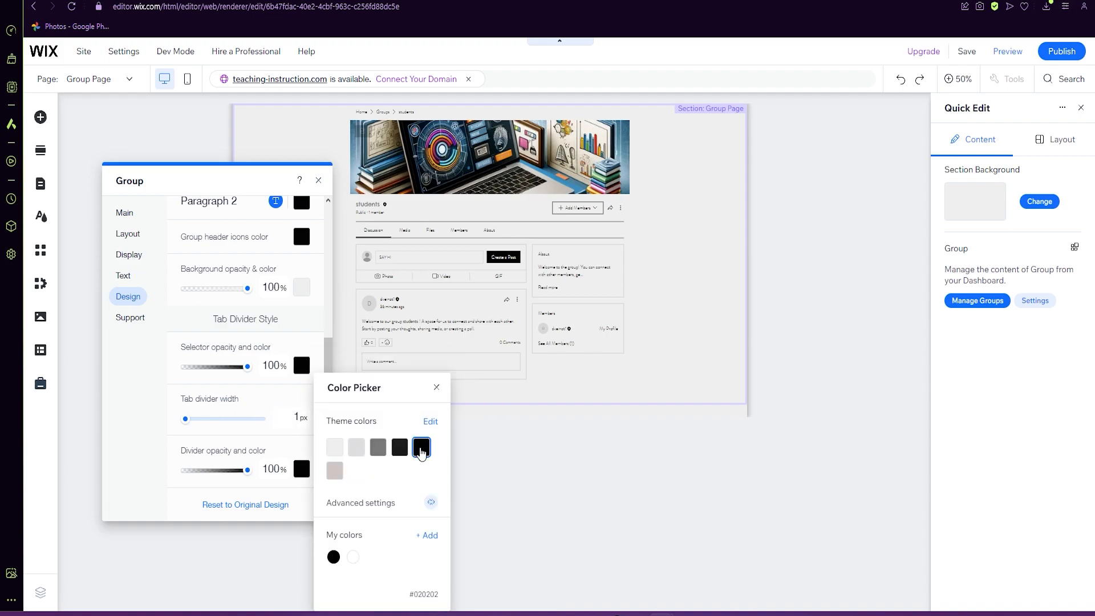
{"action": "left_click", "coordinate": [400, 448]}
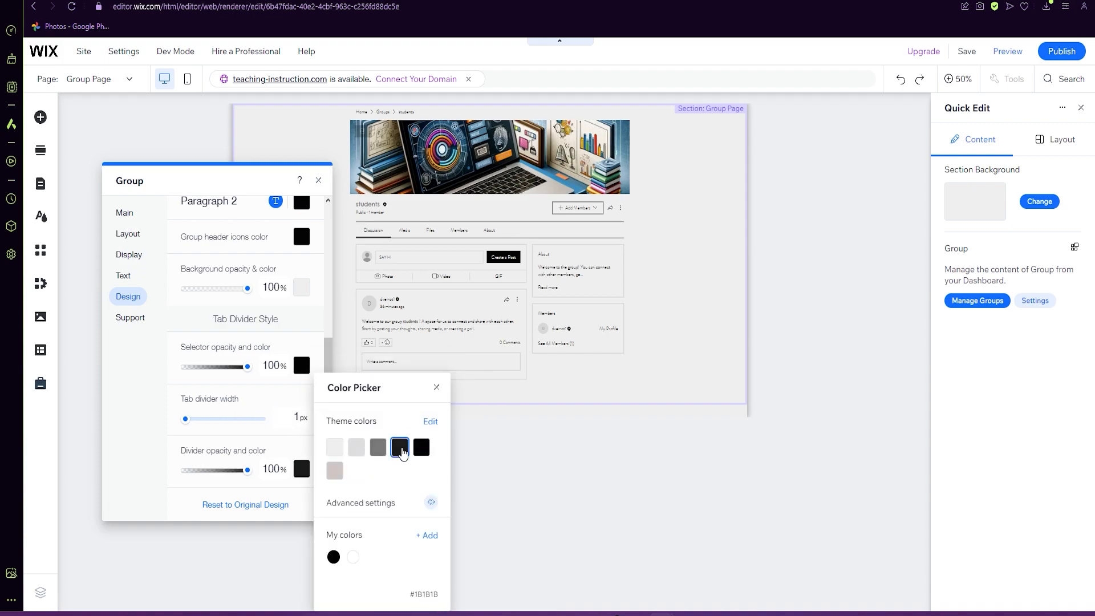
{"action": "left_click", "coordinate": [335, 450]}
{"action": "left_click", "coordinate": [422, 450]}
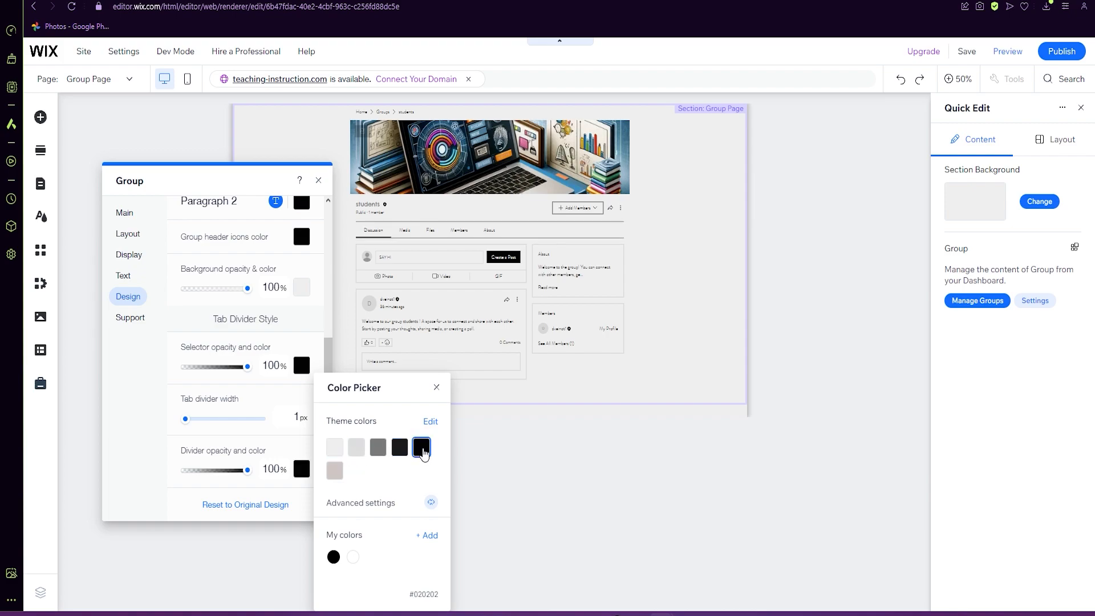
{"action": "left_click", "coordinate": [162, 459]}
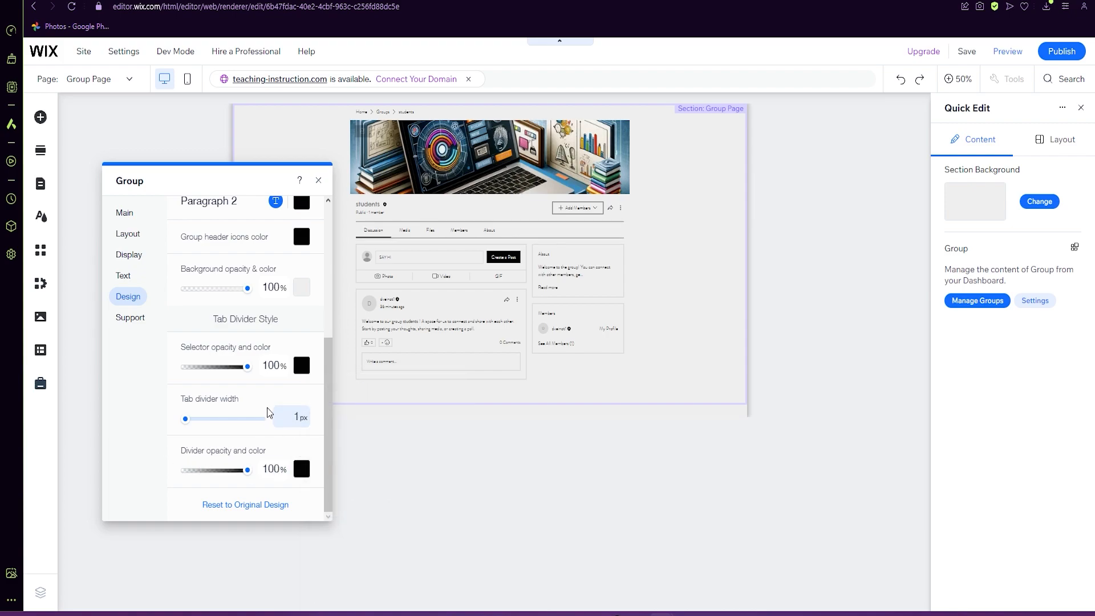
{"action": "left_click", "coordinate": [124, 325]}
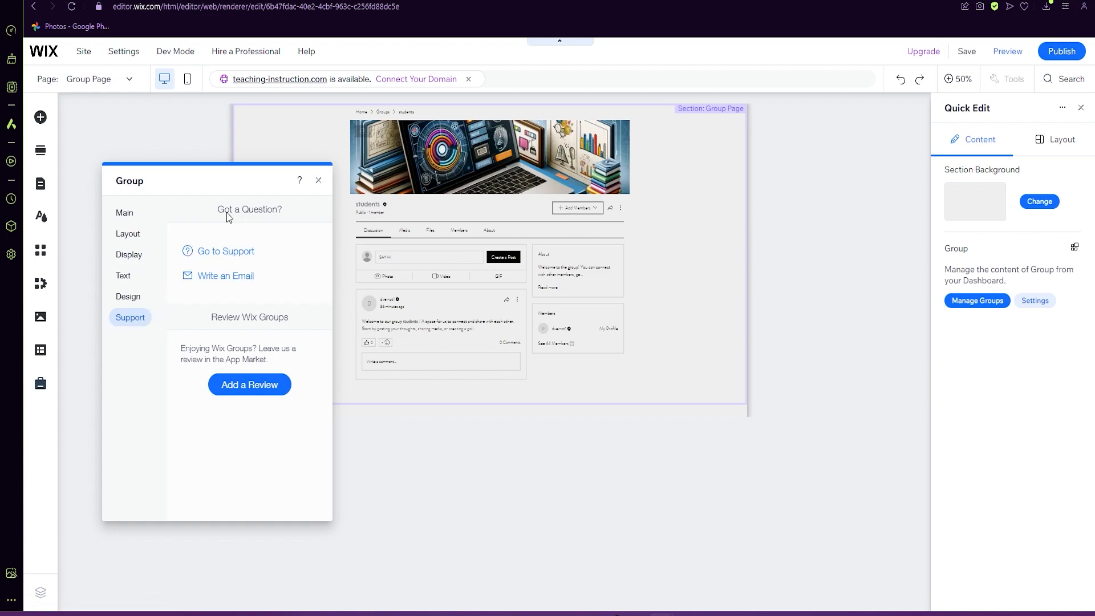
{"action": "left_click", "coordinate": [319, 180]}
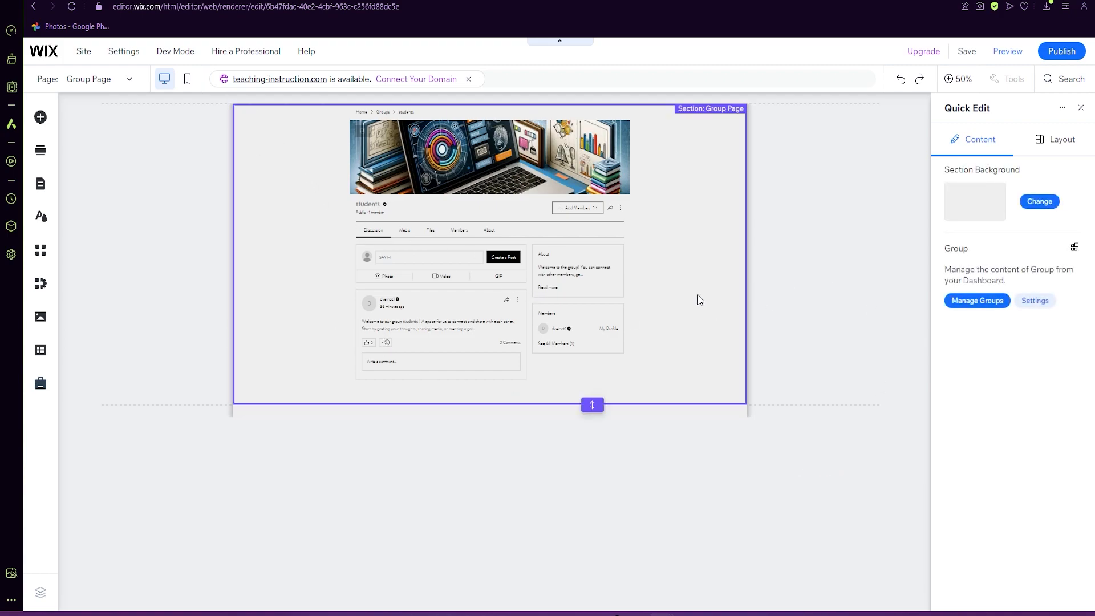
Close the quick edit settings, switch from the Group Page to the Groups page, and review its feed down to the footer.
{"action": "left_click", "coordinate": [1080, 107]}
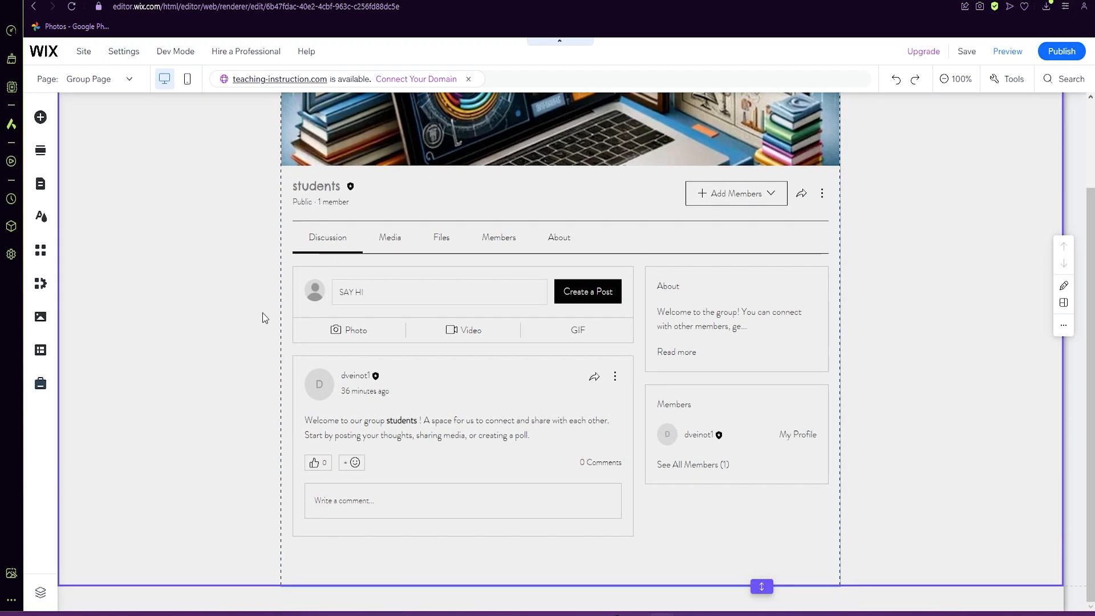
{"action": "scroll", "coordinate": [466, 435], "scroll_direction": "up", "scroll_amount": 2}
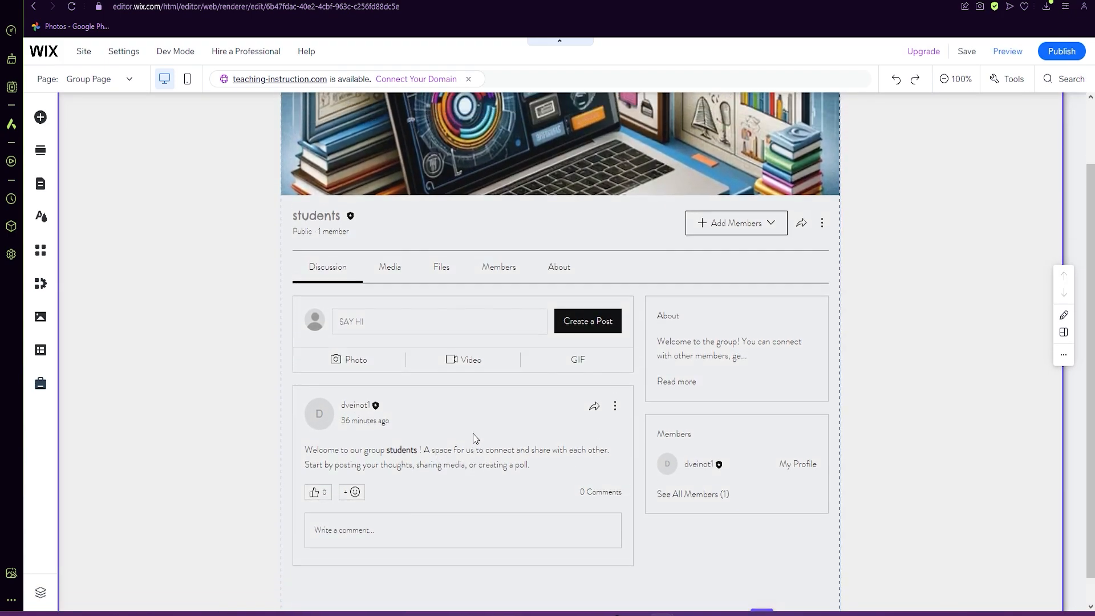
{"action": "left_click", "coordinate": [93, 88]}
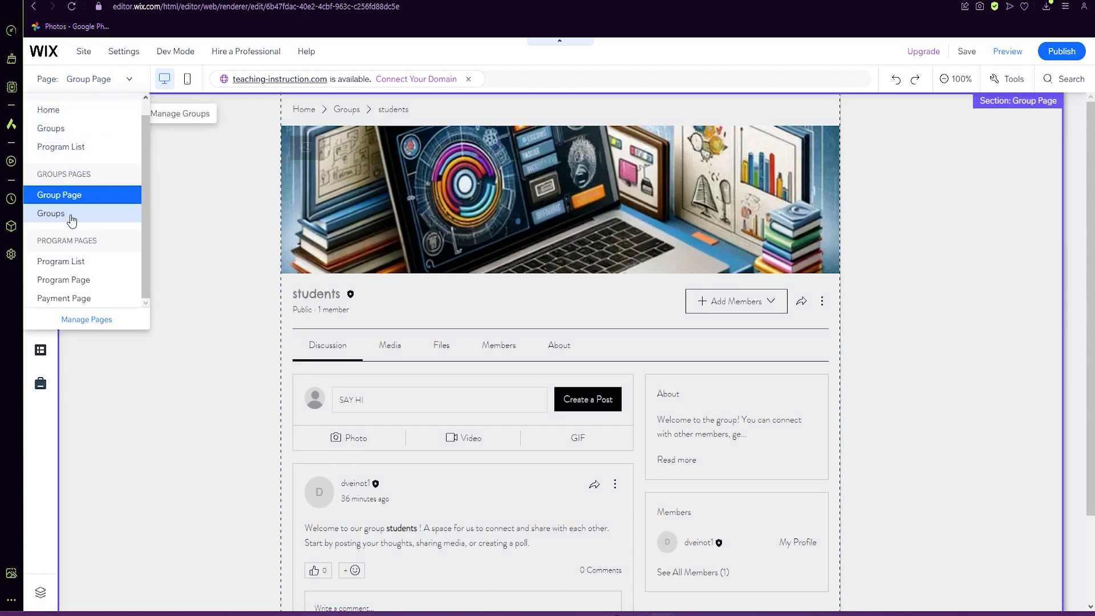
{"action": "left_click", "coordinate": [238, 242]}
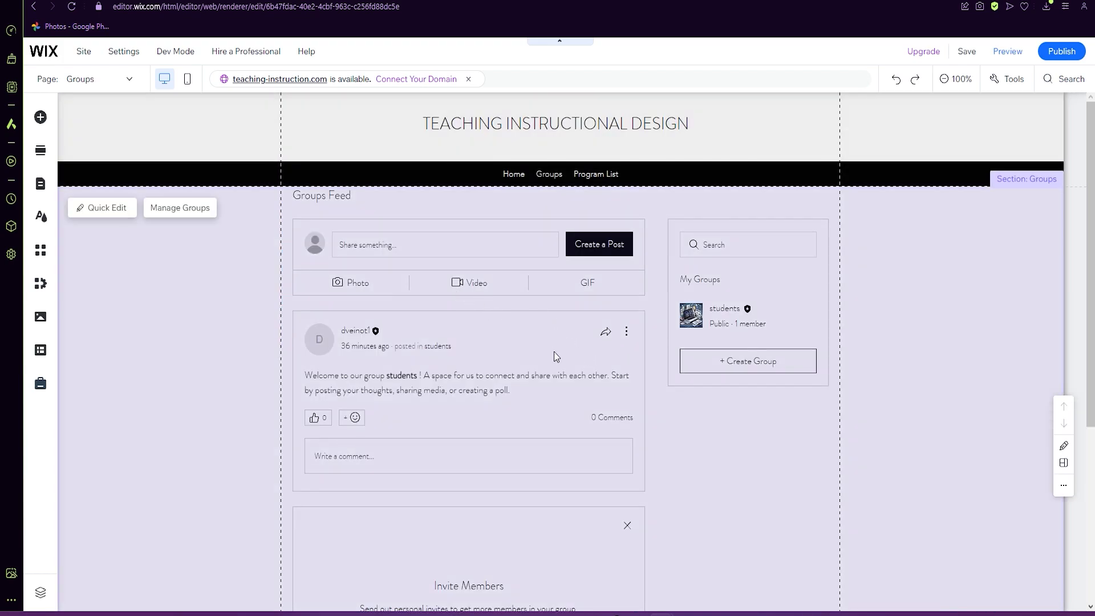
{"action": "scroll", "coordinate": [417, 450], "scroll_direction": "down", "scroll_amount": 4}
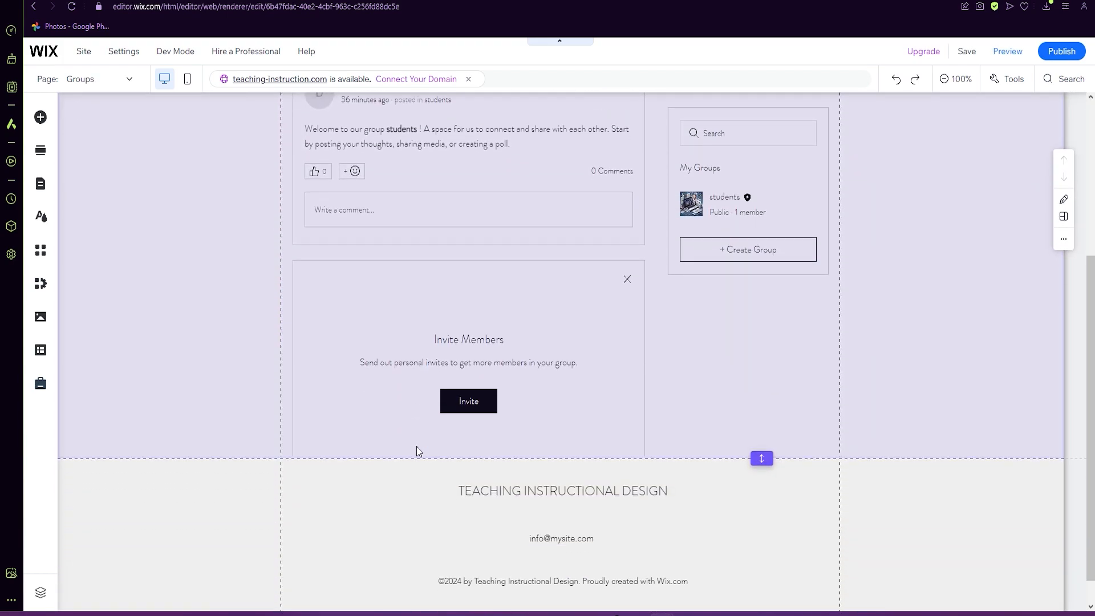
{"action": "scroll", "coordinate": [418, 450], "scroll_direction": "up", "scroll_amount": 4}
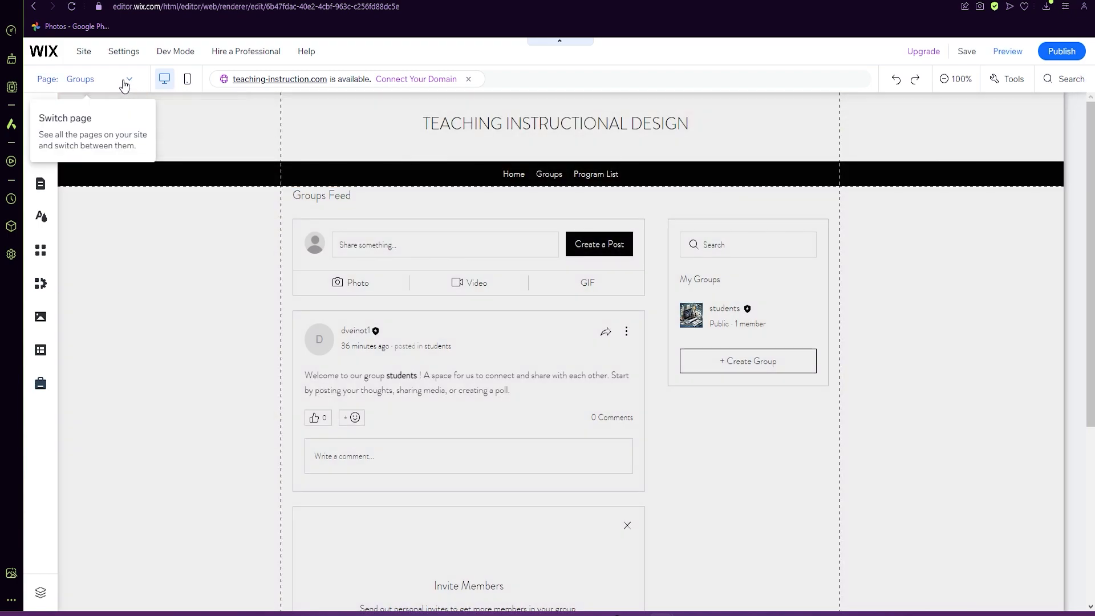
Switch to the Program List page and review its program card down to the footer.
{"action": "left_click", "coordinate": [120, 79]}
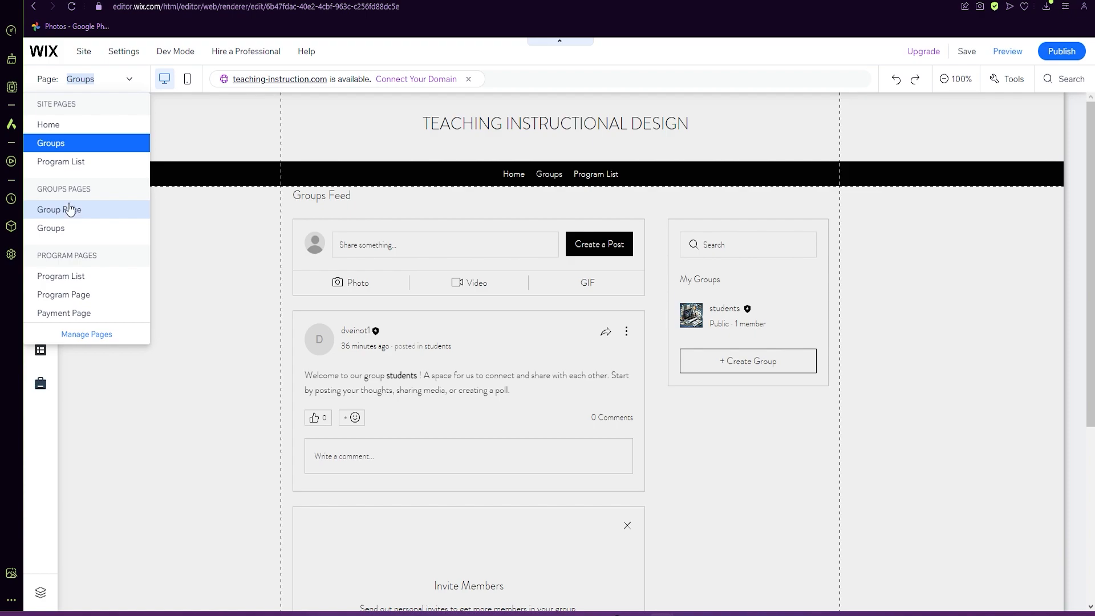
{"action": "left_click", "coordinate": [97, 281]}
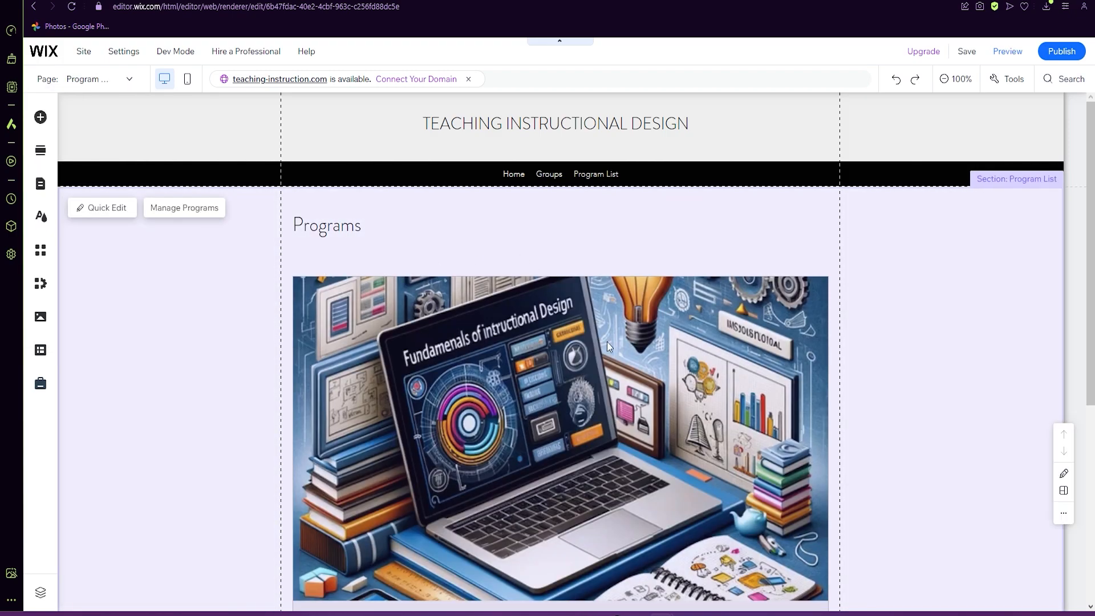
{"action": "scroll", "coordinate": [546, 339], "scroll_direction": "down", "scroll_amount": 4}
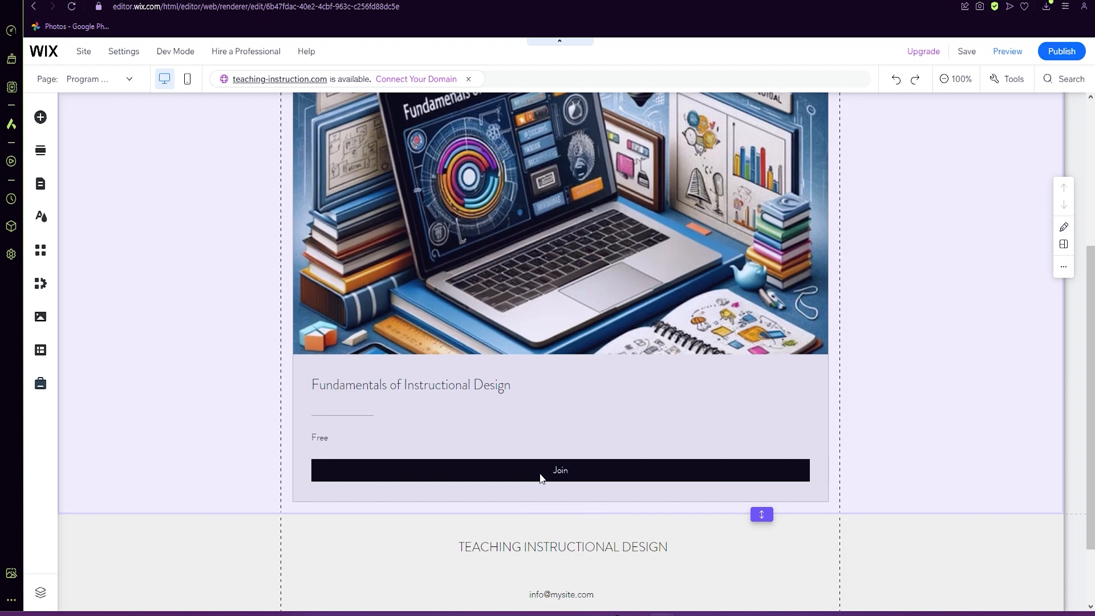
{"action": "scroll", "coordinate": [343, 414], "scroll_direction": "up", "scroll_amount": 4}
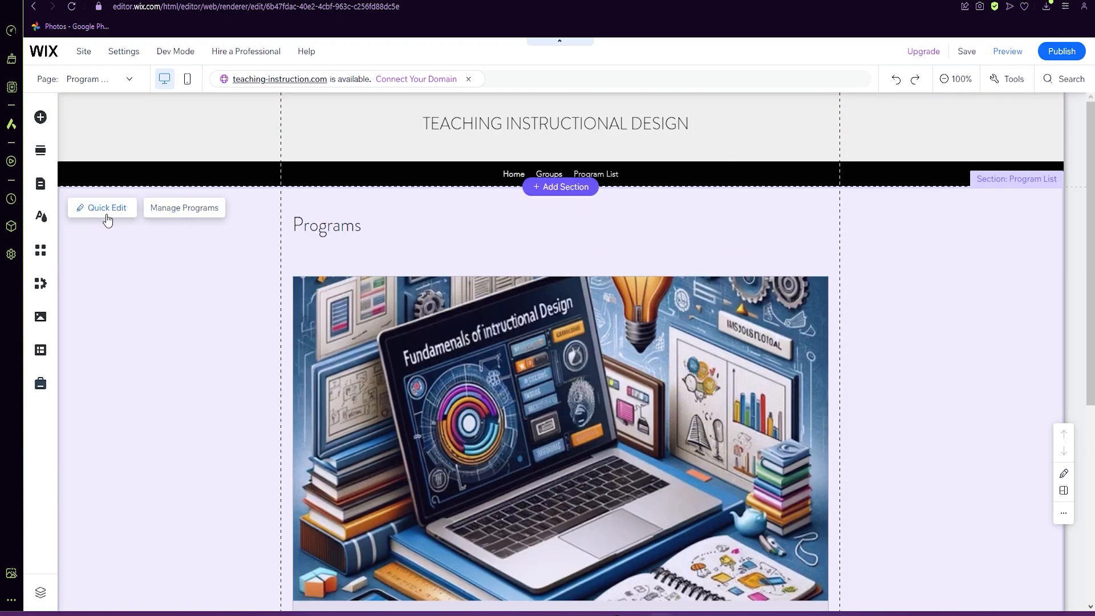
Open the Program List settings and examine the program order, layout, display and text options.
{"action": "left_click", "coordinate": [97, 216]}
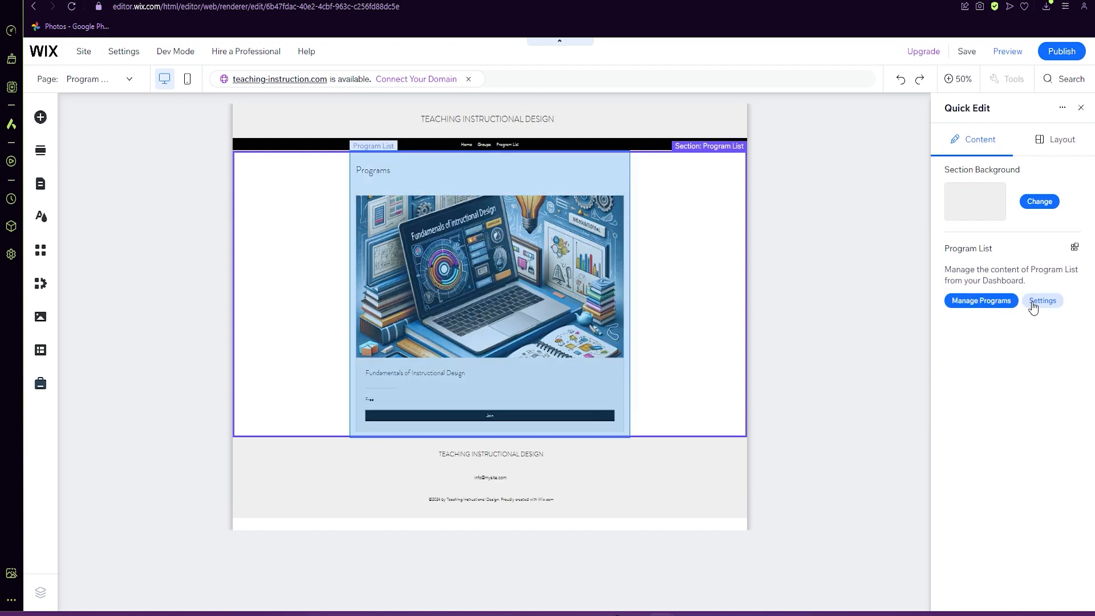
{"action": "left_click", "coordinate": [1034, 308]}
{"action": "left_click", "coordinate": [138, 235]}
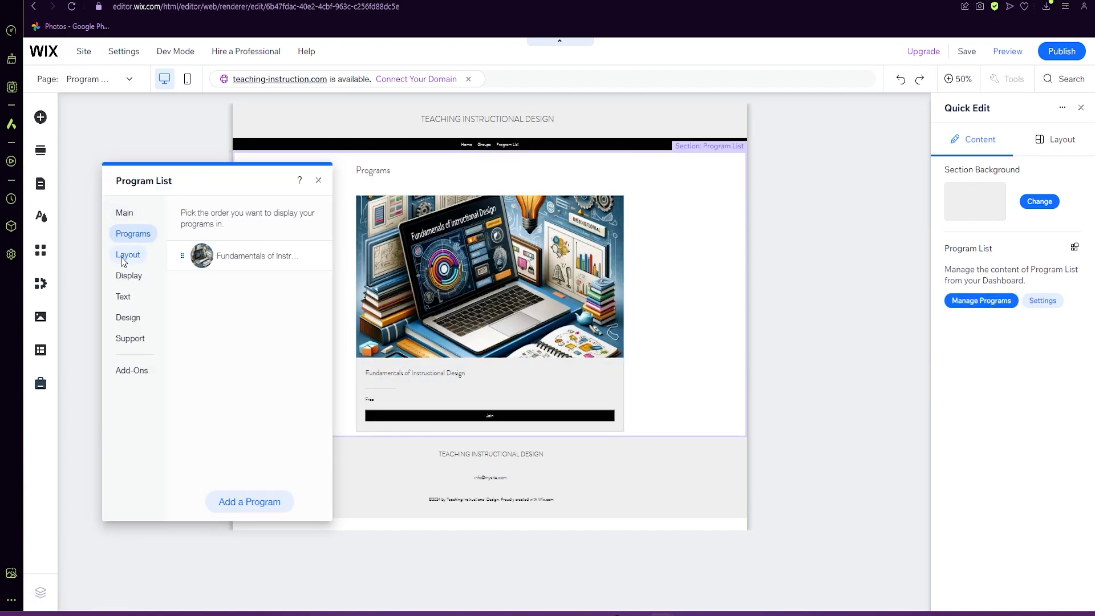
{"action": "left_click", "coordinate": [122, 259]}
{"action": "left_click", "coordinate": [128, 280]}
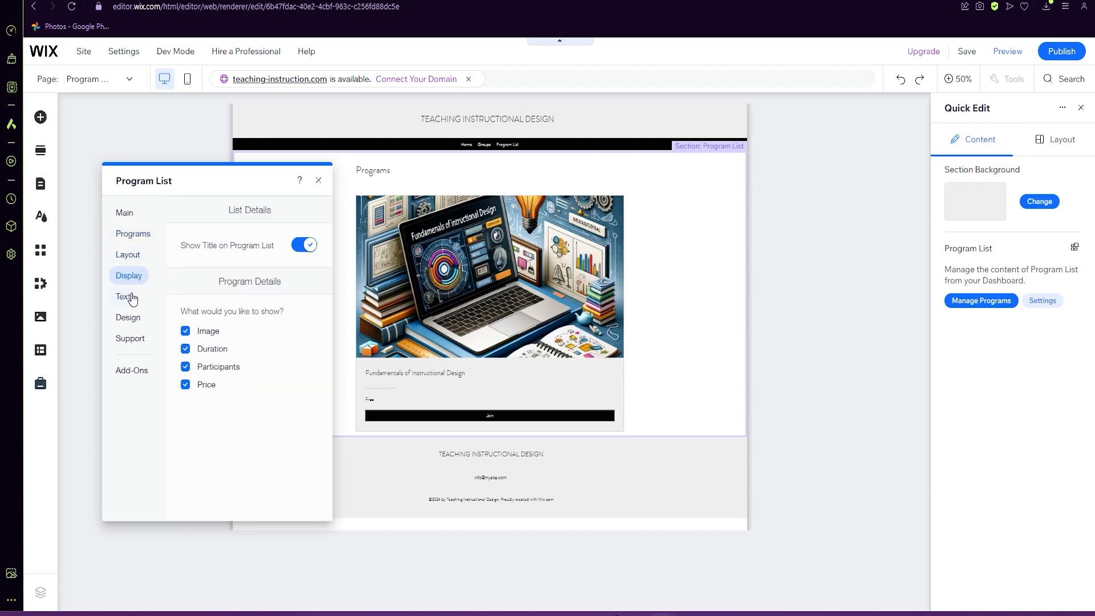
{"action": "left_click", "coordinate": [133, 300]}
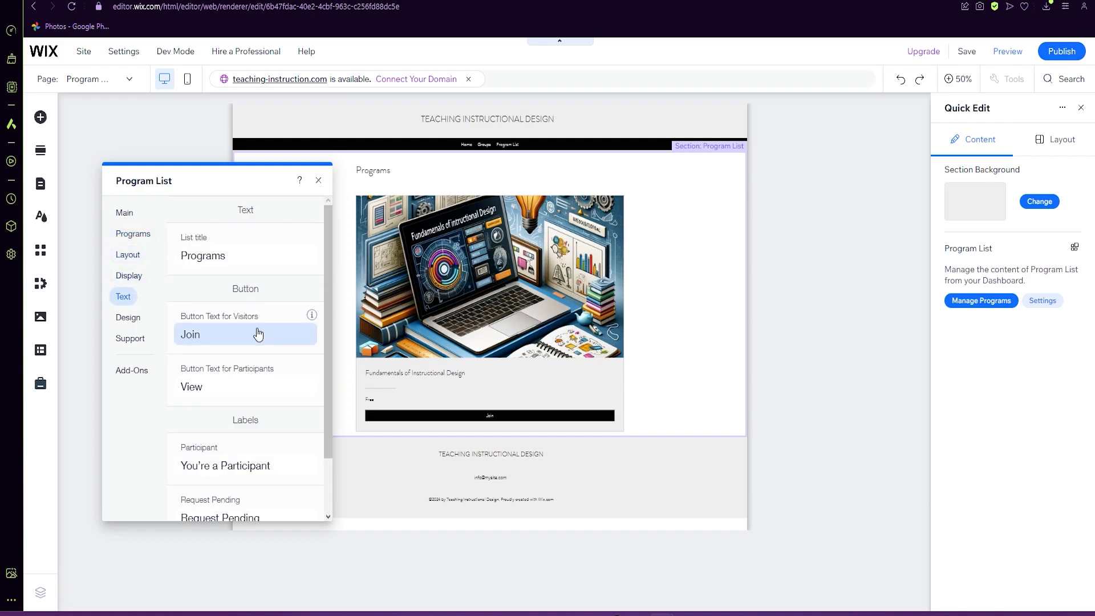
{"action": "scroll", "coordinate": [254, 335], "scroll_direction": "down", "scroll_amount": 2}
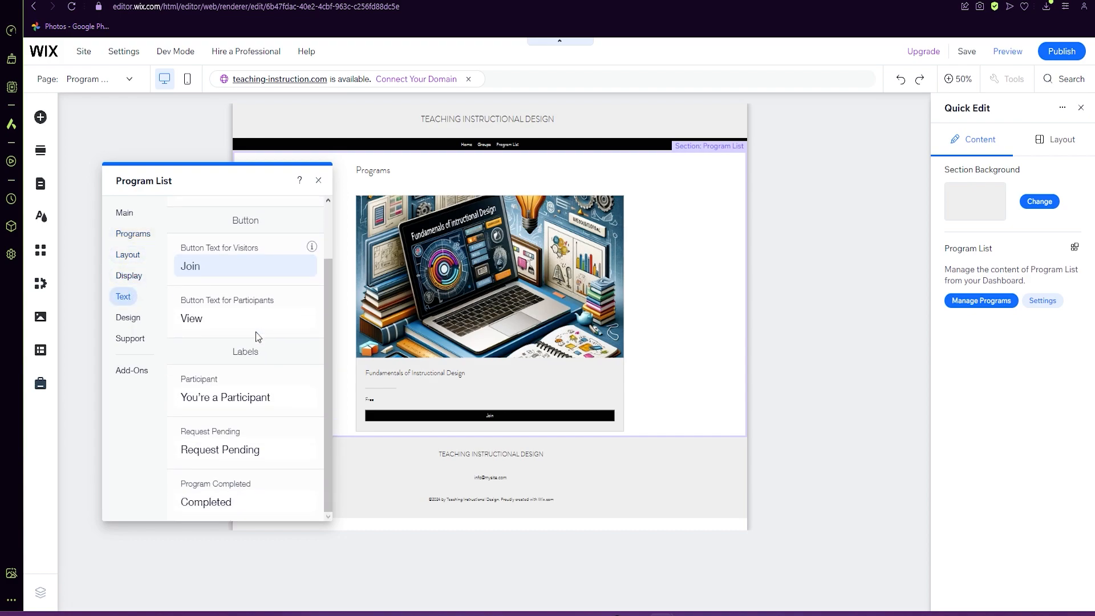
Examine the Program List design options for background, text style, buttons and badges, and categories, and close the settings.
{"action": "left_click", "coordinate": [129, 323]}
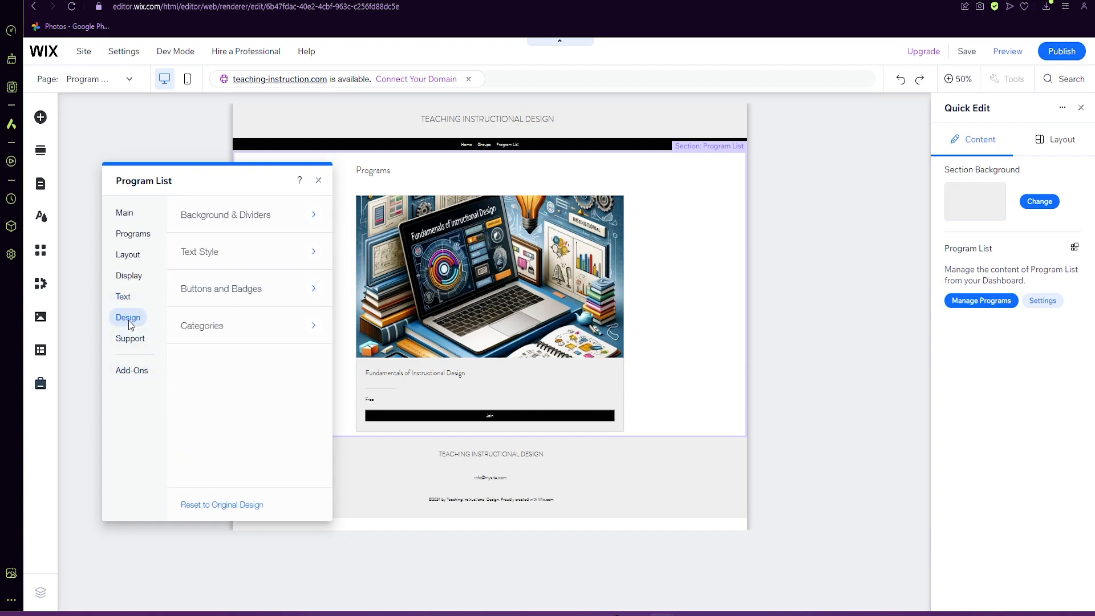
{"action": "left_click", "coordinate": [219, 227]}
{"action": "left_click", "coordinate": [194, 213]}
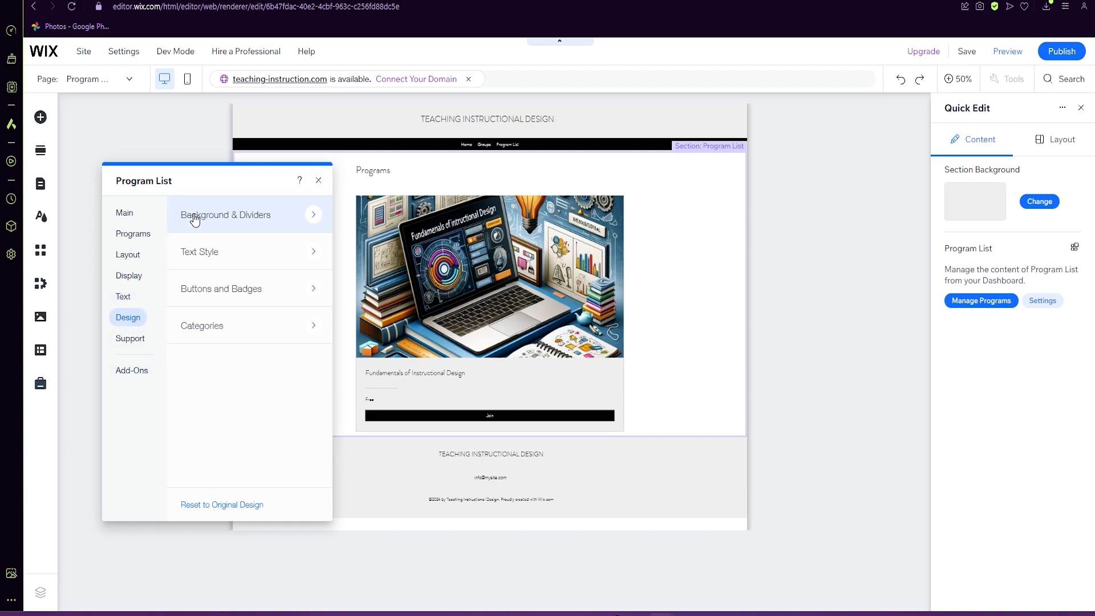
{"action": "left_click", "coordinate": [212, 254]}
{"action": "left_click", "coordinate": [194, 215]}
{"action": "left_click", "coordinate": [216, 290]}
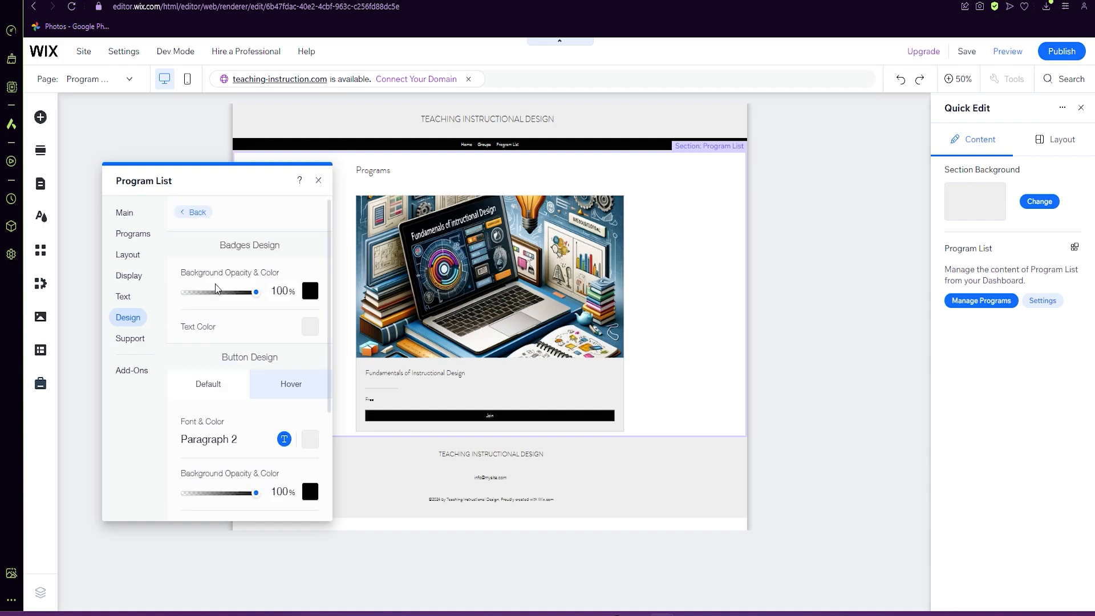
{"action": "left_click", "coordinate": [191, 213]}
{"action": "left_click", "coordinate": [215, 322]}
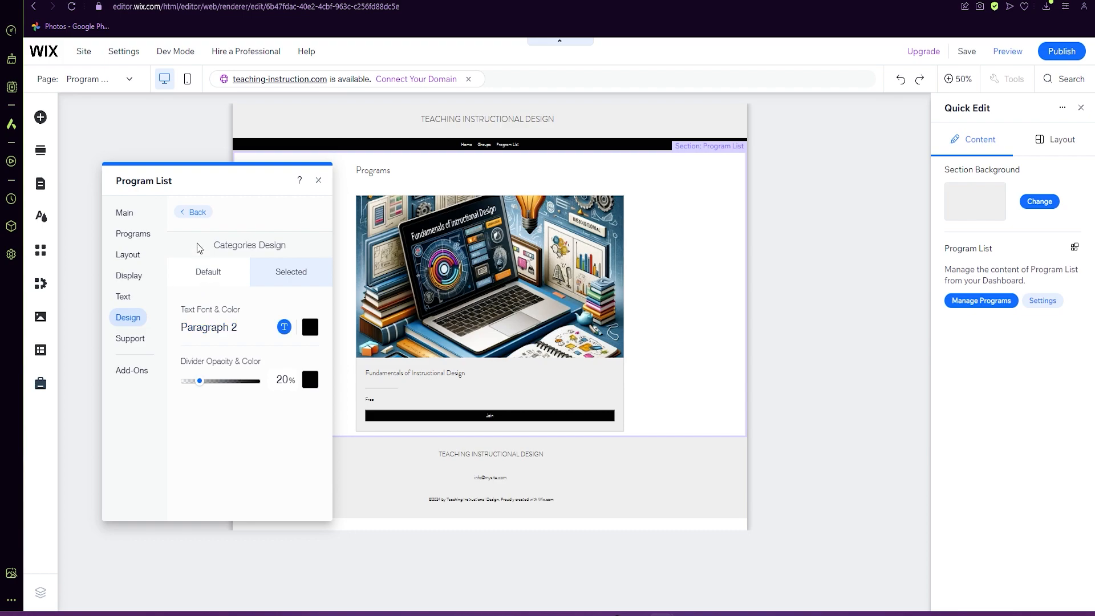
{"action": "left_click", "coordinate": [194, 212]}
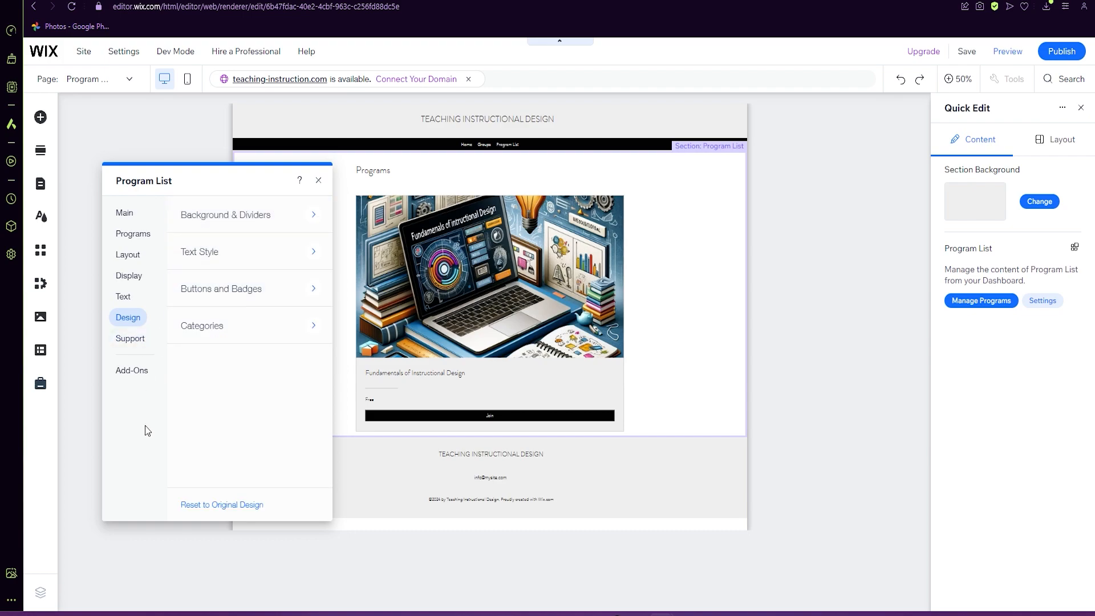
{"action": "left_click", "coordinate": [318, 181]}
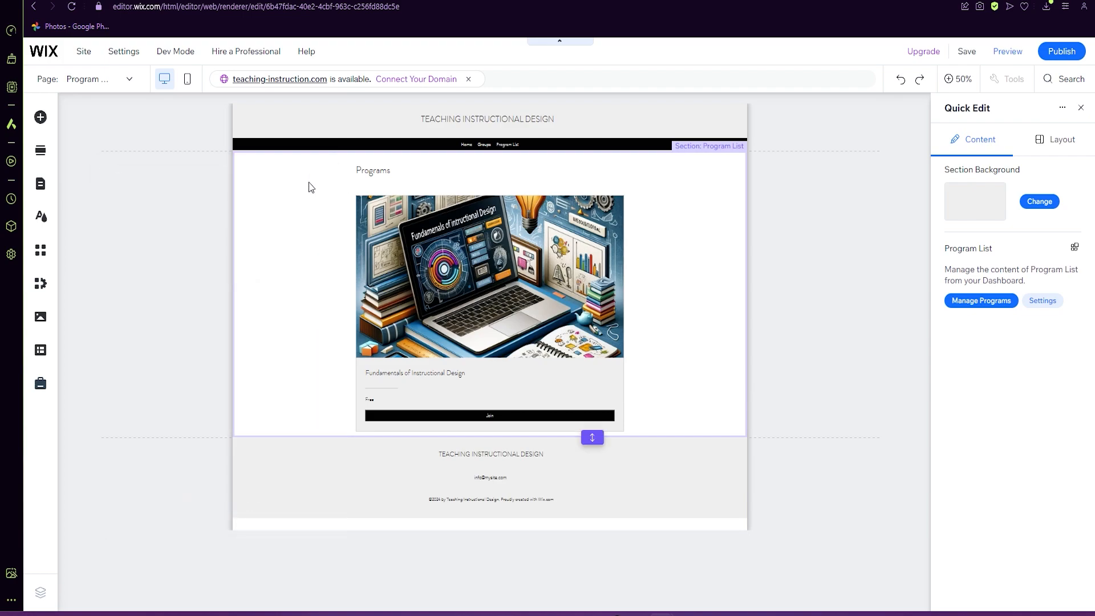
{"action": "left_click", "coordinate": [1080, 108]}
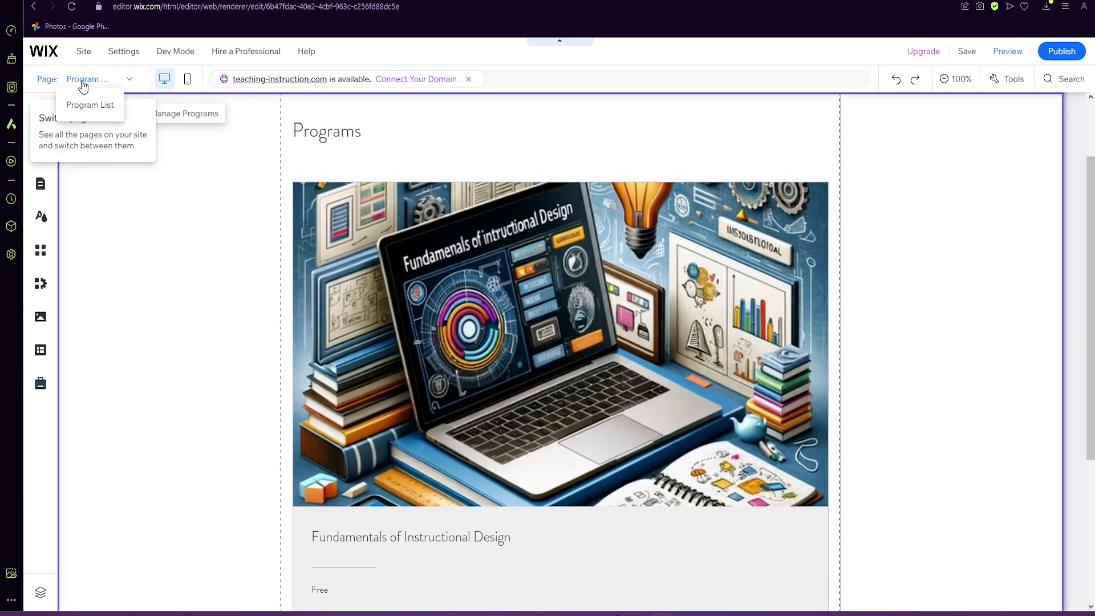
Switch to the Program Page and review its content from the header to the Group Discussion section.
{"action": "left_click", "coordinate": [80, 79]}
{"action": "left_click", "coordinate": [84, 295]}
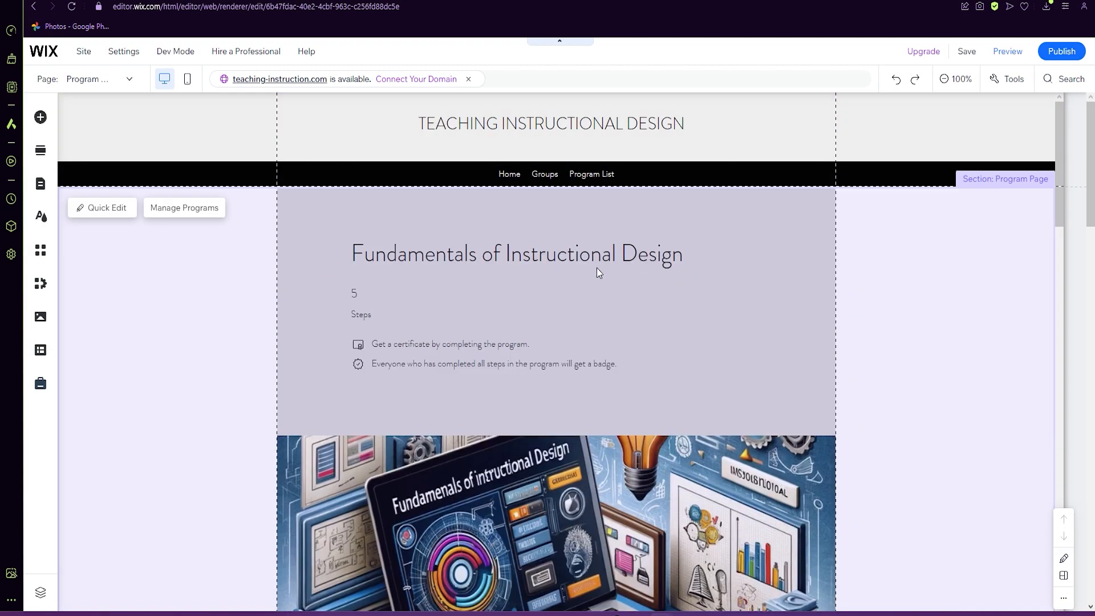
{"action": "scroll", "coordinate": [586, 286], "scroll_direction": "down", "scroll_amount": 10}
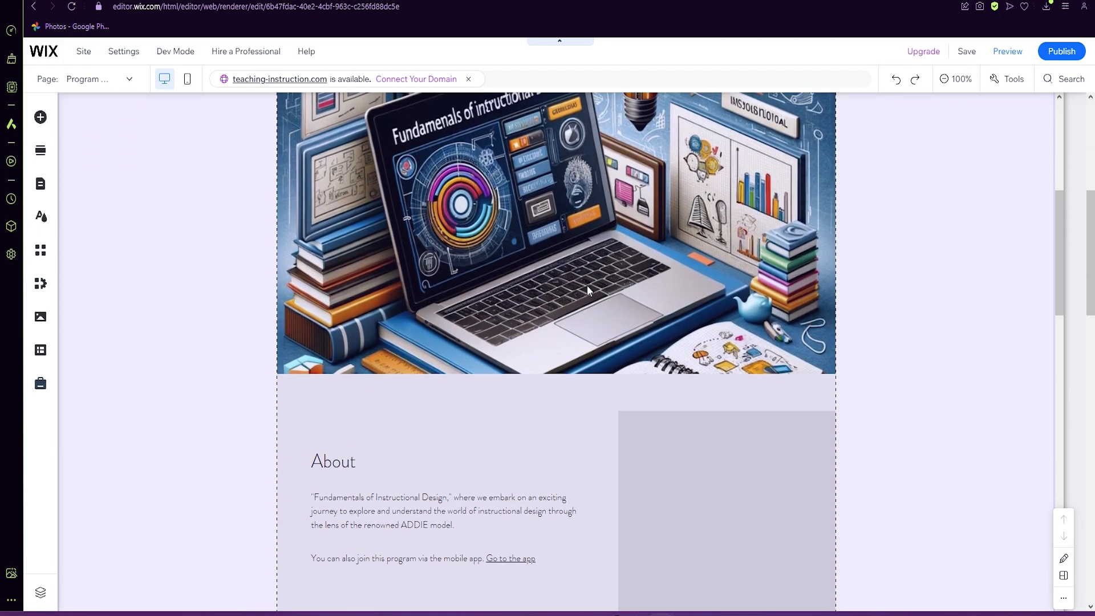
{"action": "scroll", "coordinate": [586, 286], "scroll_direction": "down", "scroll_amount": 9}
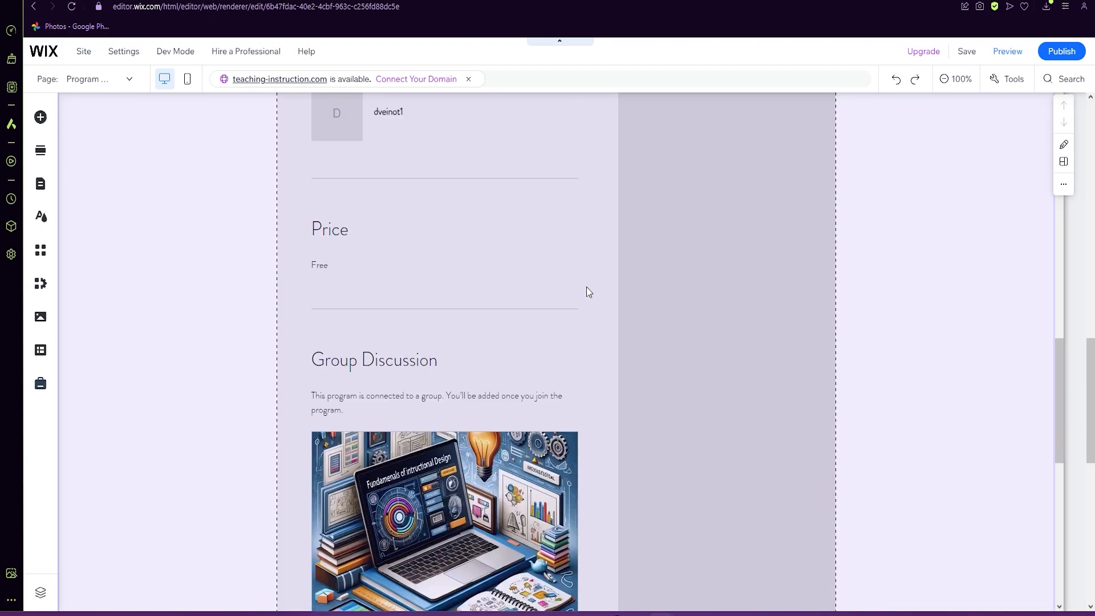
Open the Program Page settings and examine the layout, sections, display, design and text options.
{"action": "left_click", "coordinate": [545, 291]}
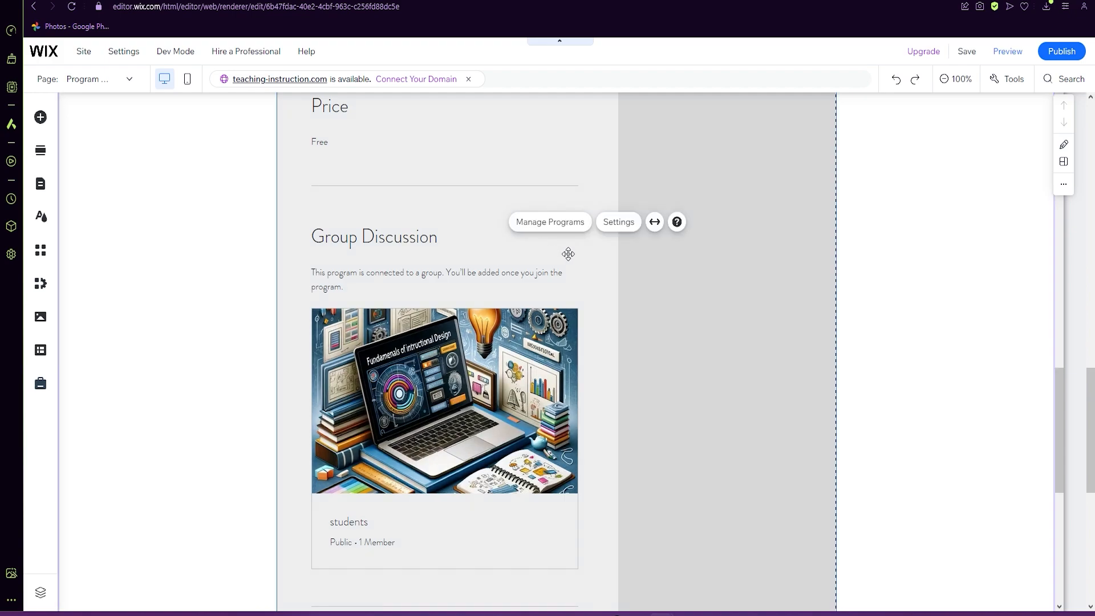
{"action": "left_click", "coordinate": [627, 227]}
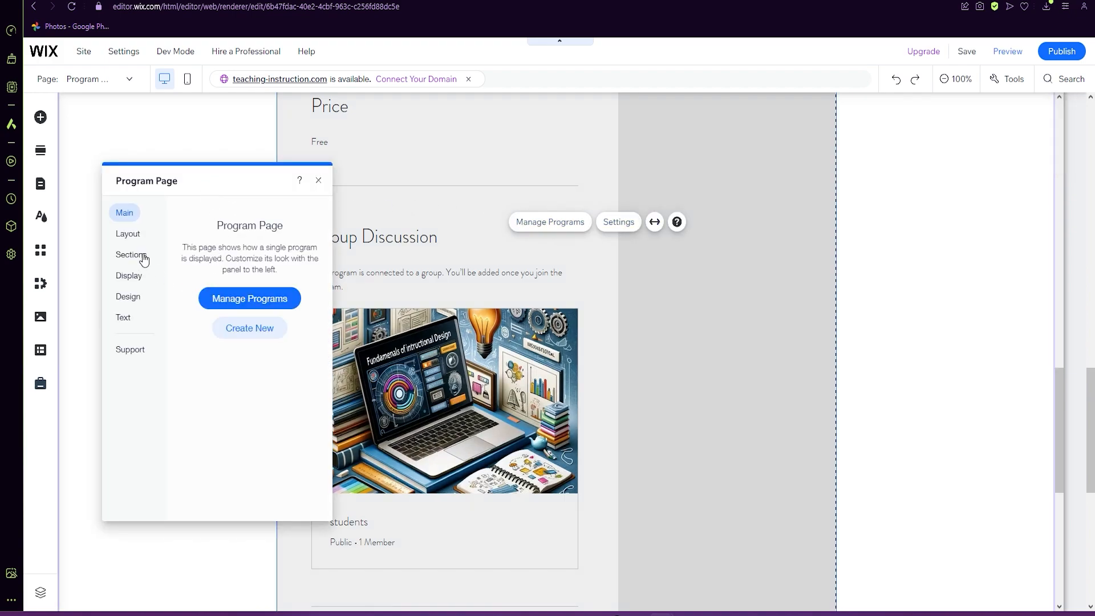
{"action": "left_click", "coordinate": [125, 233]}
{"action": "left_click", "coordinate": [132, 256]}
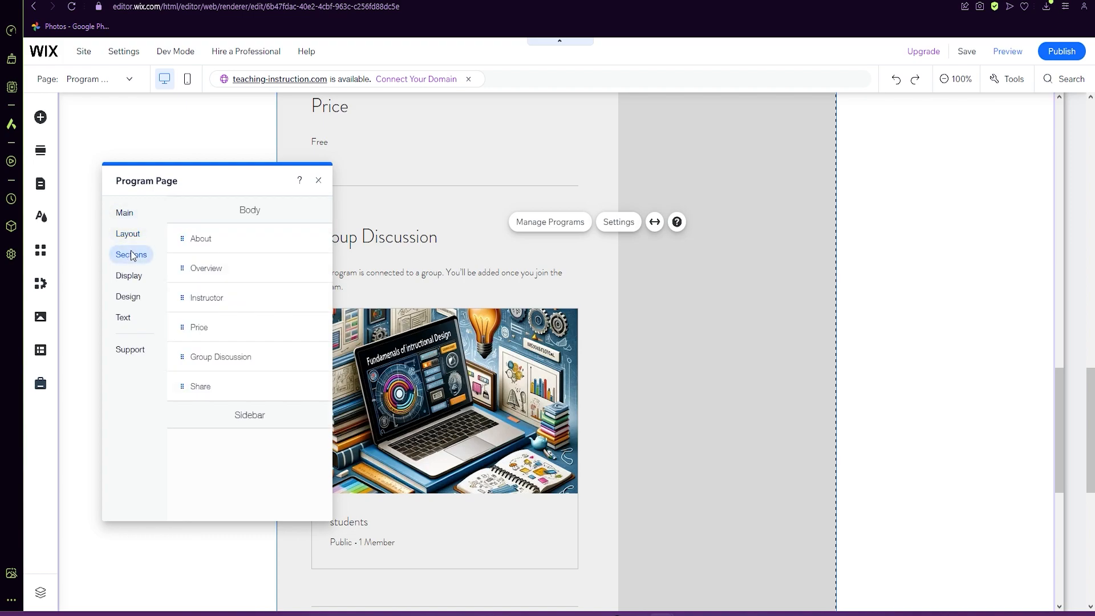
{"action": "left_click", "coordinate": [141, 281]}
{"action": "left_click", "coordinate": [141, 300]}
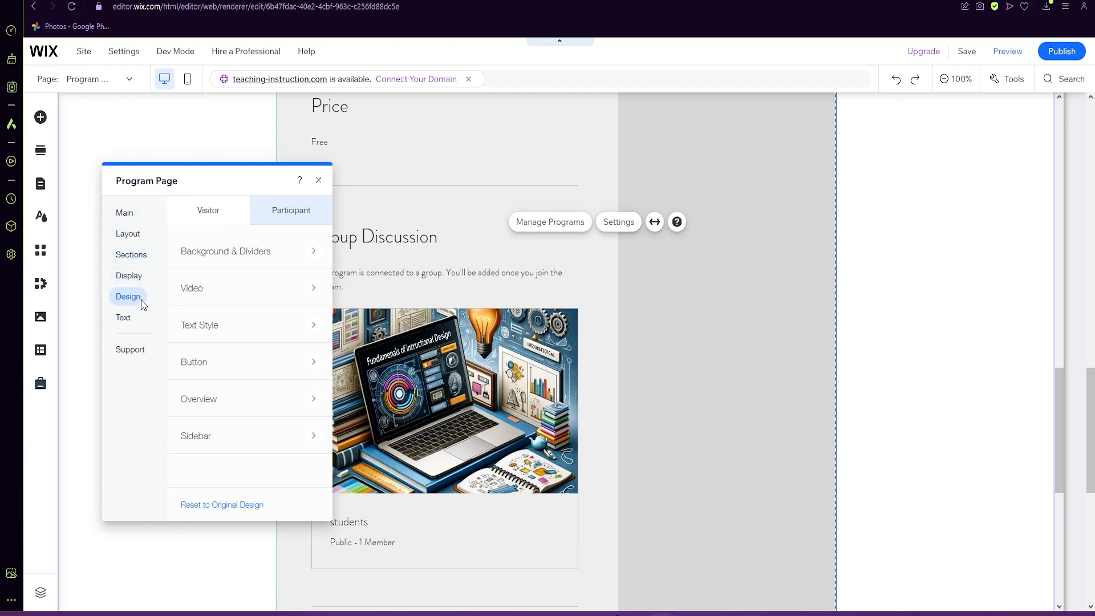
{"action": "left_click", "coordinate": [134, 321]}
Set the Program Page's visitor header layout to Side by Side, try the image on the right, and restore the left image alignment.
{"action": "left_click", "coordinate": [132, 238]}
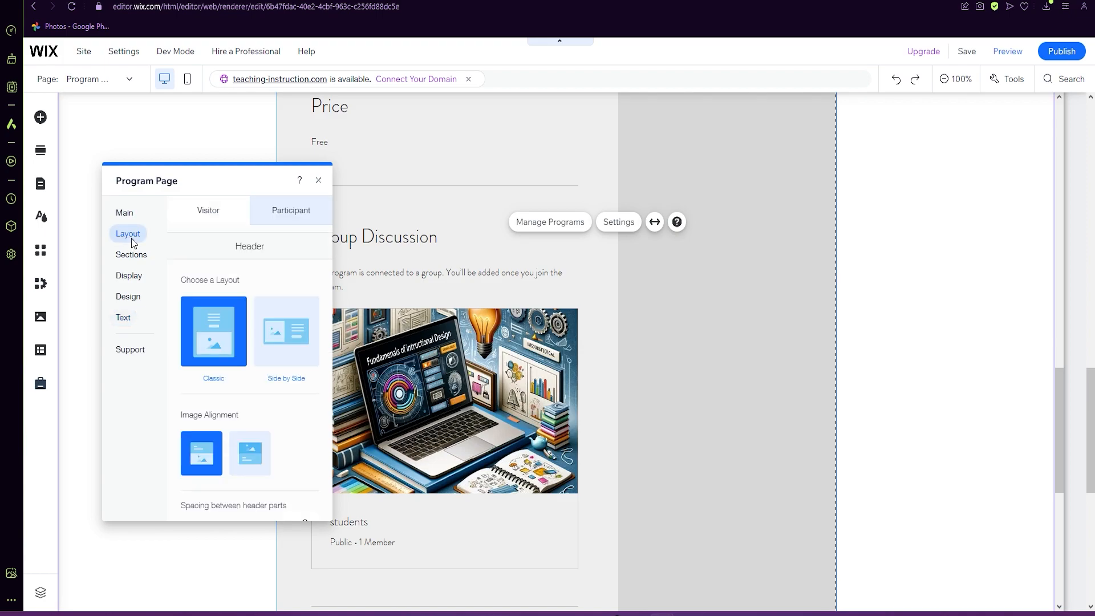
{"action": "left_click", "coordinate": [293, 340]}
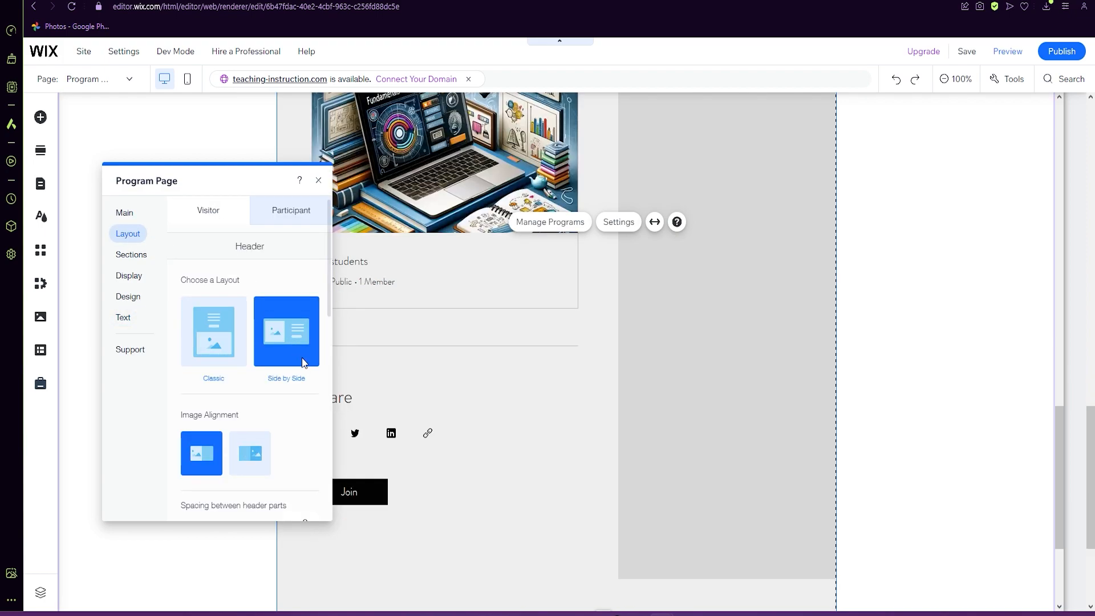
{"action": "left_click", "coordinate": [260, 454]}
{"action": "left_click", "coordinate": [208, 460]}
{"action": "scroll", "coordinate": [260, 459], "scroll_direction": "down", "scroll_amount": 4}
{"action": "left_click", "coordinate": [221, 343]}
{"action": "scroll", "coordinate": [227, 383], "scroll_direction": "down", "scroll_amount": 4}
{"action": "scroll", "coordinate": [235, 385], "scroll_direction": "up", "scroll_amount": 7}
{"action": "scroll", "coordinate": [237, 386], "scroll_direction": "up", "scroll_amount": 2}
Show the Program Page's participant layout, examine the lesson view from top to footer, and close the settings.
{"action": "left_click", "coordinate": [290, 211]}
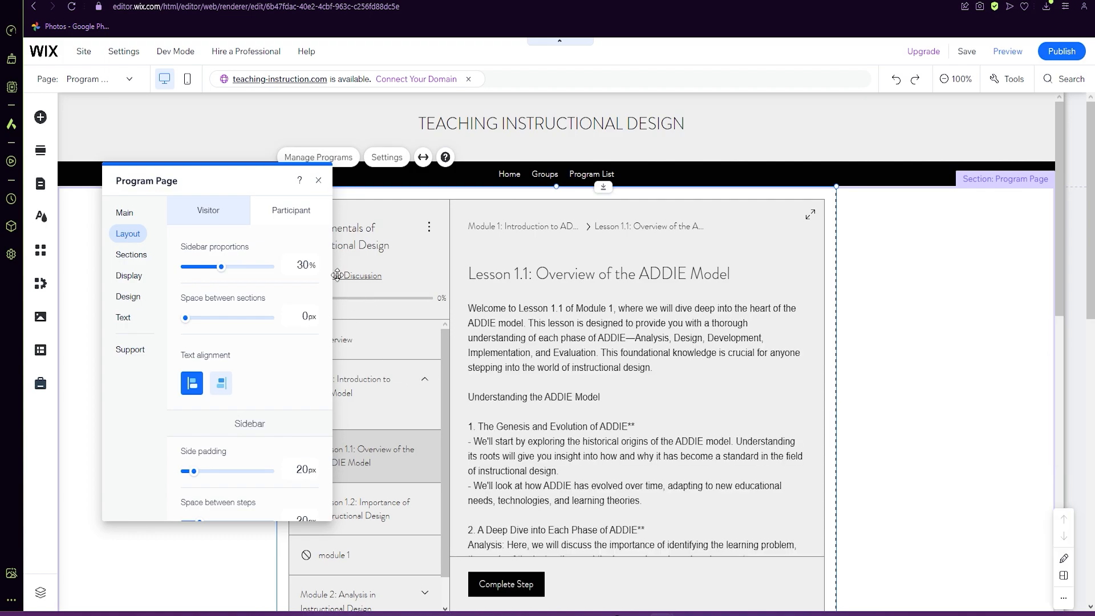
{"action": "scroll", "coordinate": [563, 359], "scroll_direction": "down", "scroll_amount": 2}
{"action": "scroll", "coordinate": [563, 360], "scroll_direction": "down", "scroll_amount": 7}
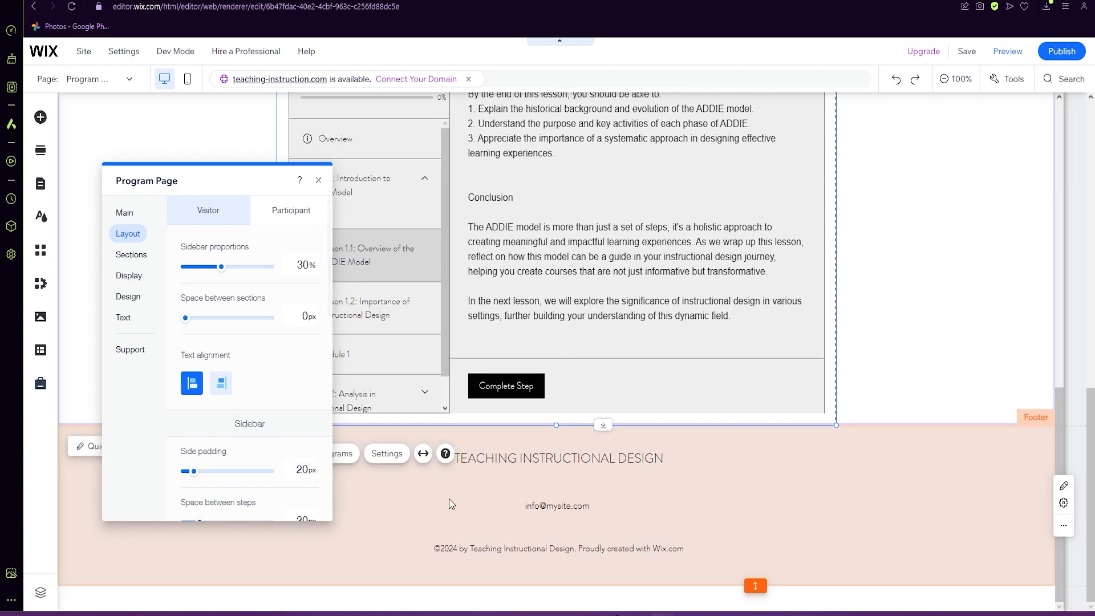
{"action": "scroll", "coordinate": [690, 506], "scroll_direction": "up", "scroll_amount": 8}
{"action": "scroll", "coordinate": [691, 506], "scroll_direction": "up", "scroll_amount": 3}
{"action": "scroll", "coordinate": [690, 506], "scroll_direction": "down", "scroll_amount": 11}
{"action": "scroll", "coordinate": [691, 506], "scroll_direction": "up", "scroll_amount": 2}
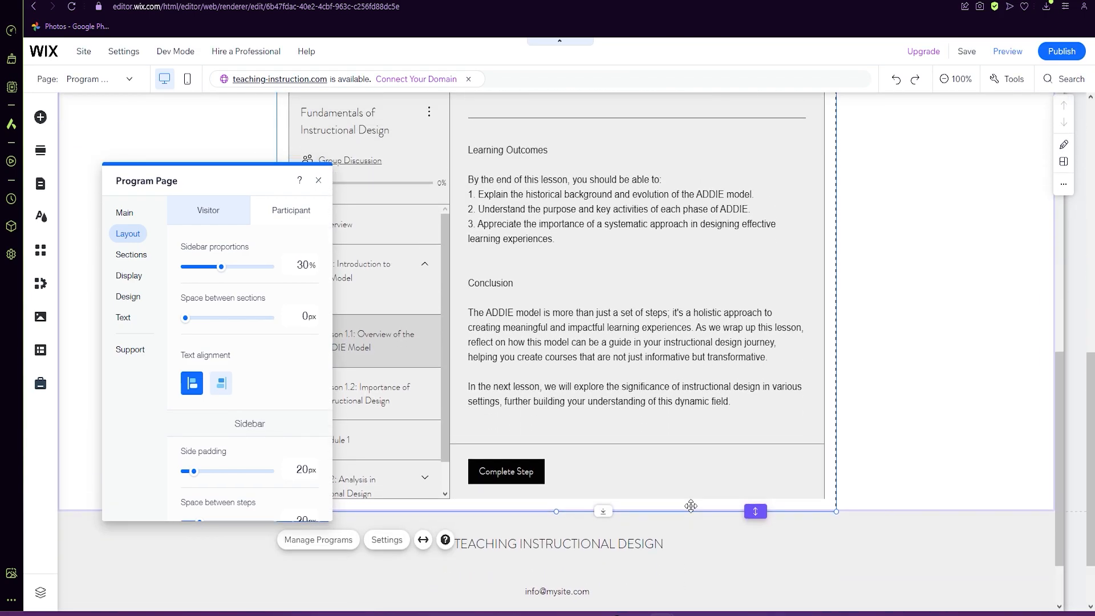
{"action": "left_click", "coordinate": [413, 428]}
{"action": "left_click", "coordinate": [338, 414]}
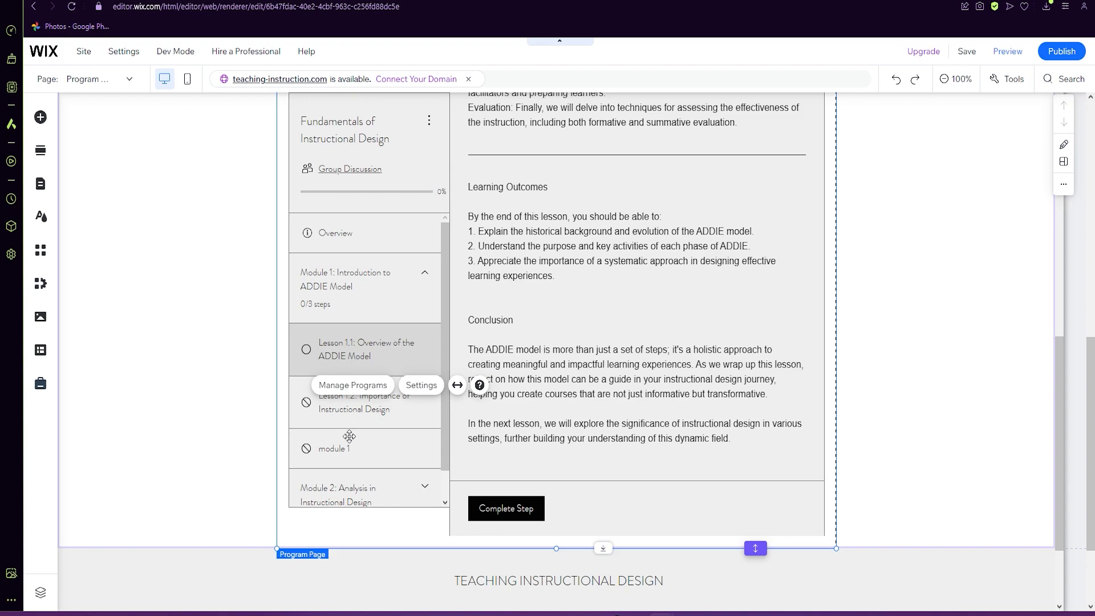
Set the Program Page's sidebar background to the light grey theme color #DFDFDF in the Background & Dividers design settings.
{"action": "scroll", "coordinate": [597, 477], "scroll_direction": "up", "scroll_amount": 10}
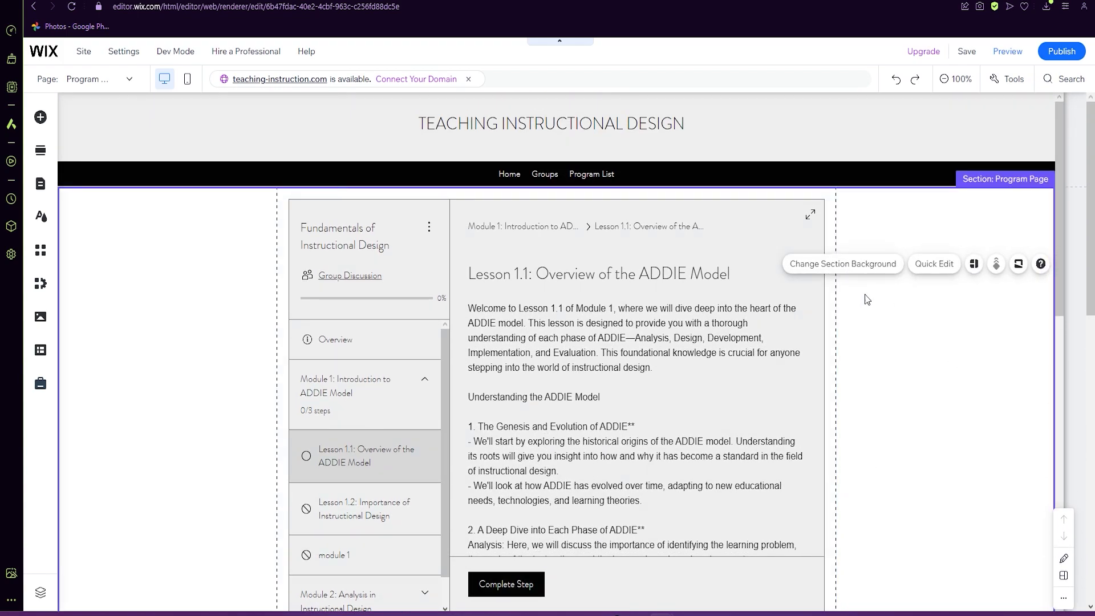
{"action": "left_click", "coordinate": [696, 326]}
{"action": "left_click", "coordinate": [767, 304]}
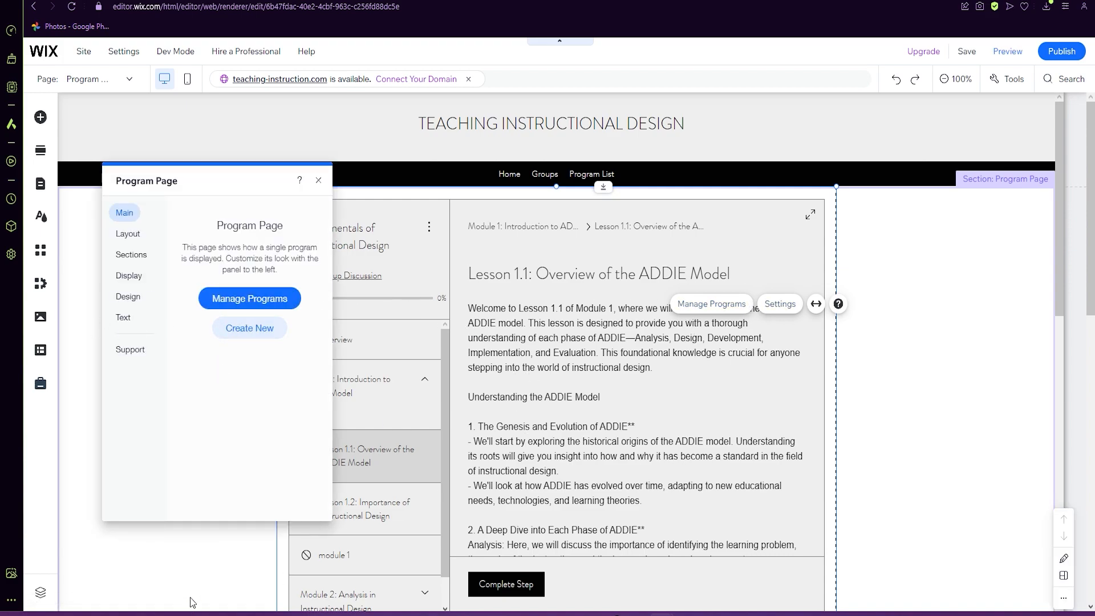
{"action": "left_click", "coordinate": [123, 317]}
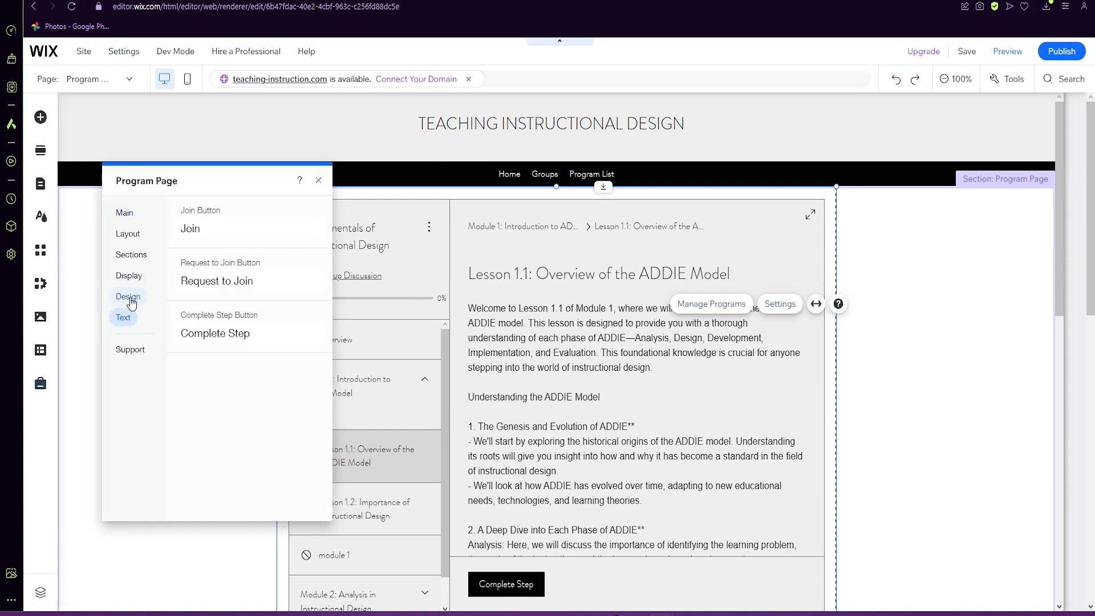
{"action": "left_click", "coordinate": [128, 296]}
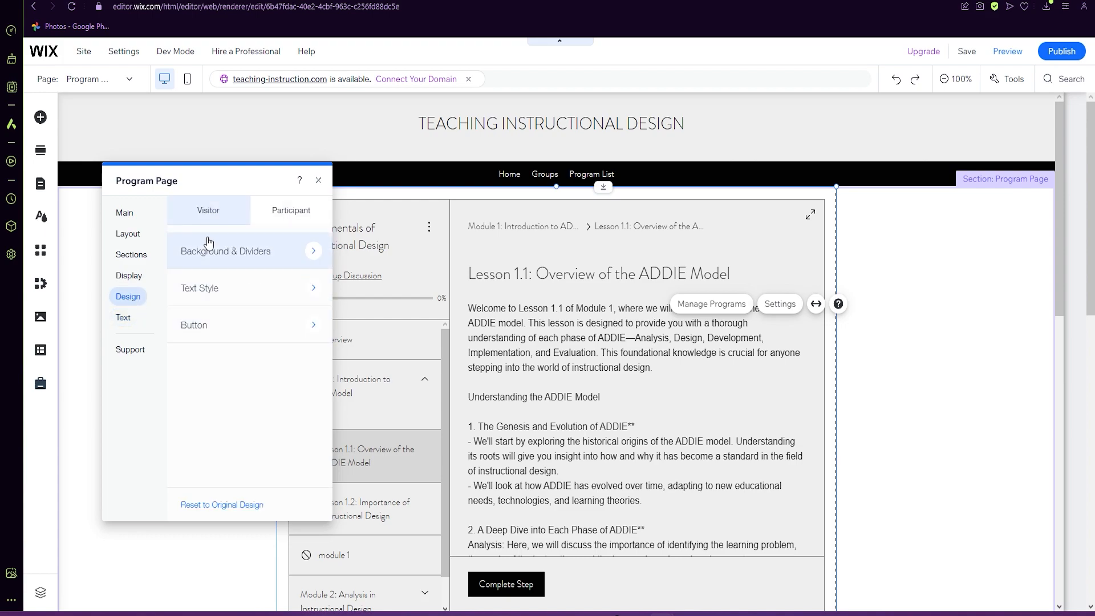
{"action": "left_click", "coordinate": [236, 263]}
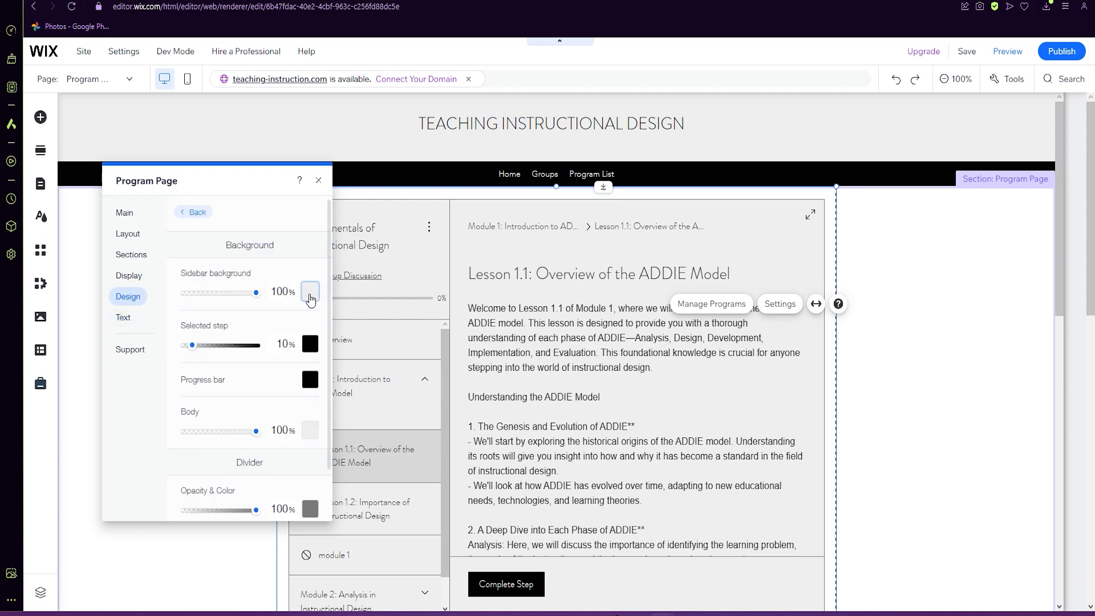
{"action": "left_click", "coordinate": [310, 292]}
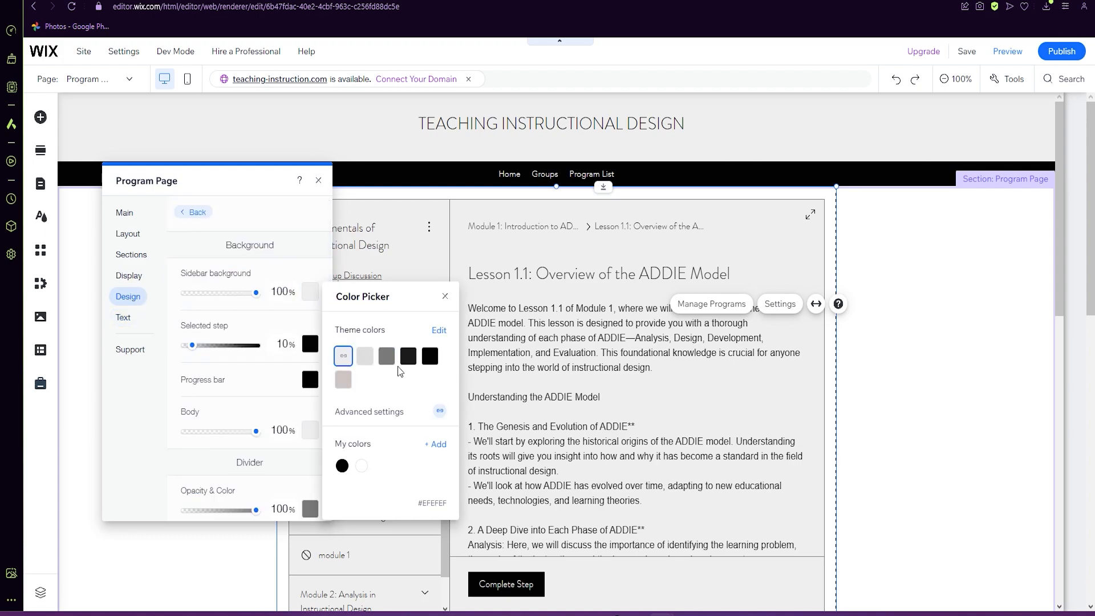
{"action": "left_click", "coordinate": [364, 355]}
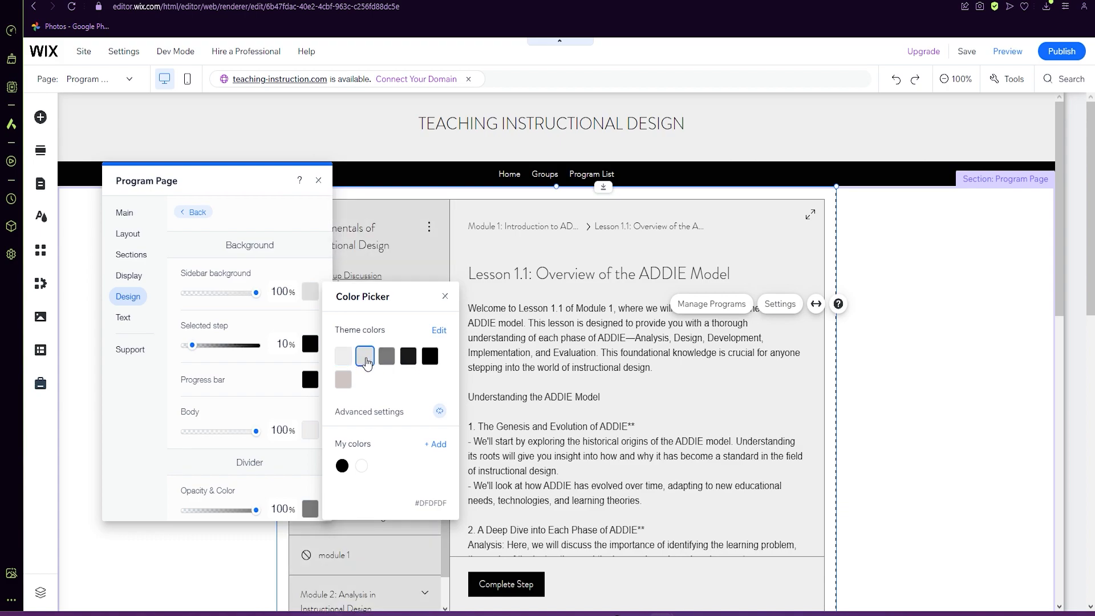
{"action": "left_click", "coordinate": [273, 347]}
{"action": "scroll", "coordinate": [268, 384], "scroll_direction": "down", "scroll_amount": 1}
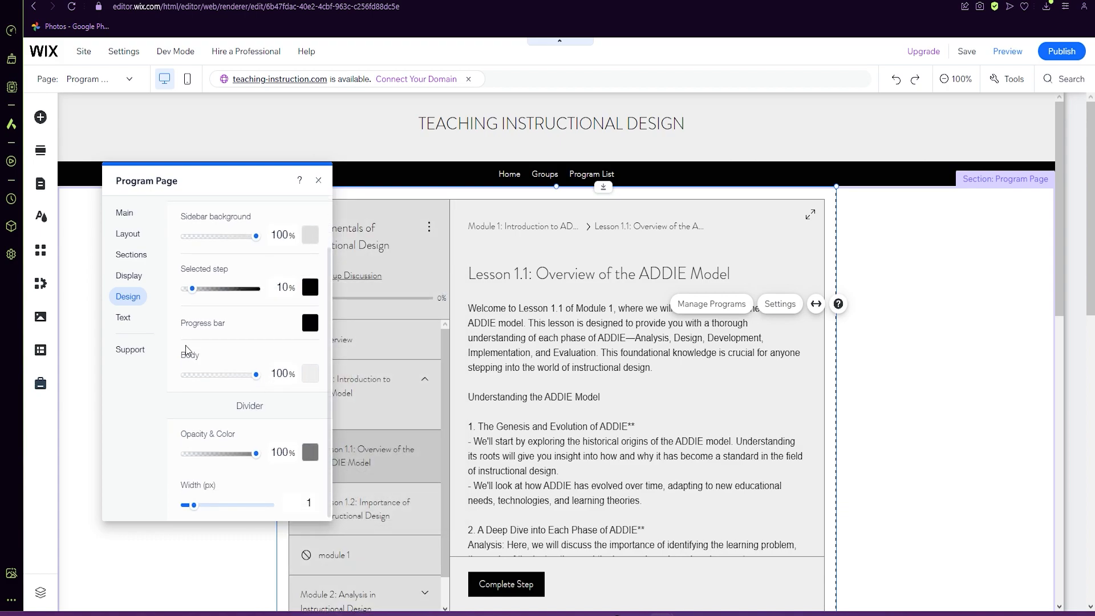
Examine the Program Page's button text options and the visitor display options.
{"action": "left_click", "coordinate": [126, 318]}
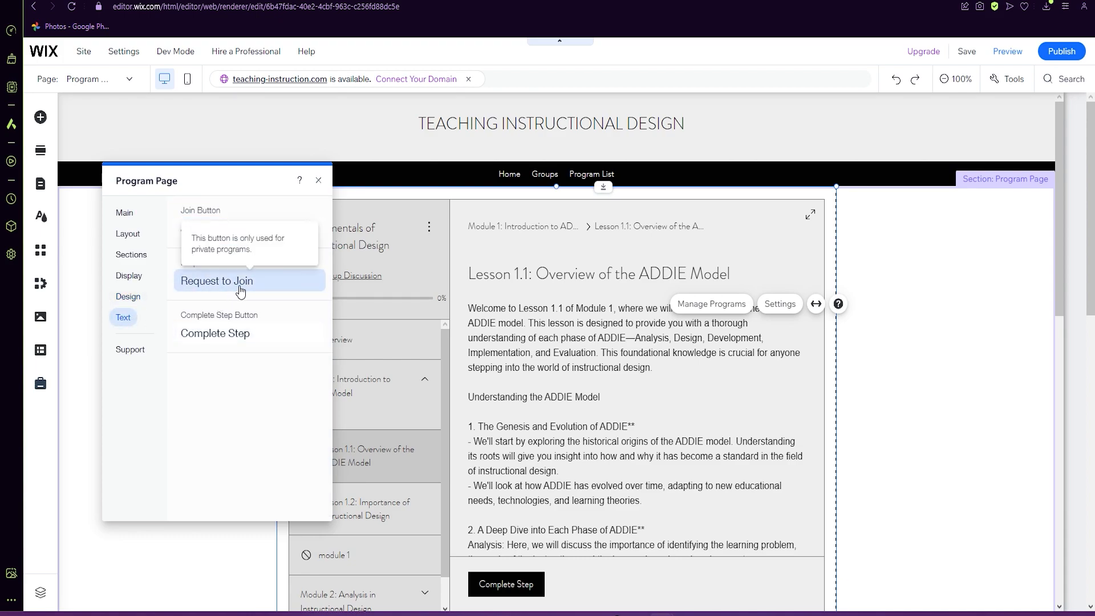
{"action": "left_click", "coordinate": [266, 340]}
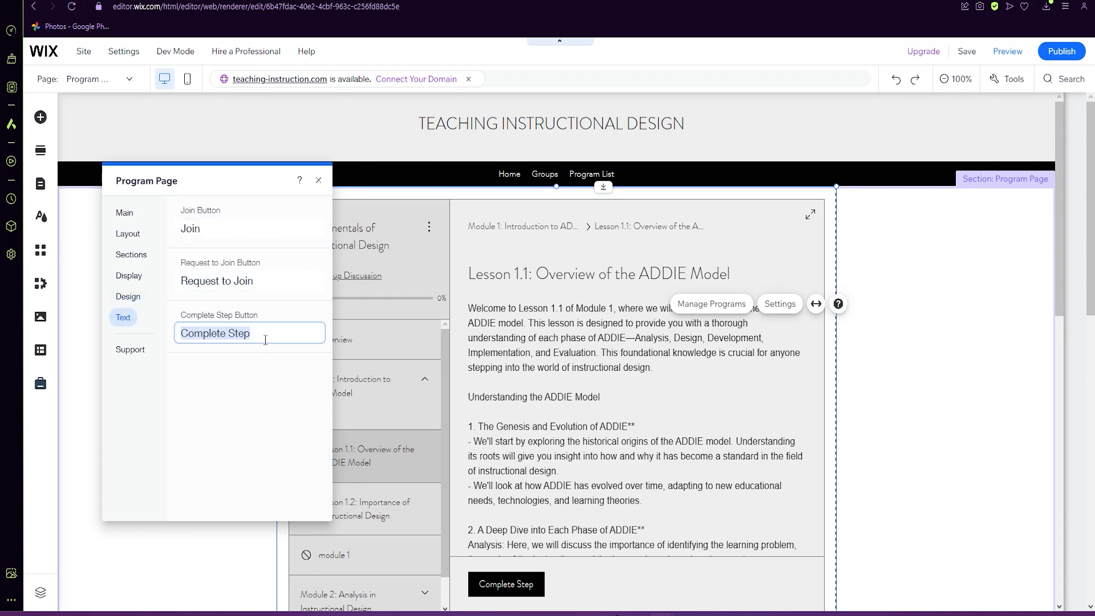
{"action": "left_click", "coordinate": [139, 280]}
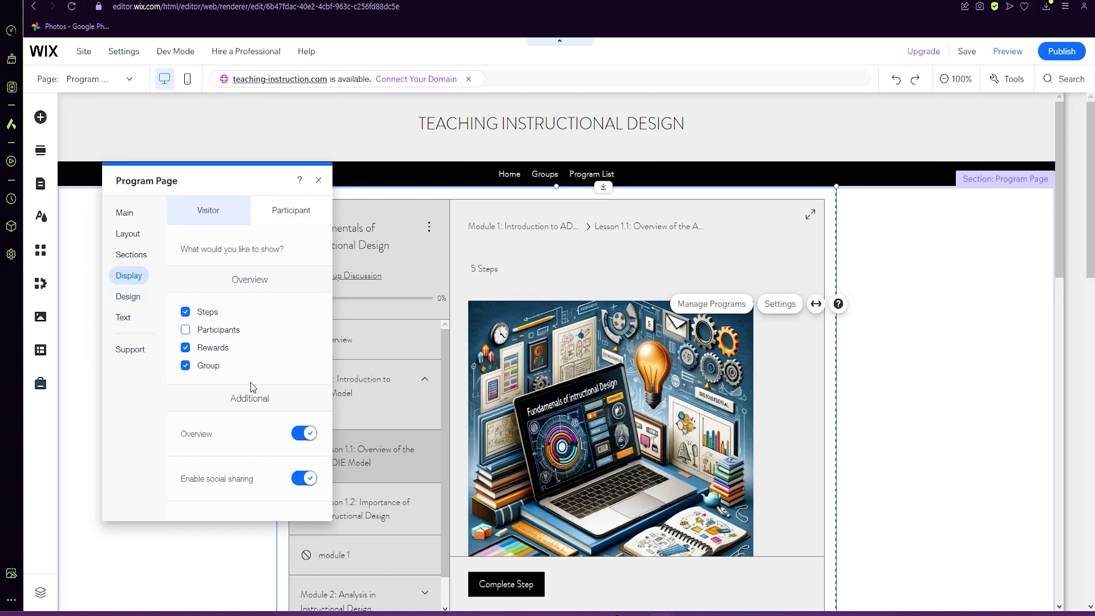
Change the font of the sidebar's program name to Chelsea Market in the Program Page's text style settings.
{"action": "left_click", "coordinate": [128, 297]}
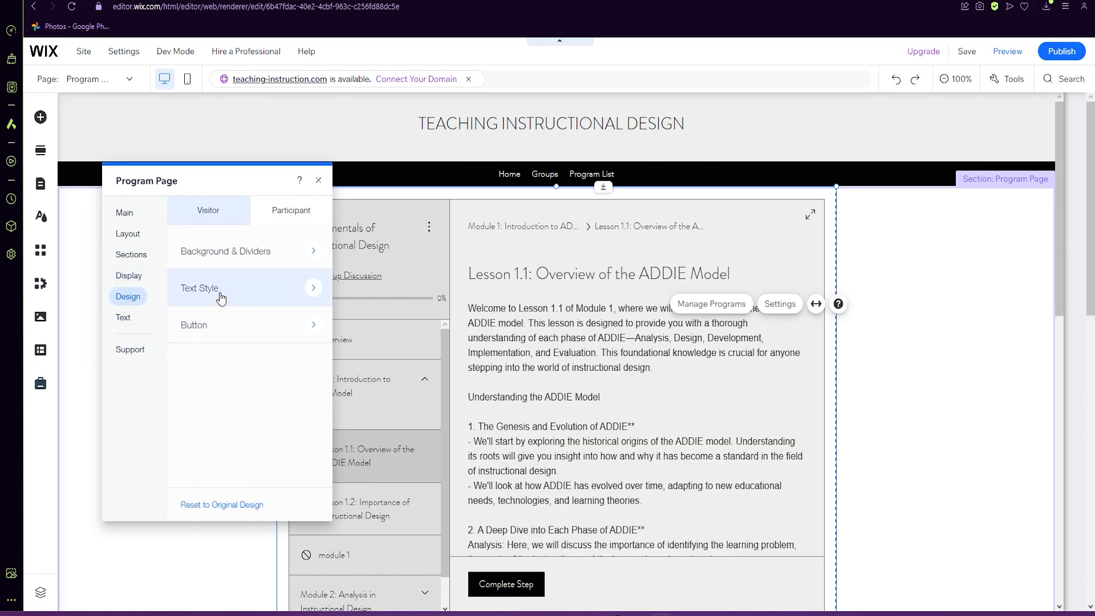
{"action": "left_click", "coordinate": [217, 296]}
{"action": "scroll", "coordinate": [232, 376], "scroll_direction": "down", "scroll_amount": 1}
{"action": "left_click", "coordinate": [284, 256]}
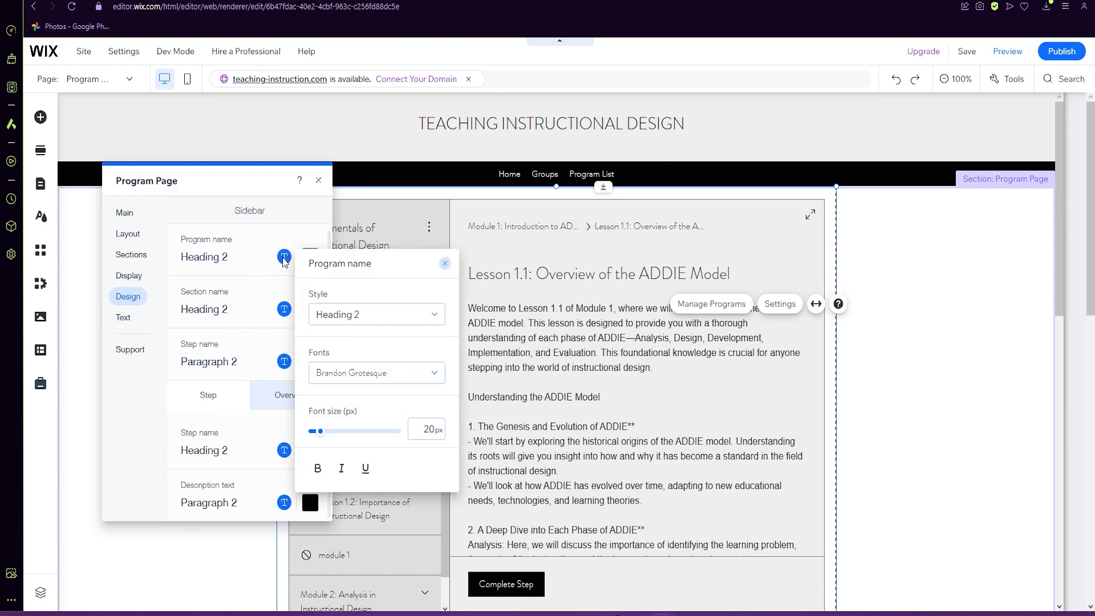
{"action": "left_click", "coordinate": [357, 380]}
{"action": "left_click", "coordinate": [356, 484]}
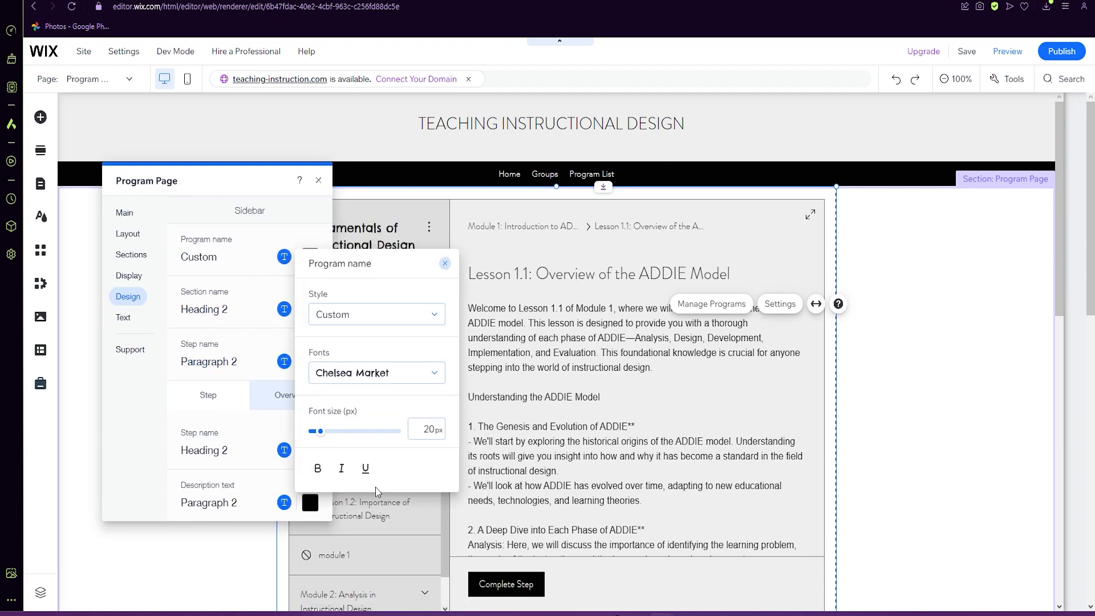
{"action": "left_click", "coordinate": [181, 503]}
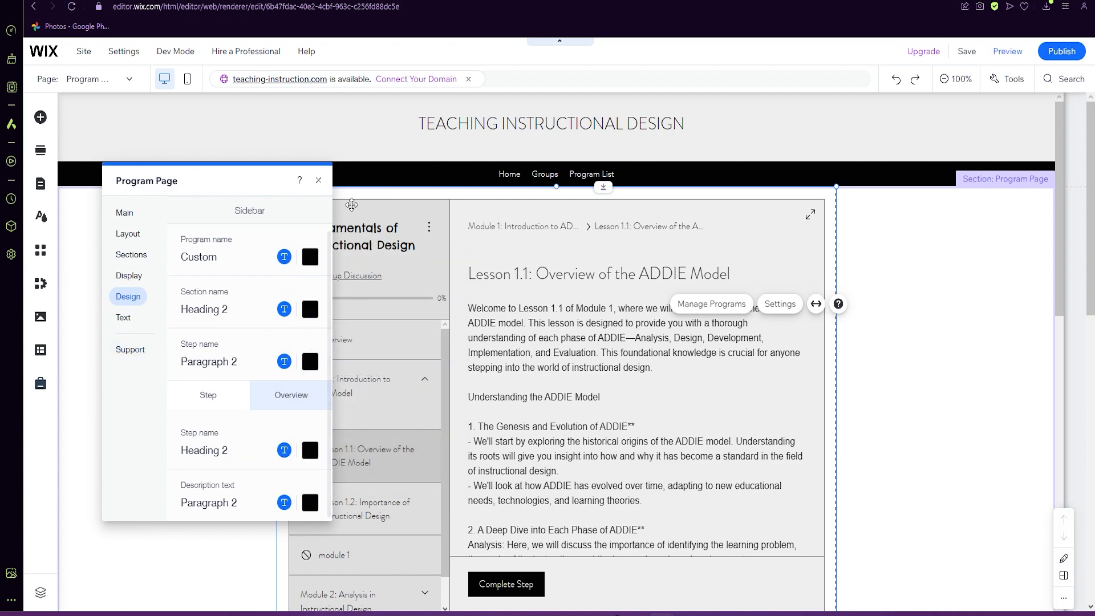
Close the Program Page settings and review the restyled page from the header to the footer.
{"action": "left_click", "coordinate": [319, 180]}
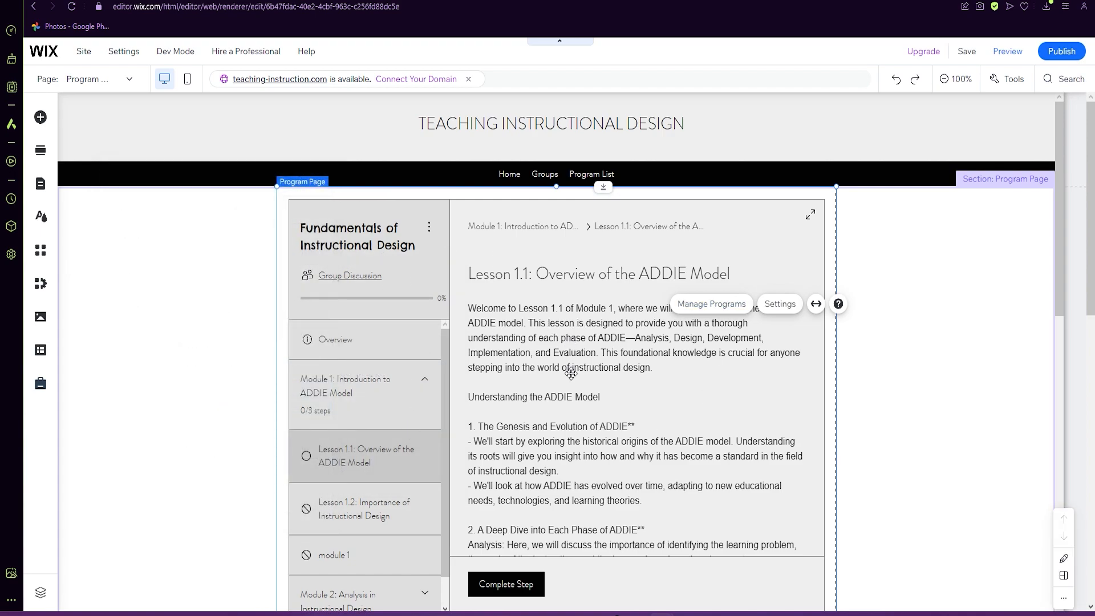
{"action": "scroll", "coordinate": [567, 371], "scroll_direction": "down", "scroll_amount": 10}
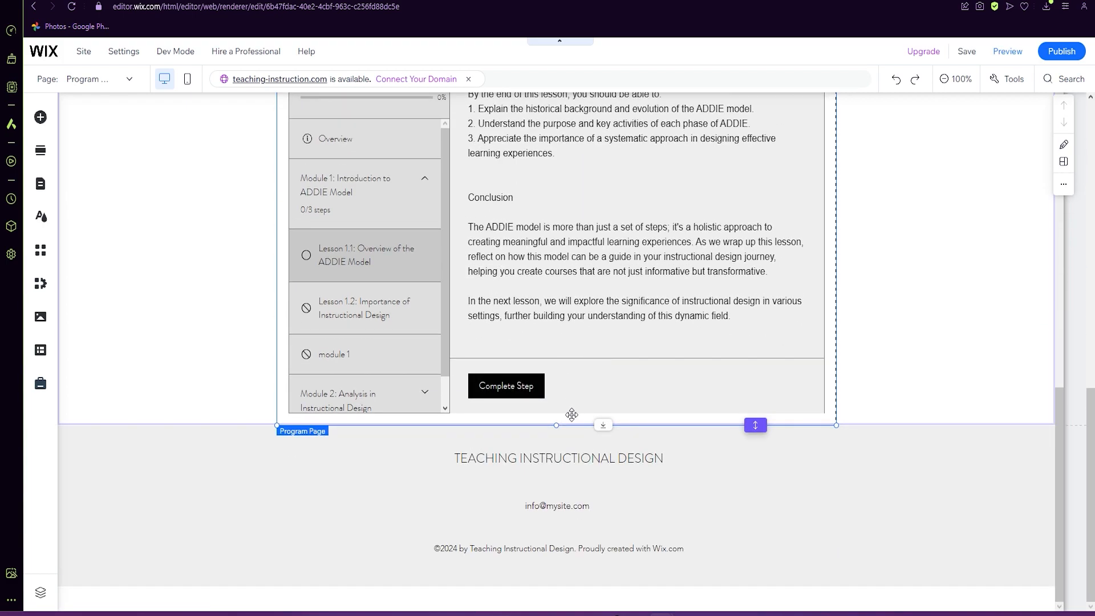
{"action": "scroll", "coordinate": [570, 402], "scroll_direction": "up", "scroll_amount": 10}
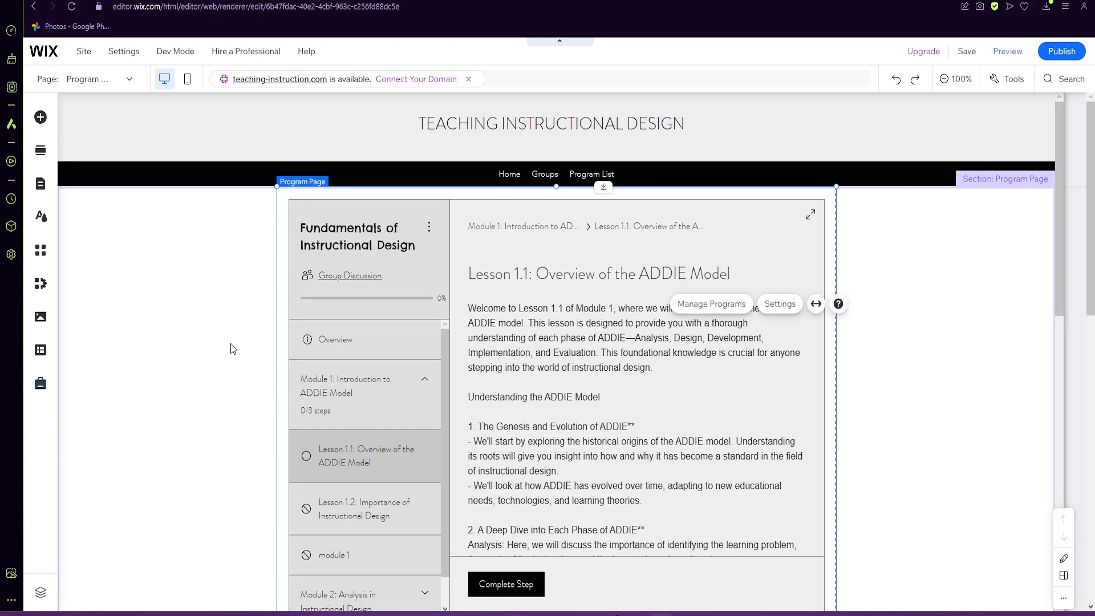
{"action": "left_click", "coordinate": [230, 343]}
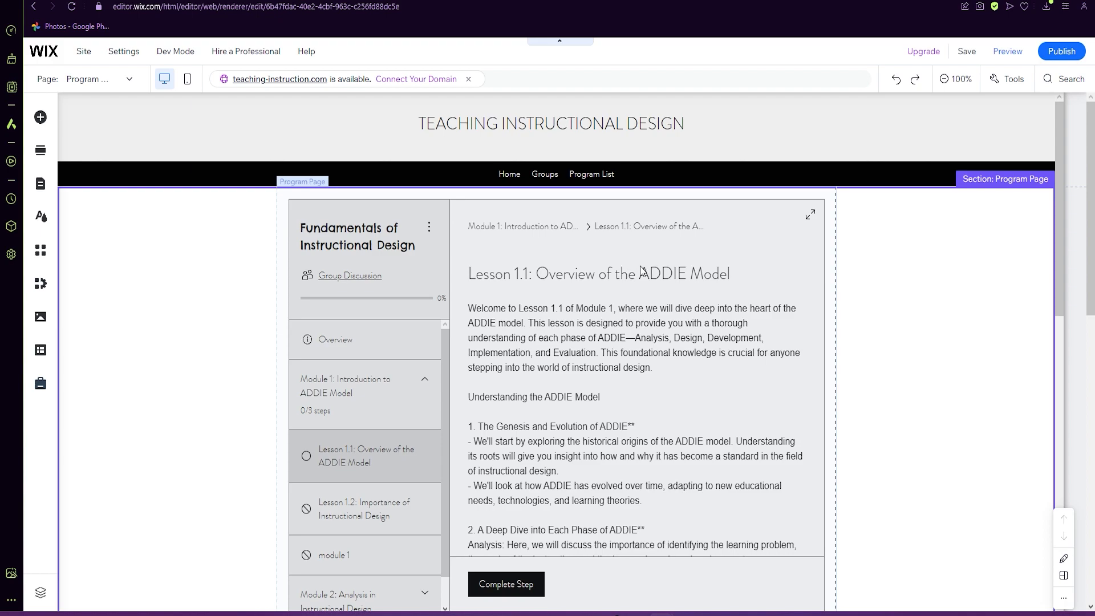
{"action": "left_click", "coordinate": [129, 78]}
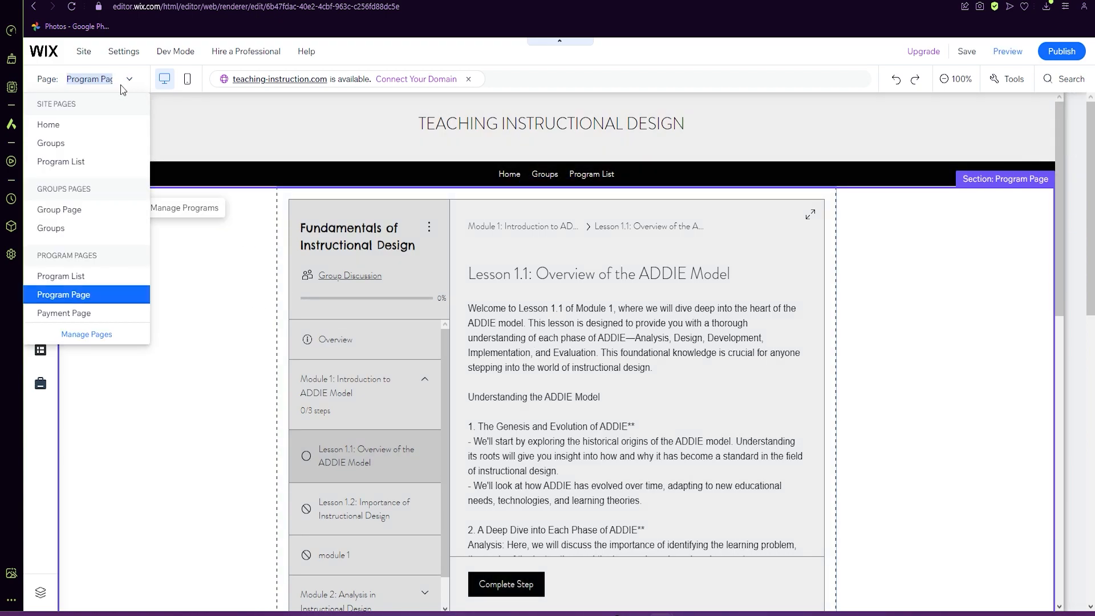
{"action": "left_click", "coordinate": [87, 336]}
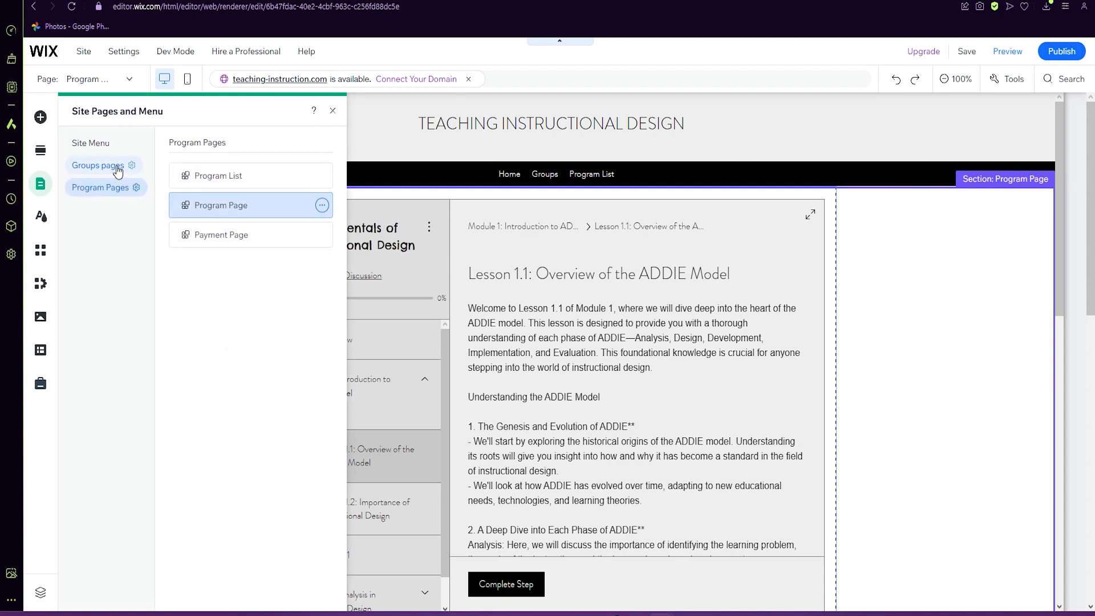
{"action": "left_click", "coordinate": [104, 171]}
{"action": "left_click", "coordinate": [132, 165]}
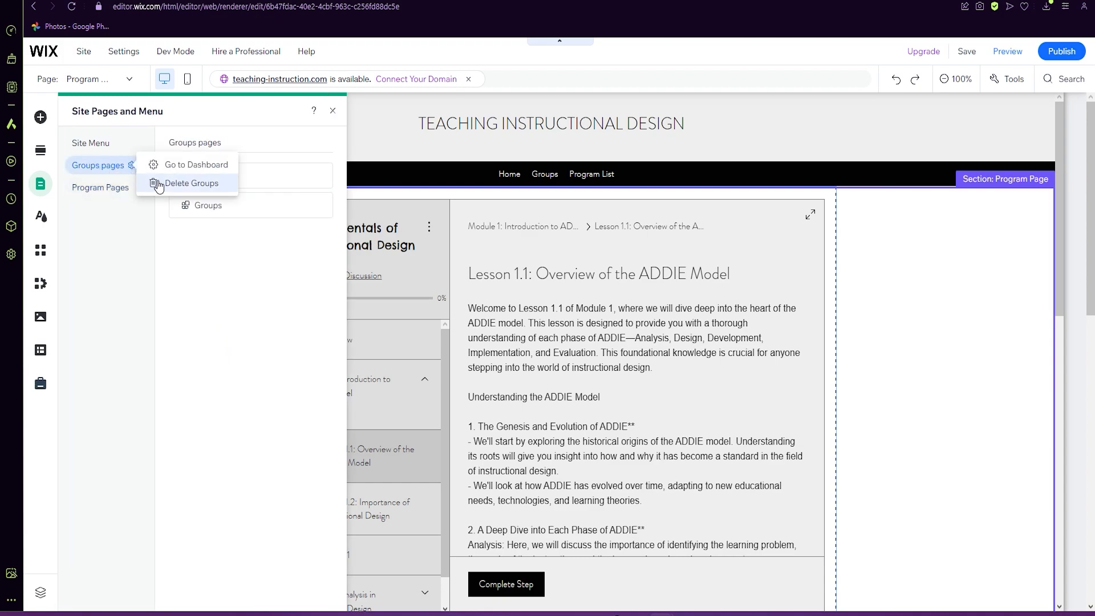
{"action": "left_click", "coordinate": [167, 184]}
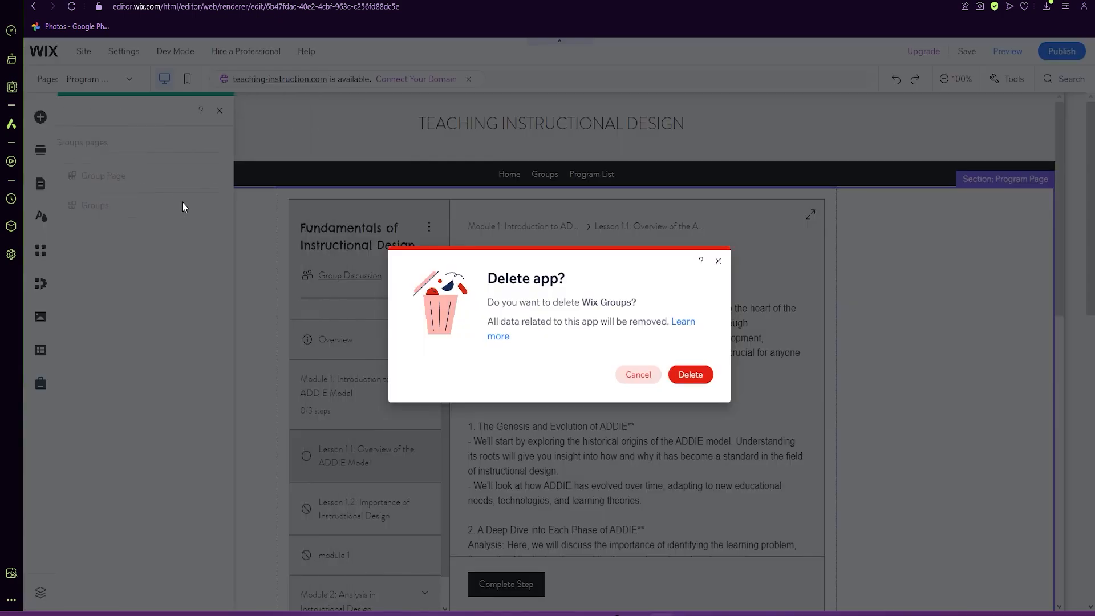
{"action": "left_click", "coordinate": [640, 375]}
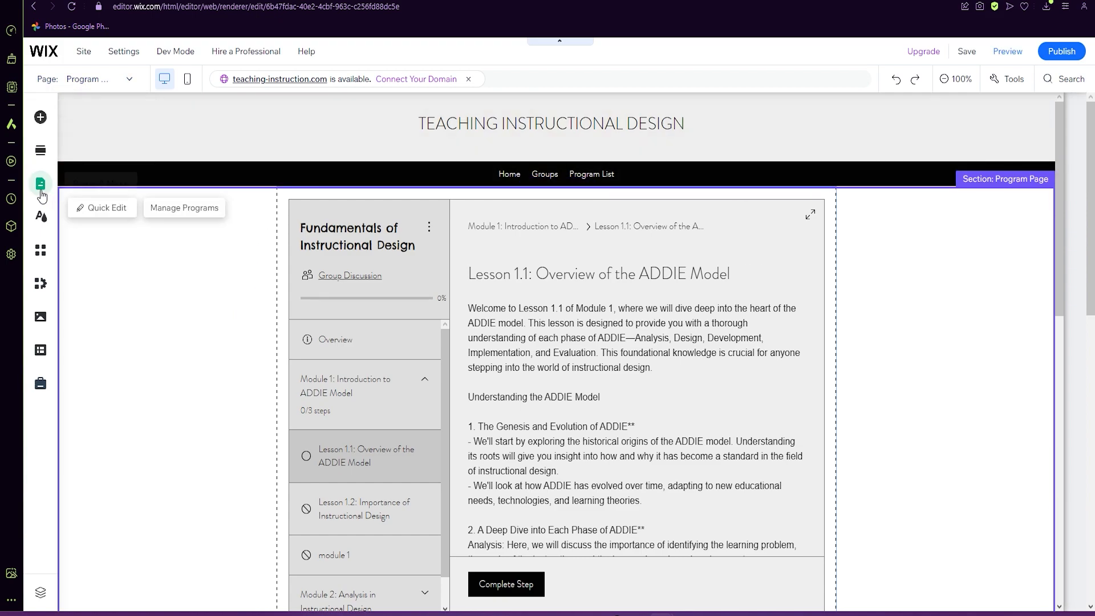
Find the Wix Members Area app, add it to the site, and review the Member Page down to its footer.
{"action": "left_click", "coordinate": [41, 288]}
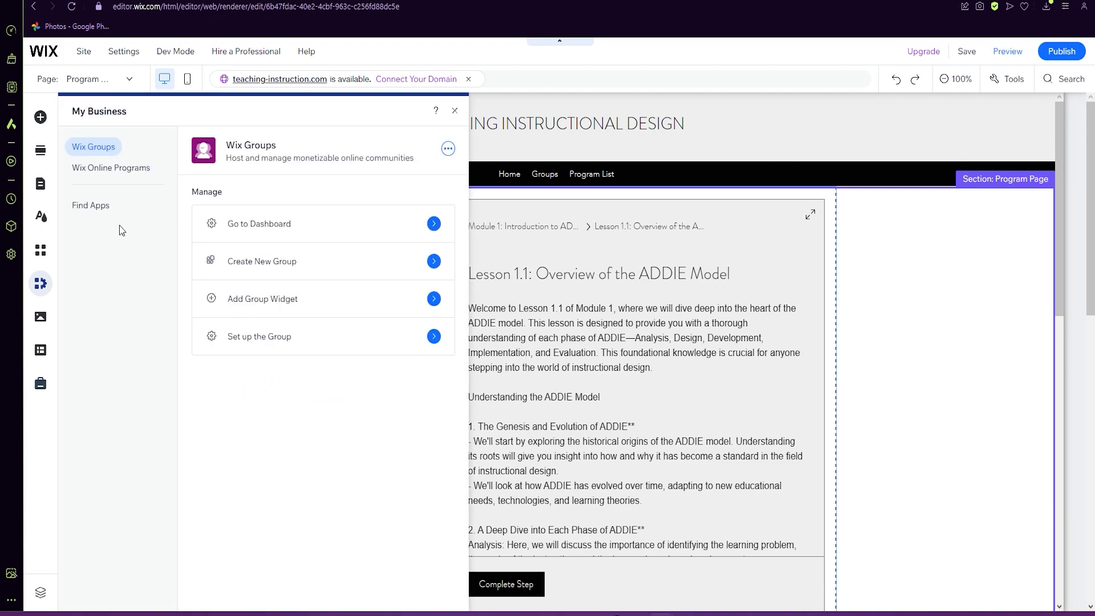
{"action": "left_click", "coordinate": [98, 211]}
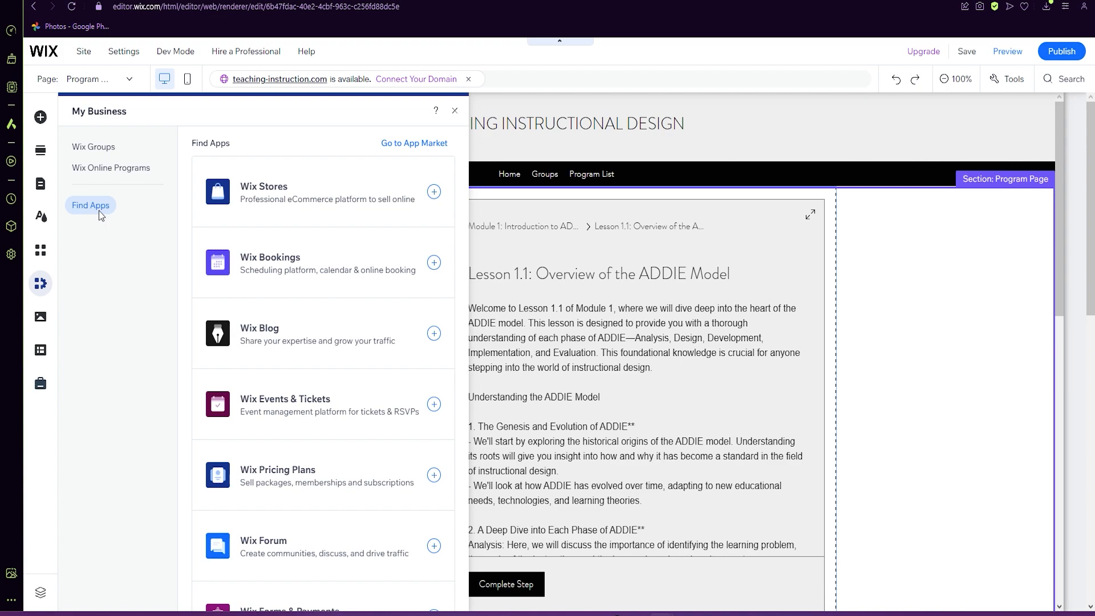
{"action": "scroll", "coordinate": [365, 360], "scroll_direction": "down", "scroll_amount": 2}
{"action": "scroll", "coordinate": [373, 380], "scroll_direction": "down", "scroll_amount": 2}
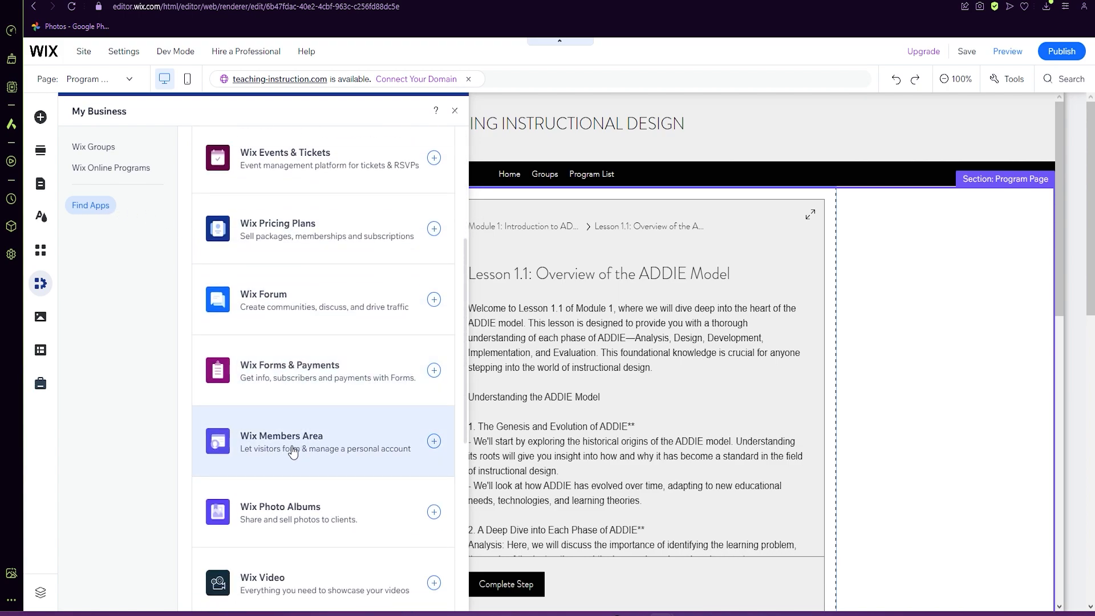
{"action": "left_click", "coordinate": [434, 443]}
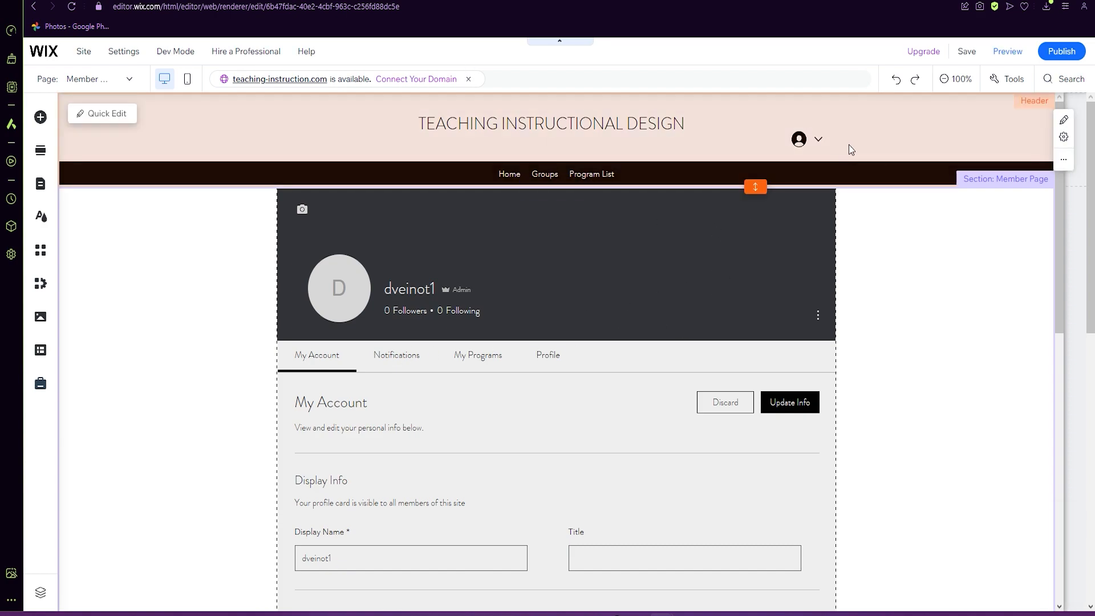
{"action": "scroll", "coordinate": [669, 466], "scroll_direction": "down", "scroll_amount": 10}
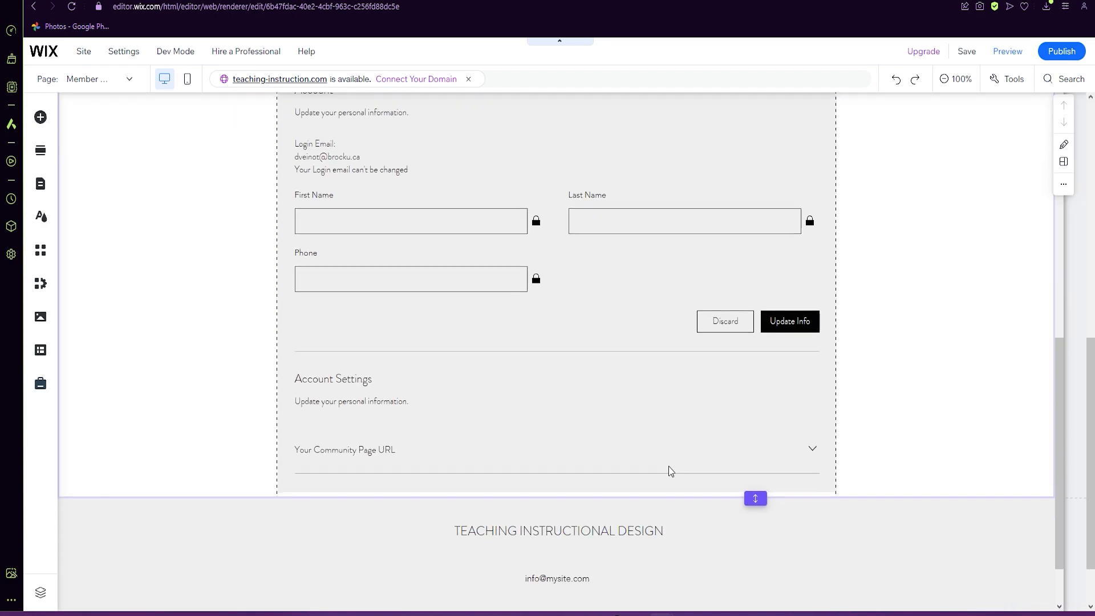
{"action": "scroll", "coordinate": [469, 428], "scroll_direction": "up", "scroll_amount": 10}
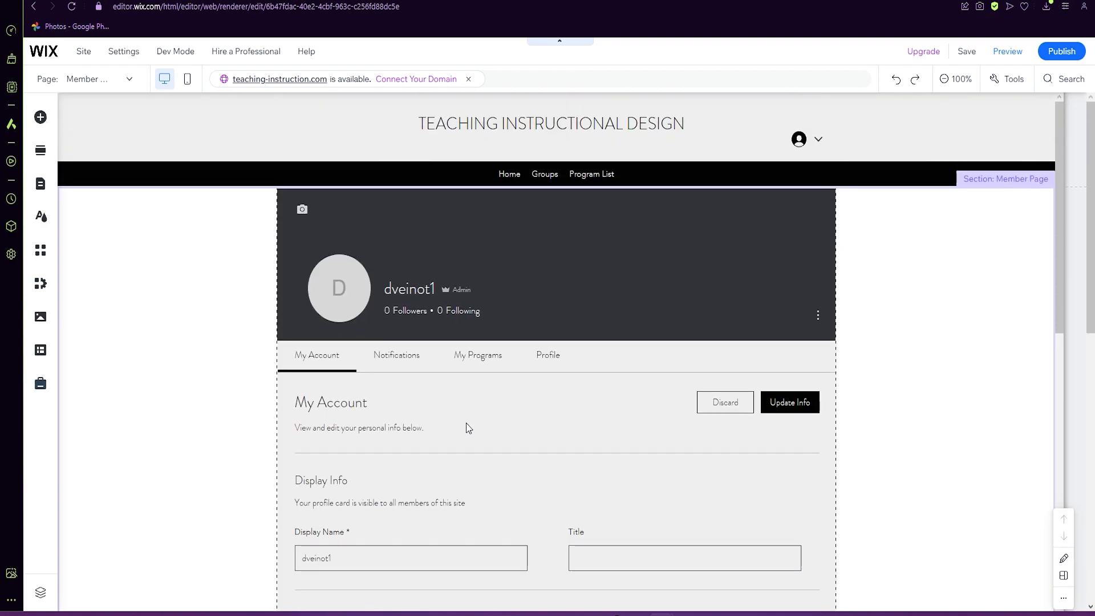
Open the Member Signup Form settings in the site's Signup & Login pages and choose Custom Form for visitors.
{"action": "left_click", "coordinate": [128, 79]}
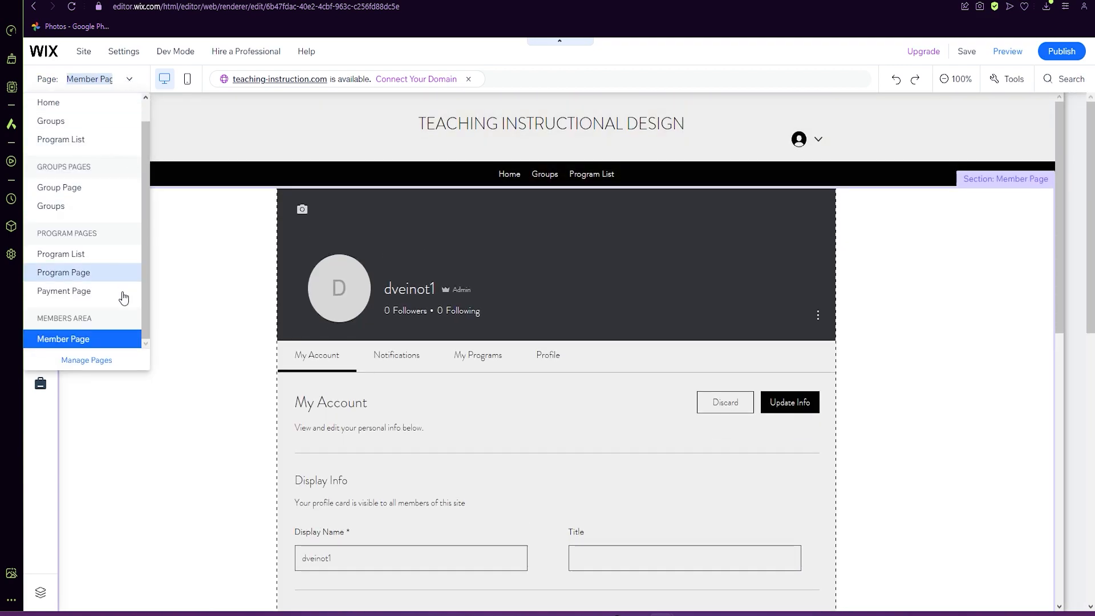
{"action": "left_click", "coordinate": [94, 361]}
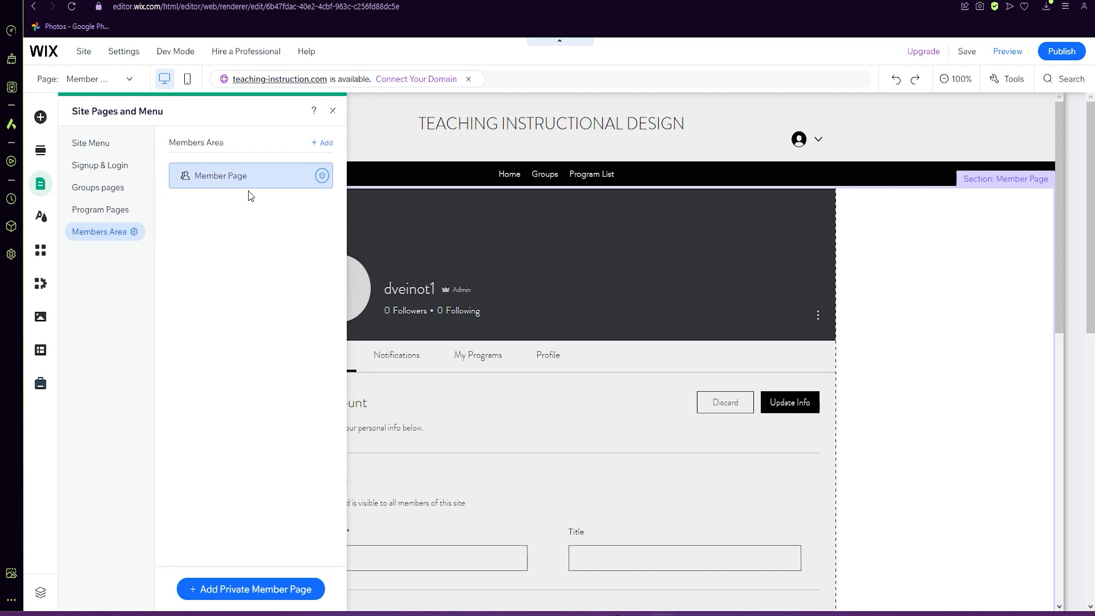
{"action": "left_click", "coordinate": [93, 171]}
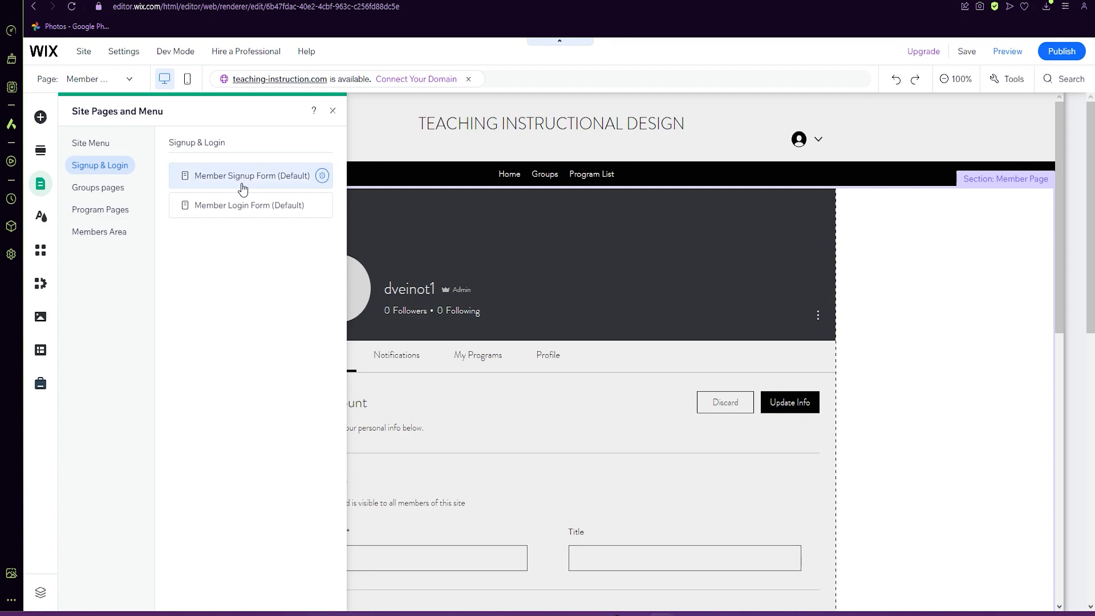
{"action": "left_click", "coordinate": [322, 176]}
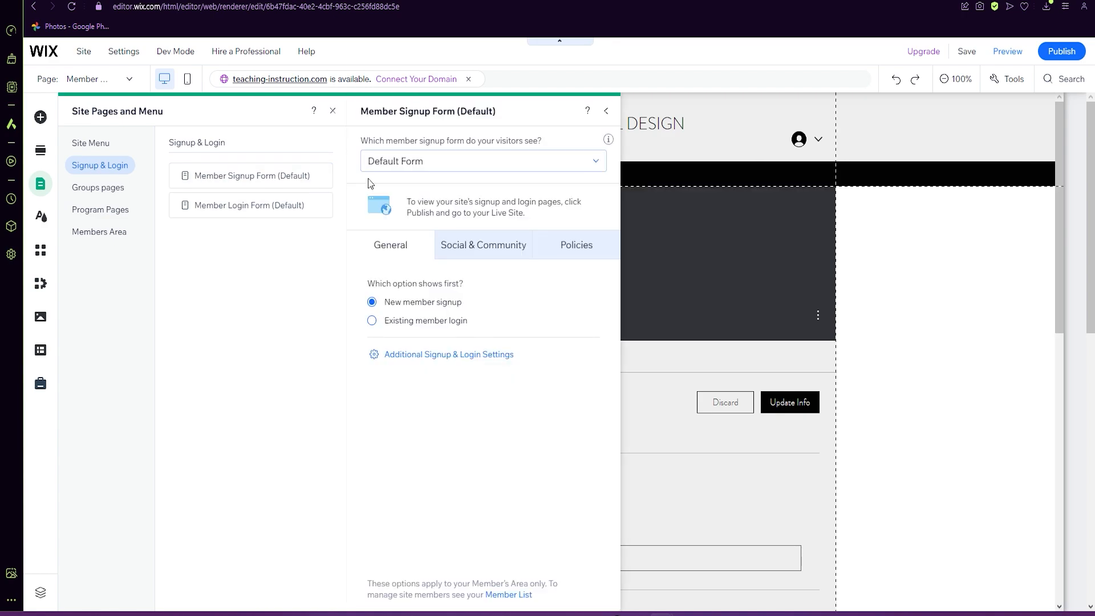
{"action": "left_click", "coordinate": [455, 168]}
{"action": "left_click", "coordinate": [452, 186]}
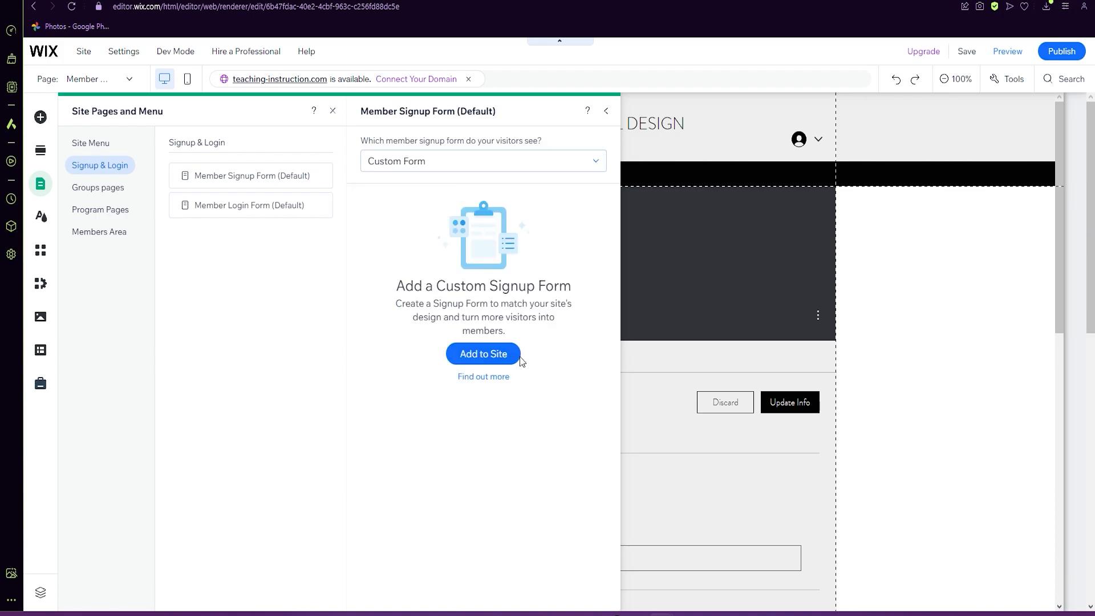
Add the custom signup form to the site and look over its lightbox settings, layout and background options.
{"action": "left_click", "coordinate": [485, 360]}
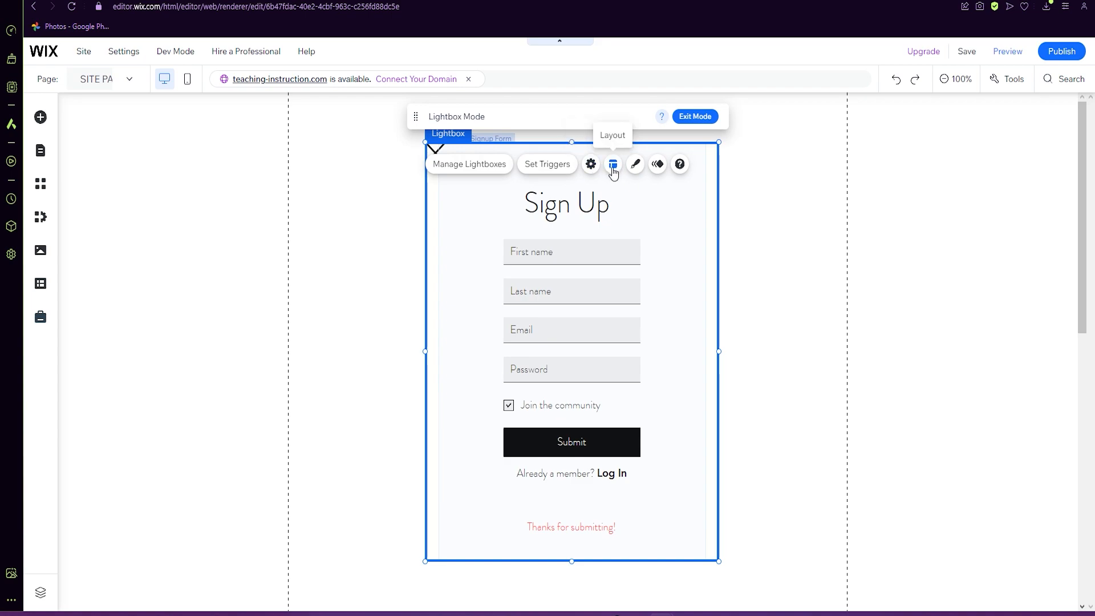
{"action": "left_click", "coordinate": [591, 165]}
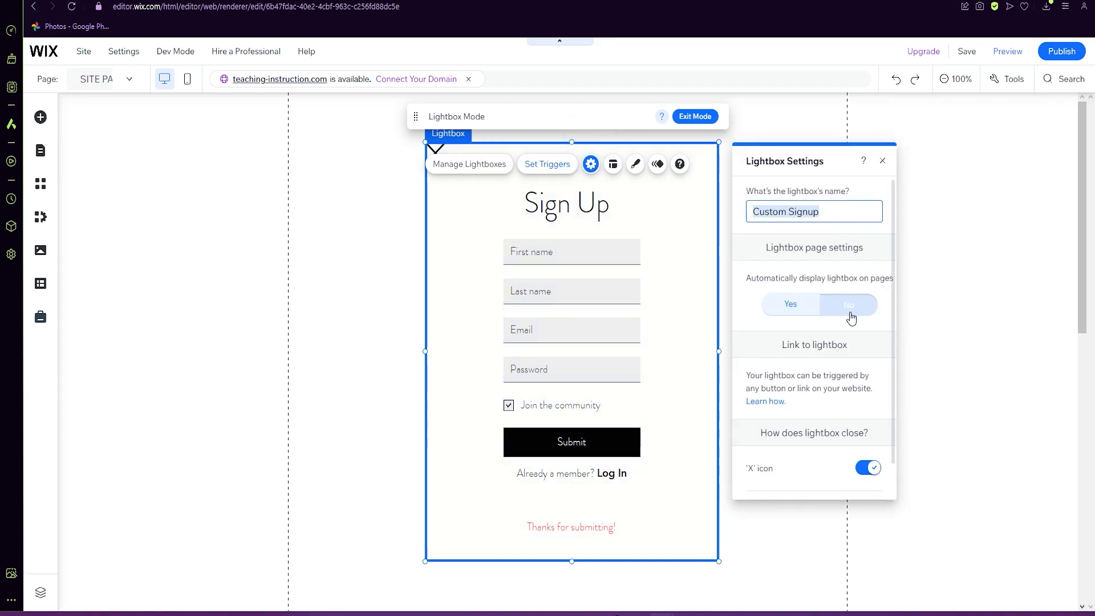
{"action": "left_click", "coordinate": [611, 167]}
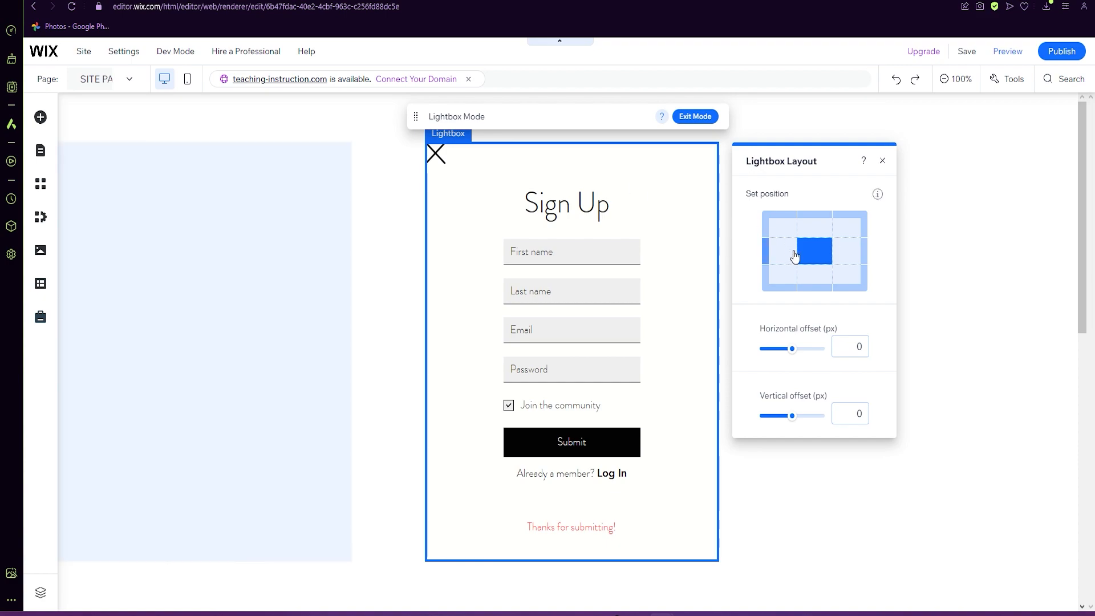
{"action": "left_click", "coordinate": [881, 165]}
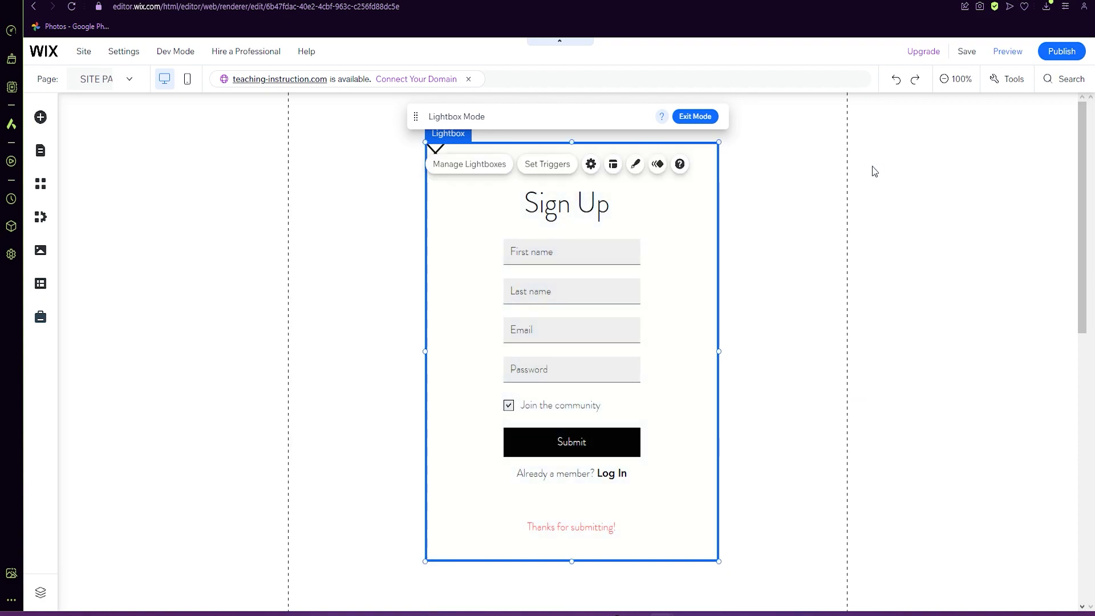
{"action": "left_click", "coordinate": [634, 164]}
{"action": "scroll", "coordinate": [821, 409], "scroll_direction": "down", "scroll_amount": 10}
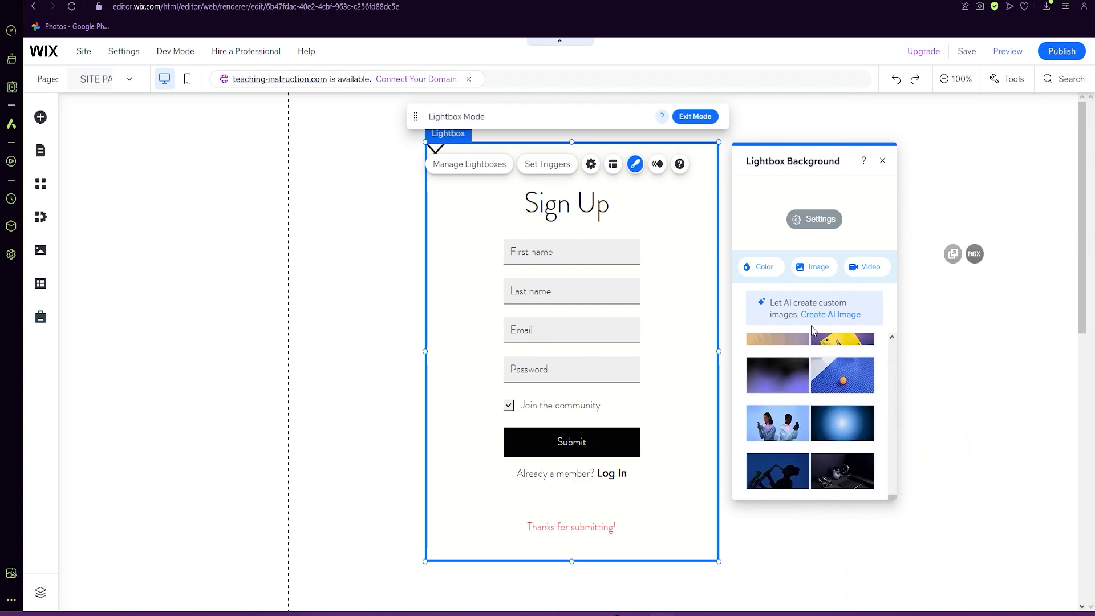
{"action": "scroll", "coordinate": [810, 371], "scroll_direction": "up", "scroll_amount": 10}
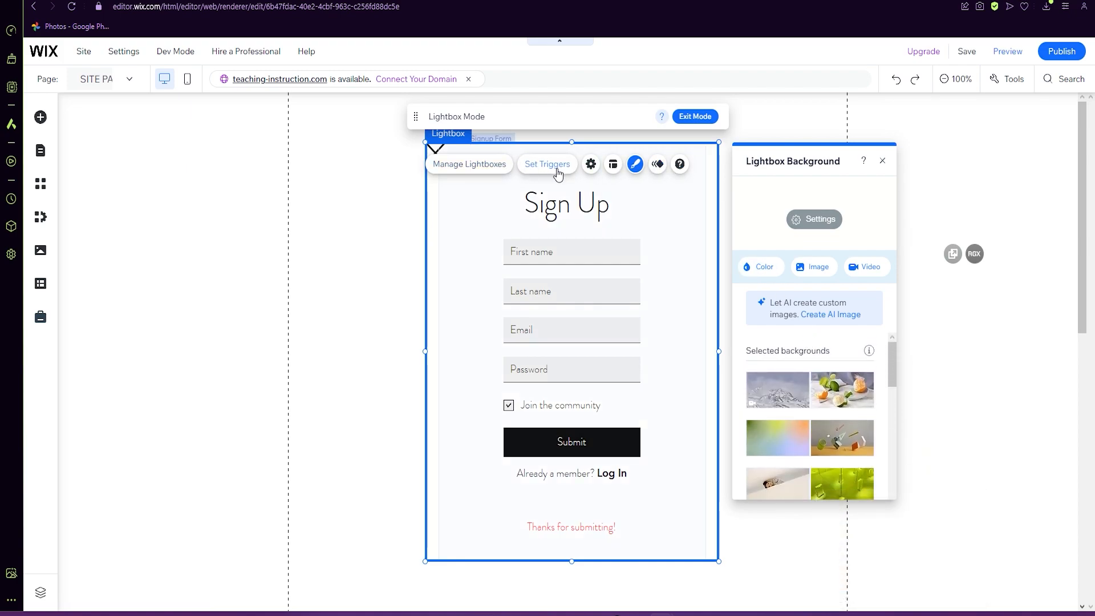
{"action": "left_click", "coordinate": [467, 168]}
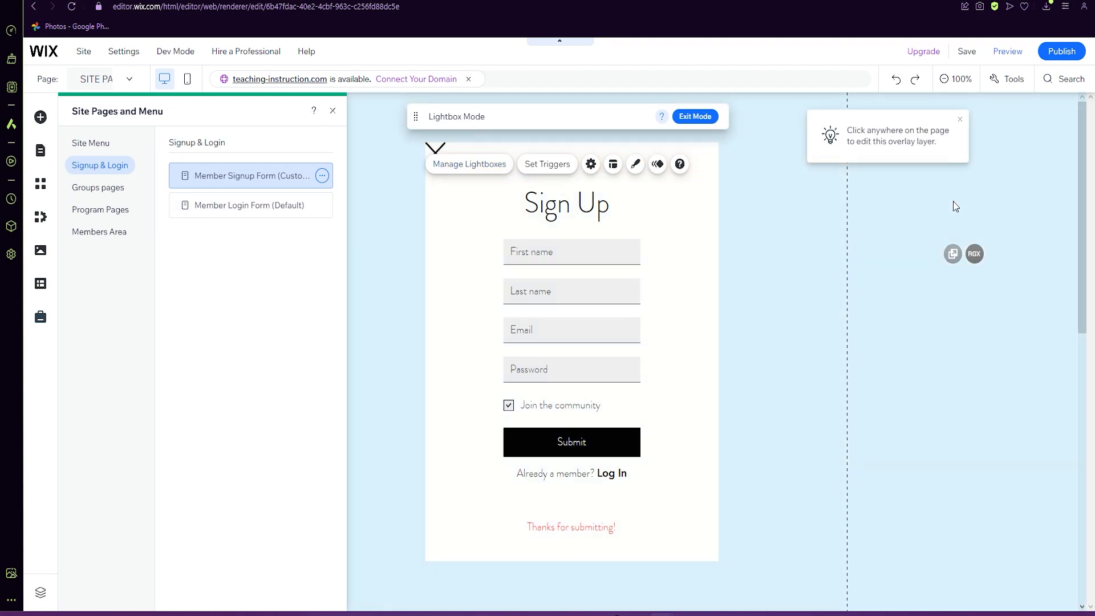
{"action": "left_click", "coordinate": [956, 207]}
{"action": "left_click", "coordinate": [982, 409]}
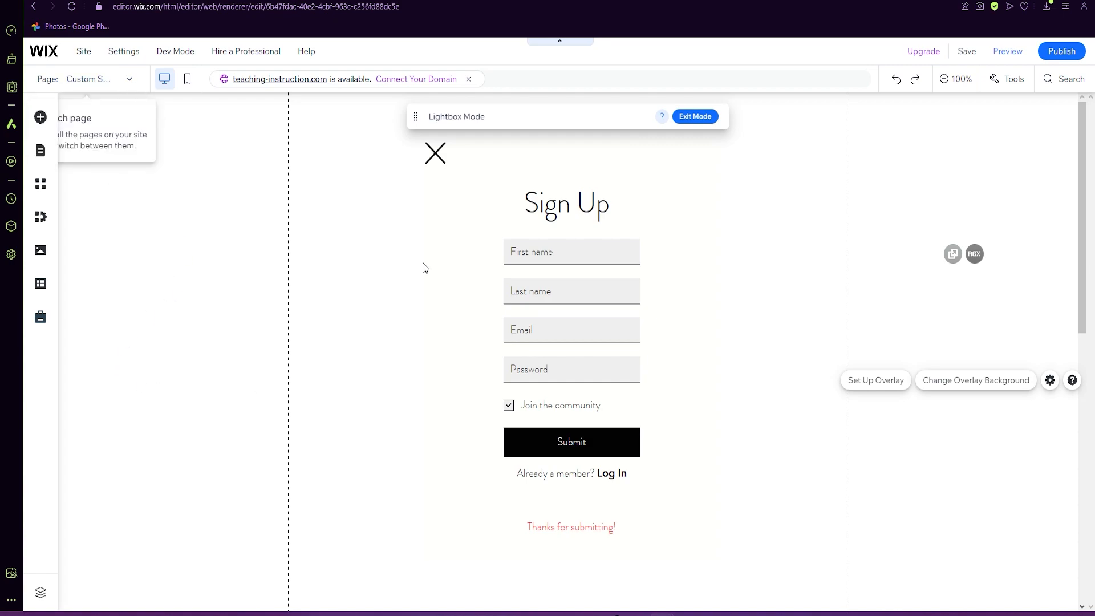
{"action": "left_click", "coordinate": [561, 211]}
{"action": "left_click", "coordinate": [560, 211]}
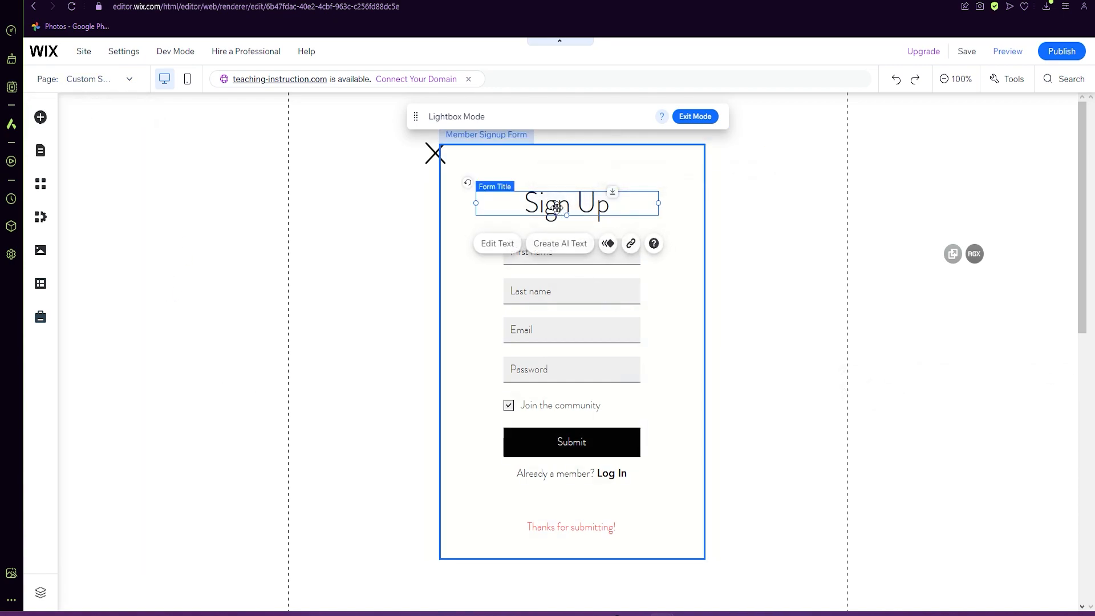
Try the black theme color on the signup form's "Thanks for submitting!" message and restore the red #FF4040.
{"action": "left_click", "coordinate": [570, 527]}
{"action": "left_click", "coordinate": [485, 494]}
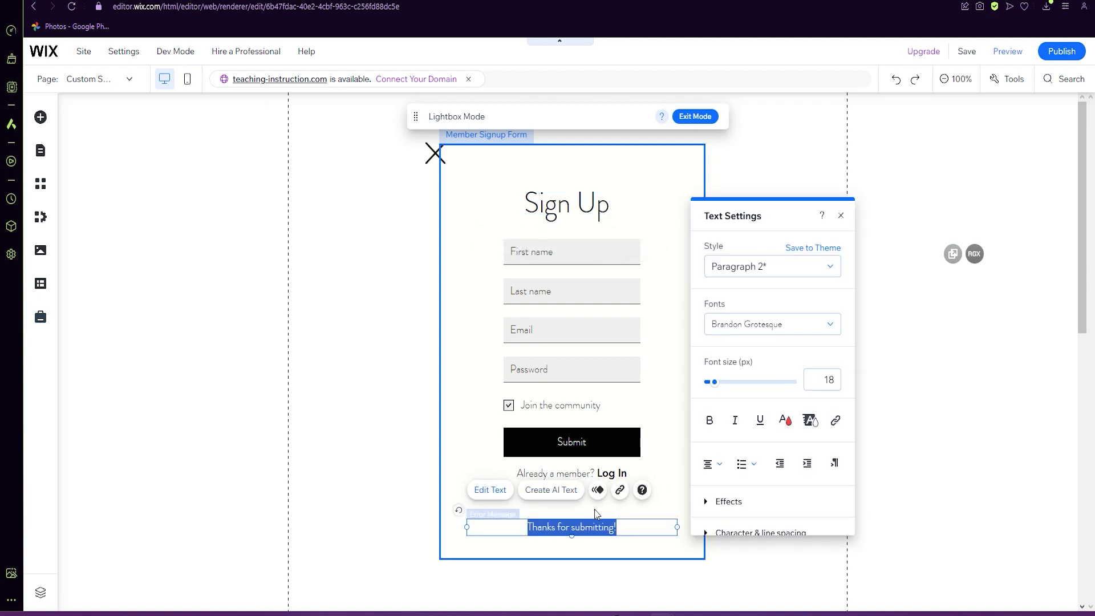
{"action": "left_click", "coordinate": [784, 423]}
{"action": "left_click", "coordinate": [790, 316]}
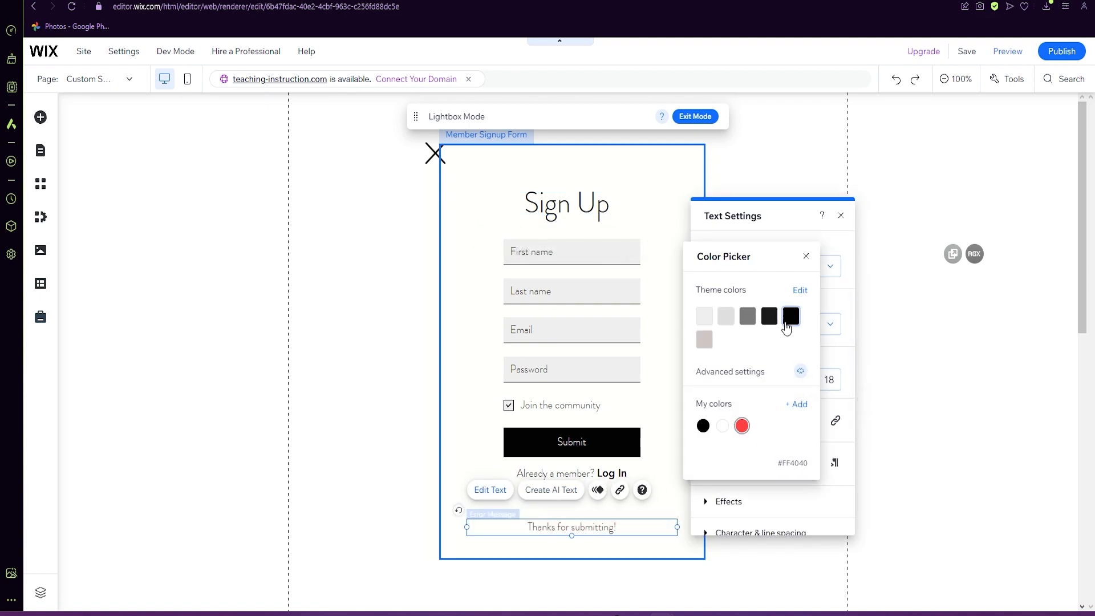
{"action": "left_click", "coordinate": [743, 428]}
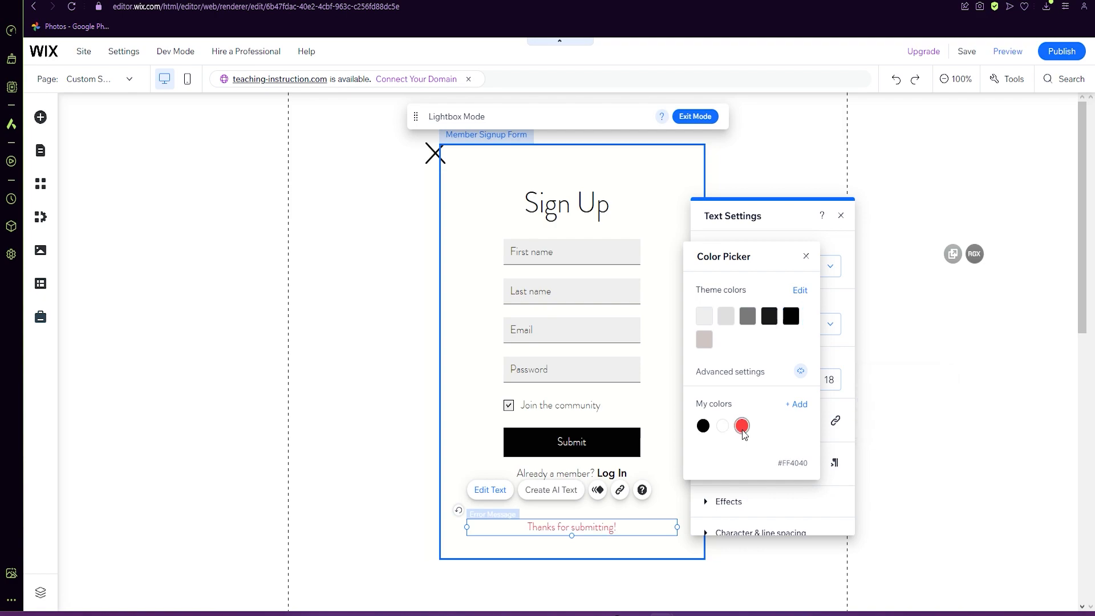
{"action": "left_click", "coordinate": [948, 448]}
{"action": "left_click", "coordinate": [276, 433]}
{"action": "left_click", "coordinate": [943, 388]}
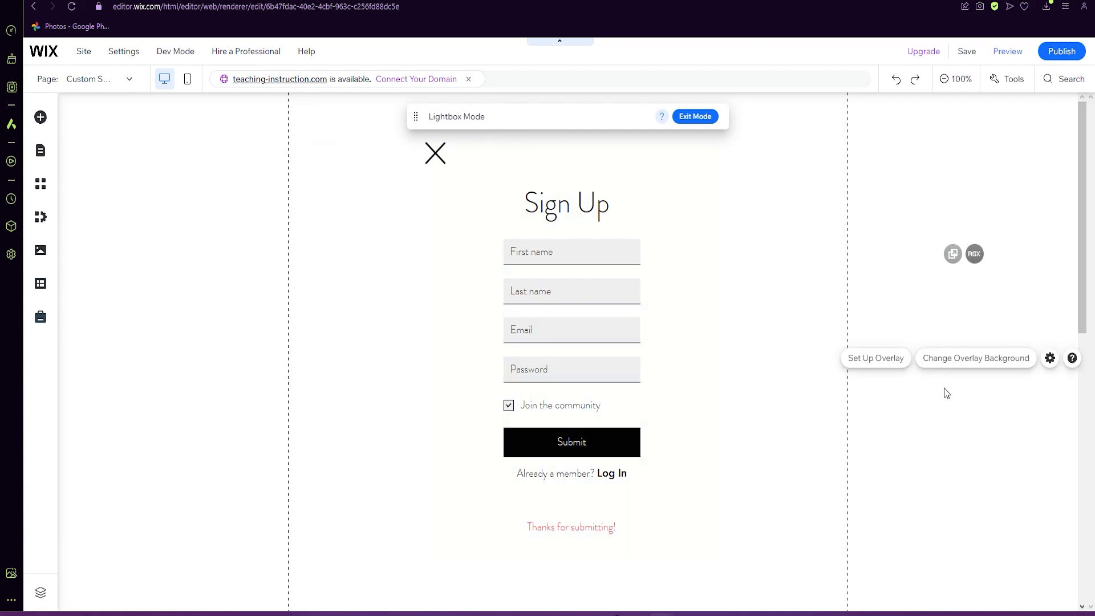
Switch the Member Login Form in the Signup & Login pages to Custom Form and add it to the site.
{"action": "left_click", "coordinate": [132, 80]}
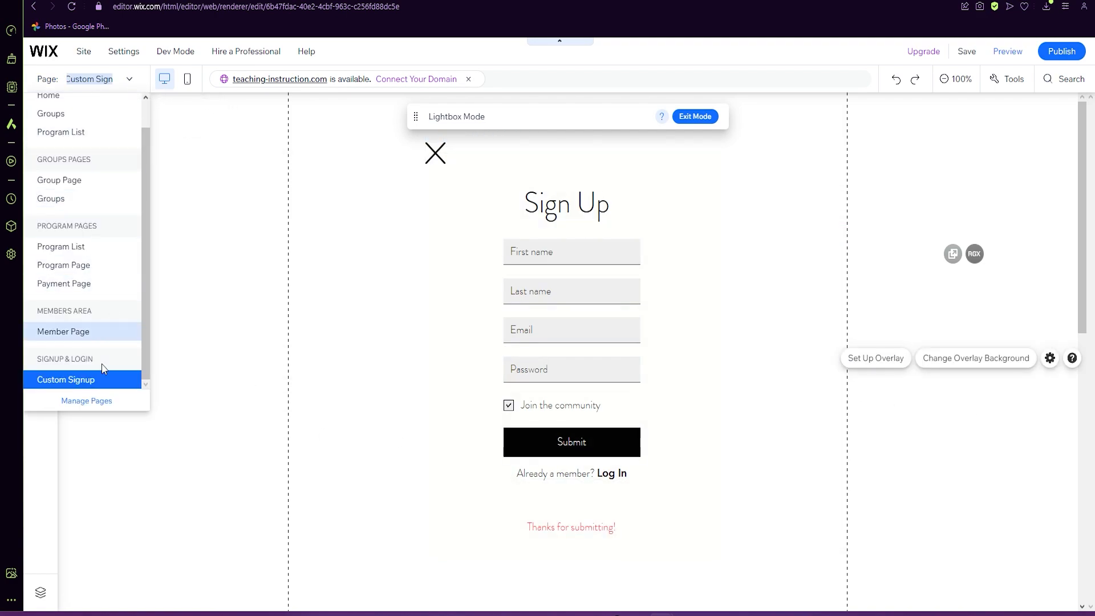
{"action": "left_click", "coordinate": [86, 401]}
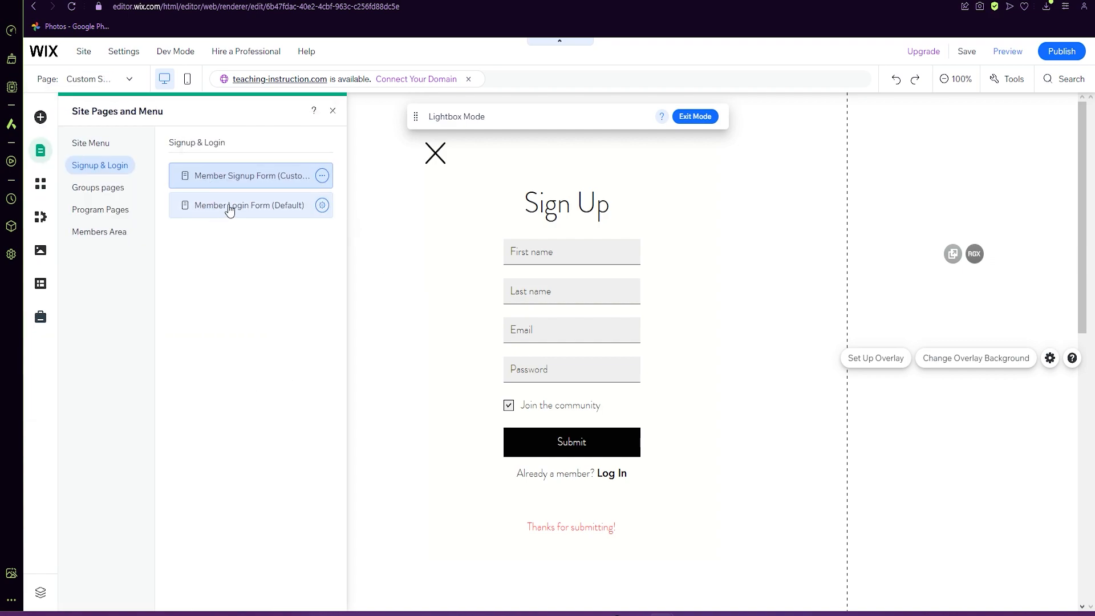
{"action": "left_click", "coordinate": [230, 208]}
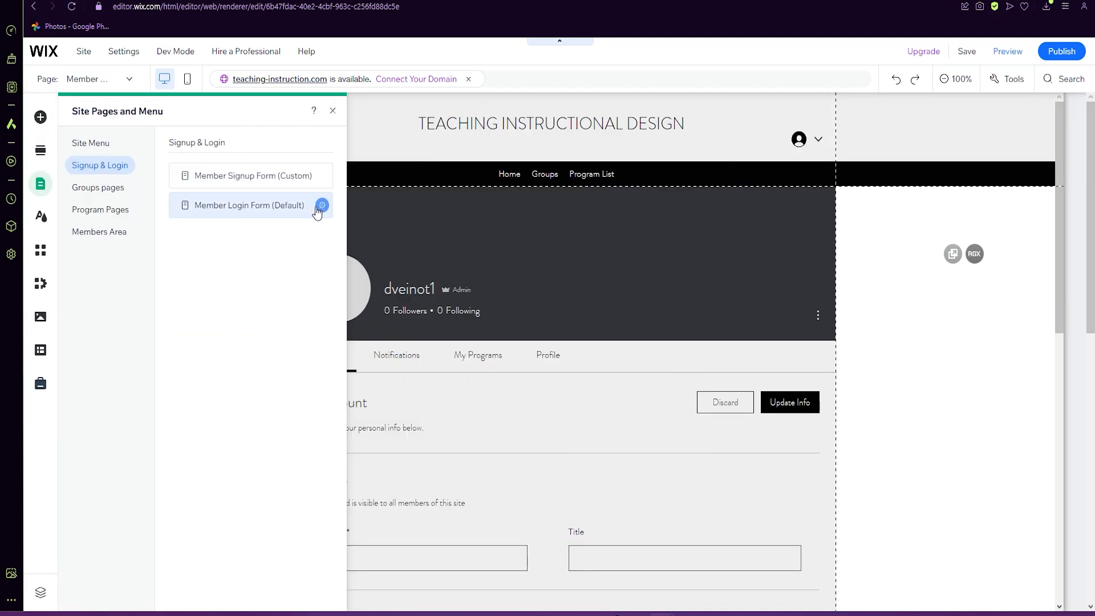
{"action": "left_click", "coordinate": [322, 205]}
{"action": "left_click", "coordinate": [411, 162]}
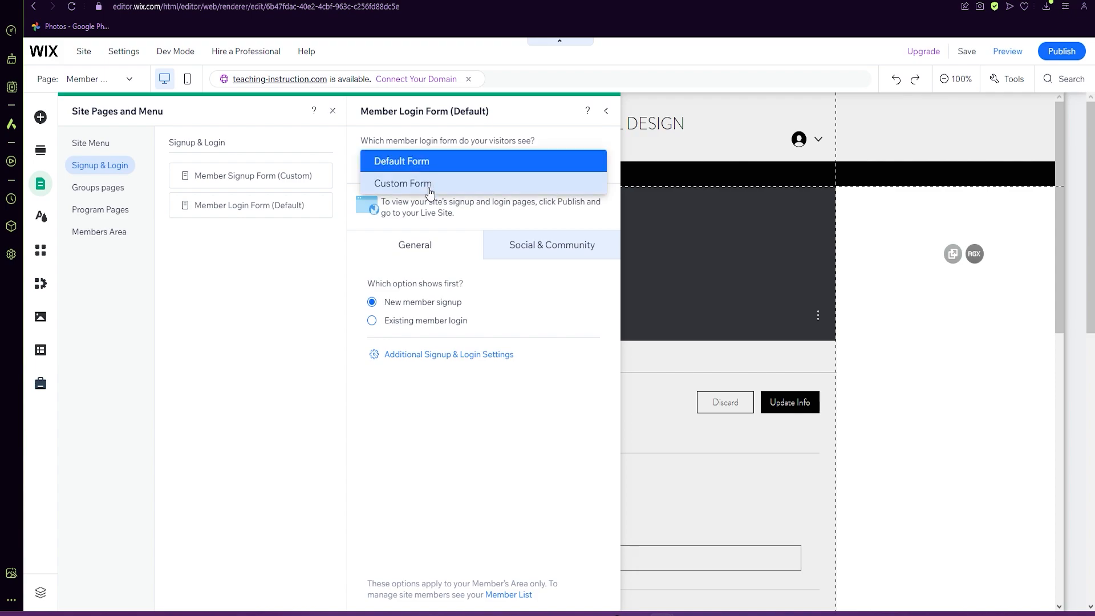
{"action": "left_click", "coordinate": [430, 188]}
{"action": "left_click", "coordinate": [484, 353]}
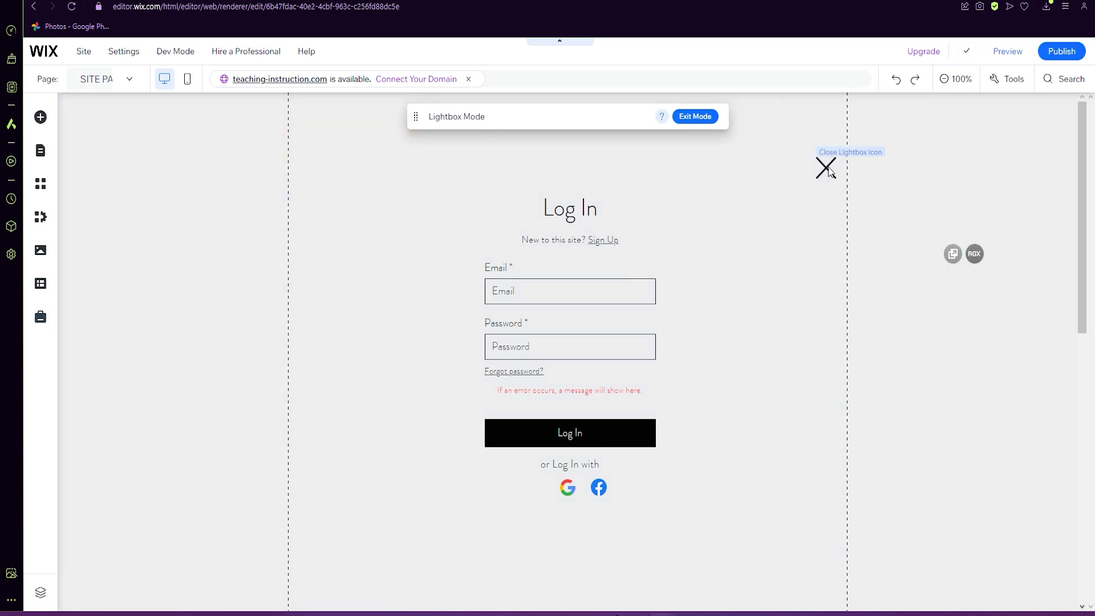
Return to the Home page through the Site Menu page list and close the page manager.
{"action": "left_click", "coordinate": [129, 84]}
{"action": "left_click", "coordinate": [102, 422]}
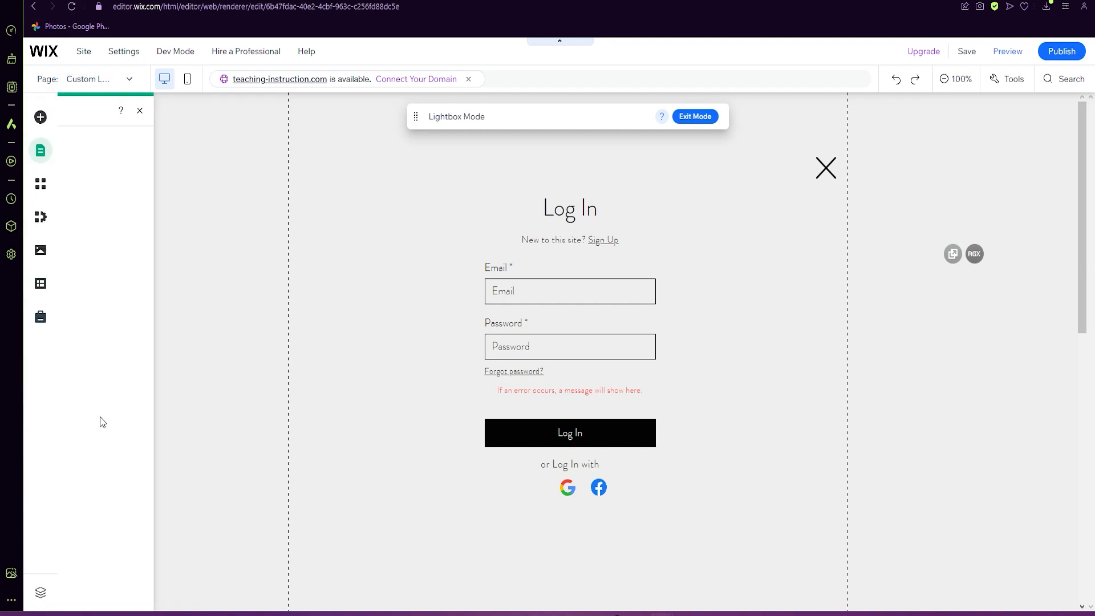
{"action": "left_click", "coordinate": [103, 149]}
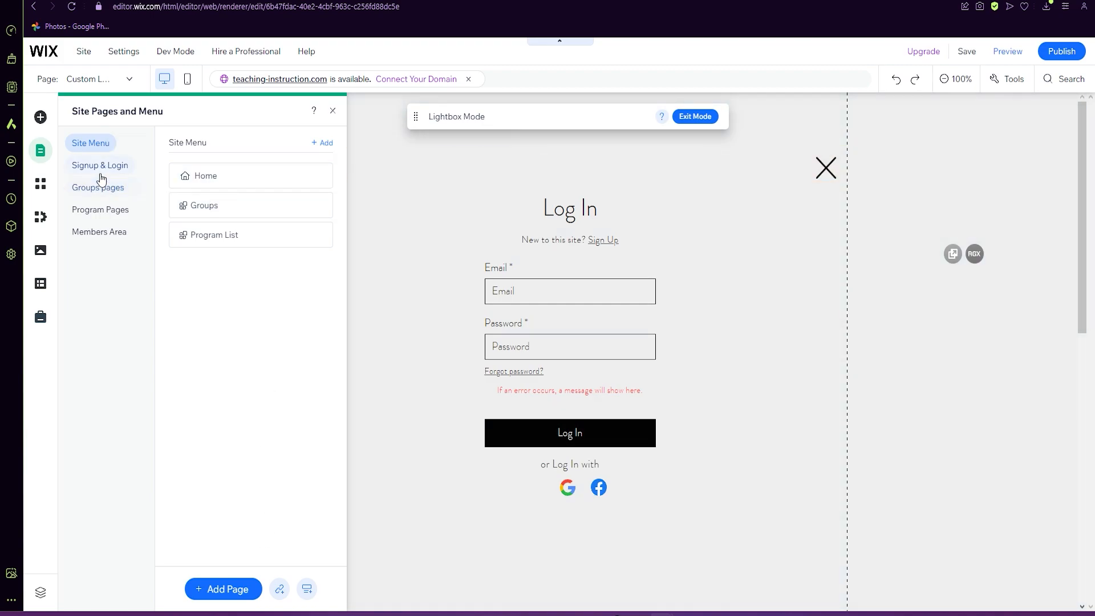
{"action": "left_click", "coordinate": [235, 176]}
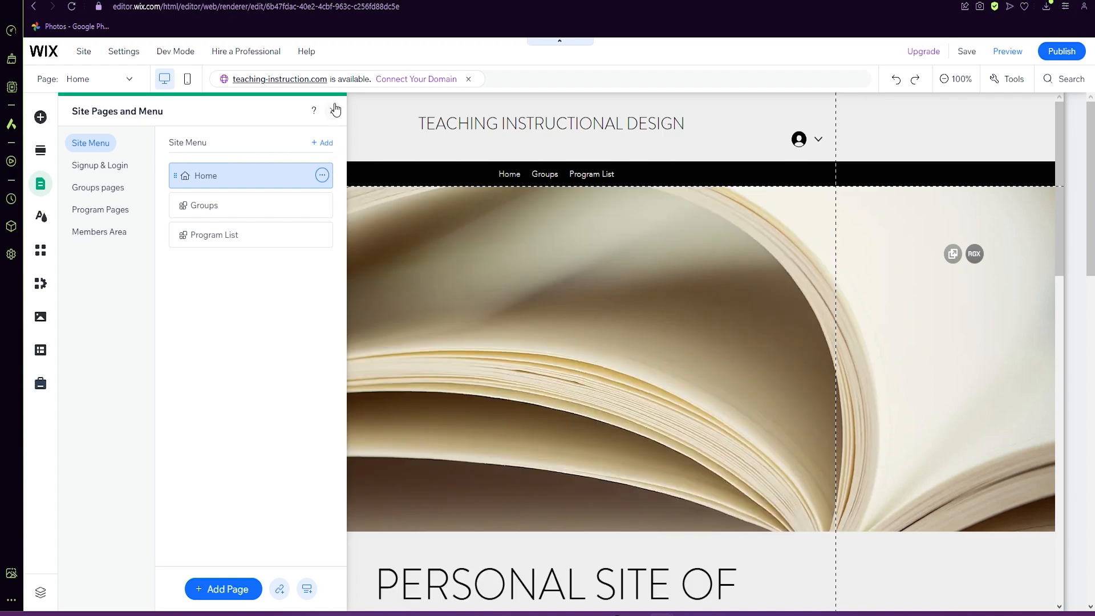
{"action": "left_click", "coordinate": [333, 111]}
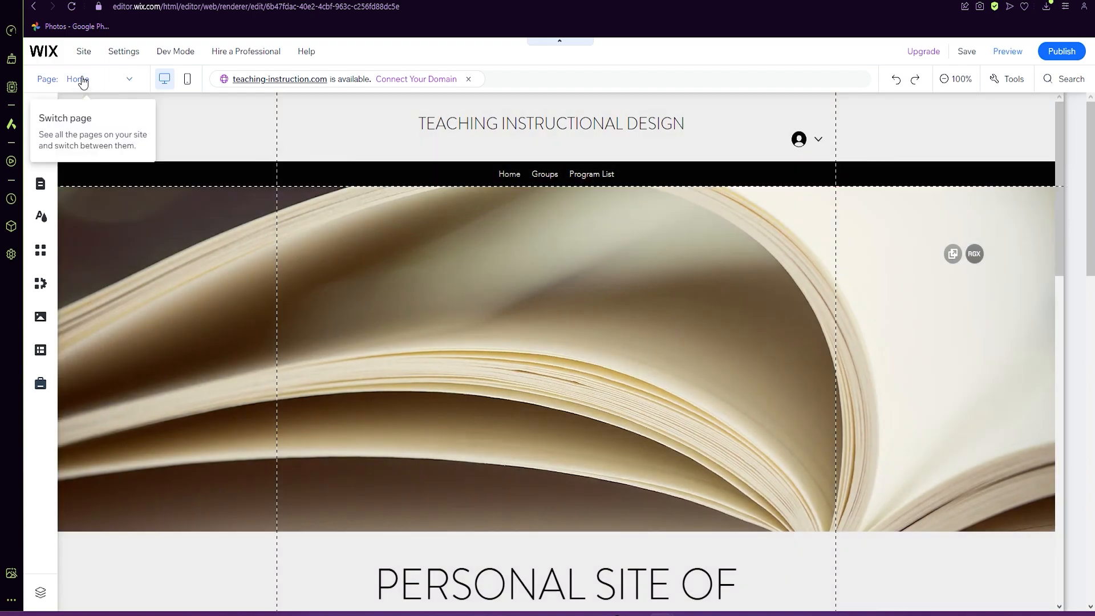
Start creating a new program in Wix Online Programs, choosing Start Fresh as its type.
{"action": "mouse_move", "coordinate": [85, 55]}
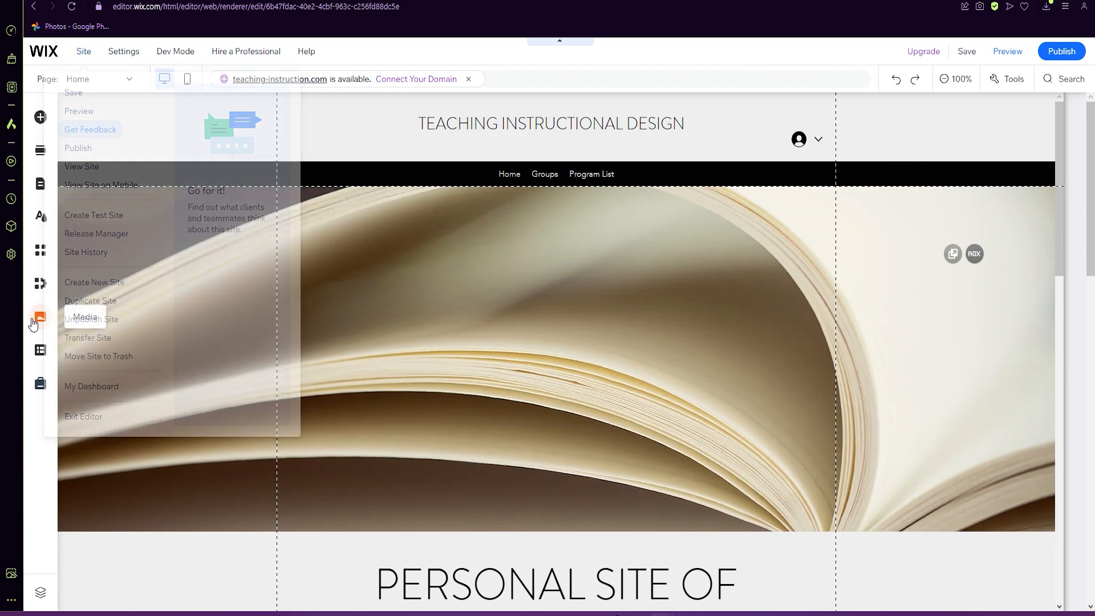
{"action": "left_click", "coordinate": [40, 284]}
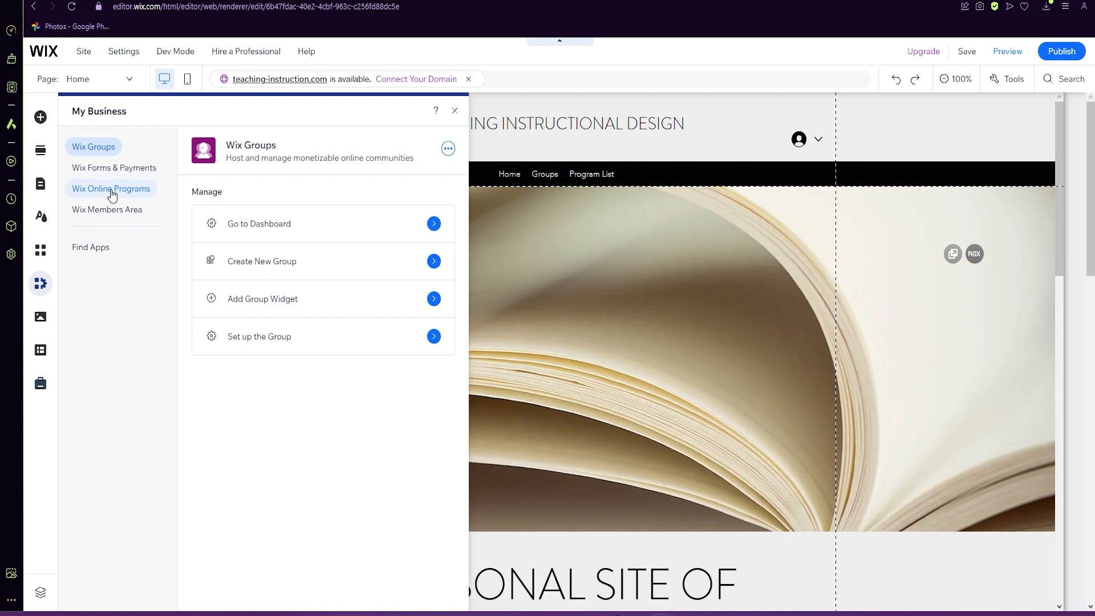
{"action": "left_click", "coordinate": [113, 195]}
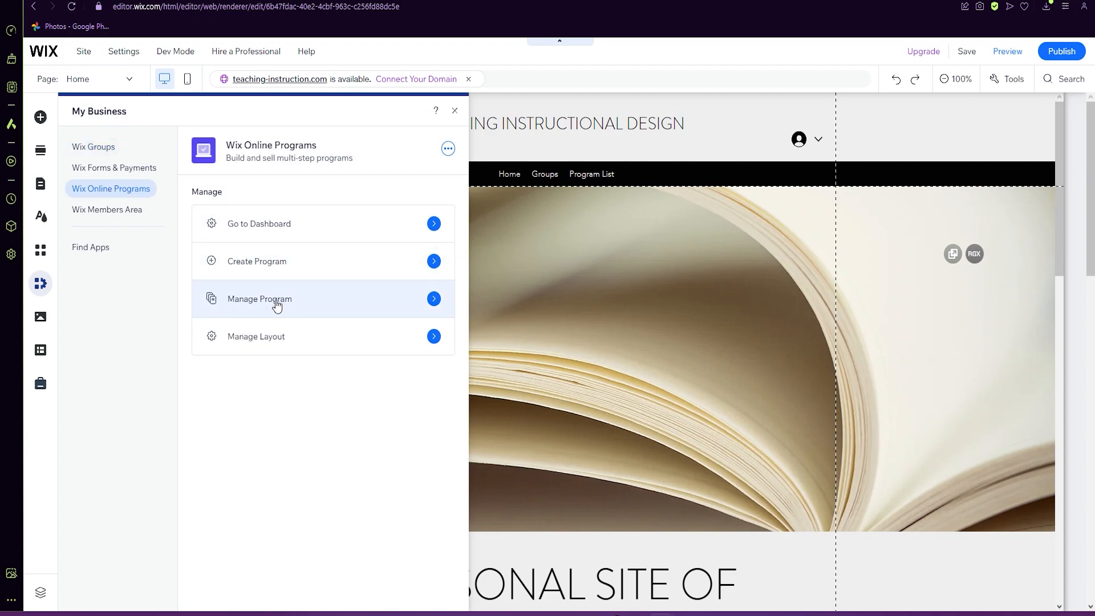
{"action": "left_click", "coordinate": [274, 269]}
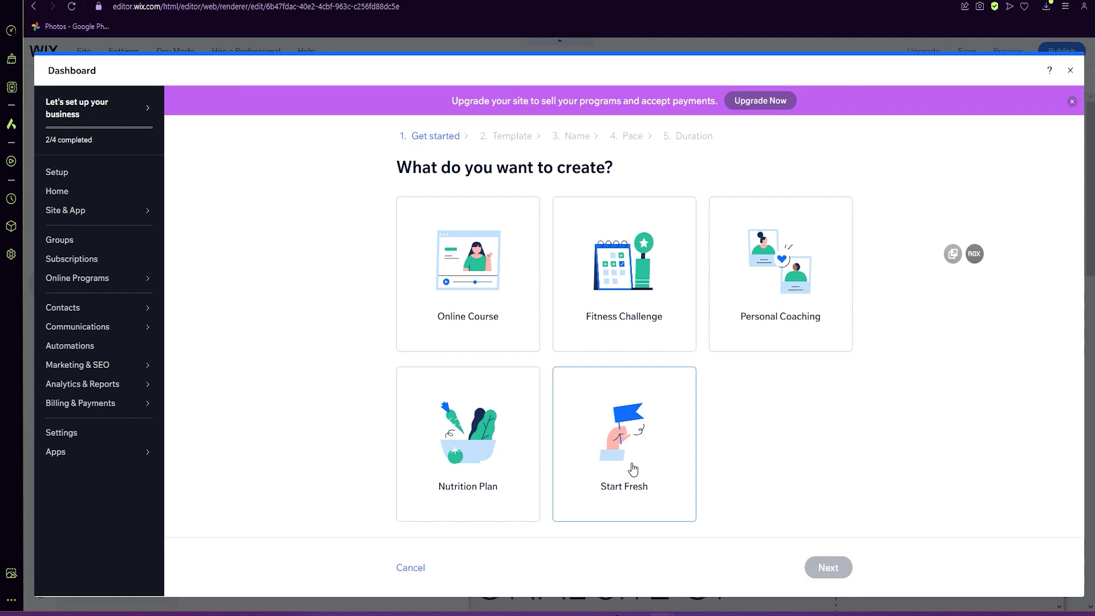
{"action": "left_click", "coordinate": [621, 443]}
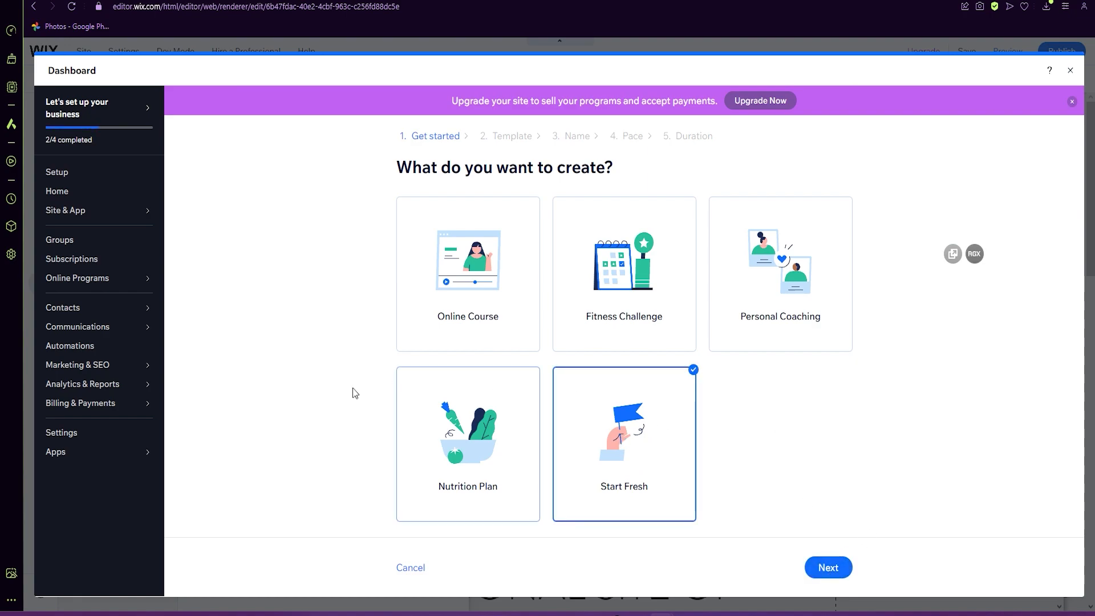
{"action": "left_click", "coordinate": [827, 568]}
Name the program 101 and create it as Self-Paced with an Unlimited duration.
{"action": "left_click", "coordinate": [447, 227]}
{"action": "type", "text": "101"}
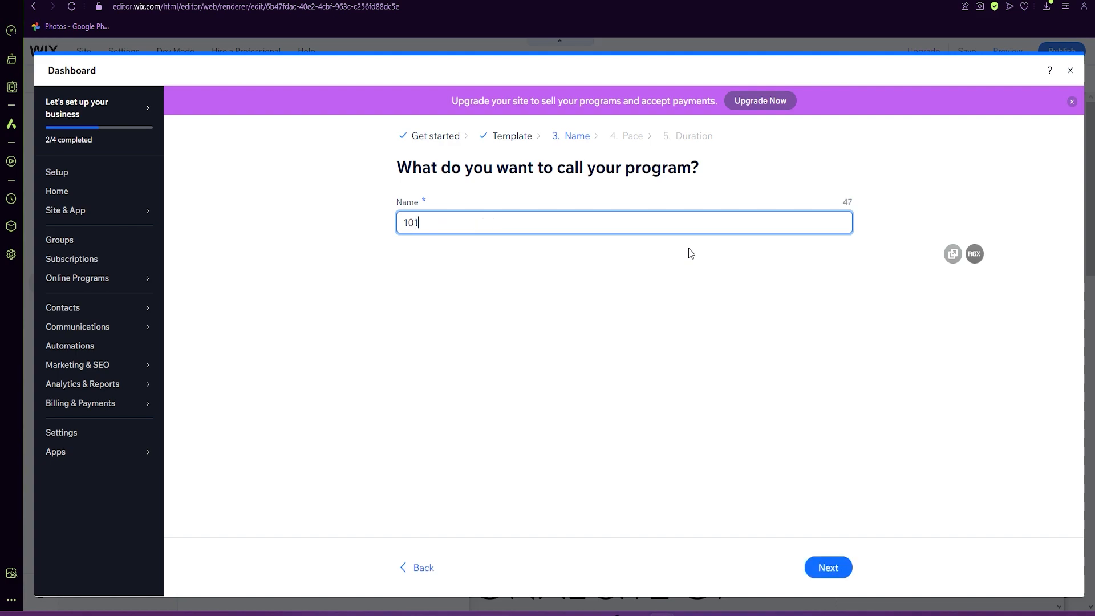
{"action": "left_click", "coordinate": [845, 565]}
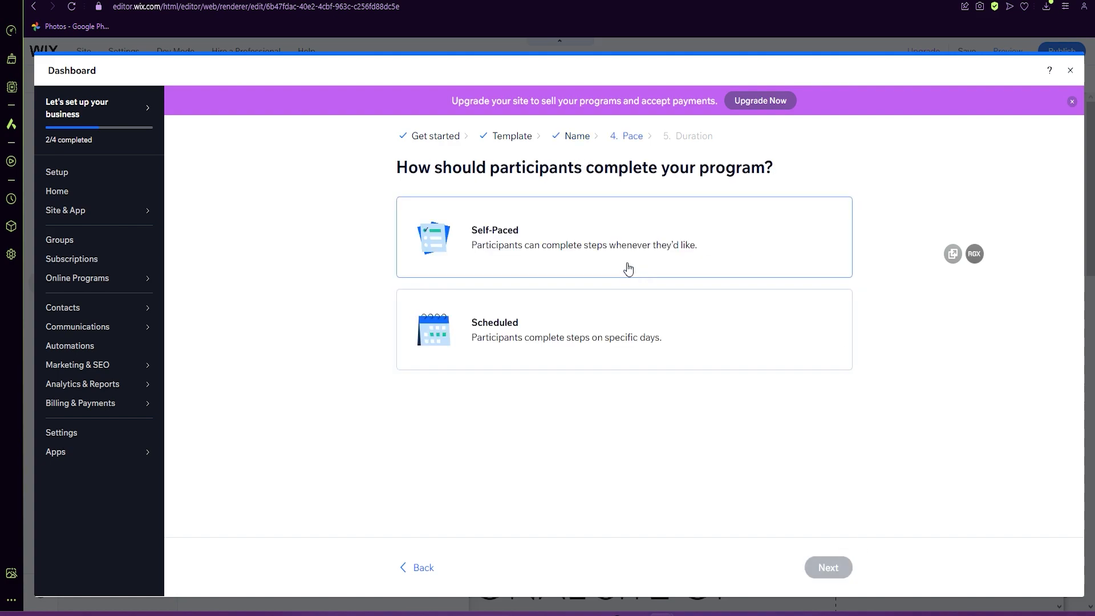
{"action": "left_click", "coordinate": [512, 239]}
{"action": "left_click", "coordinate": [826, 566]}
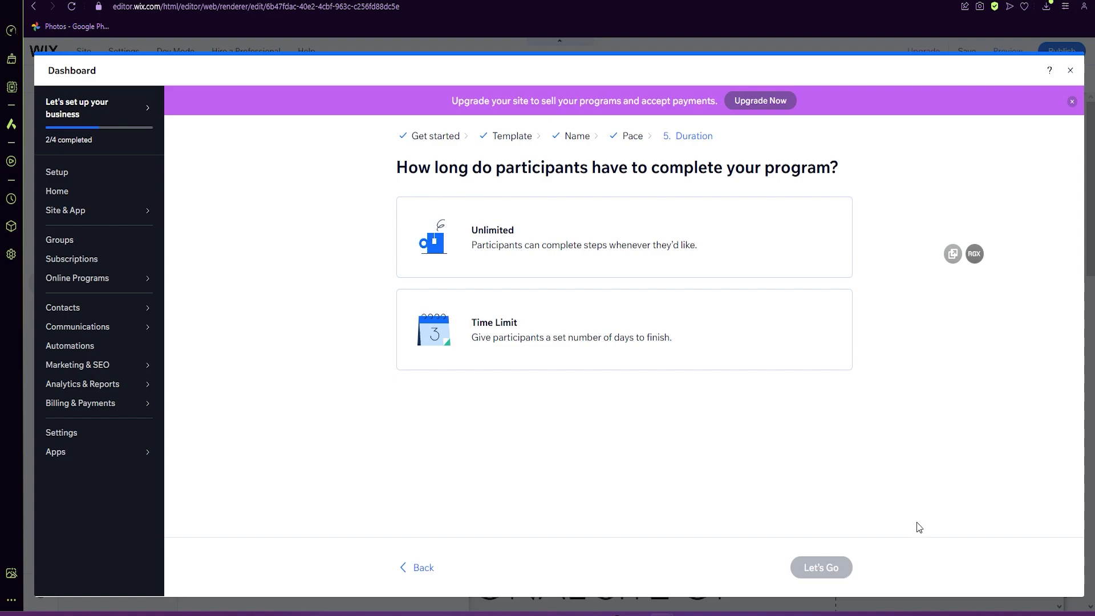
{"action": "left_click", "coordinate": [464, 233]}
{"action": "left_click", "coordinate": [826, 568]}
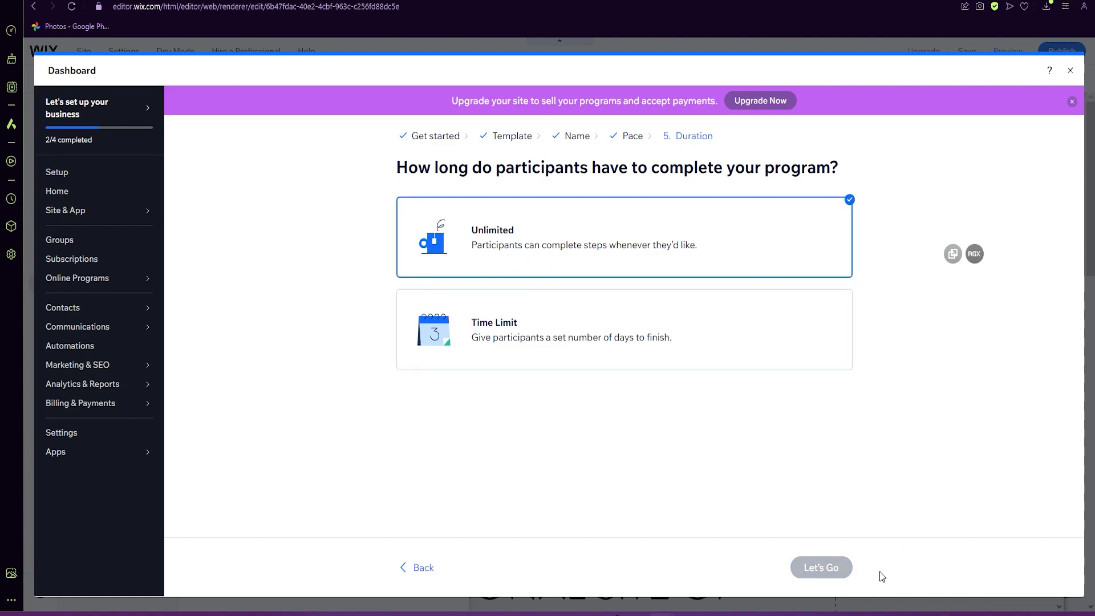
Look over the 101 program's settings and content, and publish the program to the site.
{"action": "scroll", "coordinate": [513, 373], "scroll_direction": "down", "scroll_amount": 2}
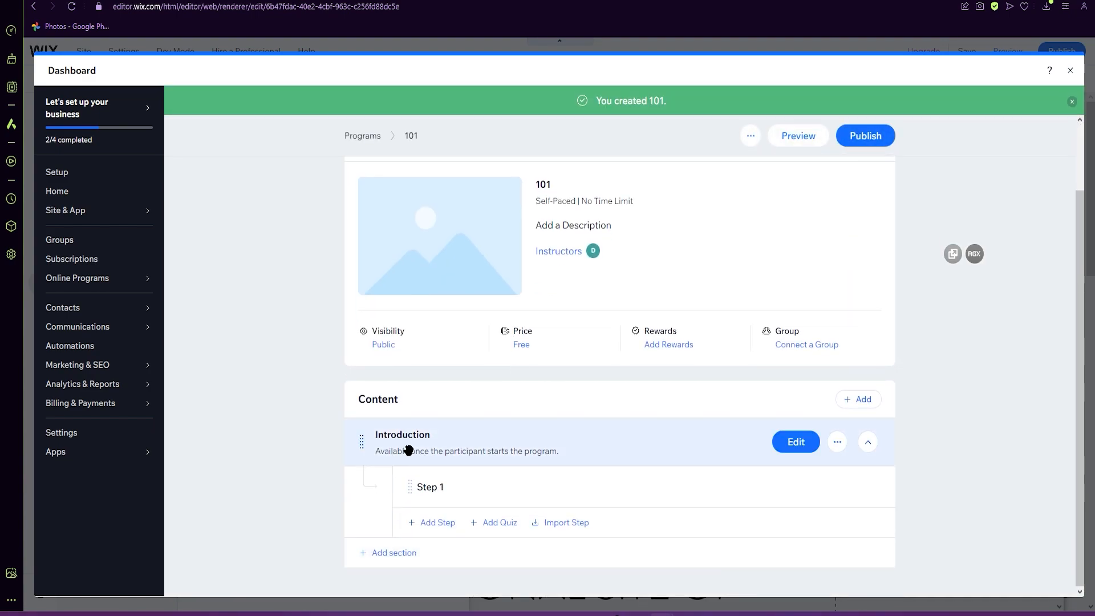
{"action": "scroll", "coordinate": [744, 395], "scroll_direction": "up", "scroll_amount": 2}
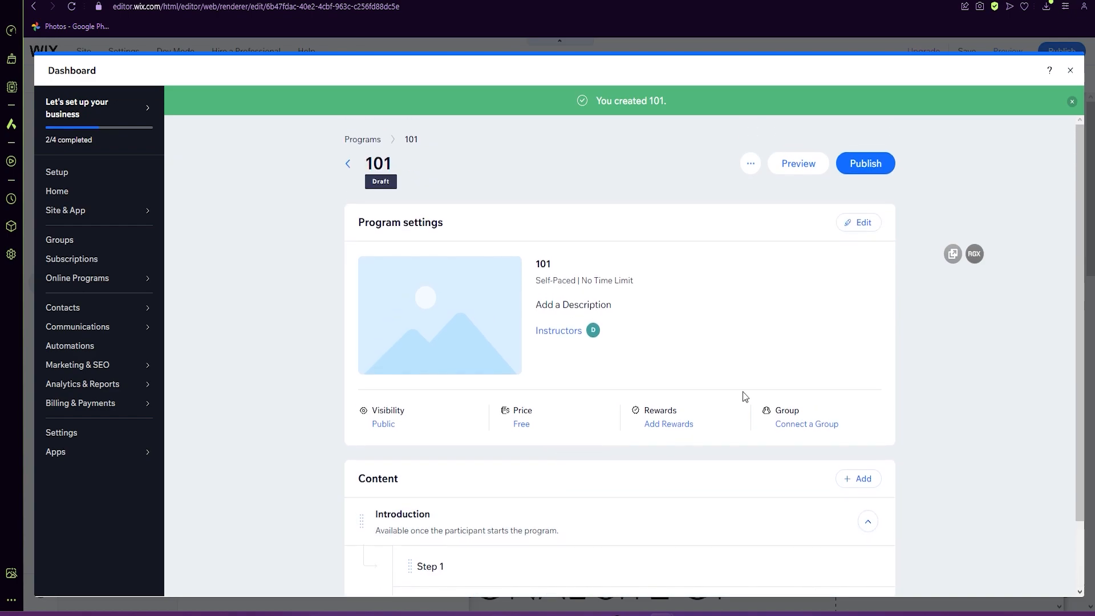
{"action": "left_click", "coordinate": [873, 167]}
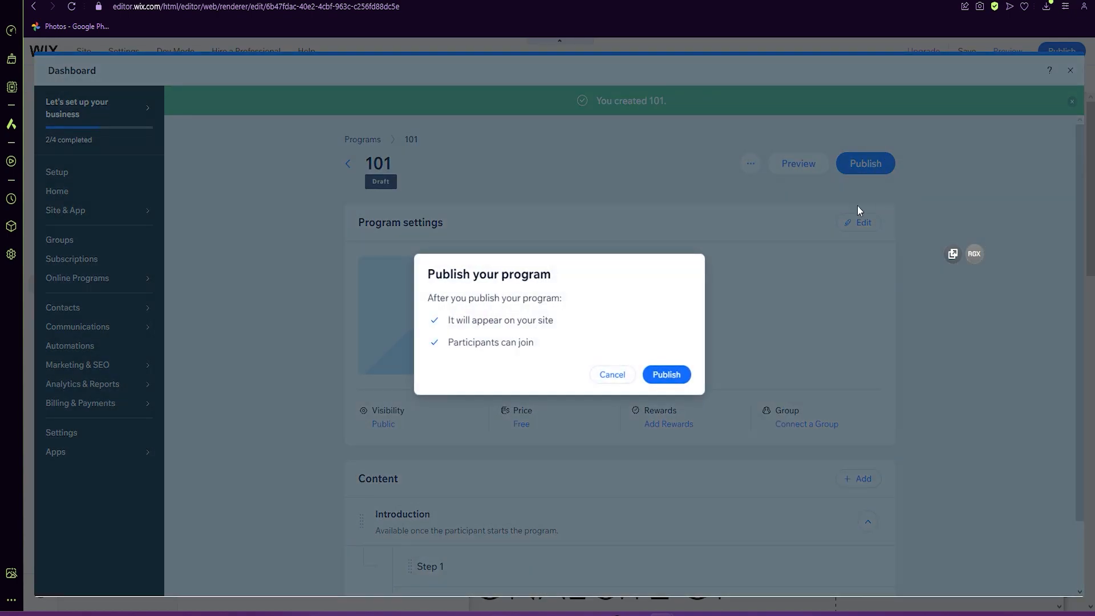
{"action": "left_click", "coordinate": [647, 376]}
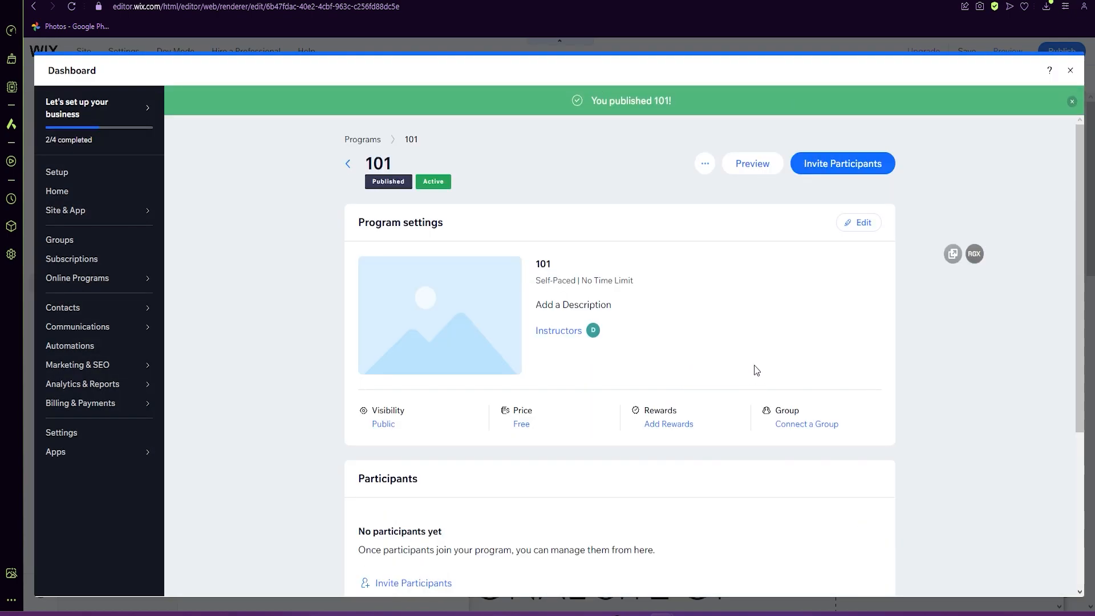
Close the dashboard and the My Business panel, and switch the editor to the Program List page.
{"action": "left_click", "coordinate": [1071, 70]}
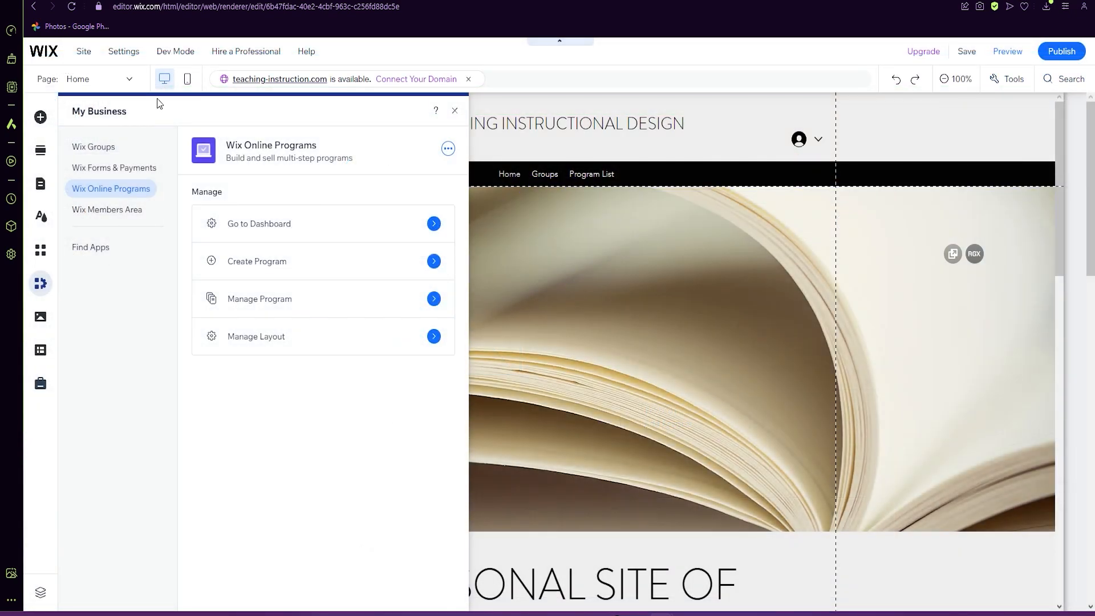
{"action": "left_click", "coordinate": [454, 117]}
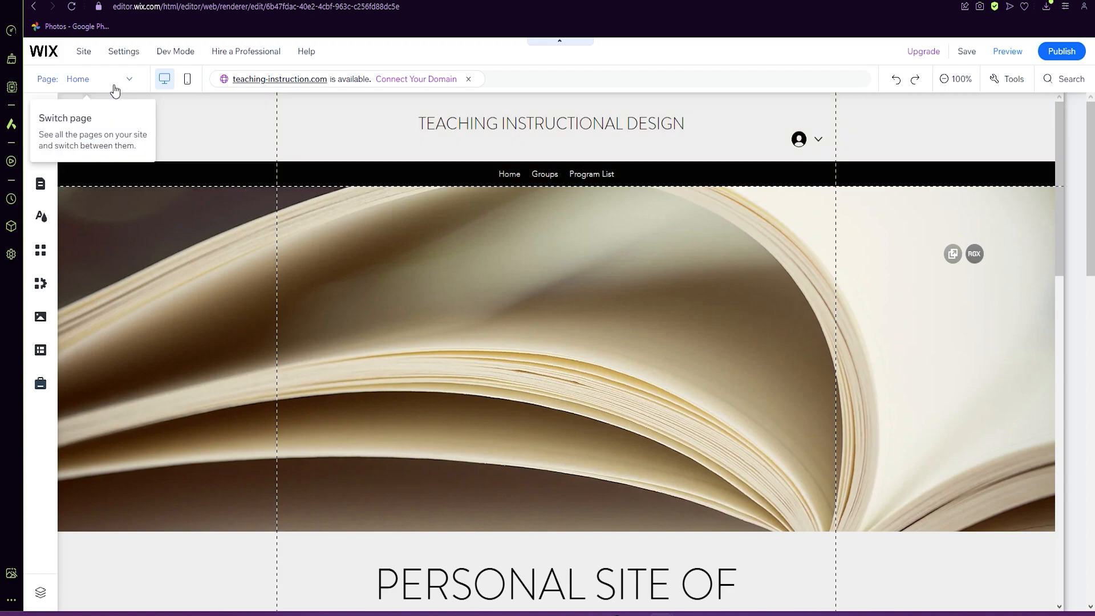
{"action": "left_click", "coordinate": [111, 87]}
{"action": "left_click", "coordinate": [81, 164]}
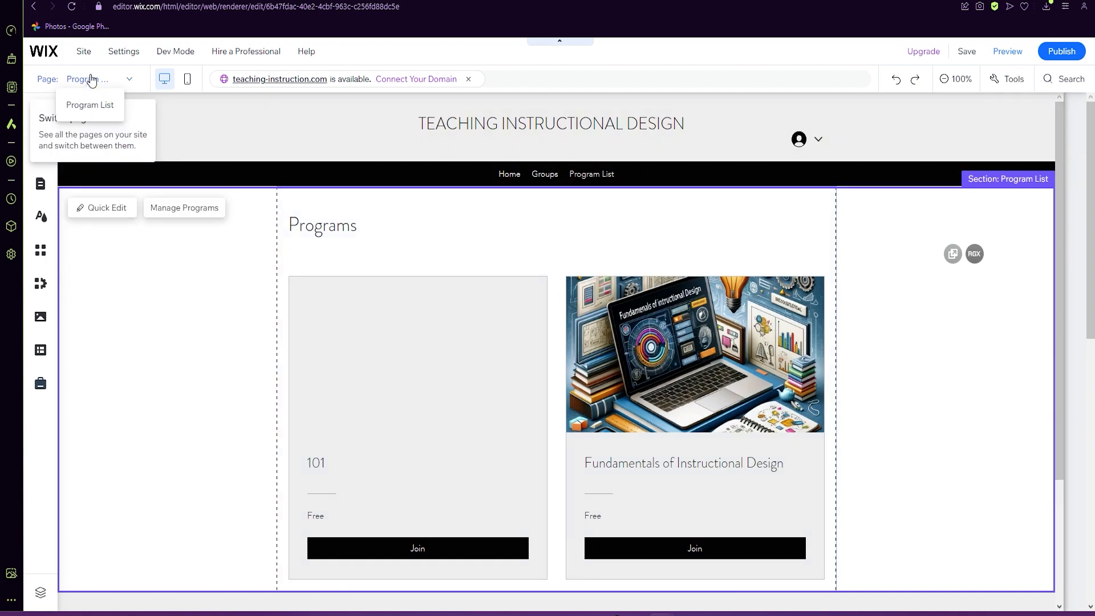
Open the 101 program for management from the published Wix Online Programs list.
{"action": "left_click", "coordinate": [41, 291]}
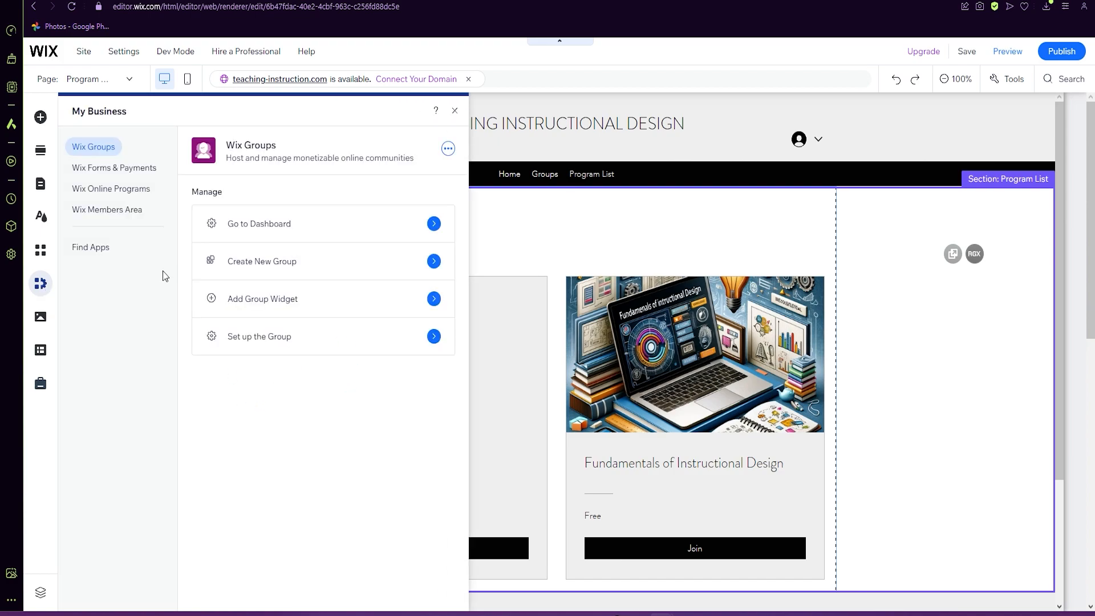
{"action": "left_click", "coordinate": [130, 191]}
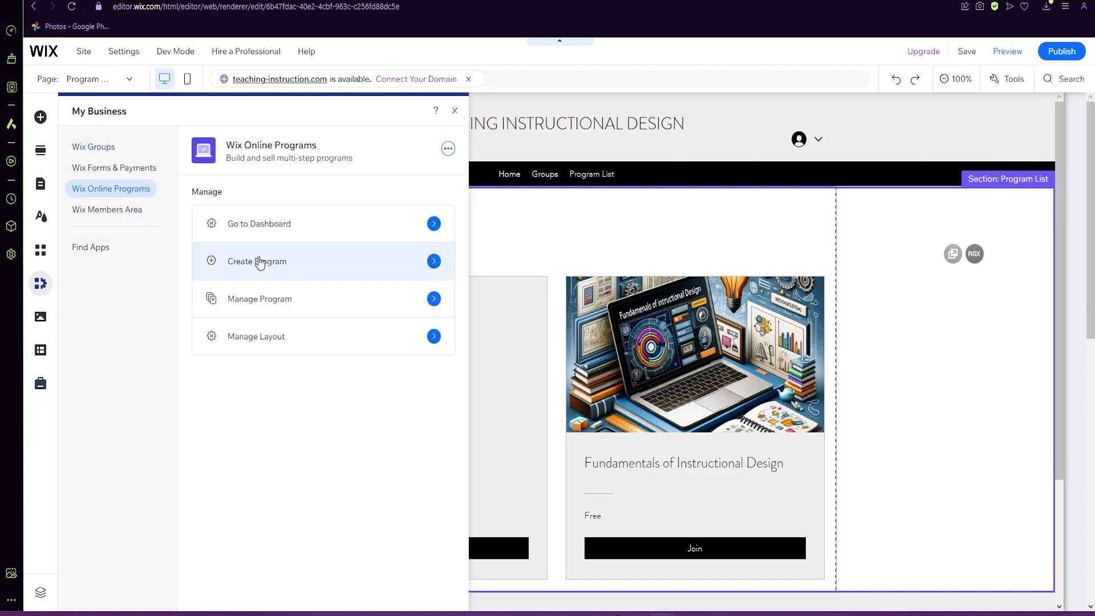
{"action": "left_click", "coordinate": [432, 300]}
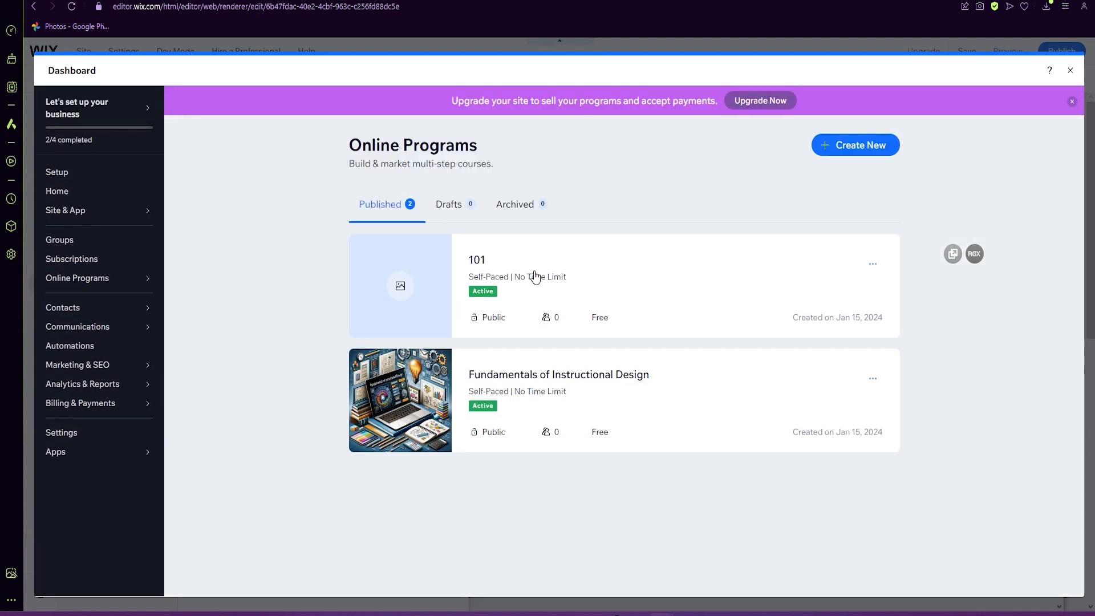
{"action": "left_click", "coordinate": [639, 404]}
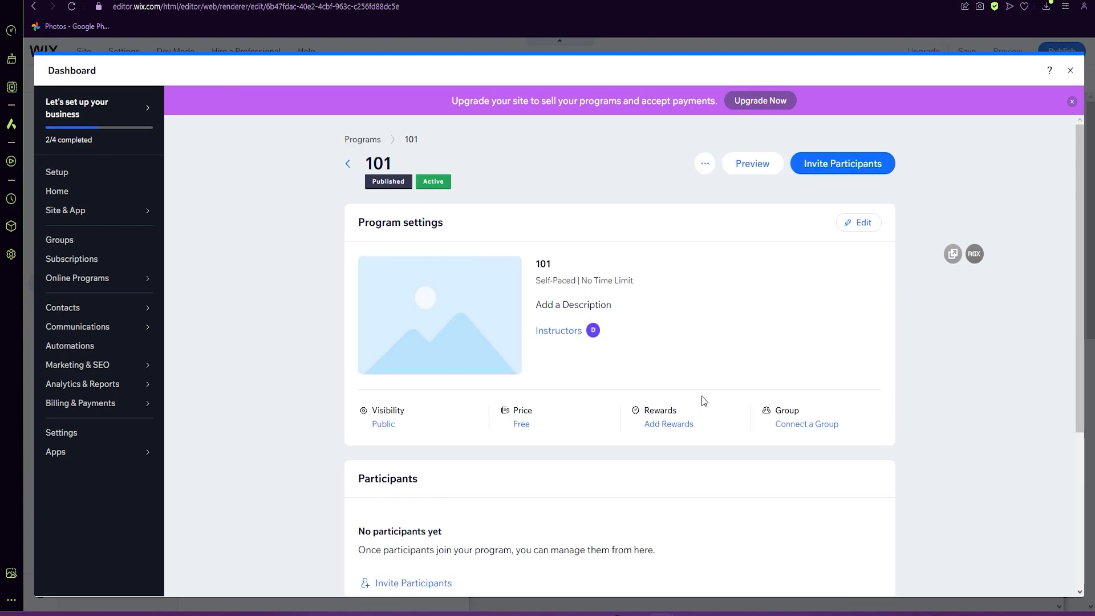
Add the image m5.jpeg to the 101 program's Basic Info and save the changes.
{"action": "left_click", "coordinate": [863, 224]}
{"action": "left_click", "coordinate": [521, 219]}
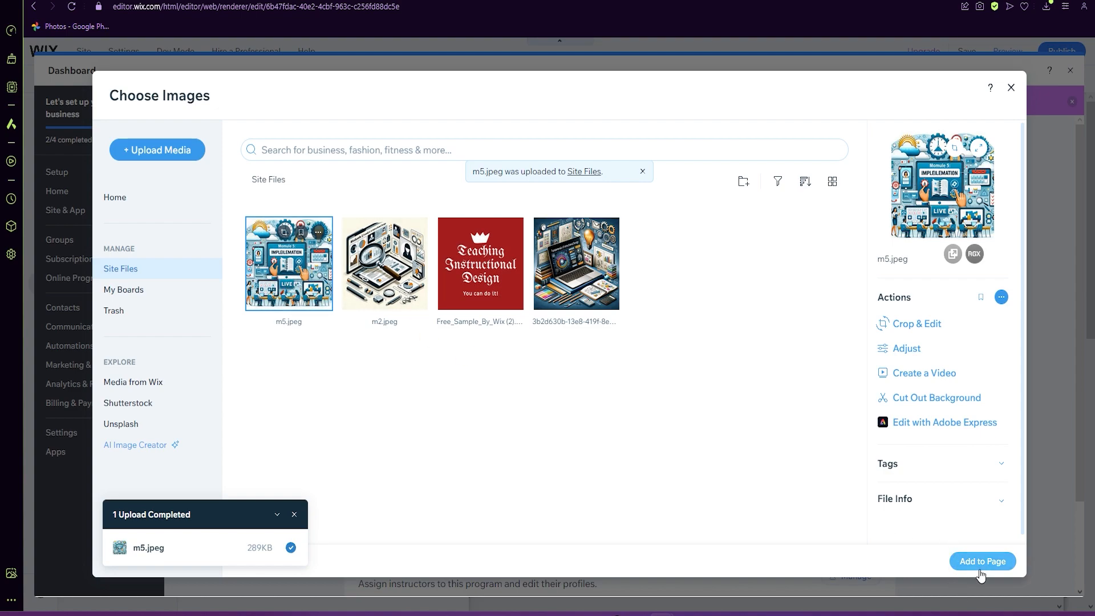
{"action": "left_click", "coordinate": [981, 561]}
{"action": "scroll", "coordinate": [526, 383], "scroll_direction": "down", "scroll_amount": 2}
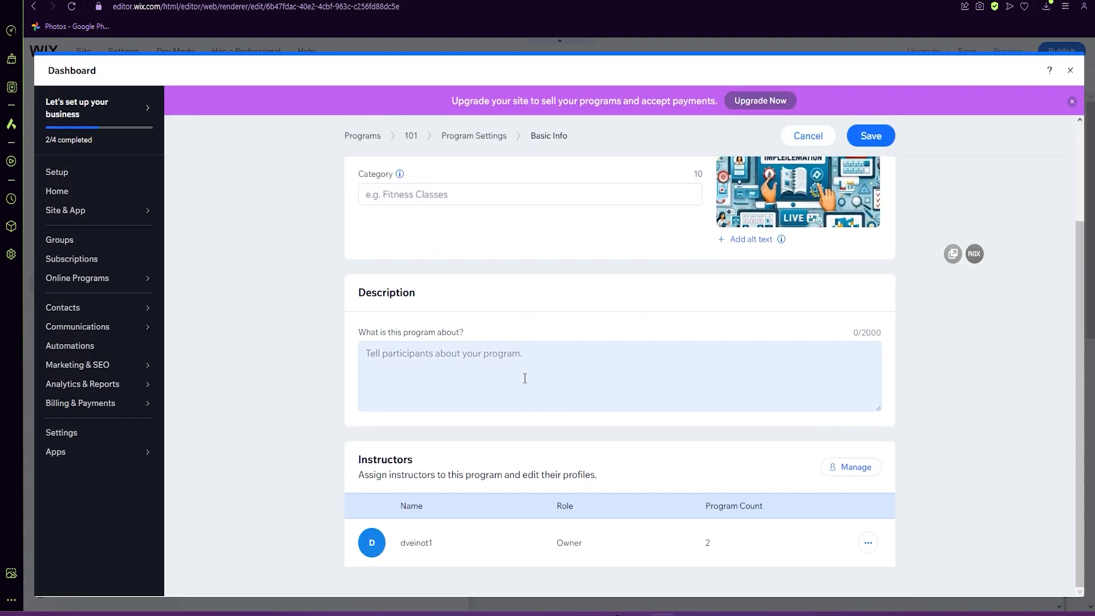
{"action": "left_click", "coordinate": [520, 378]}
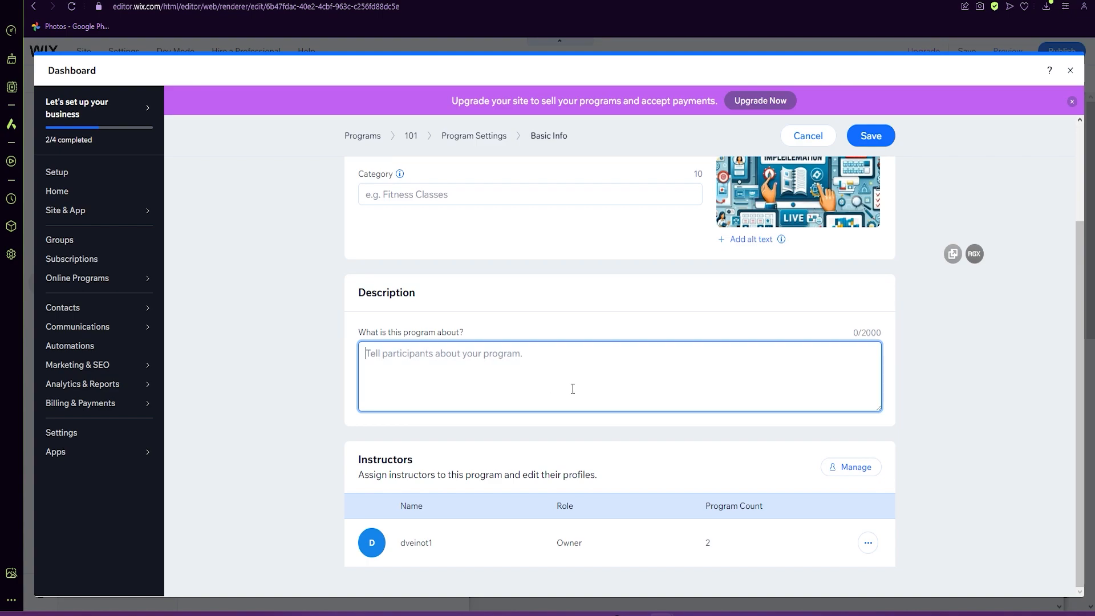
{"action": "scroll", "coordinate": [590, 495], "scroll_direction": "up", "scroll_amount": 3}
{"action": "left_click", "coordinate": [875, 161]}
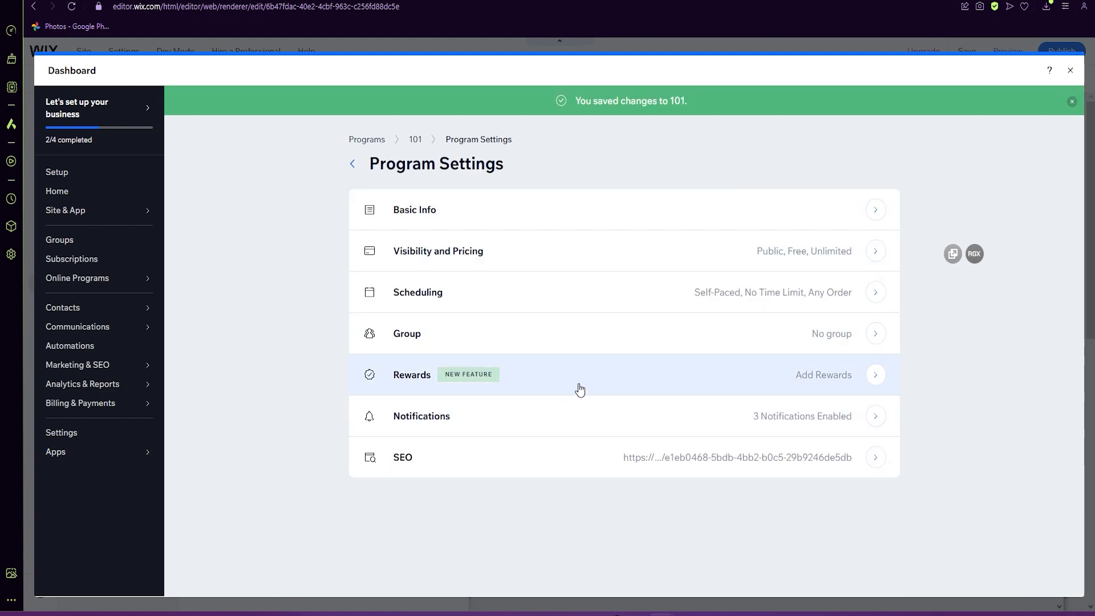
Start a new badge in the program's Rewards settings and name it Module 2.
{"action": "left_click", "coordinate": [584, 388]}
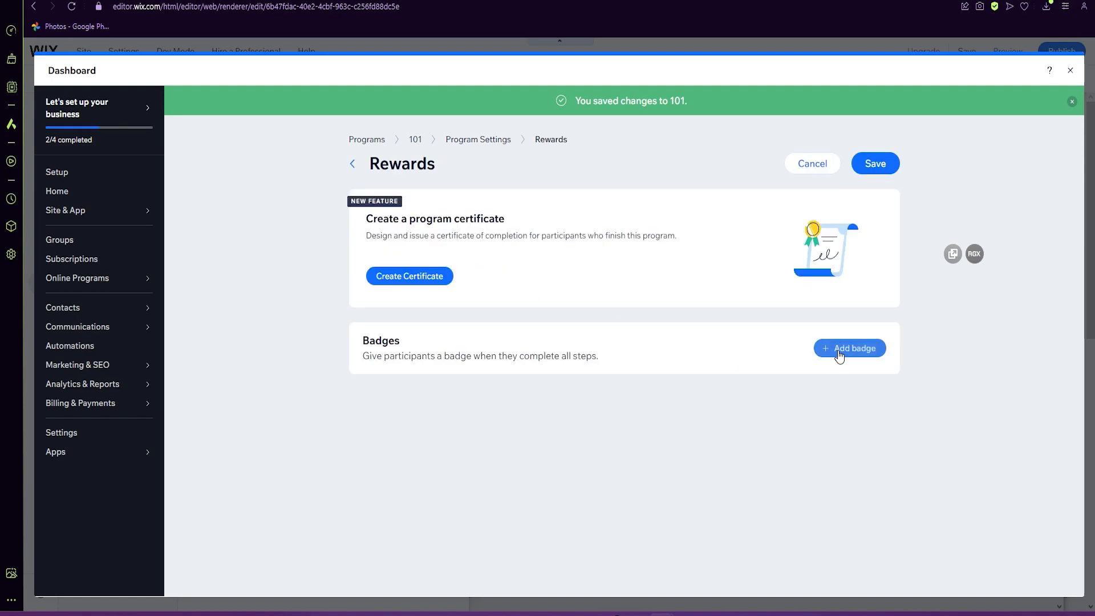
{"action": "left_click", "coordinate": [836, 351]}
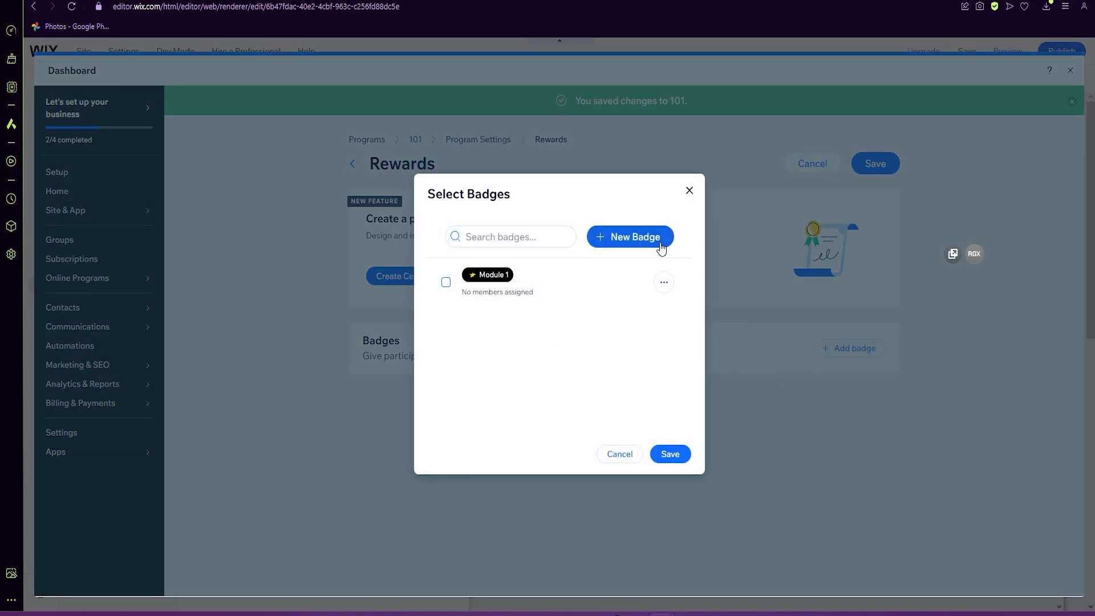
{"action": "left_click", "coordinate": [638, 238]}
{"action": "left_click", "coordinate": [371, 246]}
{"action": "type", "text": "MODULE"}
{"action": "key", "text": "BackSpace"}
{"action": "key", "text": "BackSpace"}
{"action": "key", "text": "BackSpace"}
{"action": "key", "text": "BackSpace"}
{"action": "key", "text": "BackSpace"}
{"action": "type", "text": "odule 2"}
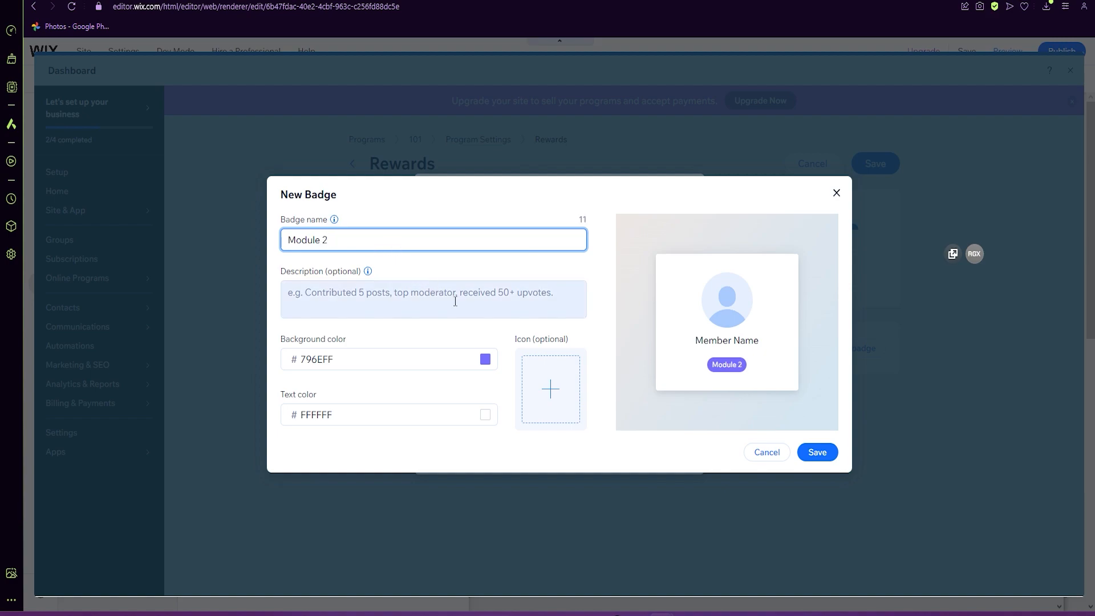
Give the badge the yellow background colour FFE74F and the Diamond vector art as its icon.
{"action": "left_click", "coordinate": [485, 360]}
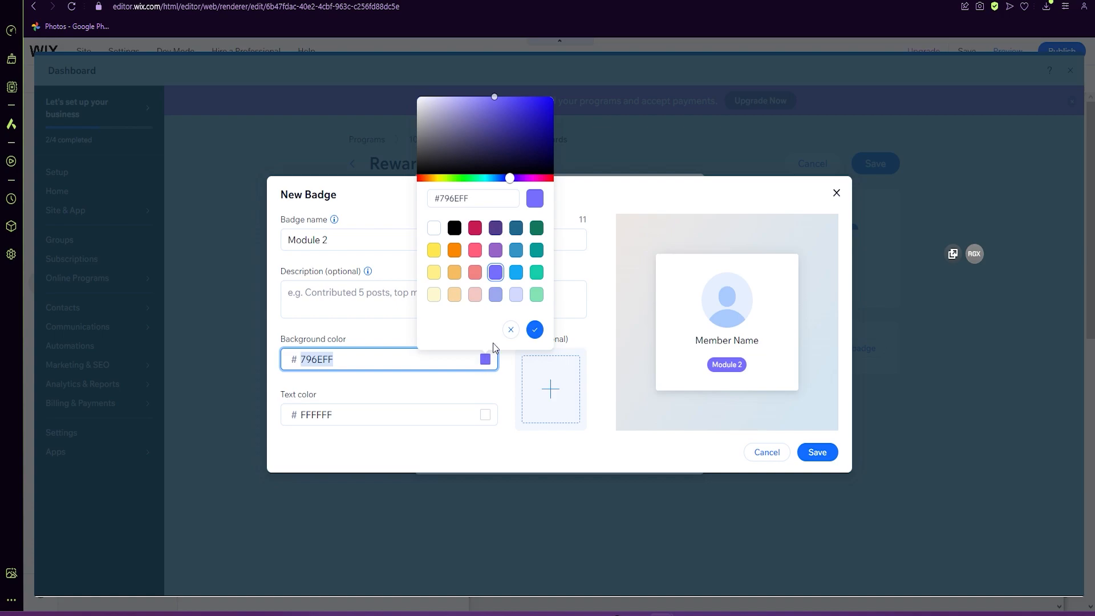
{"action": "left_click", "coordinate": [433, 251]}
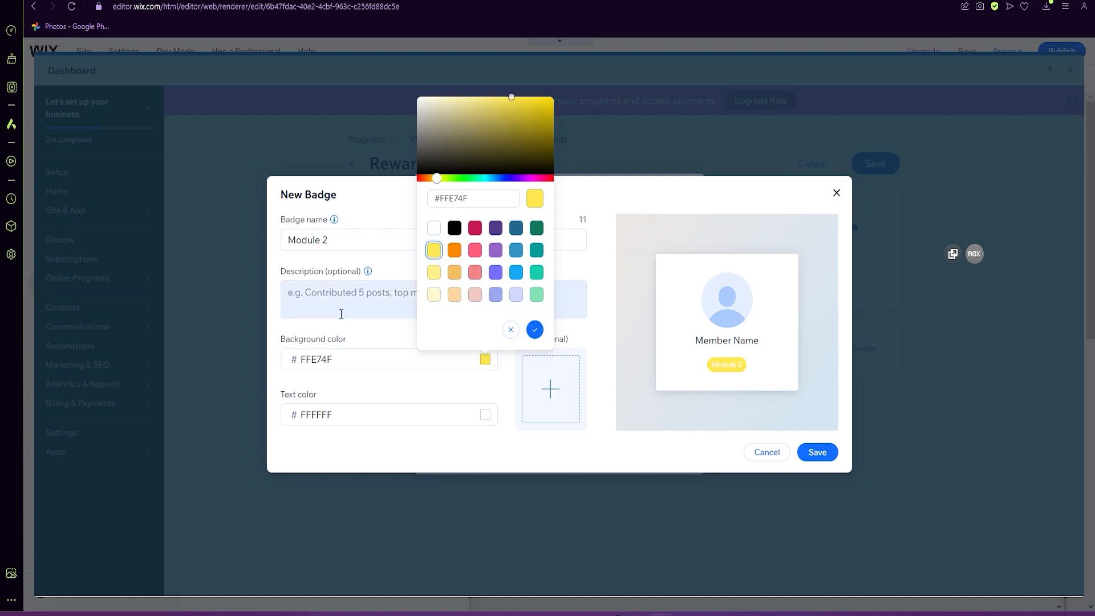
{"action": "left_click", "coordinate": [548, 396]}
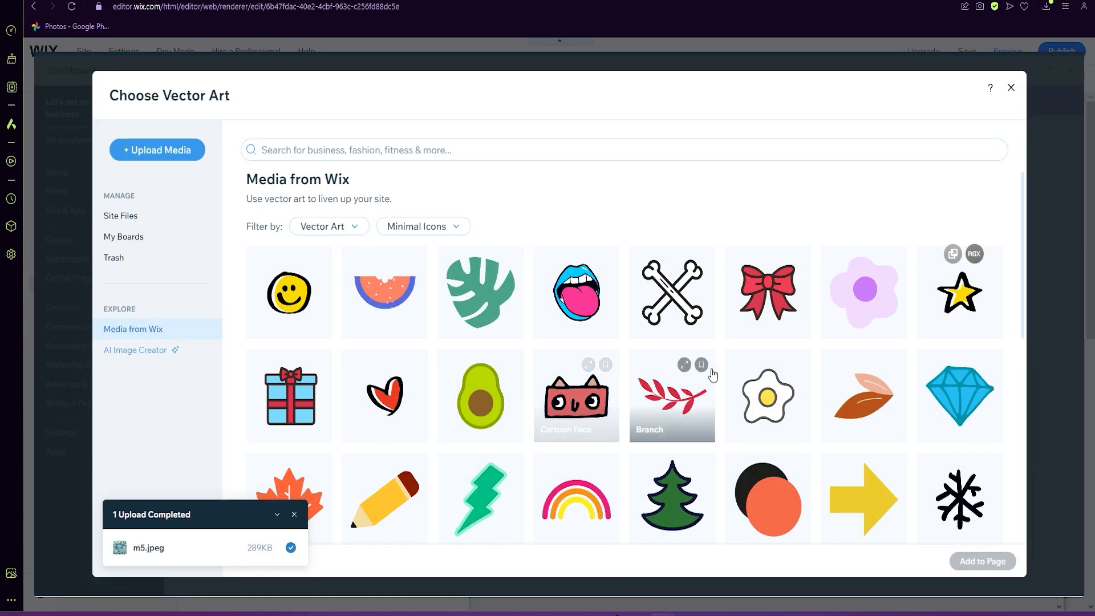
{"action": "left_click", "coordinate": [984, 364]}
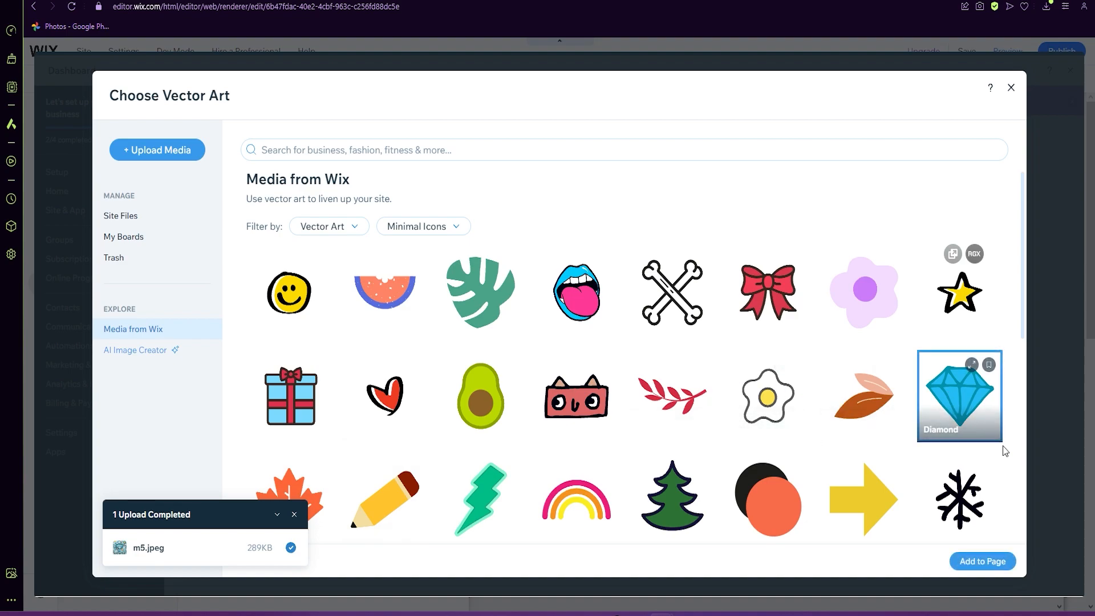
{"action": "left_click", "coordinate": [982, 561]}
Describe the badge as "complete module 2", save it, assign it to the program and save the rewards.
{"action": "left_click", "coordinate": [372, 308]}
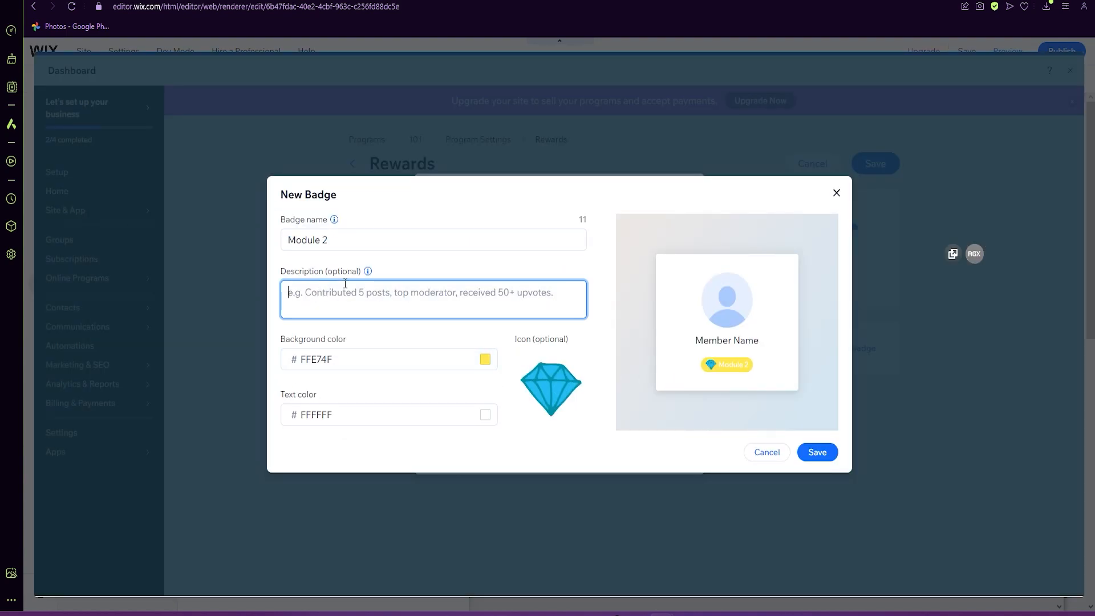
{"action": "mouse_move", "coordinate": [368, 273]}
{"action": "type", "text": "complete module 2"}
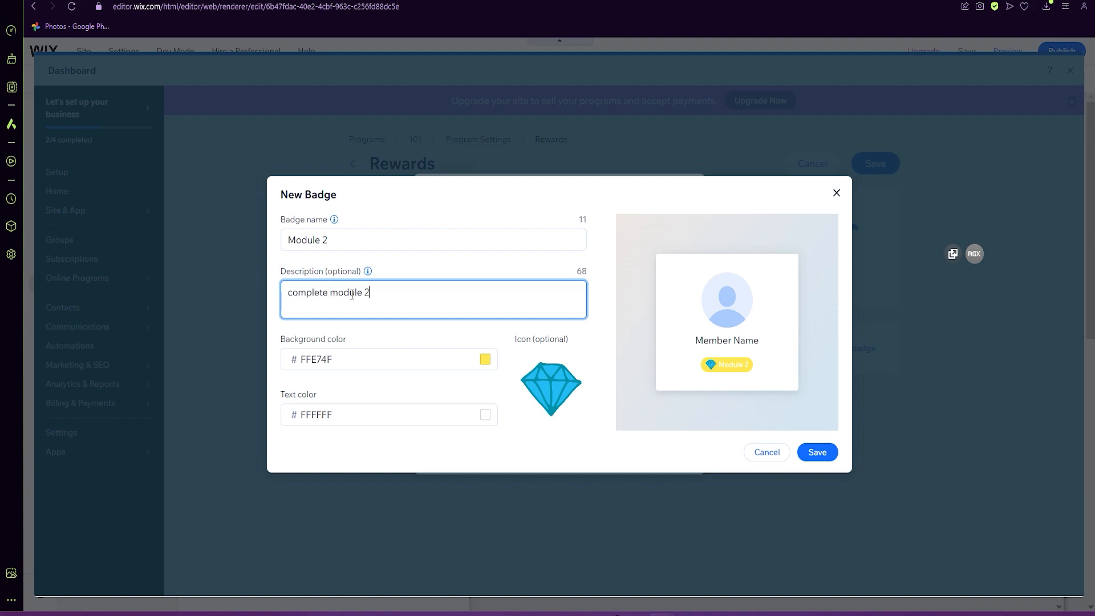
{"action": "left_click", "coordinate": [828, 456]}
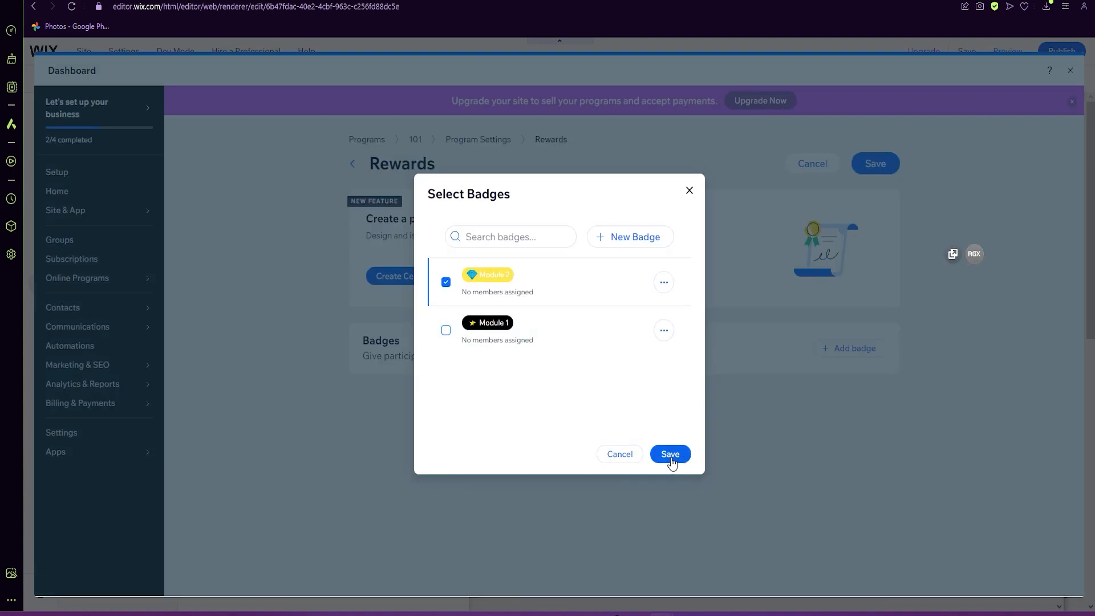
{"action": "left_click", "coordinate": [670, 454]}
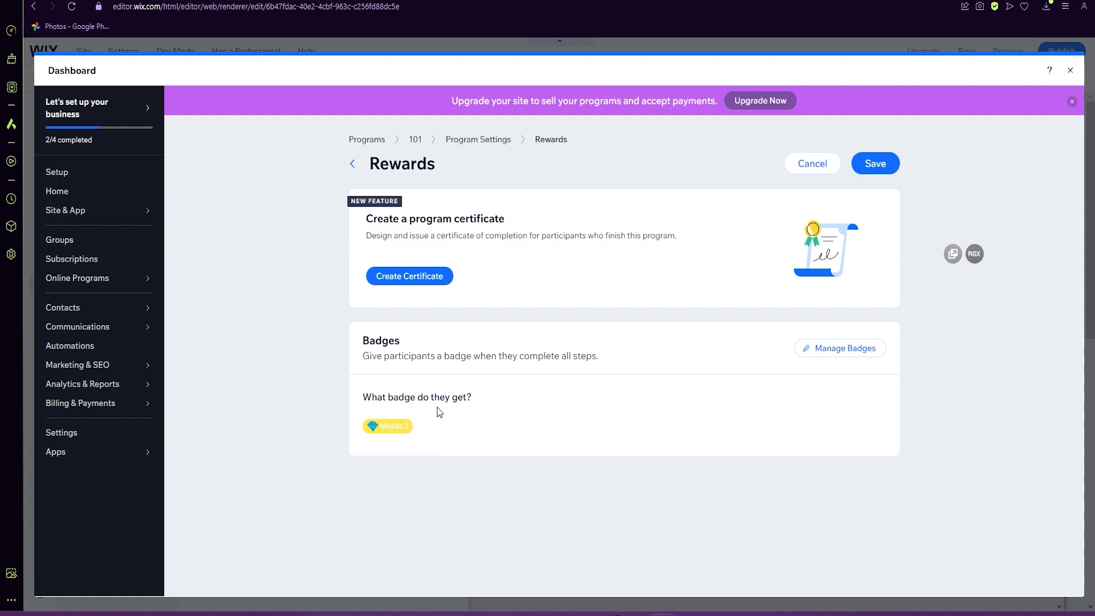
{"action": "left_click", "coordinate": [876, 164]}
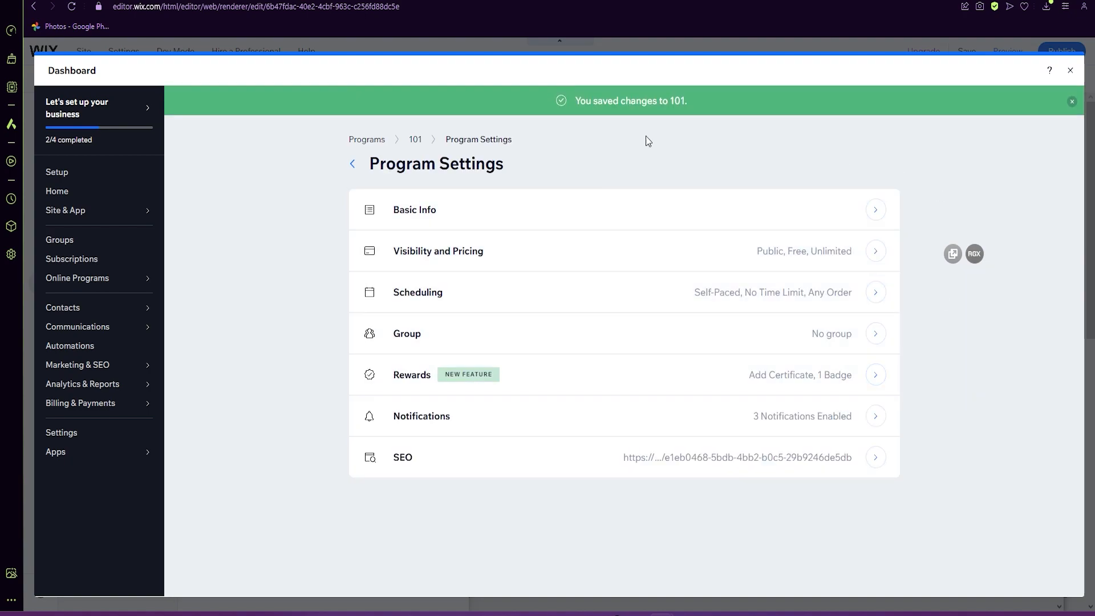
Add a step named 101 to the Introduction section of the program's content and save it.
{"action": "left_click", "coordinate": [411, 142]}
{"action": "scroll", "coordinate": [541, 359], "scroll_direction": "down", "scroll_amount": 5}
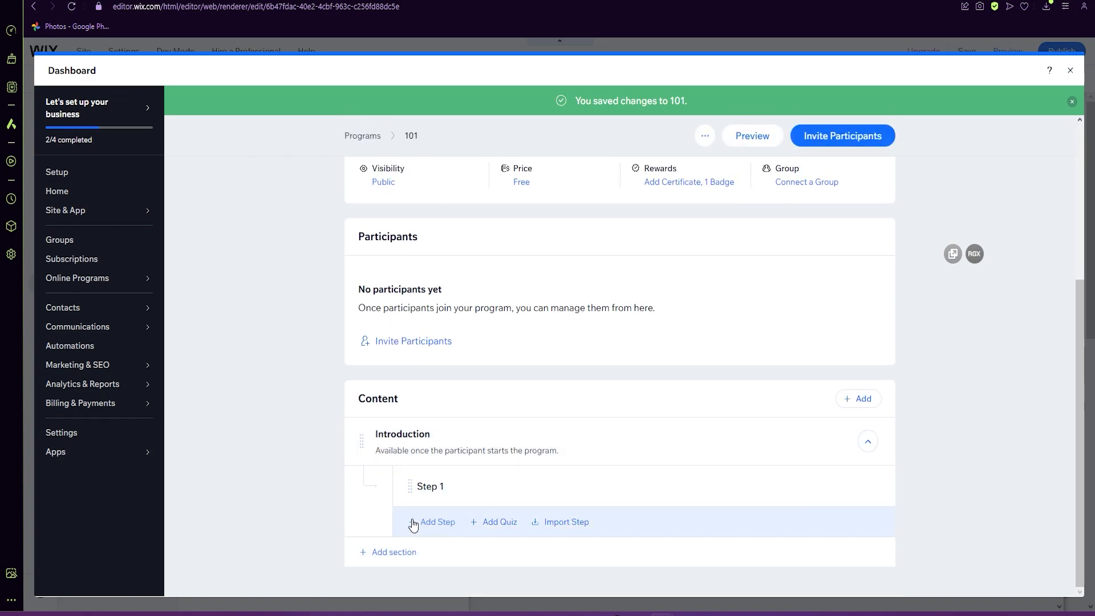
{"action": "left_click", "coordinate": [435, 522]}
{"action": "left_click", "coordinate": [493, 274]}
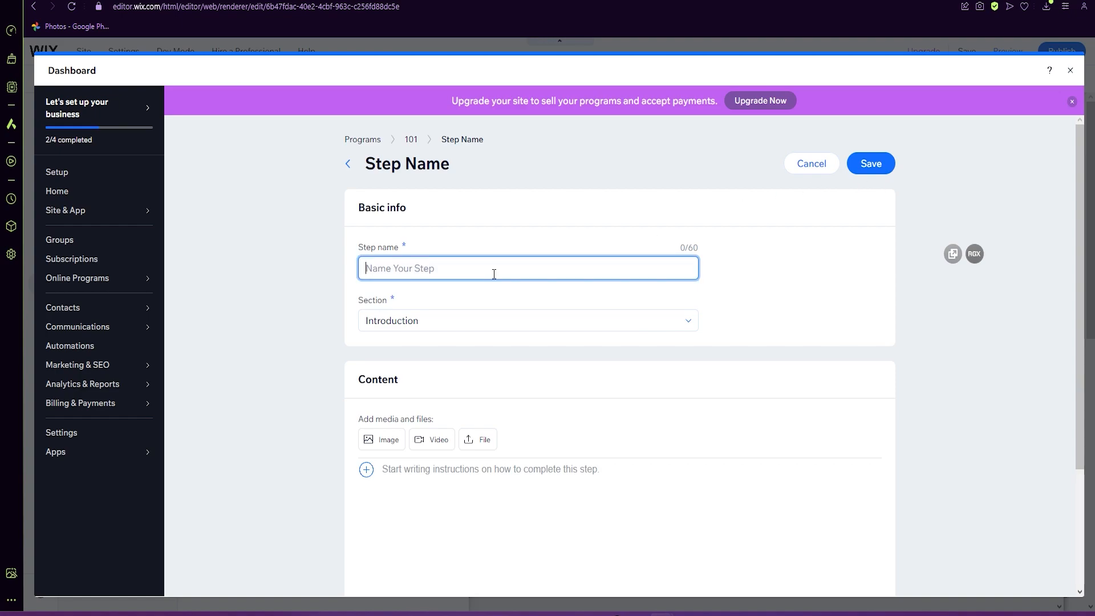
{"action": "type", "text": "101"}
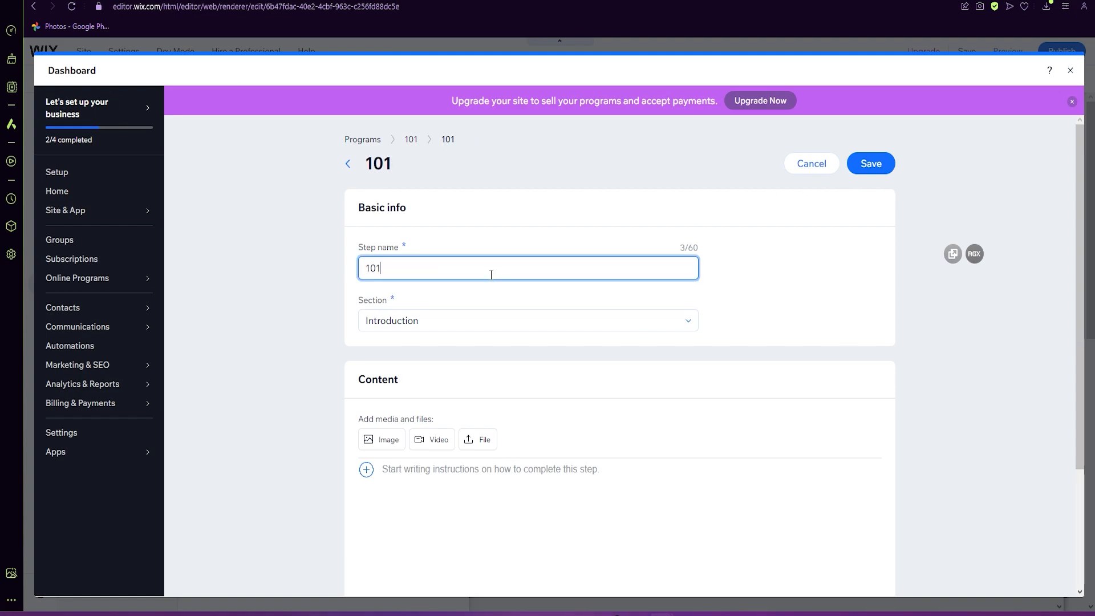
{"action": "left_click", "coordinate": [860, 165]}
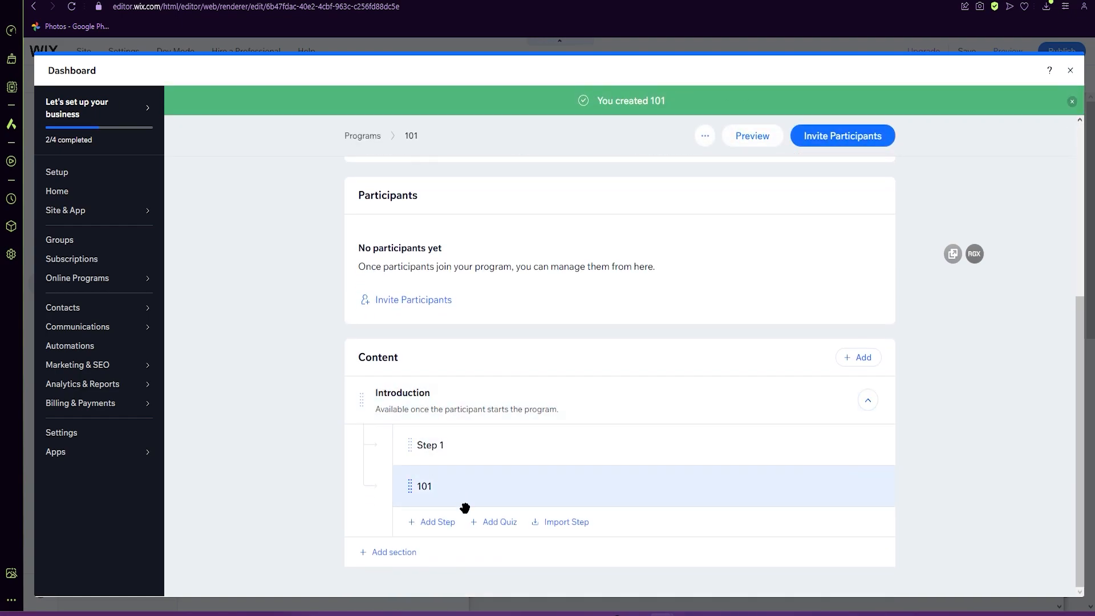
Add a new section named 201 to the program's content and save it.
{"action": "left_click", "coordinate": [383, 553]}
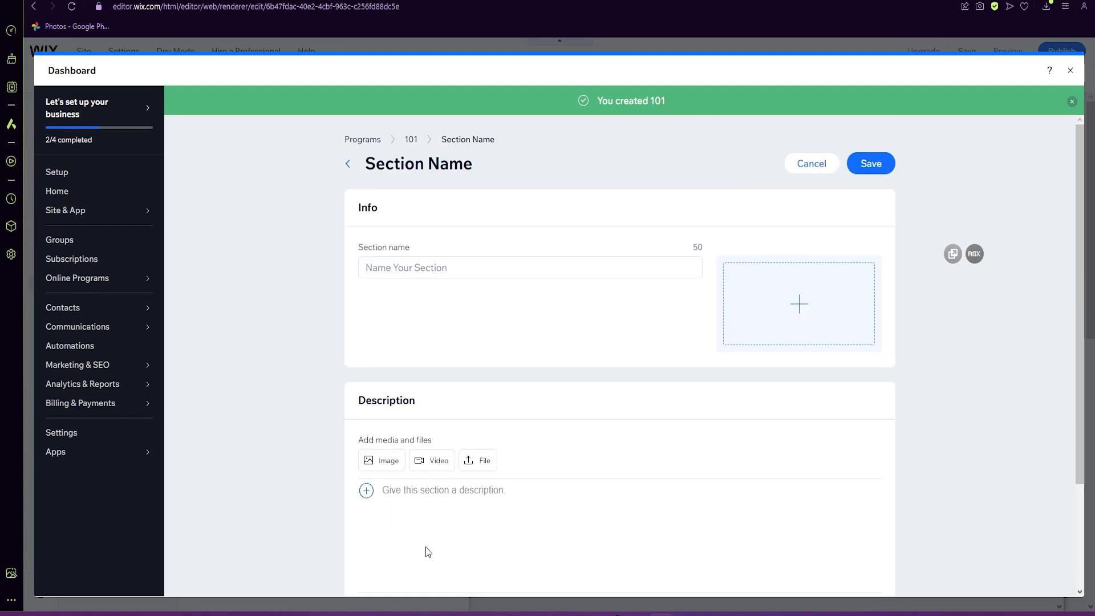
{"action": "left_click", "coordinate": [447, 270]}
{"action": "type", "text": "201"}
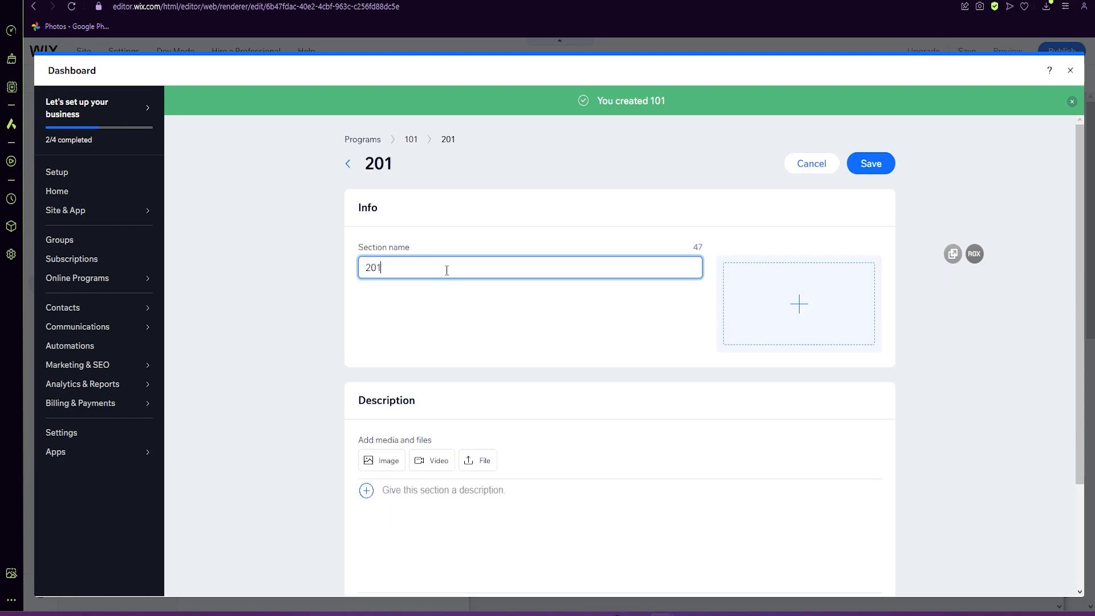
{"action": "left_click", "coordinate": [875, 169]}
{"action": "left_click", "coordinate": [573, 274]}
{"action": "type", "text": "201"}
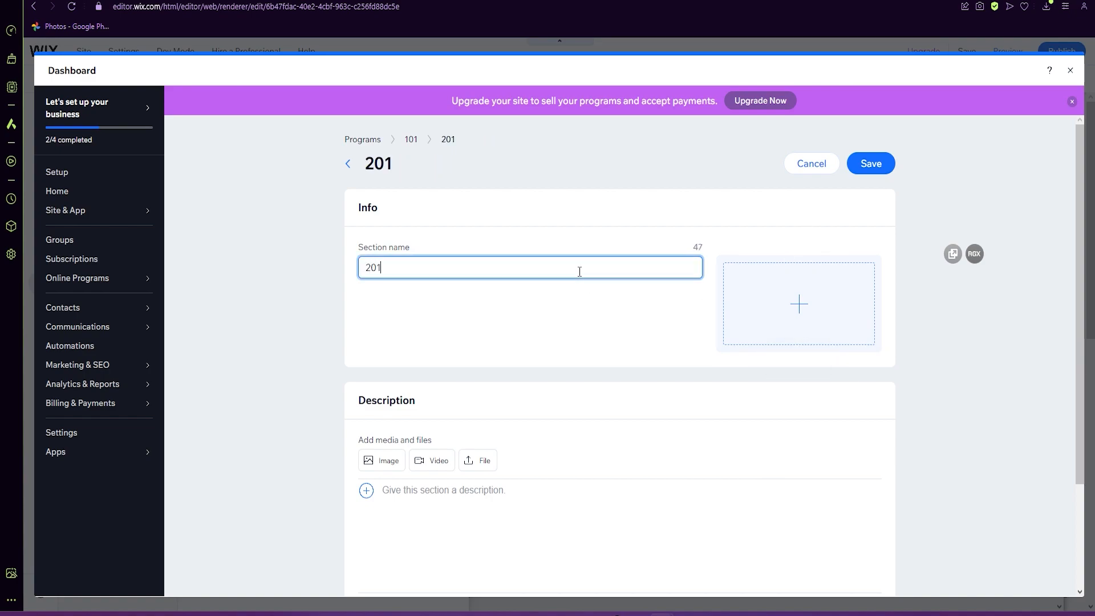
{"action": "left_click", "coordinate": [871, 164]}
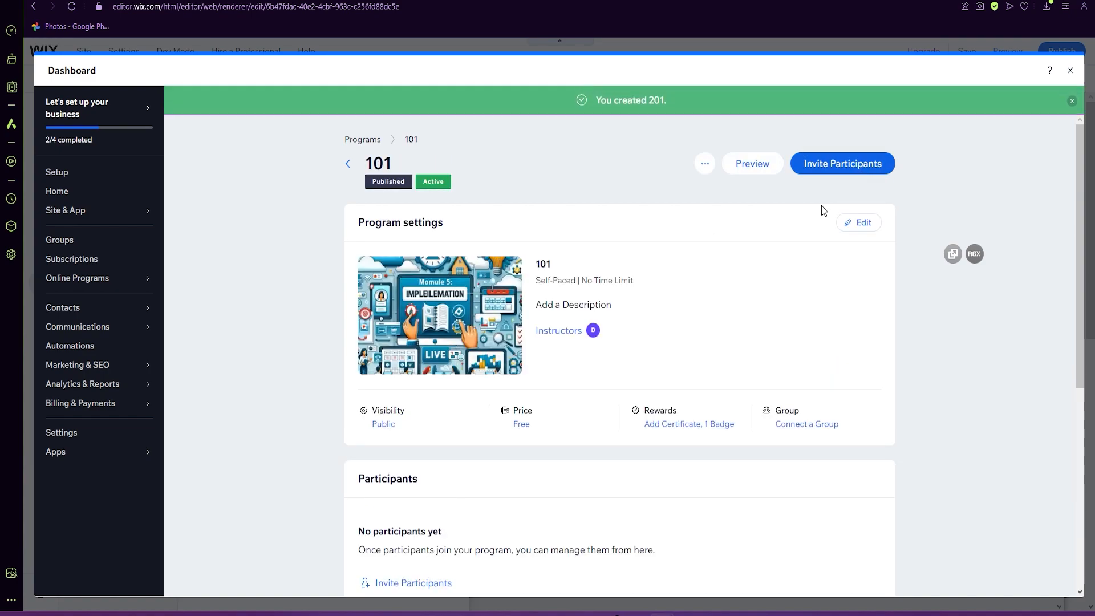
Add a step named 222 to section 201, save it and review the program's content list.
{"action": "left_click", "coordinate": [434, 516]}
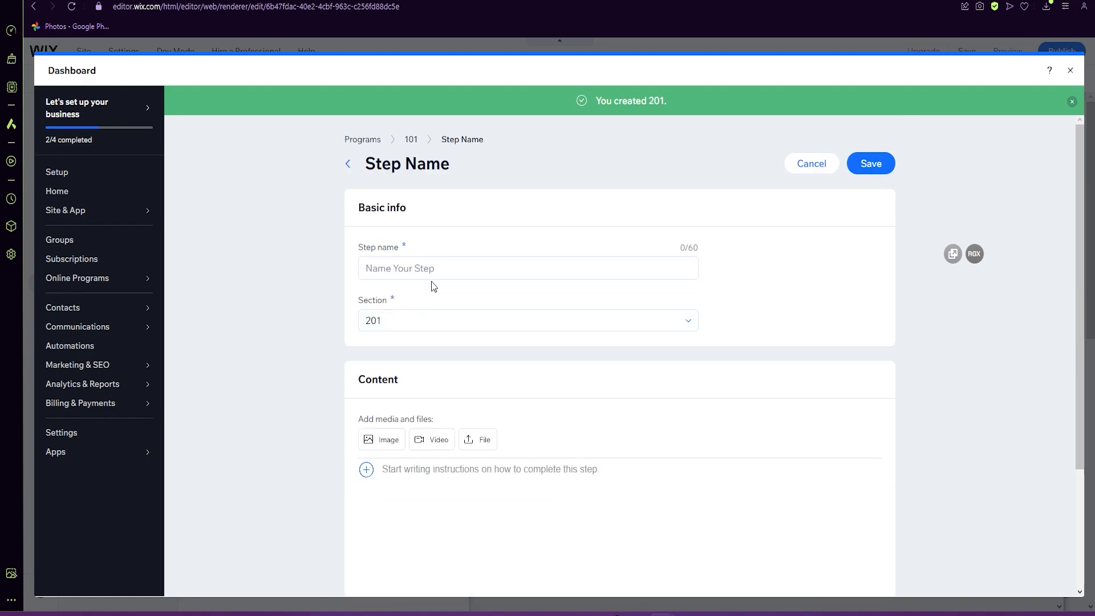
{"action": "left_click", "coordinate": [400, 266]}
{"action": "type", "text": "222"}
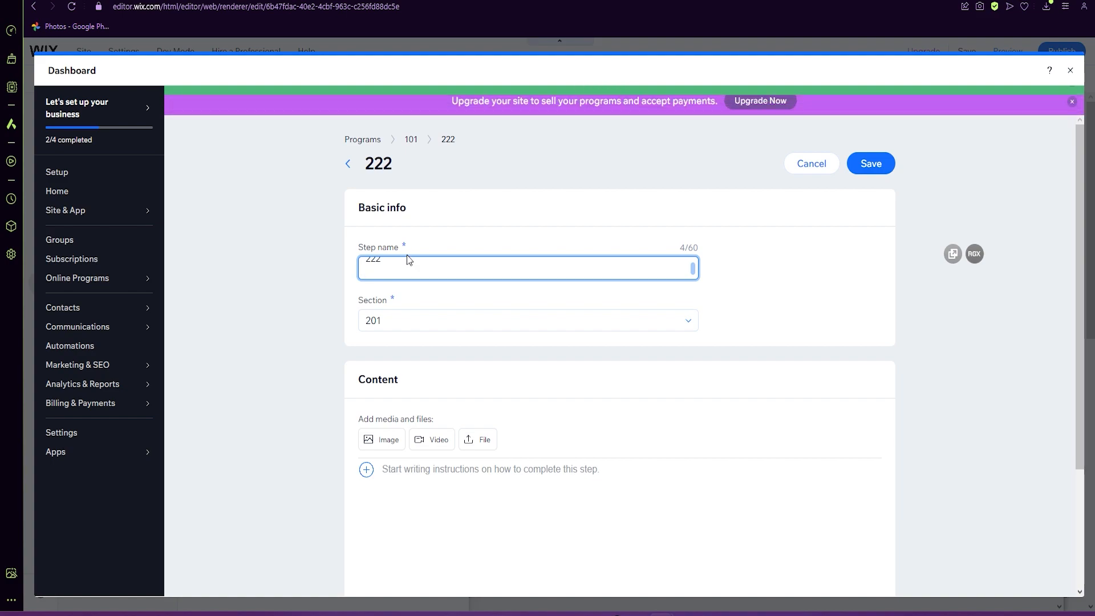
{"action": "left_click", "coordinate": [871, 163]}
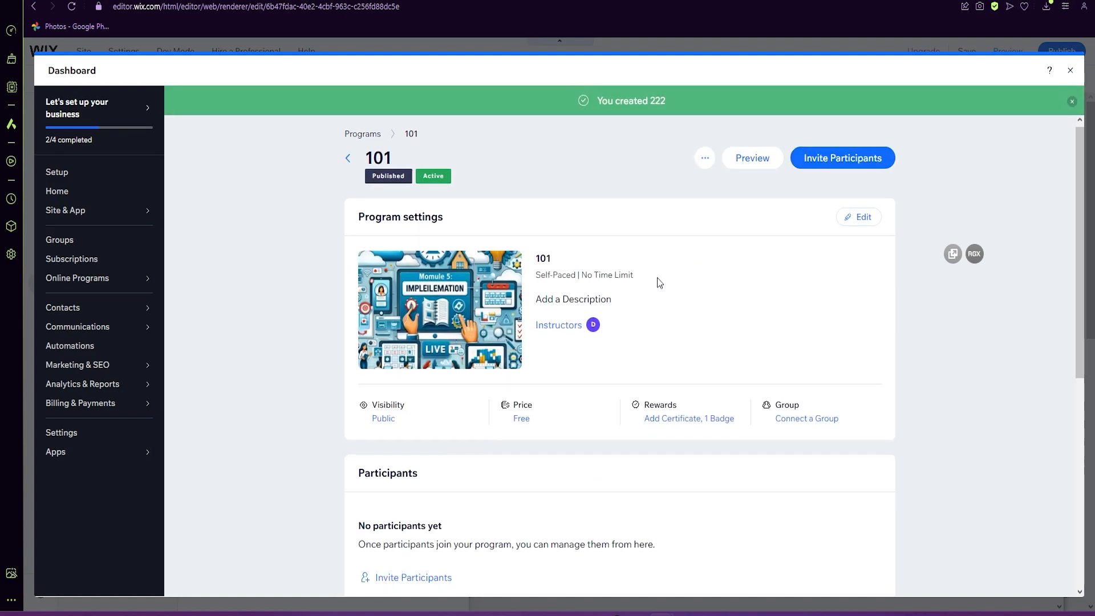
{"action": "scroll", "coordinate": [635, 286], "scroll_direction": "down", "scroll_amount": 6}
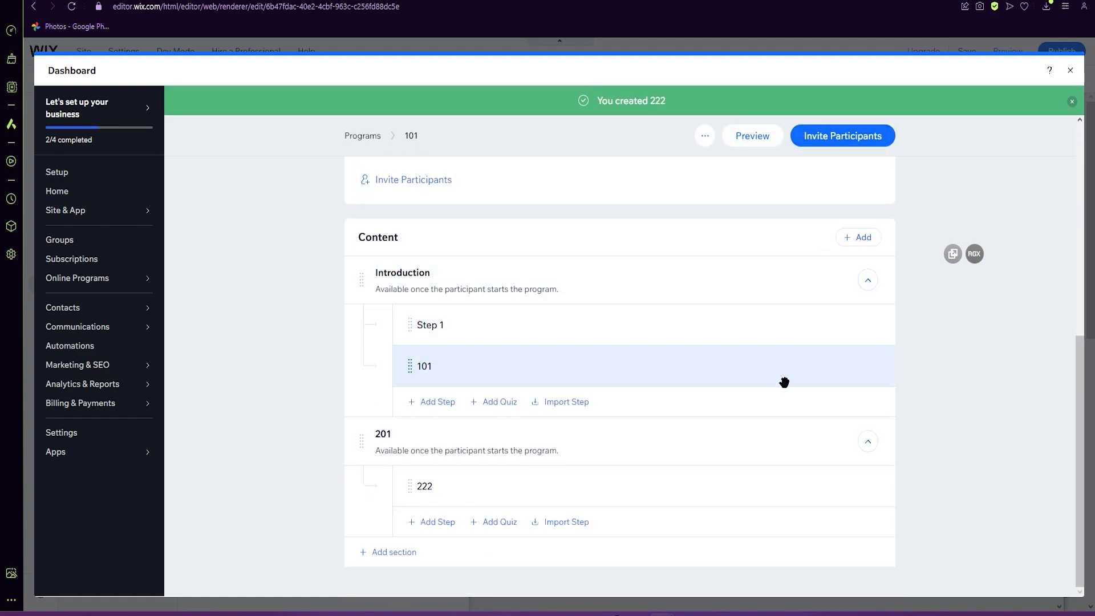
Preview program 101 in both the visitor and participant views, checking its details, sections and rewards, and close the preview.
{"action": "scroll", "coordinate": [786, 388], "scroll_direction": "up", "scroll_amount": 7}
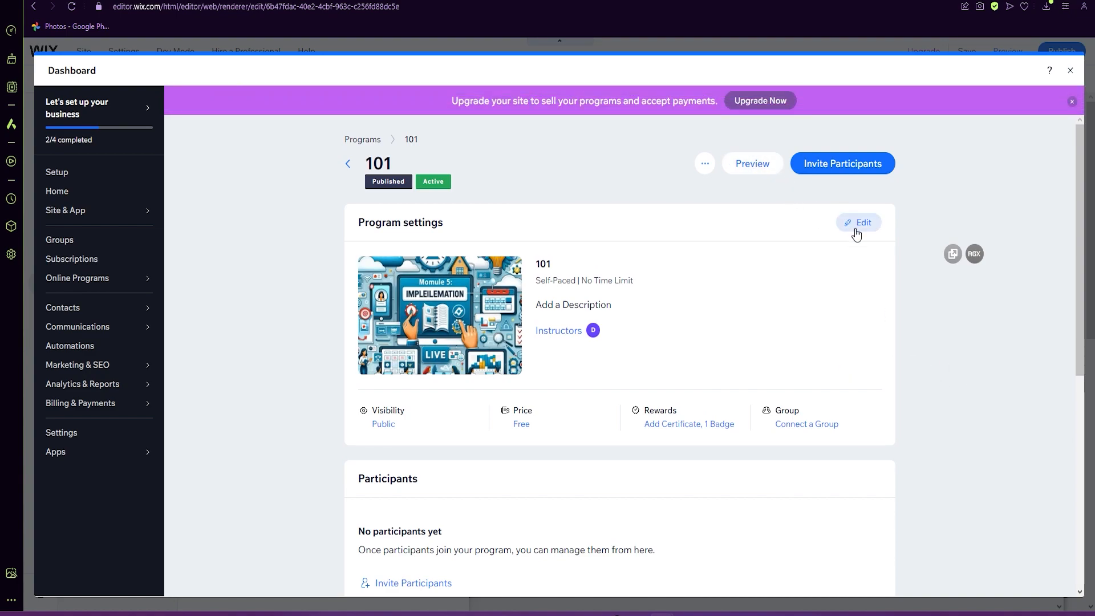
{"action": "left_click", "coordinate": [753, 166]}
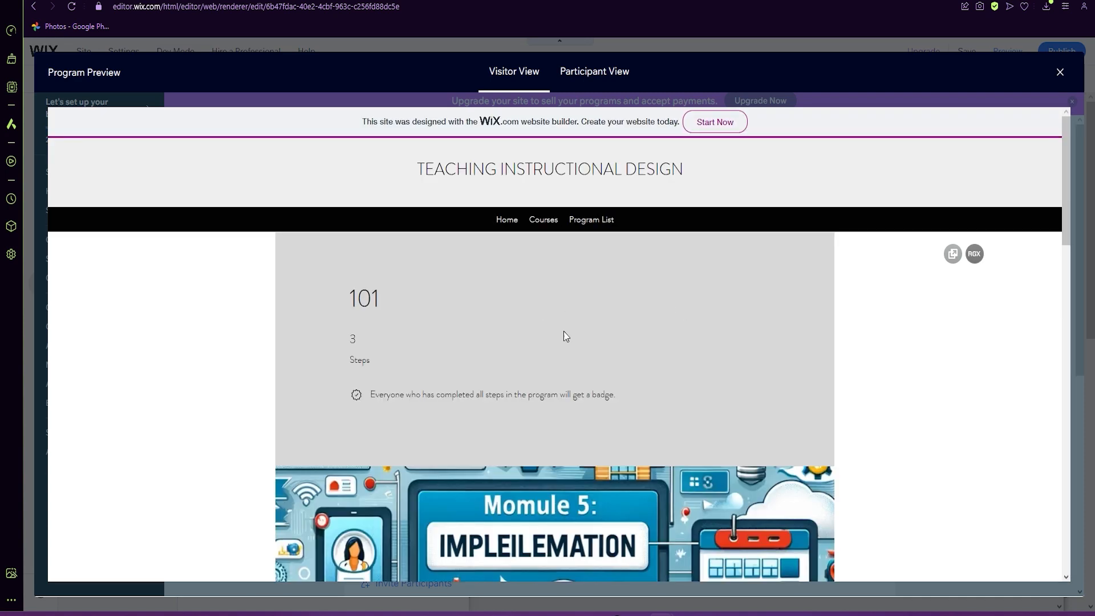
{"action": "scroll", "coordinate": [579, 333], "scroll_direction": "down", "scroll_amount": 4}
{"action": "scroll", "coordinate": [580, 334], "scroll_direction": "down", "scroll_amount": 10}
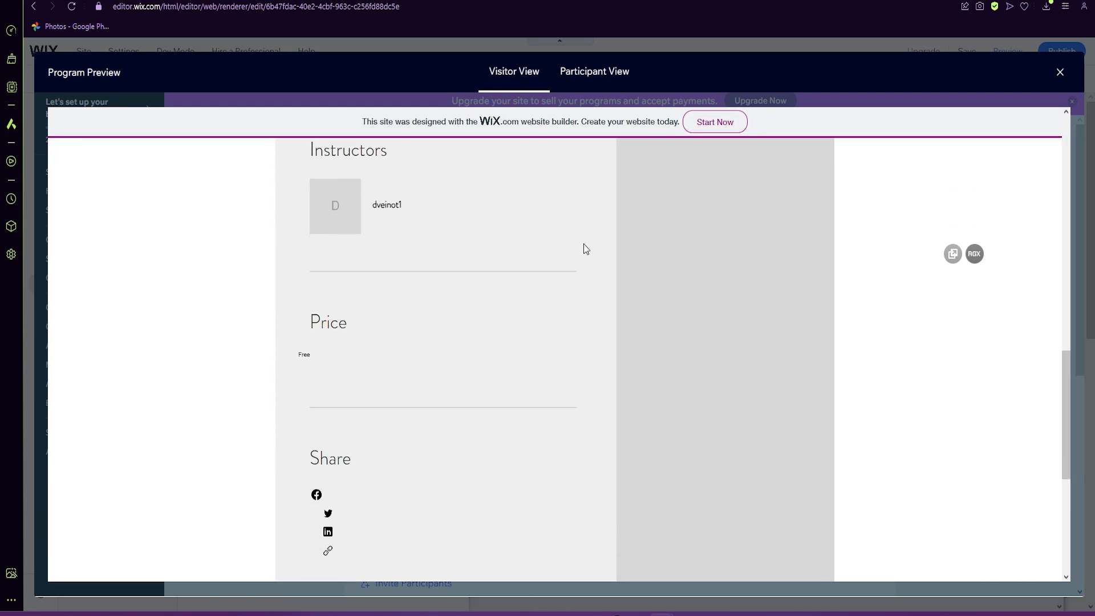
{"action": "left_click", "coordinate": [581, 79]}
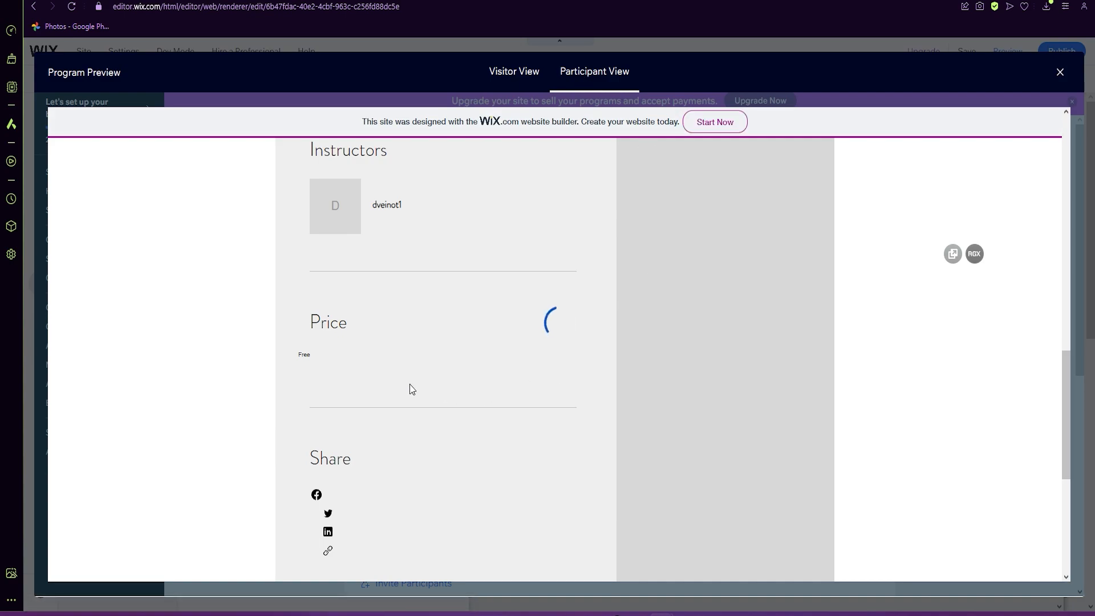
{"action": "scroll", "coordinate": [412, 389], "scroll_direction": "down", "scroll_amount": 5}
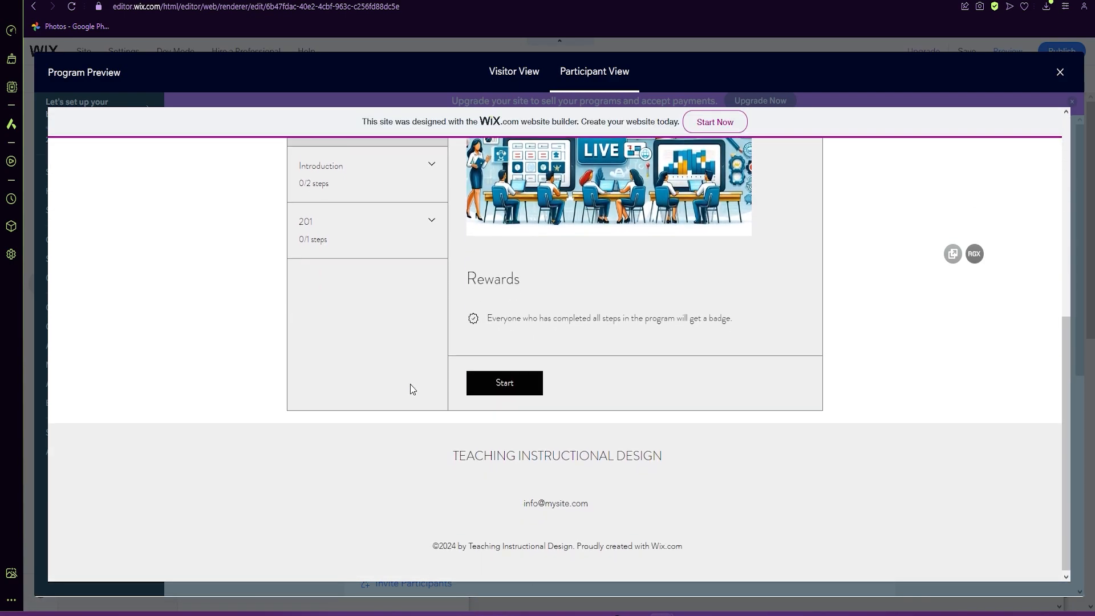
{"action": "scroll", "coordinate": [413, 389], "scroll_direction": "up", "scroll_amount": 5}
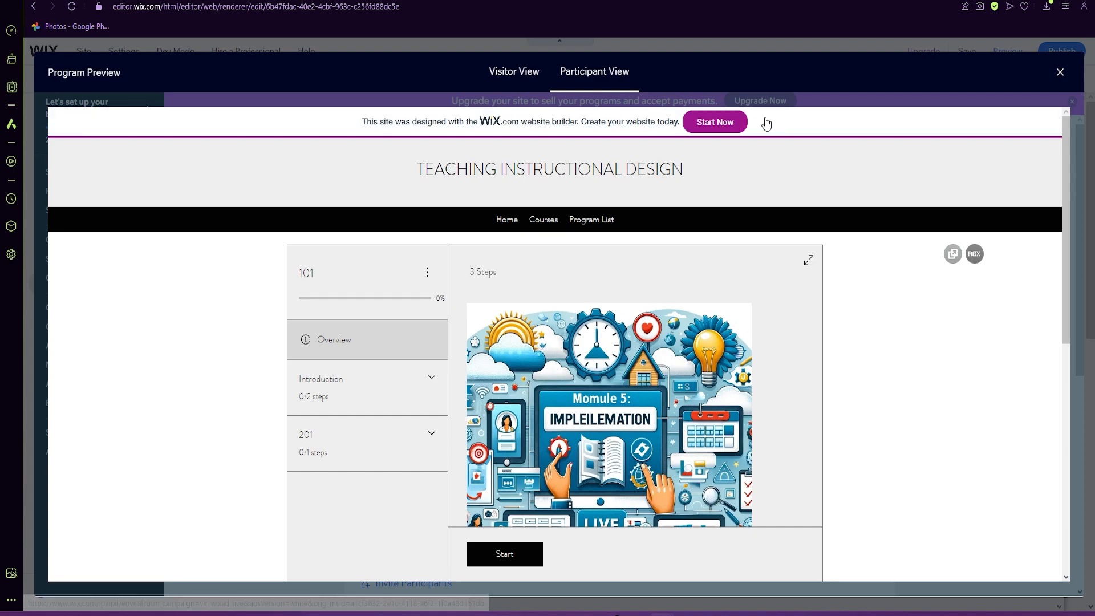
{"action": "left_click", "coordinate": [1060, 72]}
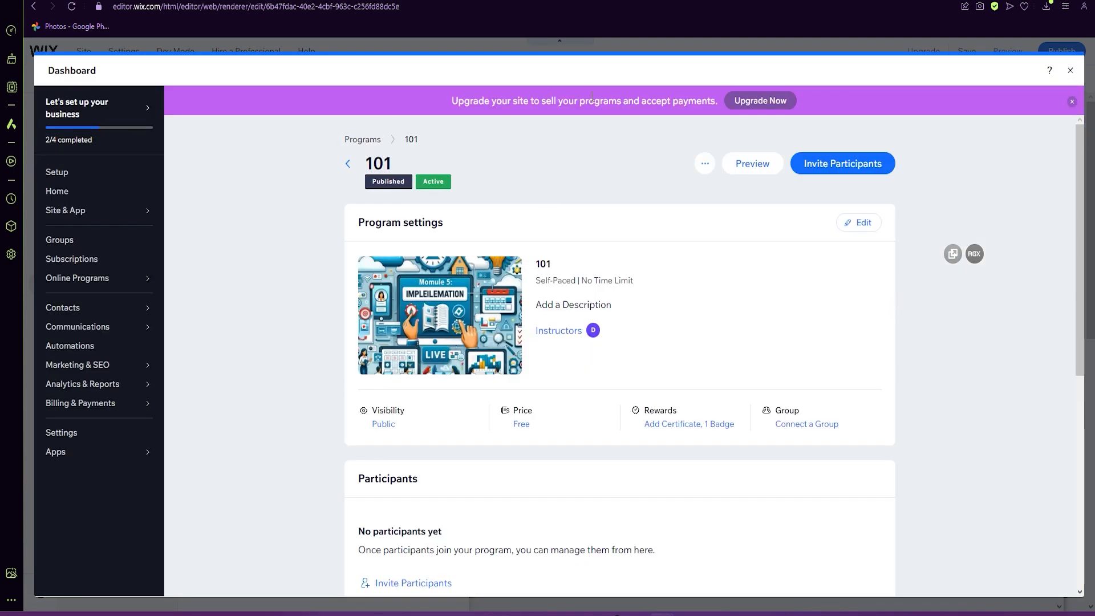
Close the dashboard and the online programs management panel to return to the Program List page in the editor.
{"action": "left_click", "coordinate": [1069, 70]}
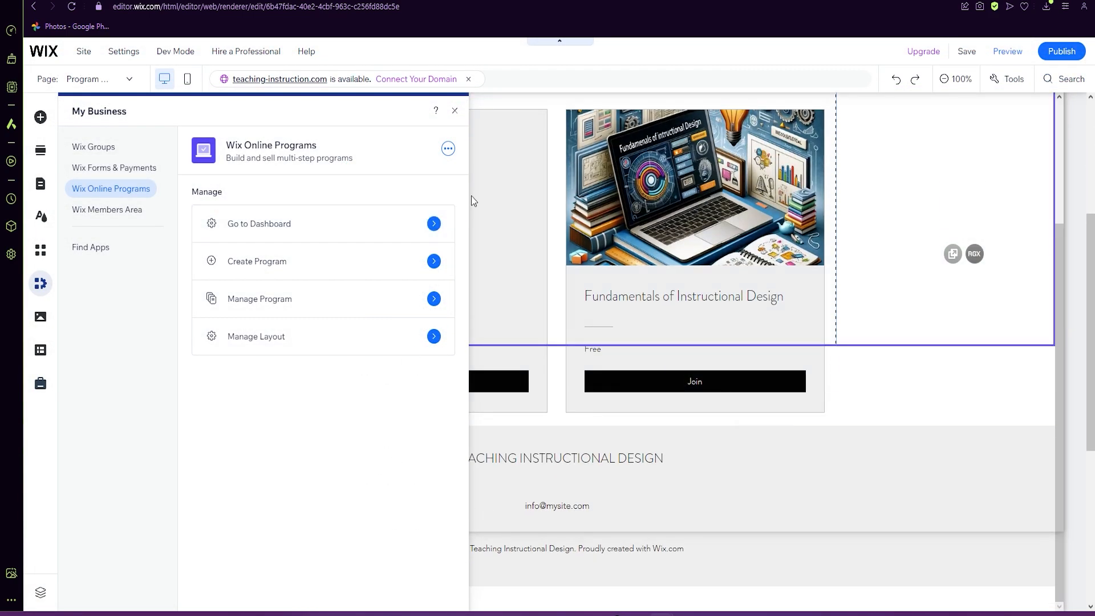
{"action": "left_click", "coordinate": [454, 110]}
{"action": "scroll", "coordinate": [451, 285], "scroll_direction": "down", "scroll_amount": 2}
{"action": "scroll", "coordinate": [558, 242], "scroll_direction": "up", "scroll_amount": 4}
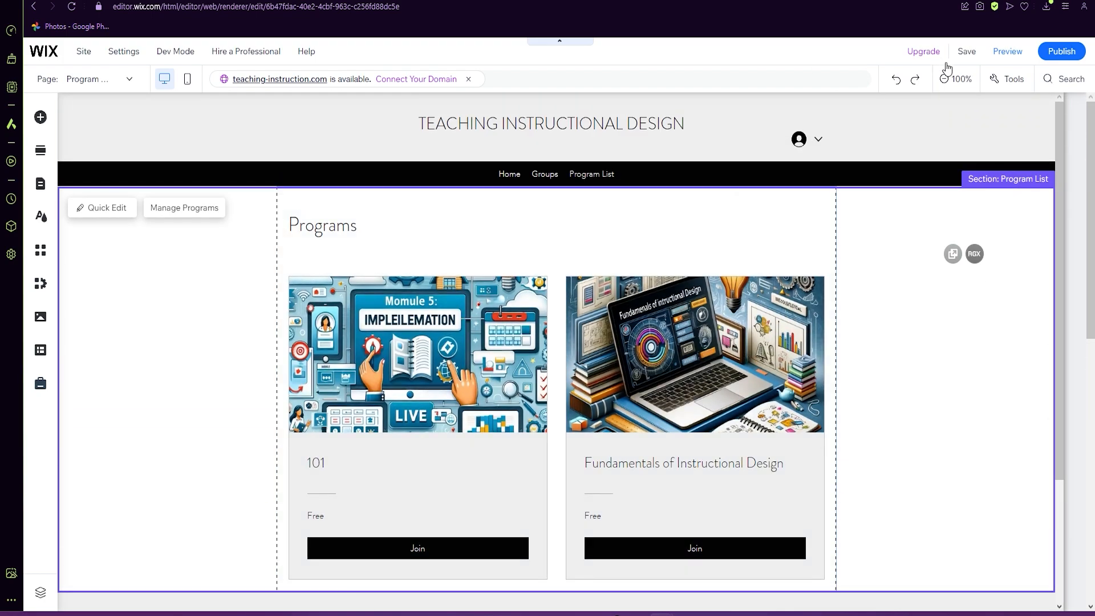
Preview the site, open program 101 from the program list and expand its Introduction and 201 sections.
{"action": "left_click", "coordinate": [1016, 55]}
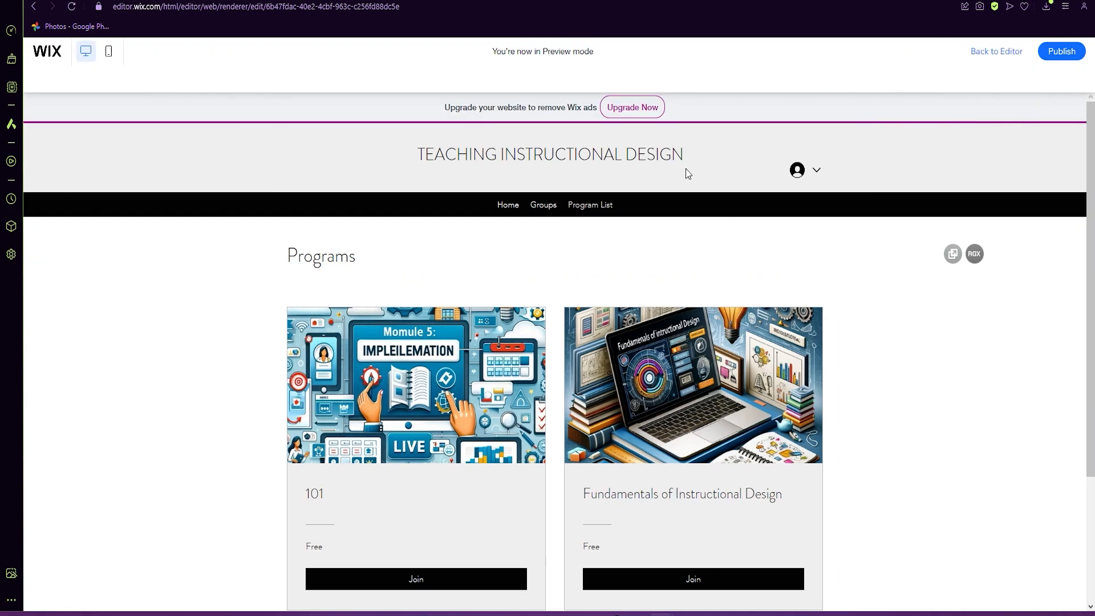
{"action": "scroll", "coordinate": [533, 402], "scroll_direction": "down", "scroll_amount": 3}
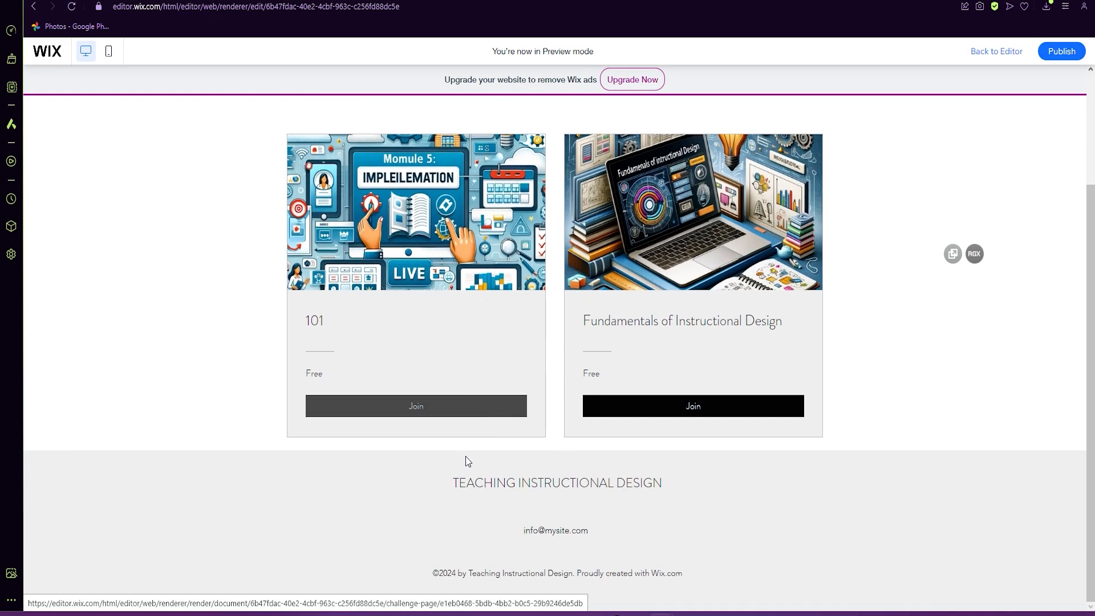
{"action": "left_click", "coordinate": [600, 405]}
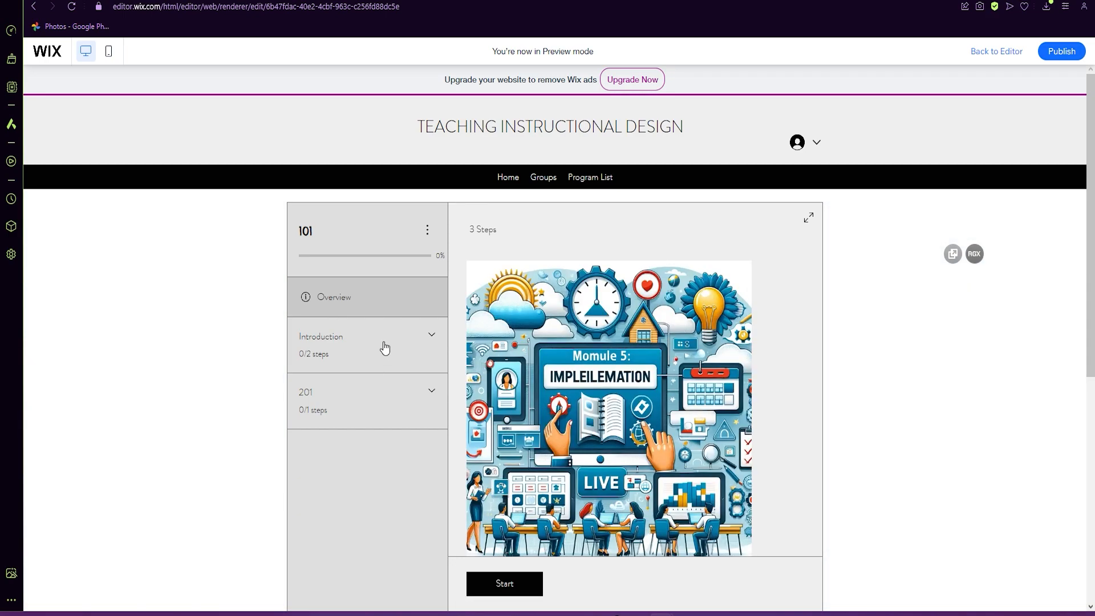
{"action": "left_click", "coordinate": [388, 353]}
{"action": "left_click", "coordinate": [381, 475]}
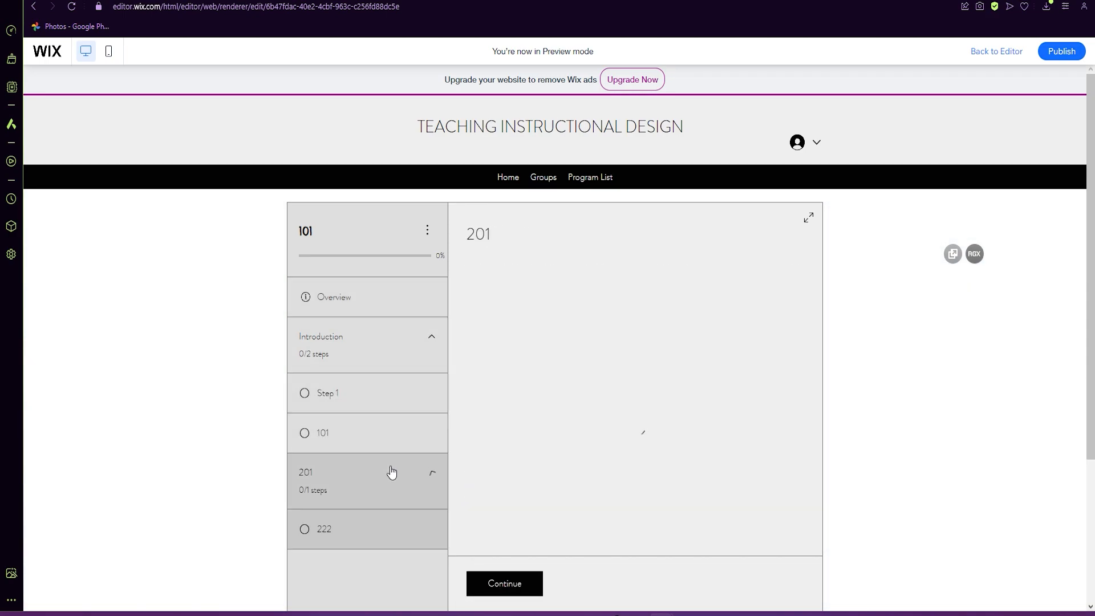
{"action": "scroll", "coordinate": [528, 438], "scroll_direction": "down", "scroll_amount": 2}
{"action": "scroll", "coordinate": [526, 437], "scroll_direction": "down", "scroll_amount": 2}
{"action": "scroll", "coordinate": [524, 437], "scroll_direction": "up", "scroll_amount": 4}
Check the full Home page and the Groups page with its feed in the desktop preview.
{"action": "left_click", "coordinate": [508, 181]}
{"action": "scroll", "coordinate": [540, 343], "scroll_direction": "down", "scroll_amount": 6}
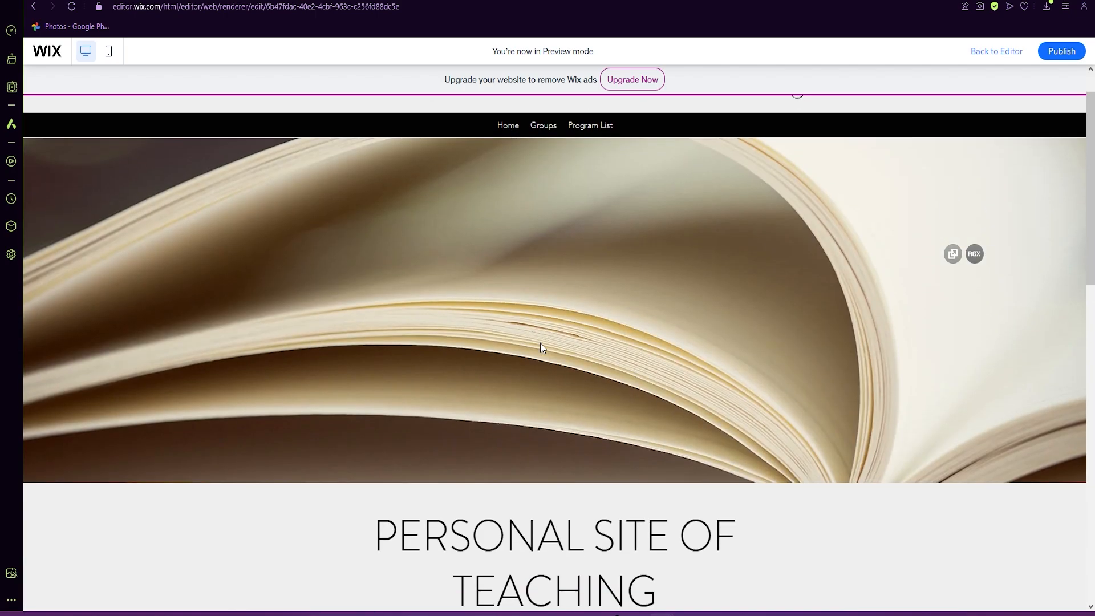
{"action": "scroll", "coordinate": [543, 341], "scroll_direction": "down", "scroll_amount": 6}
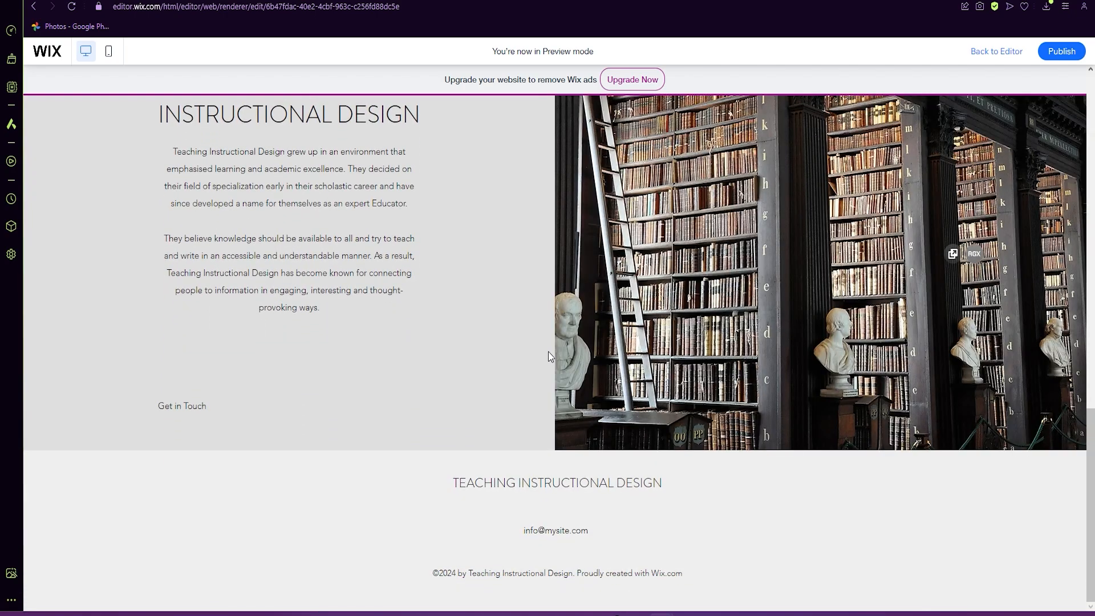
{"action": "scroll", "coordinate": [549, 342], "scroll_direction": "up", "scroll_amount": 10}
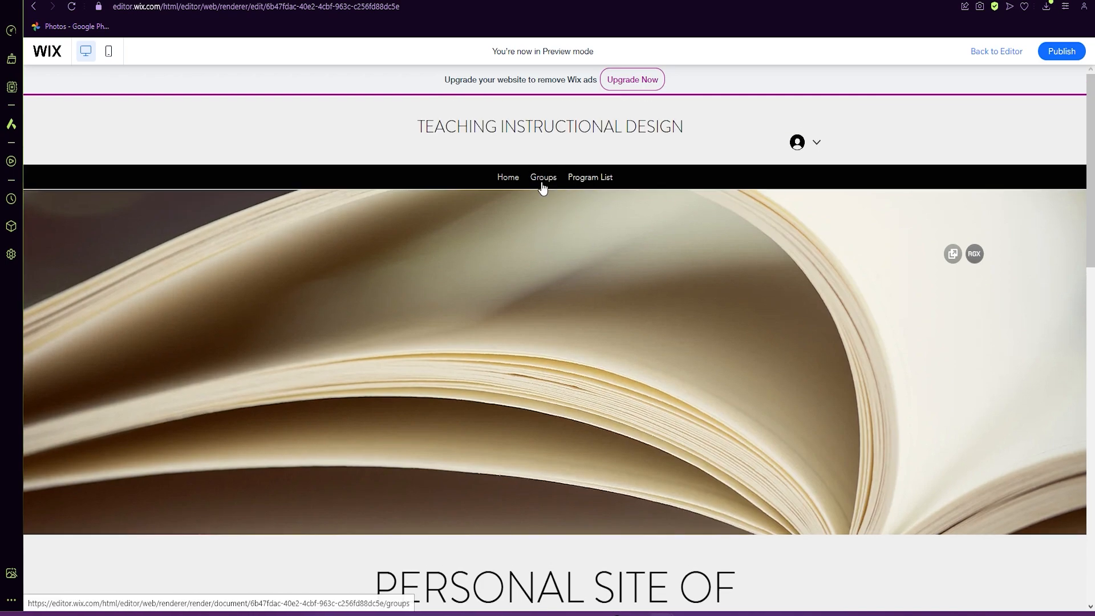
{"action": "left_click", "coordinate": [543, 180]}
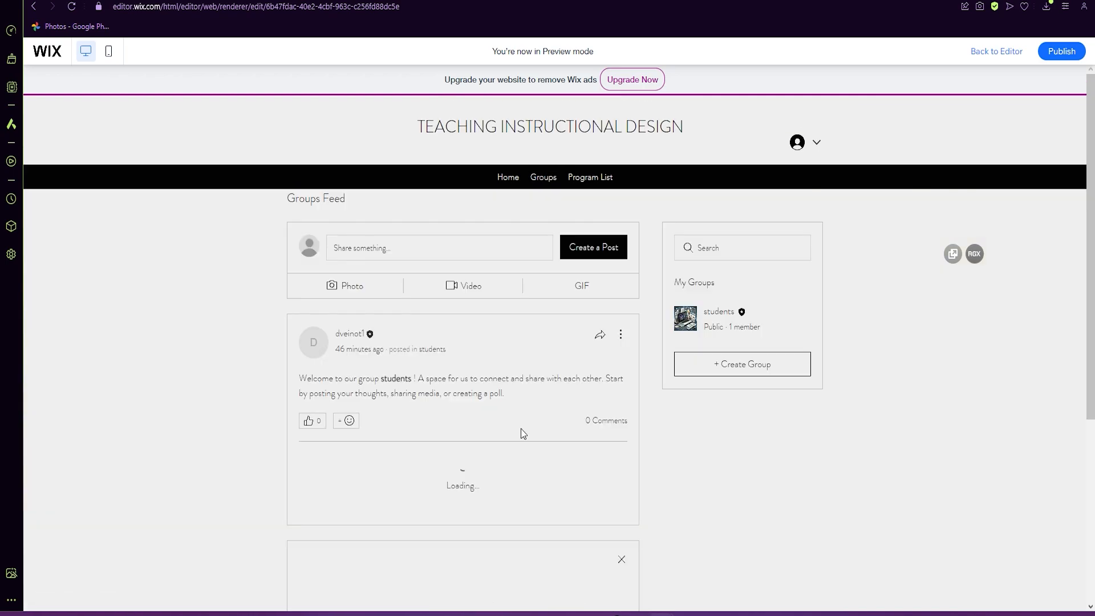
{"action": "scroll", "coordinate": [524, 434], "scroll_direction": "down", "scroll_amount": 5}
{"action": "scroll", "coordinate": [524, 434], "scroll_direction": "up", "scroll_amount": 5}
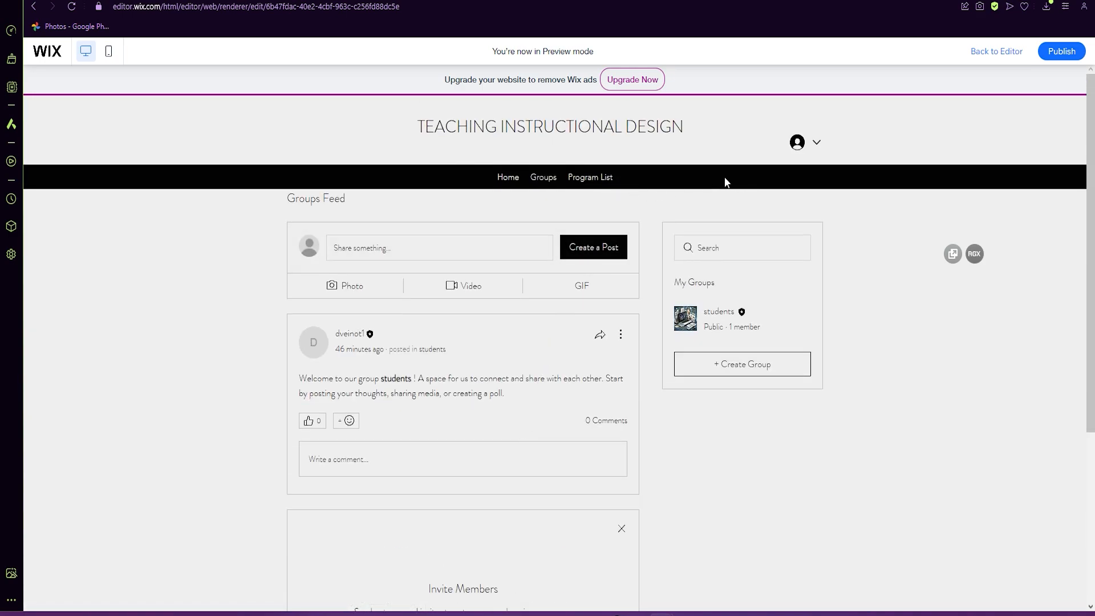
Check the Program List page and the member's My Account page in the desktop preview.
{"action": "left_click", "coordinate": [595, 177]}
{"action": "left_click", "coordinate": [797, 146]}
{"action": "left_click", "coordinate": [797, 176]}
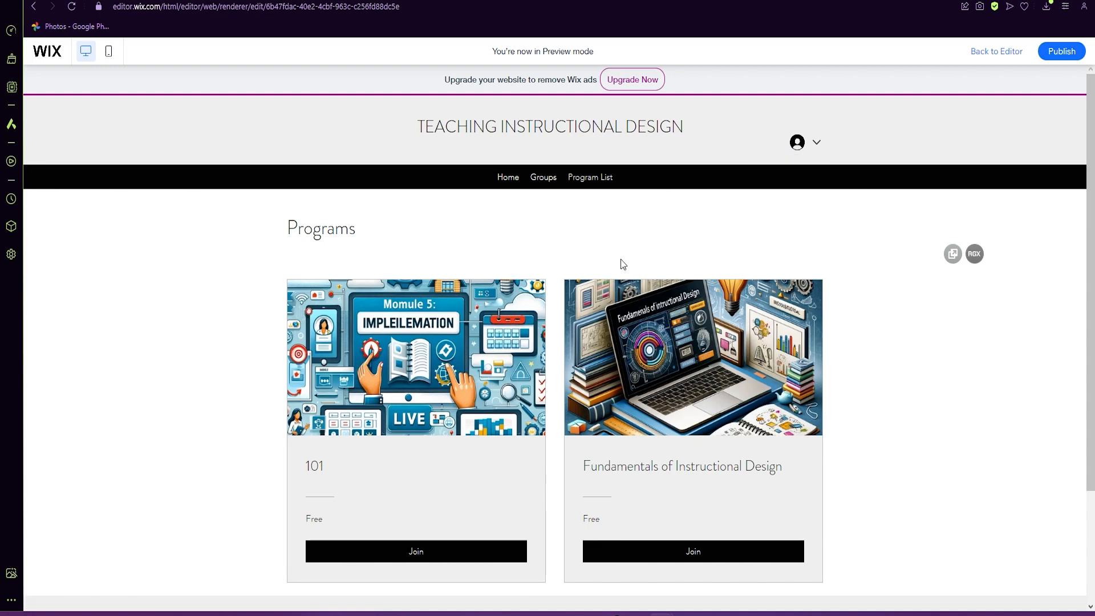
{"action": "scroll", "coordinate": [430, 310], "scroll_direction": "down", "scroll_amount": 3}
{"action": "scroll", "coordinate": [430, 310], "scroll_direction": "up", "scroll_amount": 3}
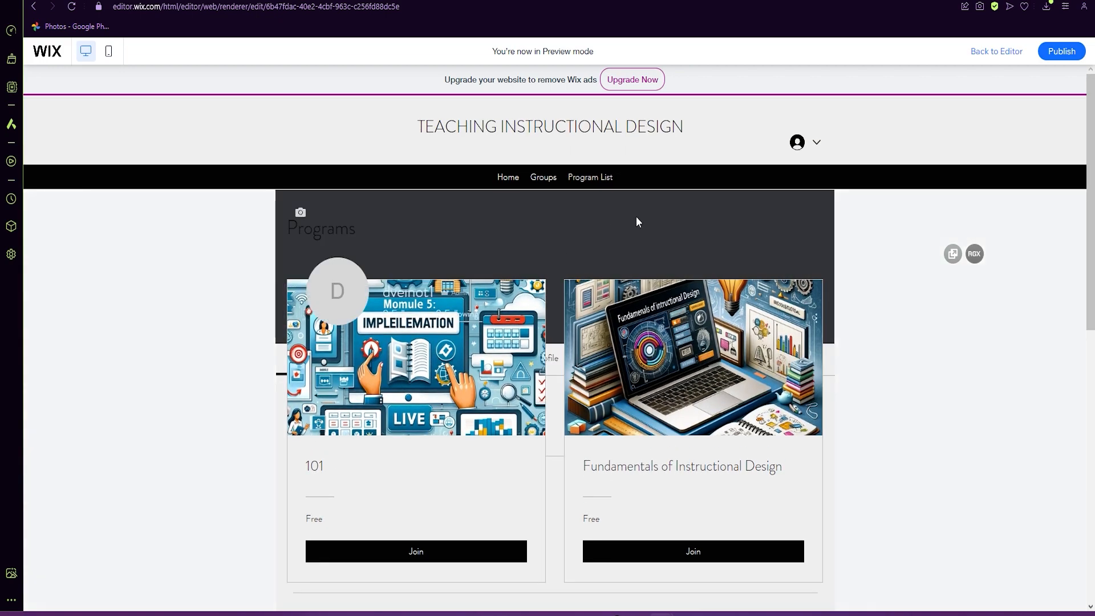
{"action": "scroll", "coordinate": [628, 348], "scroll_direction": "down", "scroll_amount": 5}
{"action": "scroll", "coordinate": [627, 350], "scroll_direction": "down", "scroll_amount": 3}
{"action": "scroll", "coordinate": [629, 351], "scroll_direction": "up", "scroll_amount": 8}
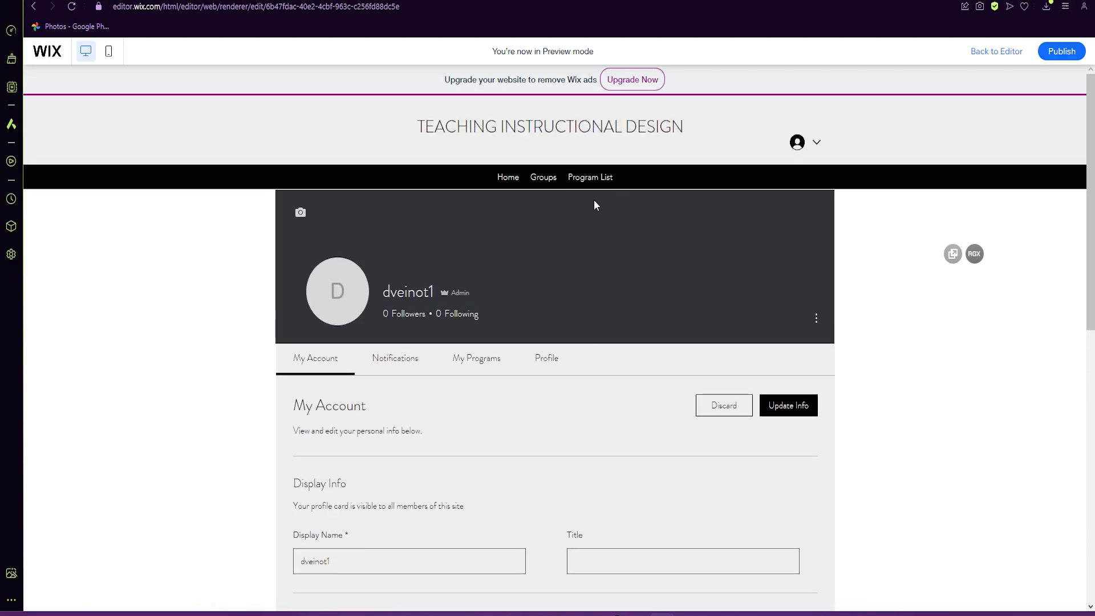
Publish the site and dismiss the publishing confirmation and the offer to edit the mobile site.
{"action": "left_click", "coordinate": [1058, 57]}
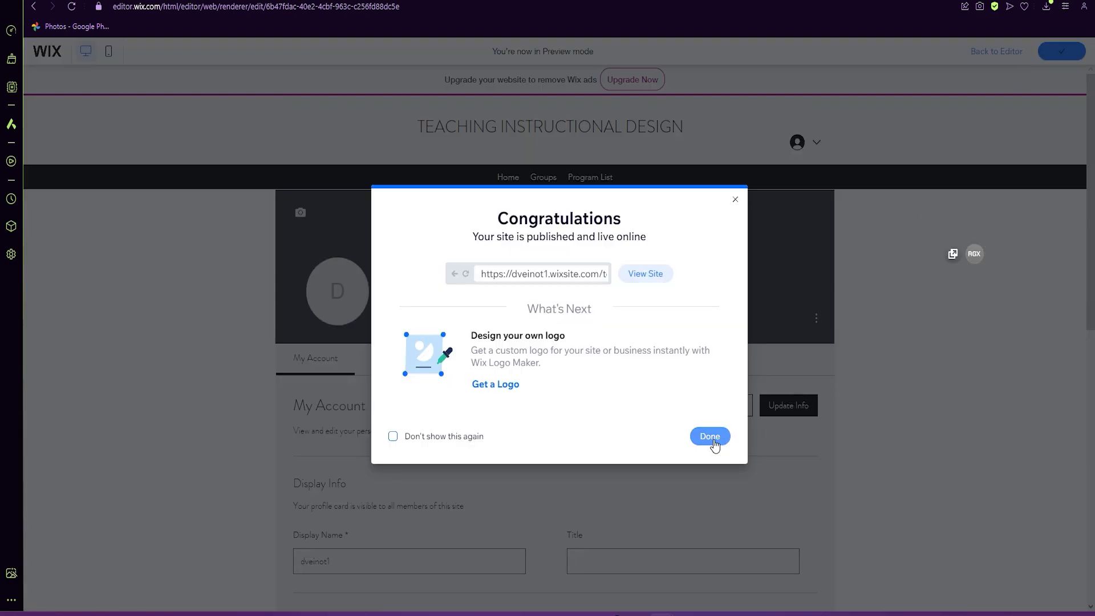
{"action": "left_click", "coordinate": [710, 437]}
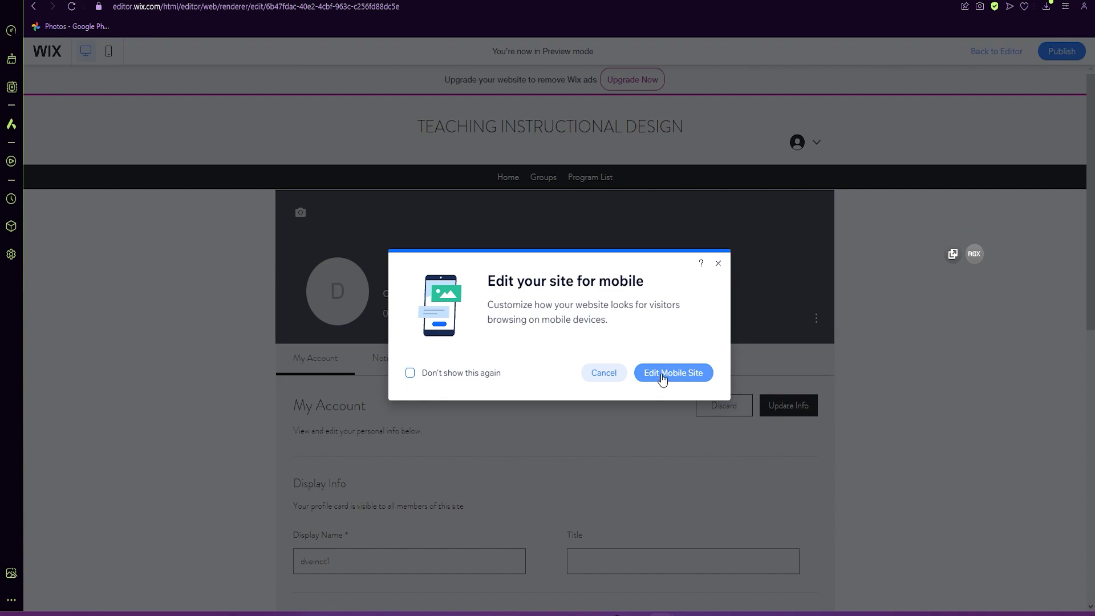
{"action": "left_click", "coordinate": [718, 266]}
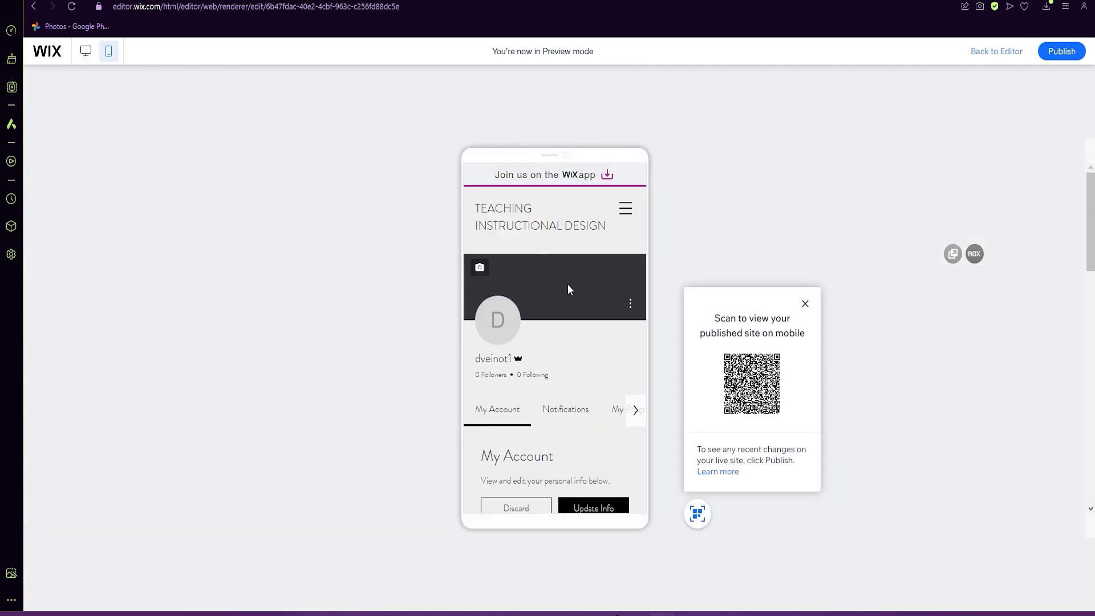
Check the My Account page and the Home page in the mobile preview.
{"action": "scroll", "coordinate": [563, 354], "scroll_direction": "down", "scroll_amount": 10}
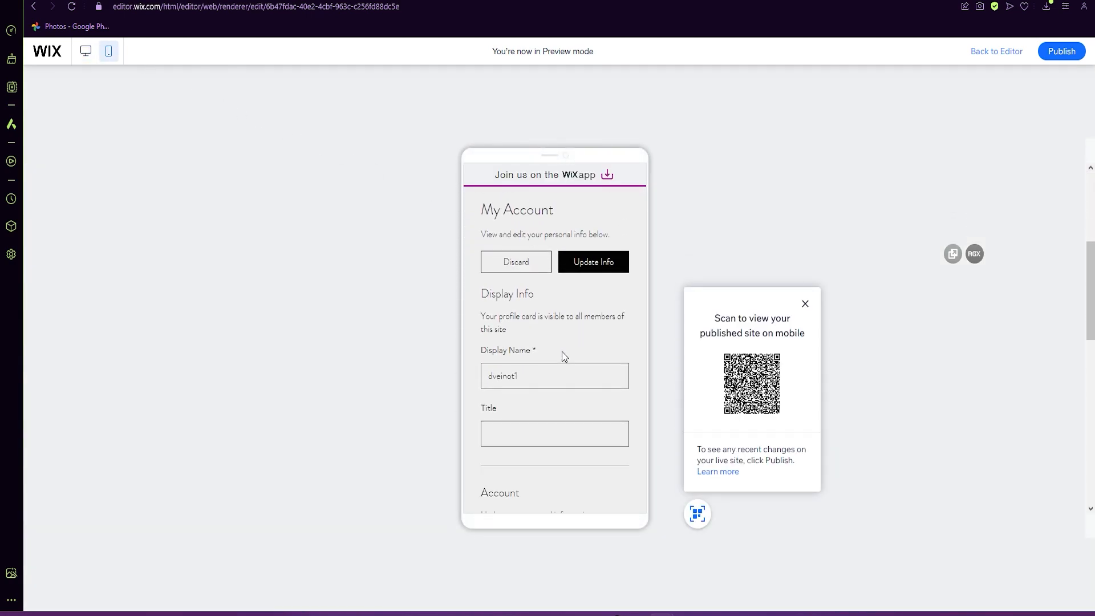
{"action": "scroll", "coordinate": [562, 354], "scroll_direction": "up", "scroll_amount": 10}
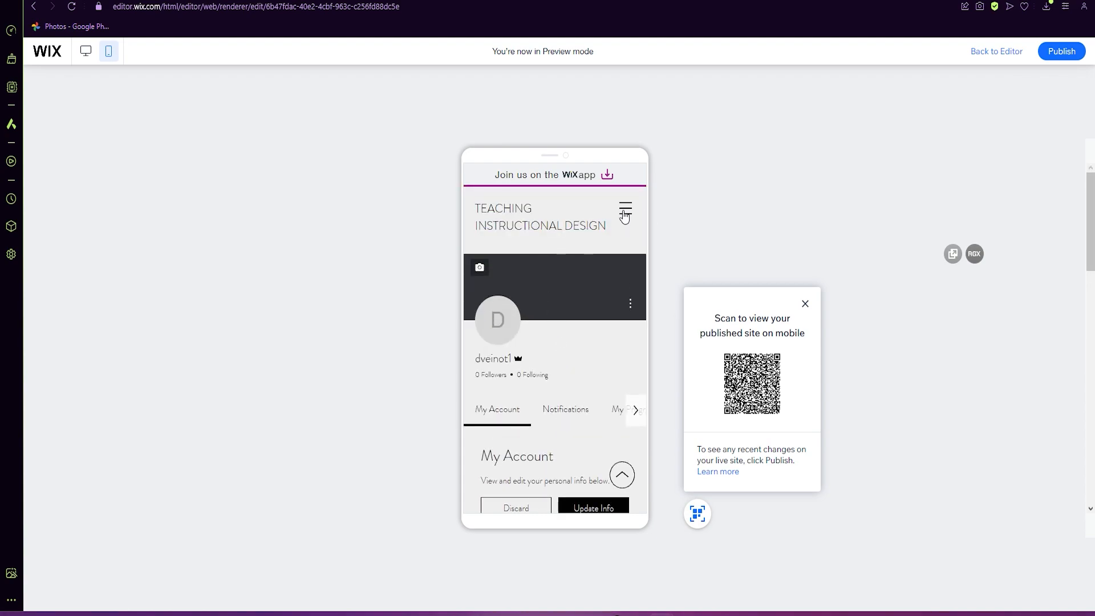
{"action": "left_click", "coordinate": [624, 214]}
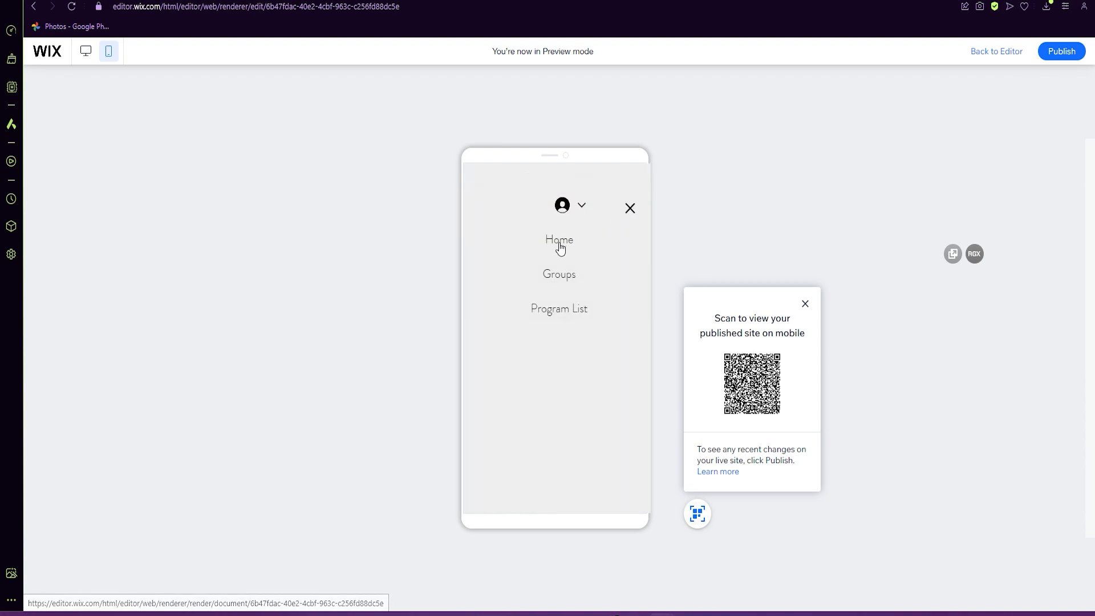
{"action": "left_click", "coordinate": [559, 240]}
{"action": "scroll", "coordinate": [566, 372], "scroll_direction": "down", "scroll_amount": 15}
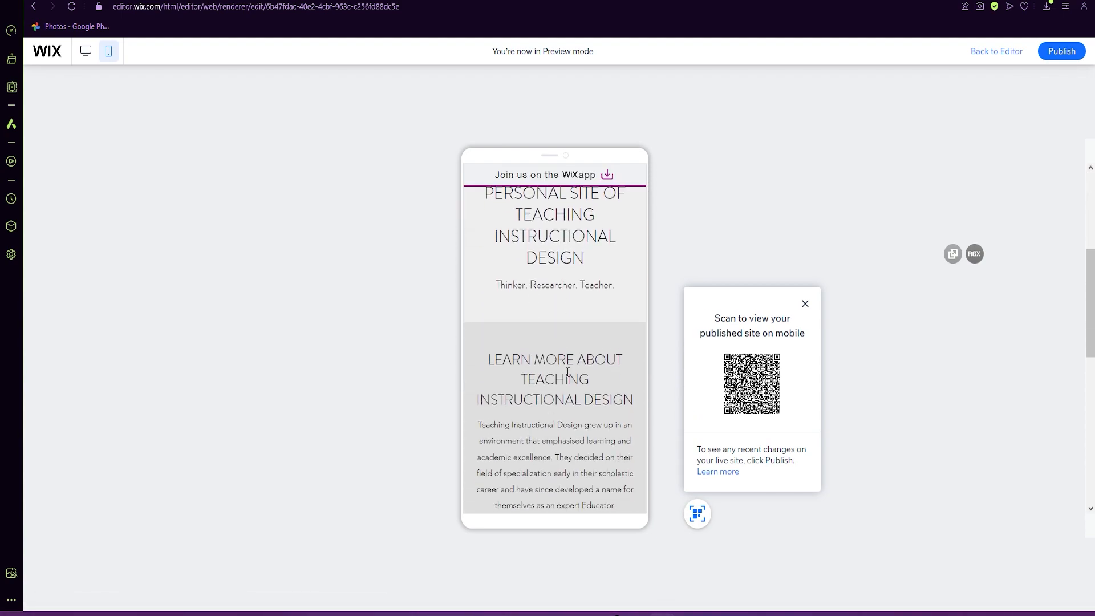
{"action": "scroll", "coordinate": [567, 371], "scroll_direction": "up", "scroll_amount": 15}
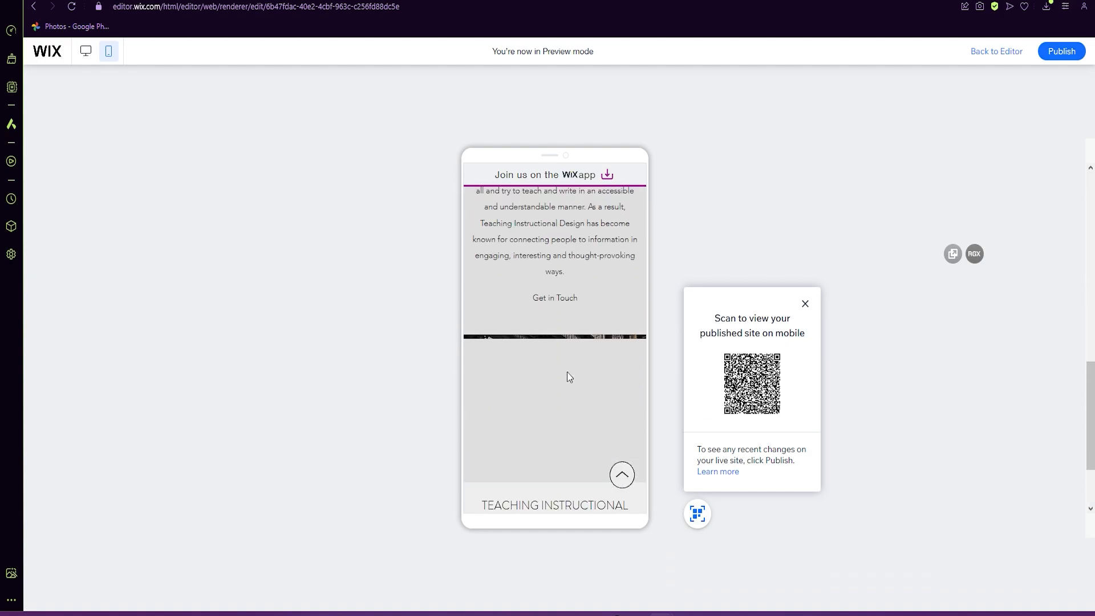
Check the Groups page in the mobile preview and return to the editor.
{"action": "left_click", "coordinate": [627, 209]}
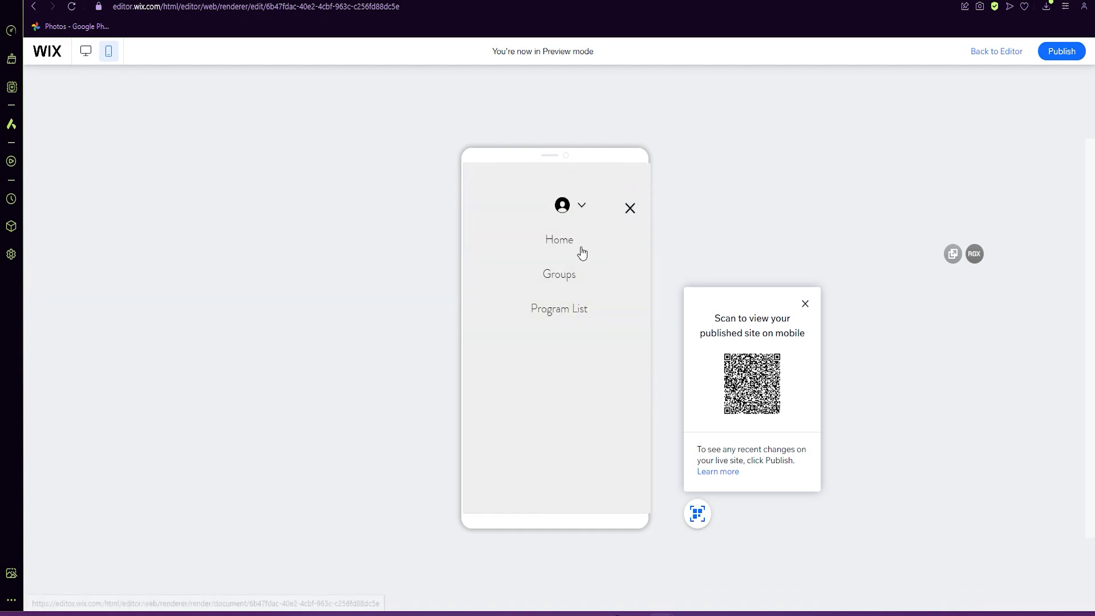
{"action": "left_click", "coordinate": [565, 276]}
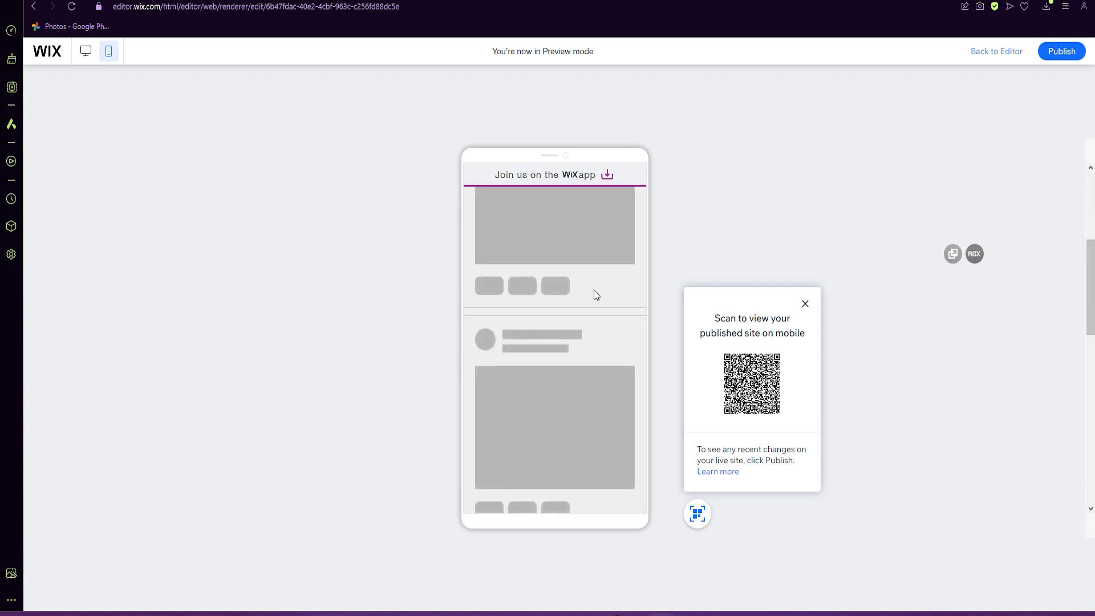
{"action": "scroll", "coordinate": [567, 311], "scroll_direction": "down", "scroll_amount": 2}
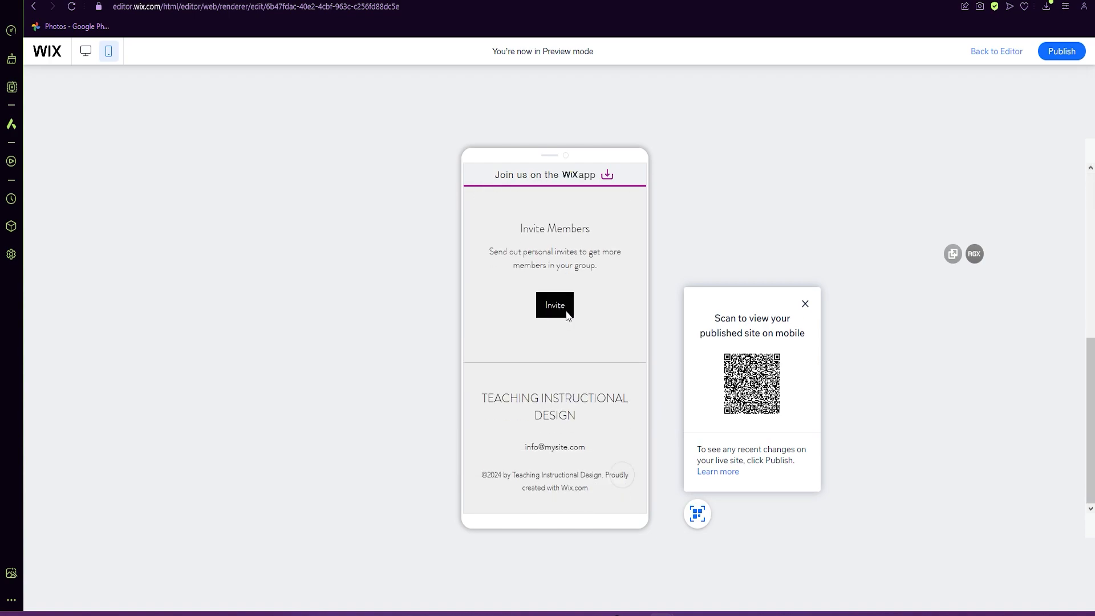
{"action": "scroll", "coordinate": [568, 318], "scroll_direction": "up", "scroll_amount": 5}
{"action": "scroll", "coordinate": [569, 326], "scroll_direction": "up", "scroll_amount": 1}
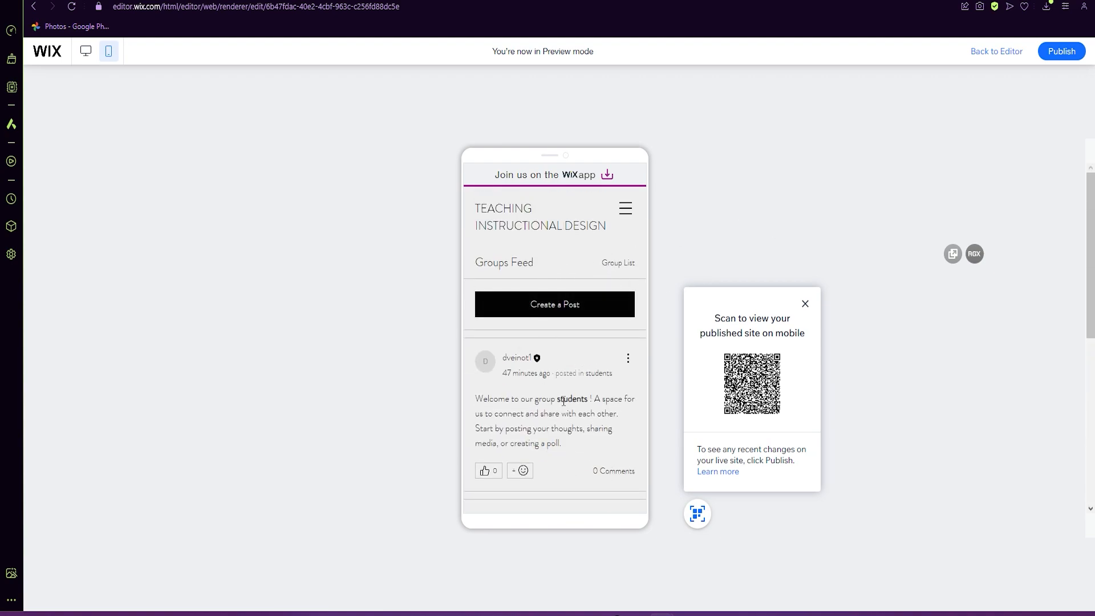
{"action": "scroll", "coordinate": [619, 304], "scroll_direction": "down", "scroll_amount": 4}
{"action": "scroll", "coordinate": [606, 347], "scroll_direction": "up", "scroll_amount": 4}
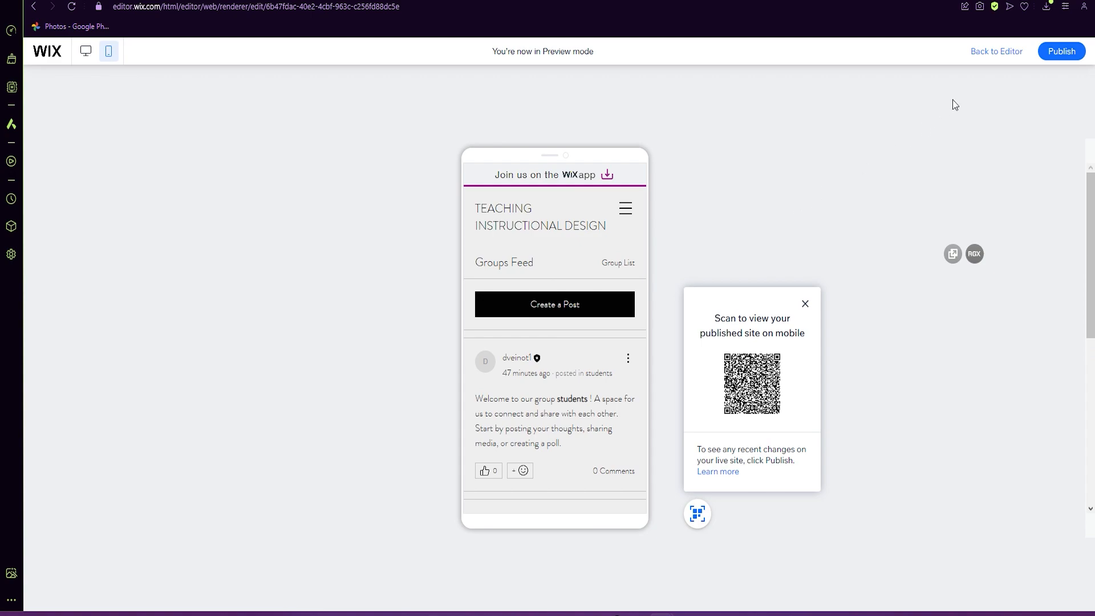
{"action": "left_click", "coordinate": [996, 51]}
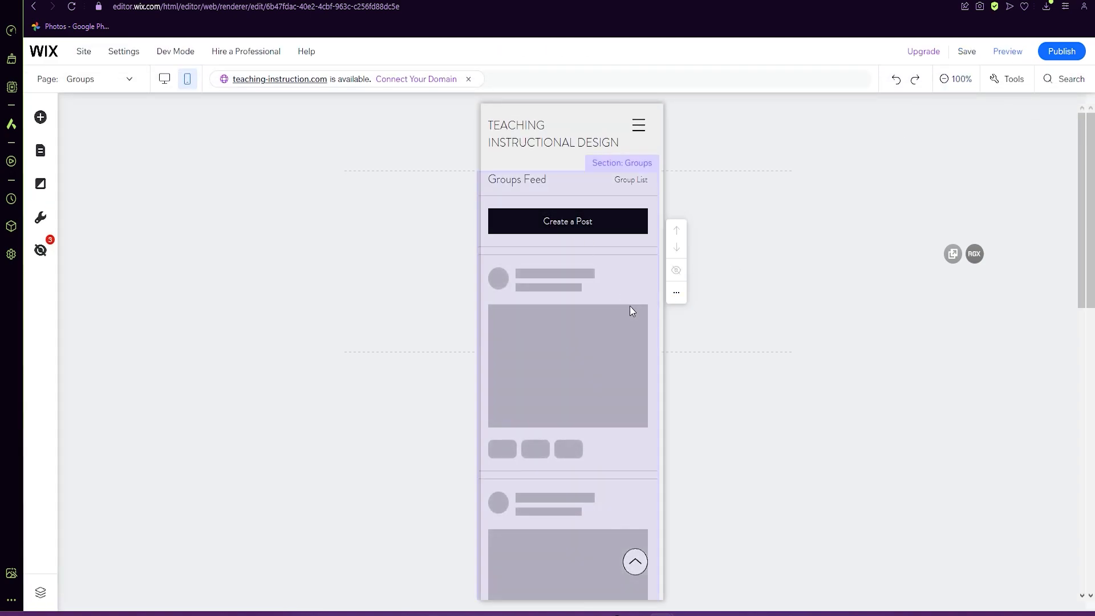
Lower the top edge of the Groups feed on the mobile Groups page to leave a gap below the header.
{"action": "scroll", "coordinate": [565, 437], "scroll_direction": "down", "scroll_amount": 2}
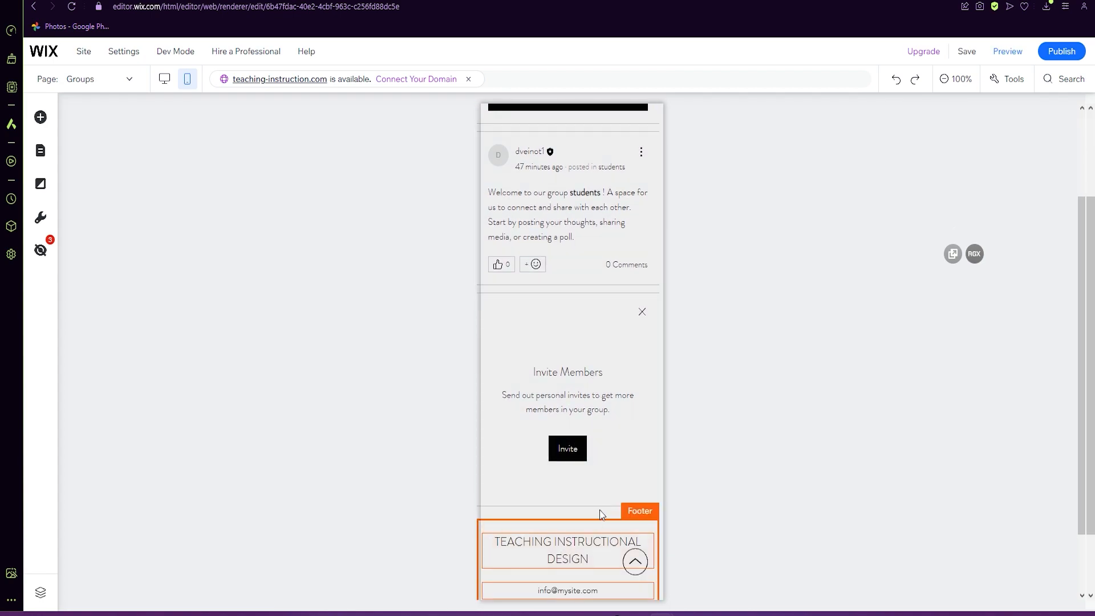
{"action": "left_click", "coordinate": [585, 397]}
{"action": "scroll", "coordinate": [596, 402], "scroll_direction": "up", "scroll_amount": 2}
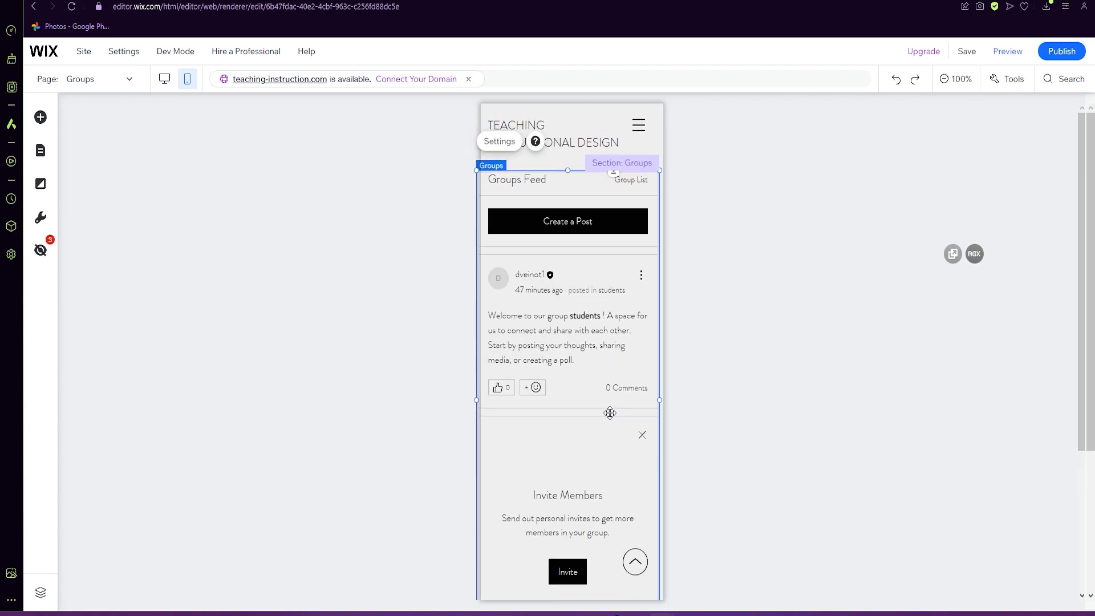
{"action": "left_click_drag", "start_coordinate": [567, 170], "coordinate": [565, 198]}
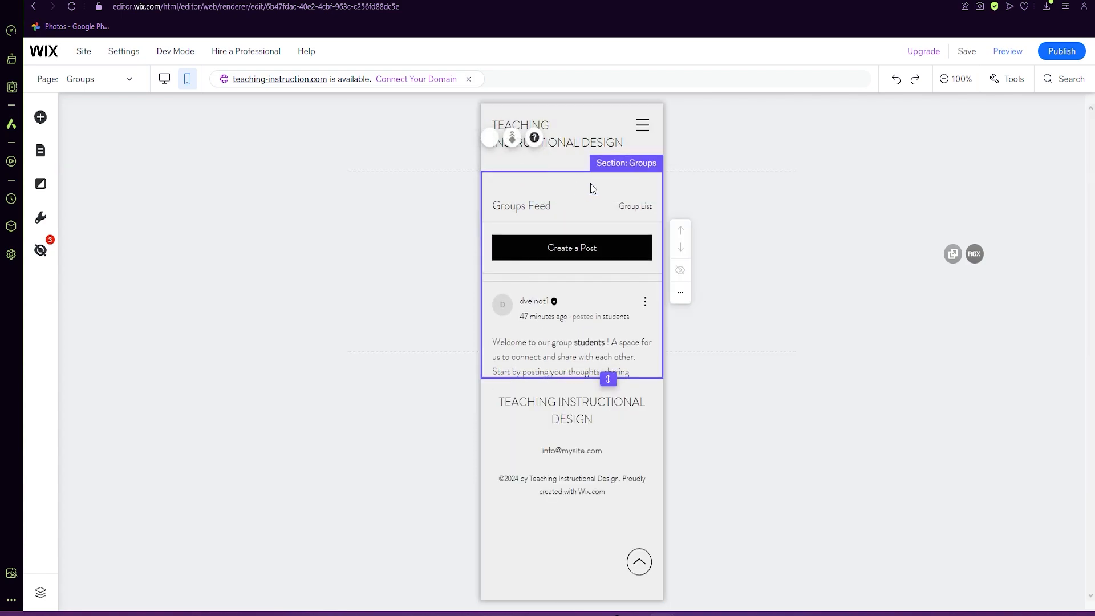
Set the mobile header's scroll behavior to Fades out.
{"action": "left_click", "coordinate": [645, 132]}
{"action": "left_click", "coordinate": [680, 126]}
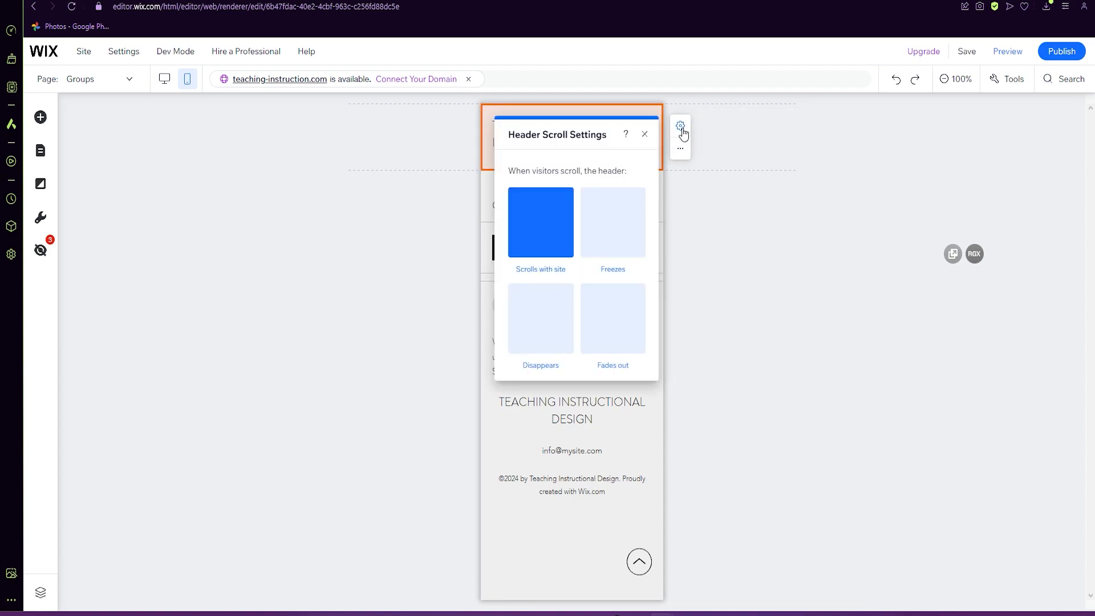
{"action": "left_click", "coordinate": [617, 237]}
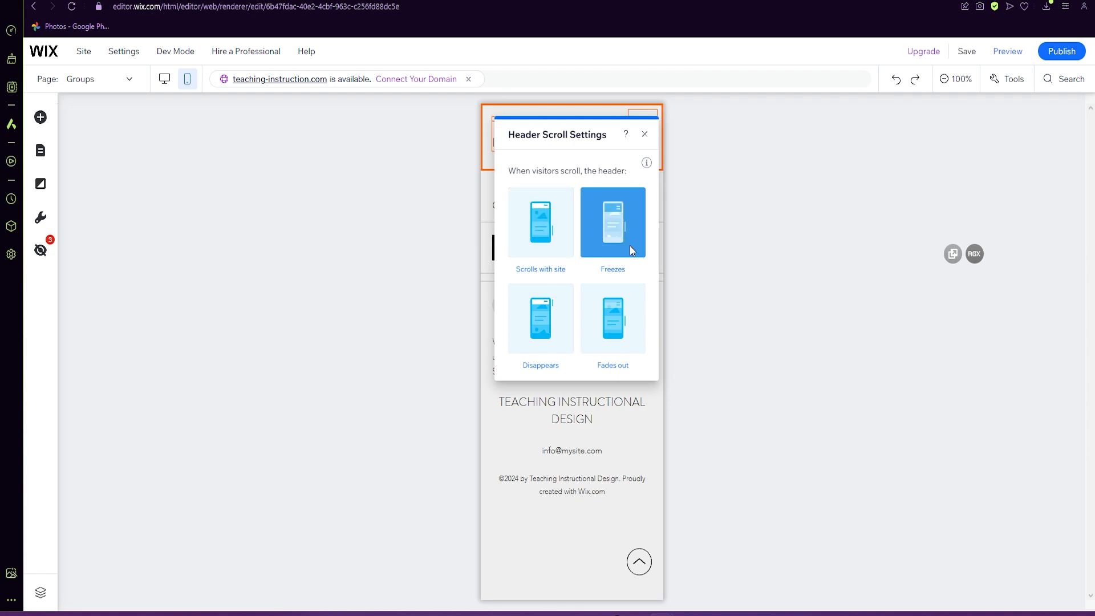
{"action": "left_click", "coordinate": [615, 329]}
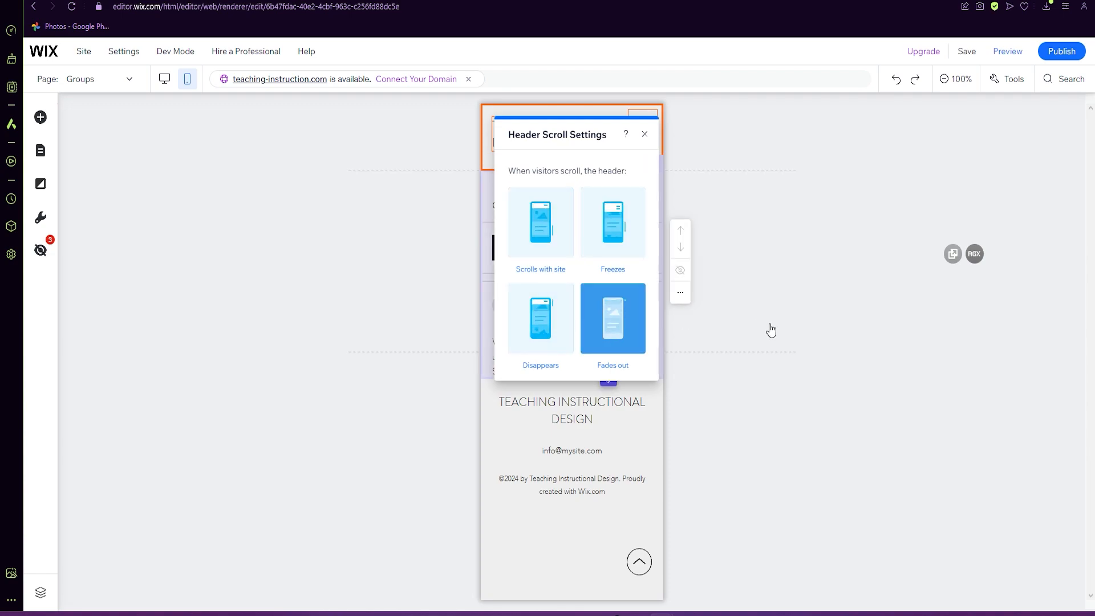
{"action": "left_click", "coordinate": [798, 323]}
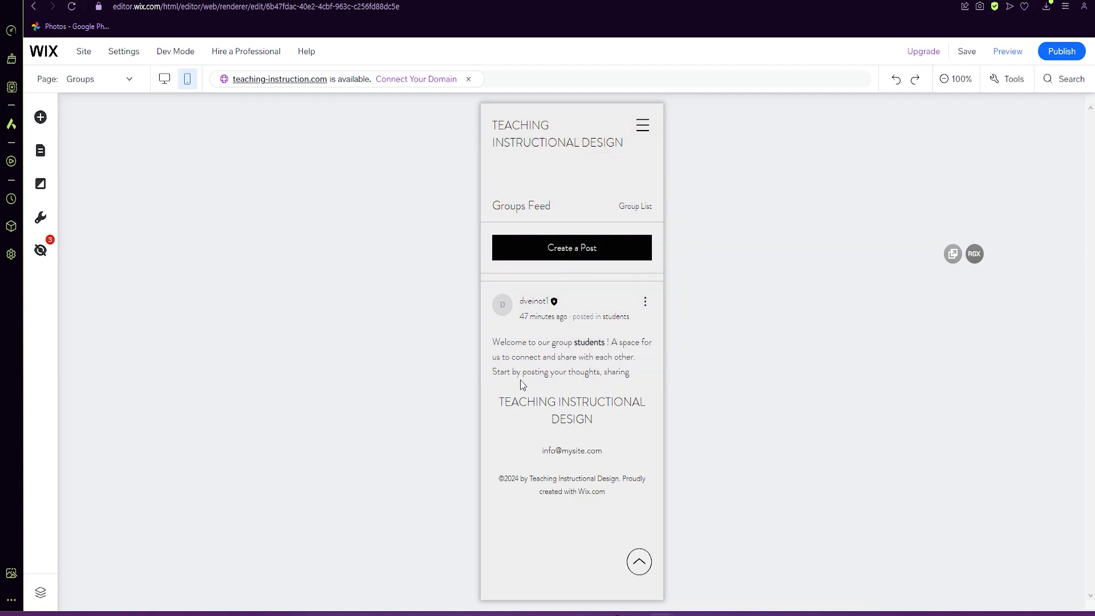
Reduce the Home page's "Personal Site of Teaching Instructional Design" title to 21px in the mobile version.
{"action": "left_click", "coordinate": [131, 79]}
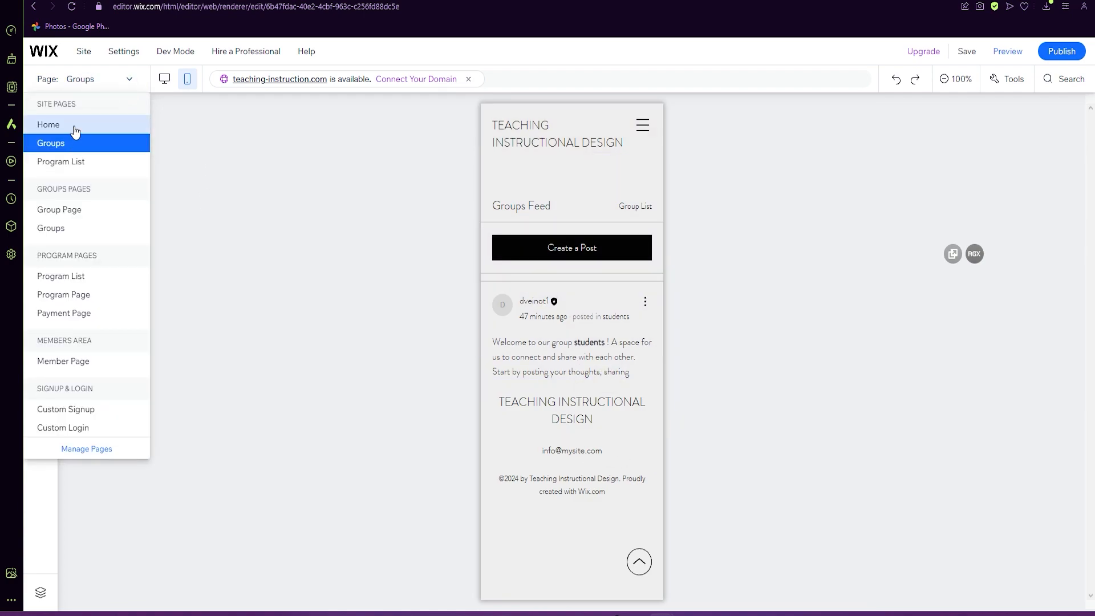
{"action": "left_click", "coordinate": [78, 124]}
{"action": "left_click", "coordinate": [563, 381]}
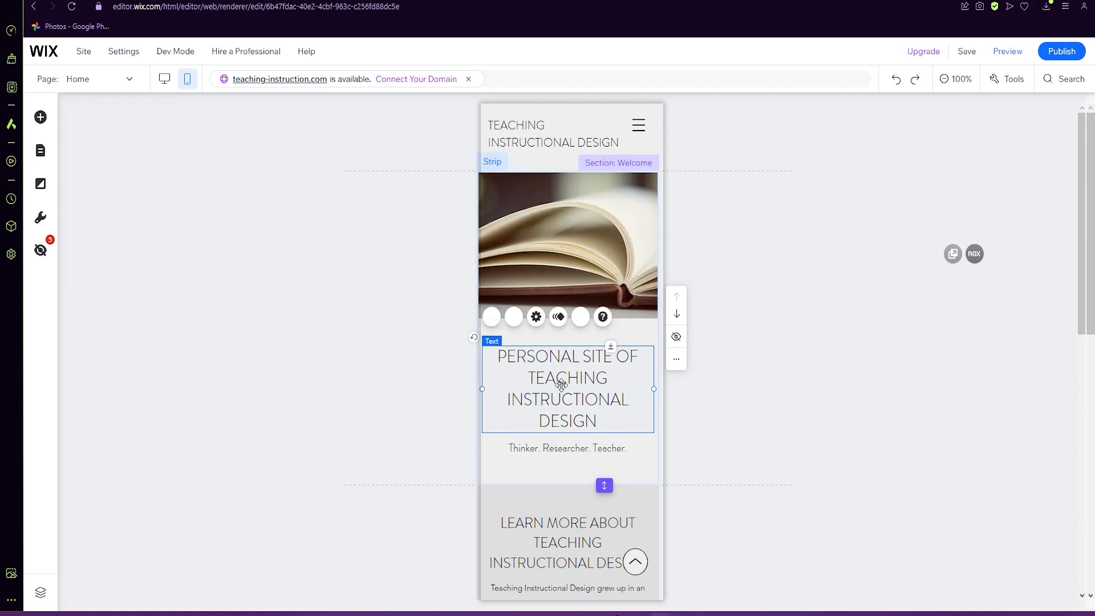
{"action": "left_click", "coordinate": [514, 317]}
{"action": "left_click", "coordinate": [513, 317]}
{"action": "left_click", "coordinate": [513, 317]}
{"action": "left_click", "coordinate": [513, 317]}
{"action": "left_click", "coordinate": [513, 317]}
{"action": "left_click", "coordinate": [513, 318]}
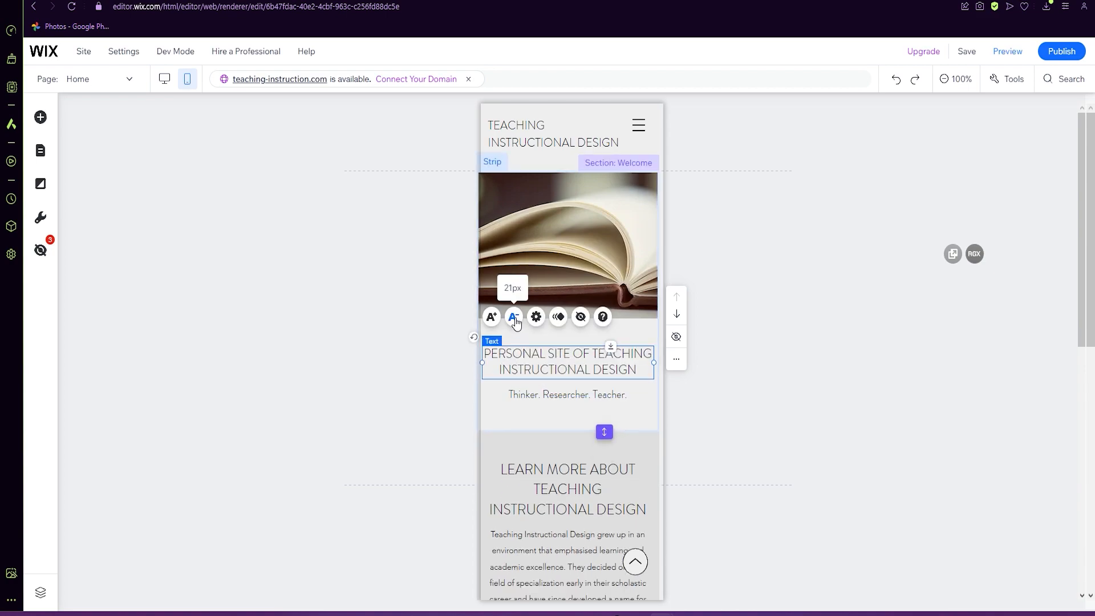
{"action": "left_click", "coordinate": [446, 452]}
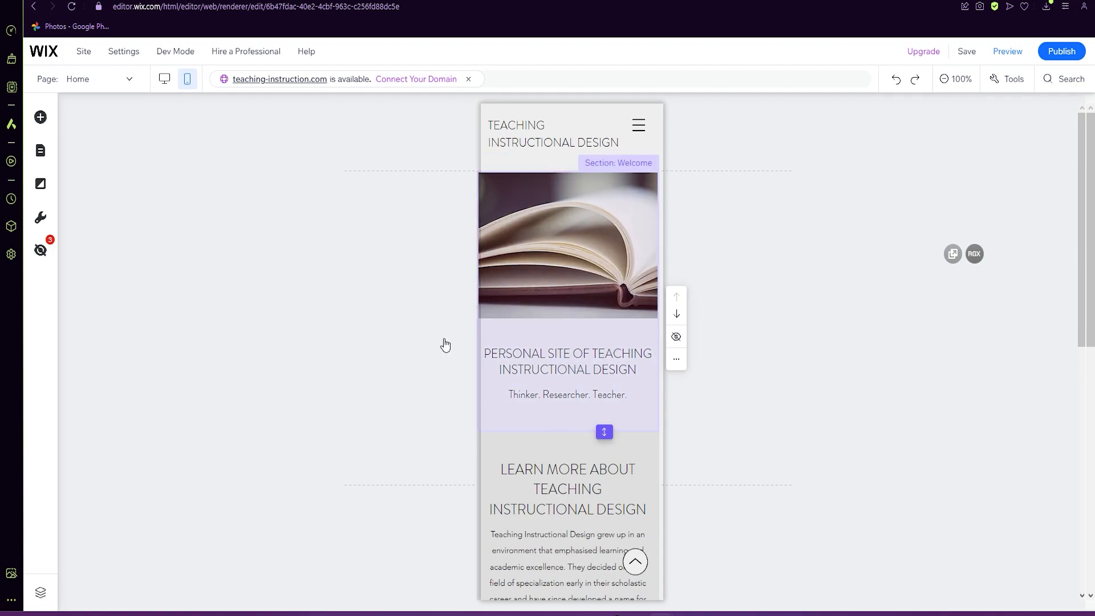
Compare the Home page's layout in the desktop editor with its mobile version.
{"action": "left_click", "coordinate": [165, 81]}
{"action": "scroll", "coordinate": [531, 234], "scroll_direction": "down", "scroll_amount": 8}
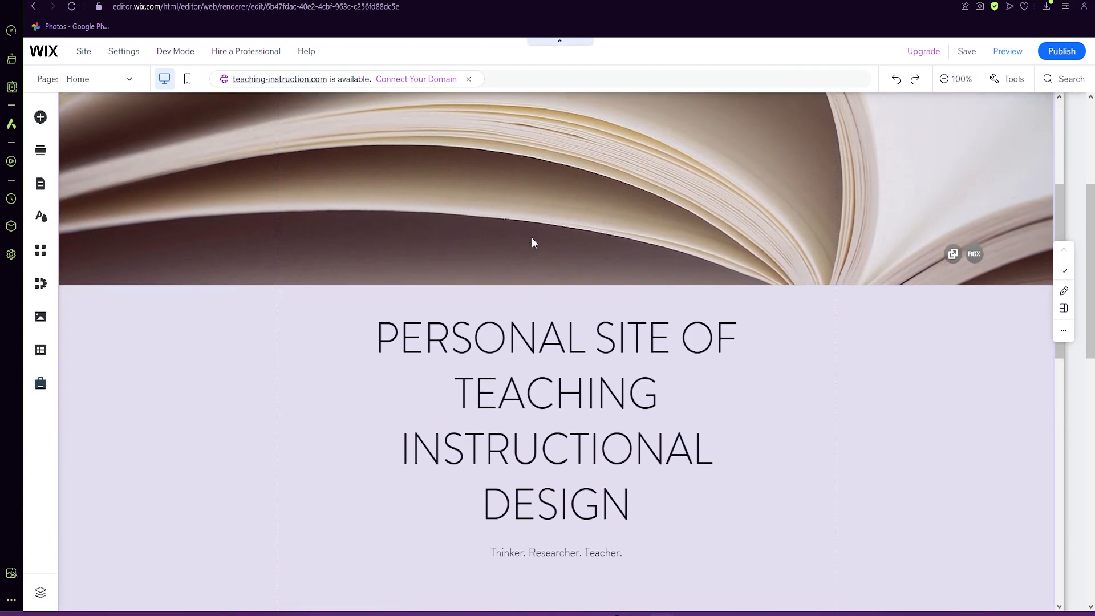
{"action": "scroll", "coordinate": [604, 308], "scroll_direction": "down", "scroll_amount": 6}
{"action": "scroll", "coordinate": [610, 320], "scroll_direction": "up", "scroll_amount": 10}
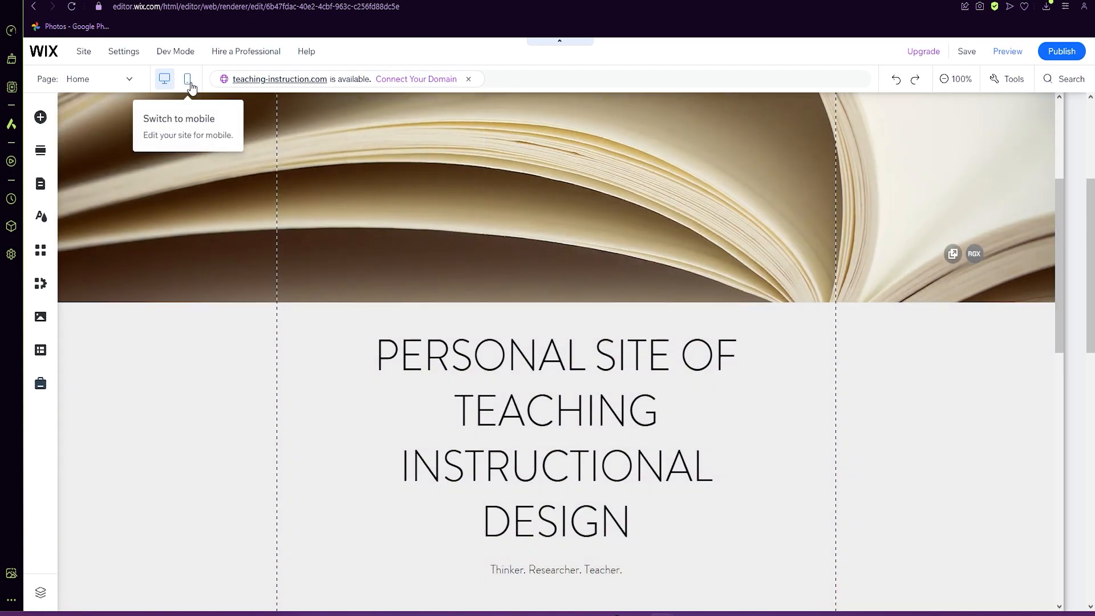
{"action": "left_click", "coordinate": [187, 79]}
{"action": "scroll", "coordinate": [653, 438], "scroll_direction": "down", "scroll_amount": 5}
{"action": "scroll", "coordinate": [650, 437], "scroll_direction": "up", "scroll_amount": 5}
{"action": "scroll", "coordinate": [571, 306], "scroll_direction": "up", "scroll_amount": 1}
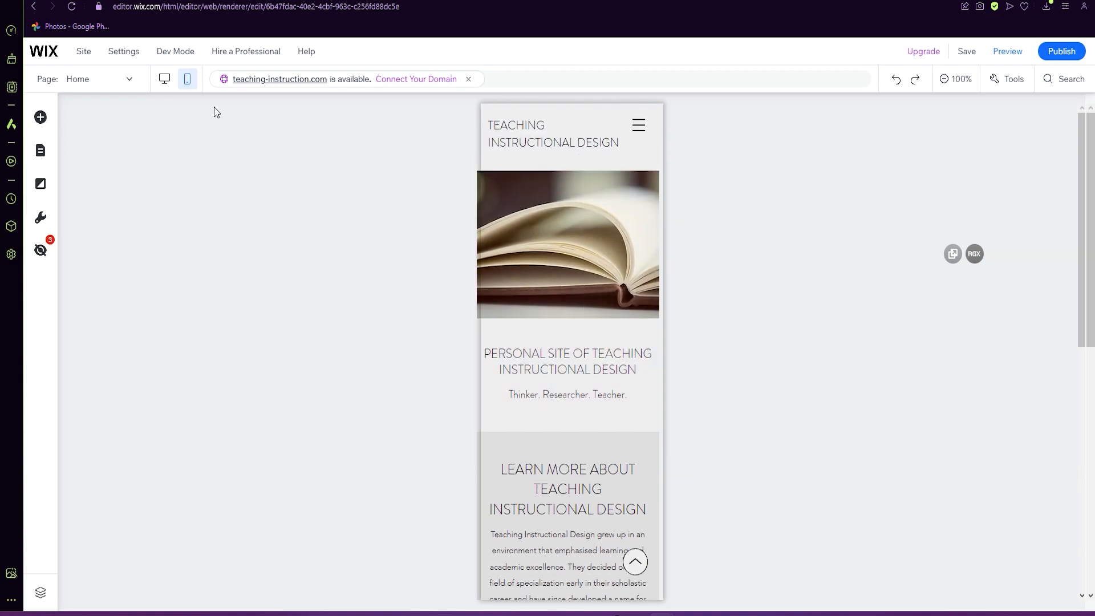
Hide the About section's body text on the mobile Home page and restore it from the hidden elements.
{"action": "scroll", "coordinate": [576, 387], "scroll_direction": "down", "scroll_amount": 5}
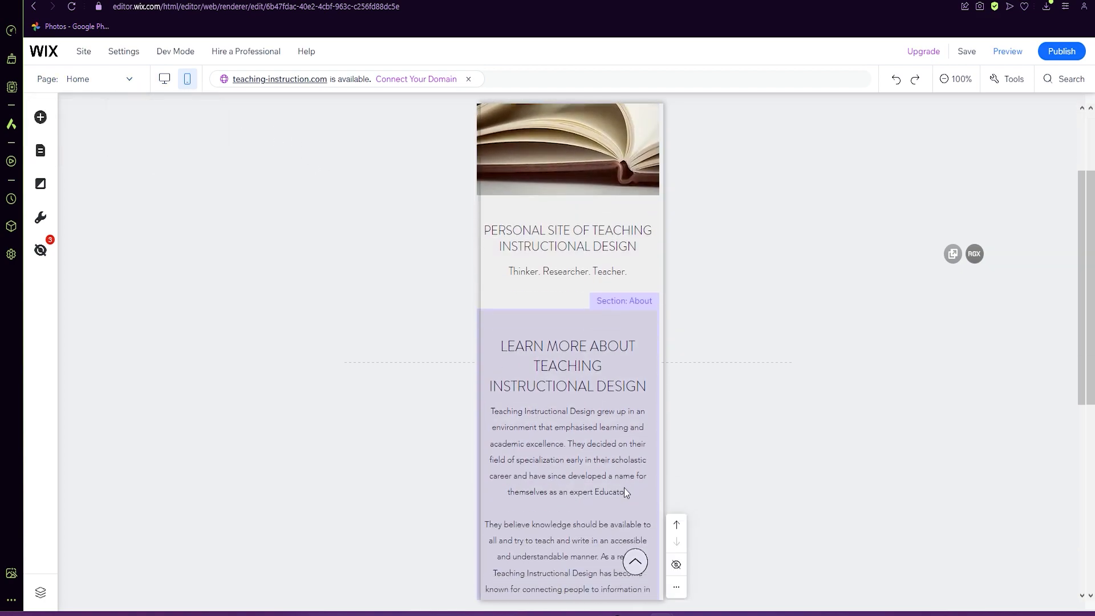
{"action": "scroll", "coordinate": [613, 467], "scroll_direction": "up", "scroll_amount": 6}
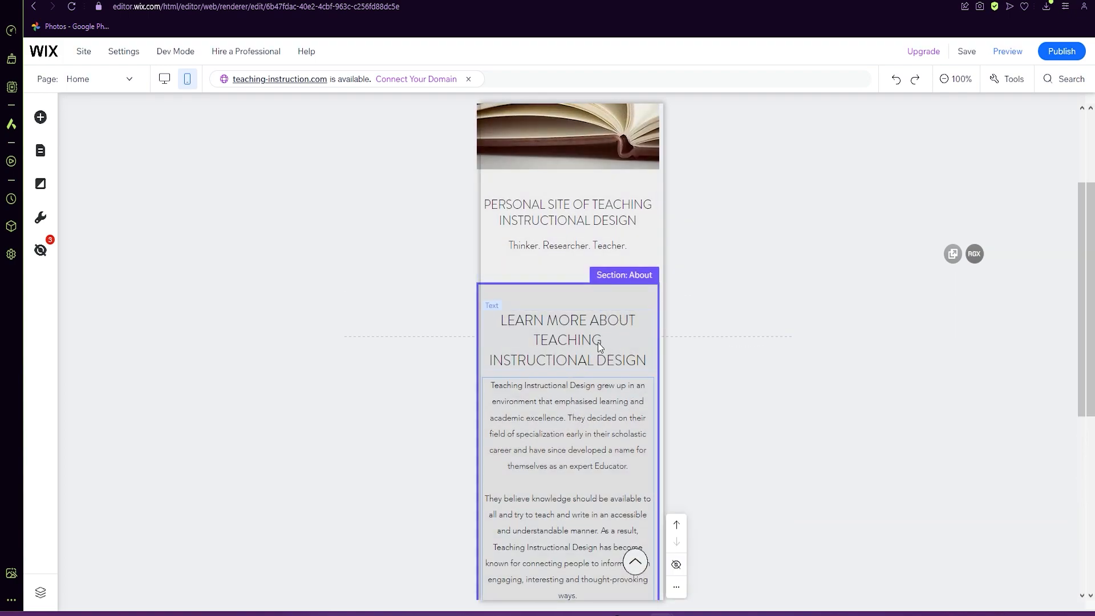
{"action": "left_click", "coordinate": [581, 419]}
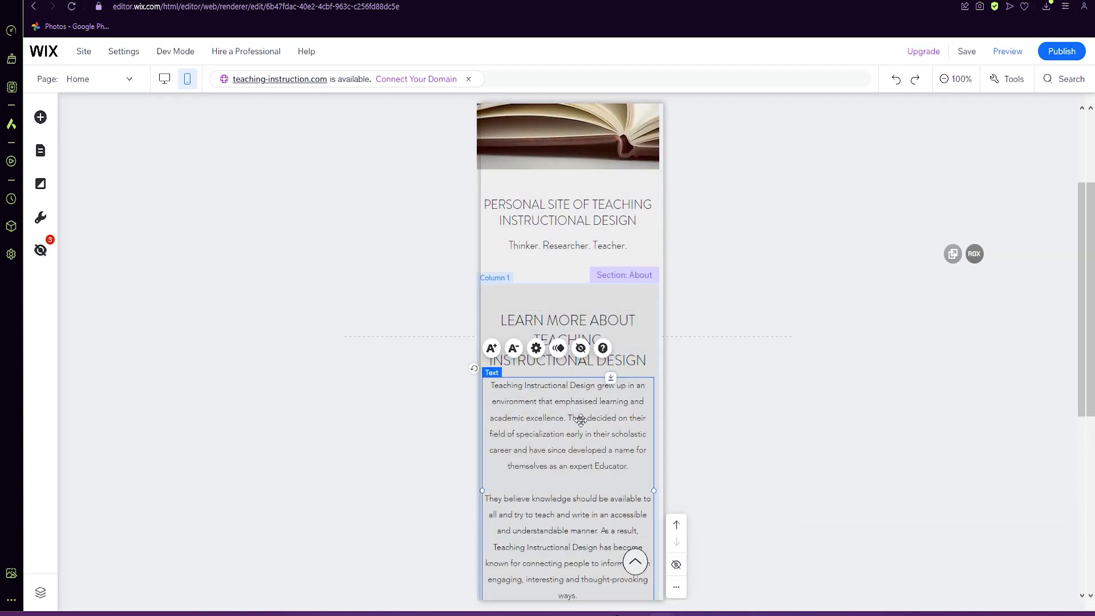
{"action": "left_click", "coordinate": [582, 350]}
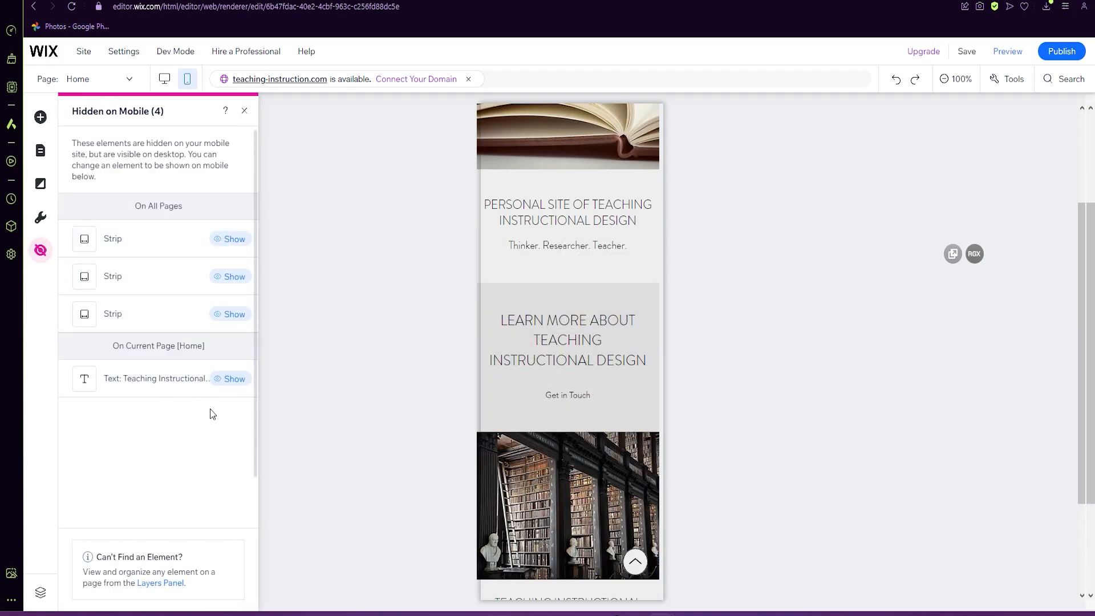
{"action": "left_click", "coordinate": [233, 379]}
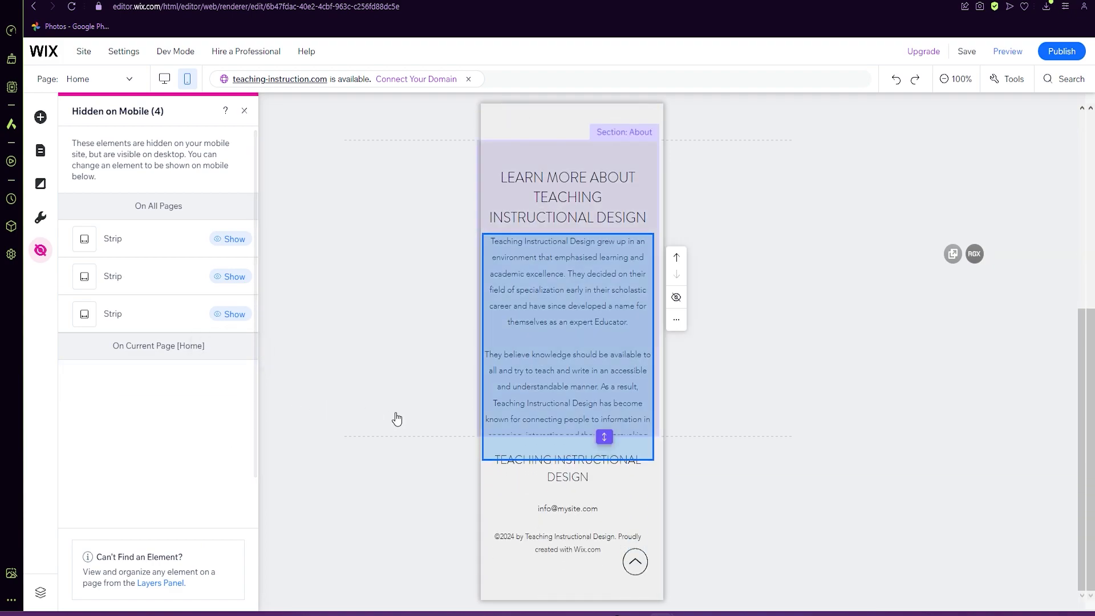
{"action": "left_click", "coordinate": [244, 110]}
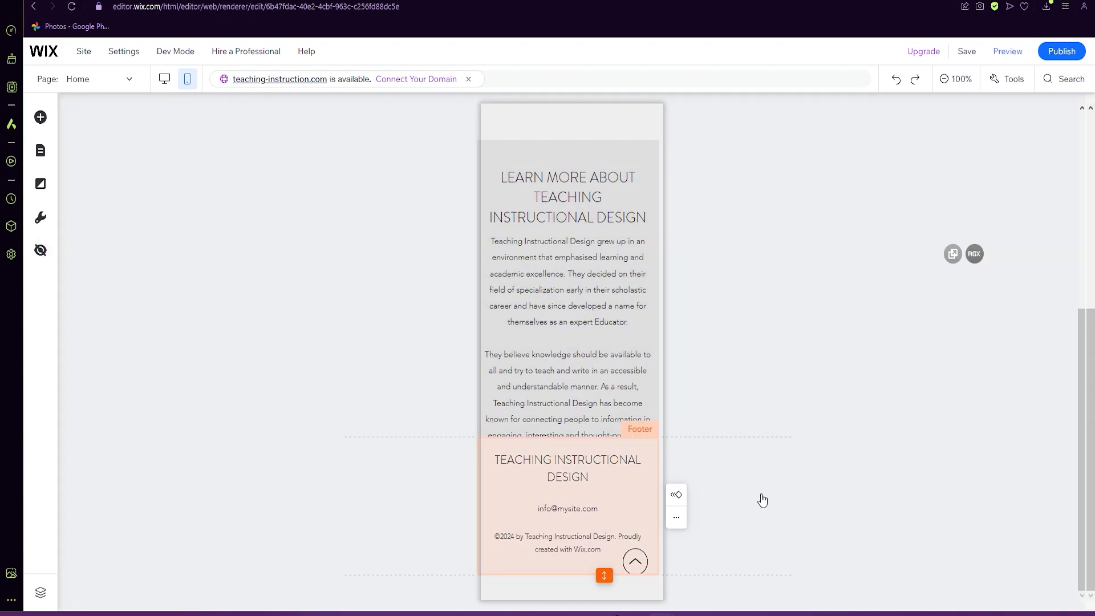
{"action": "scroll", "coordinate": [765, 554], "scroll_direction": "up", "scroll_amount": 6}
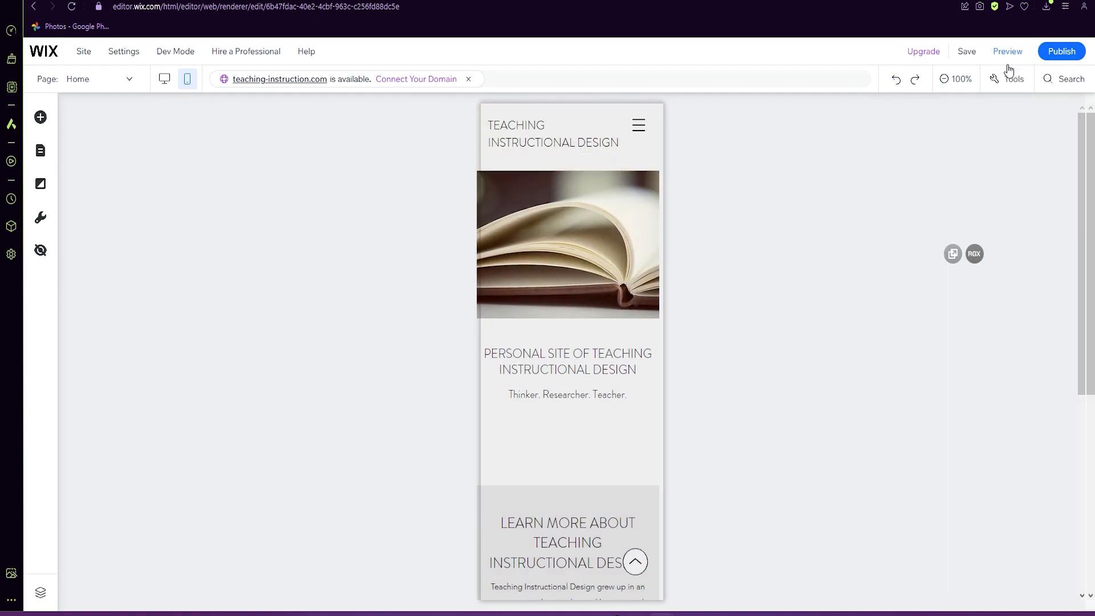
Publish the site and look over the Home page of the live version.
{"action": "mouse_move", "coordinate": [1056, 59]}
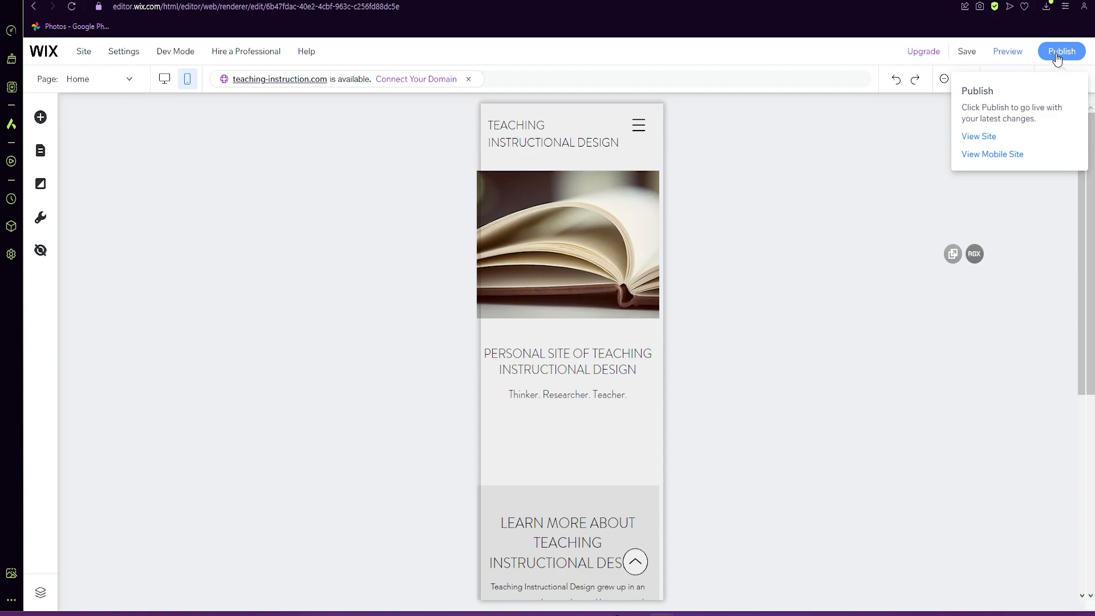
{"action": "left_click", "coordinate": [1056, 59]}
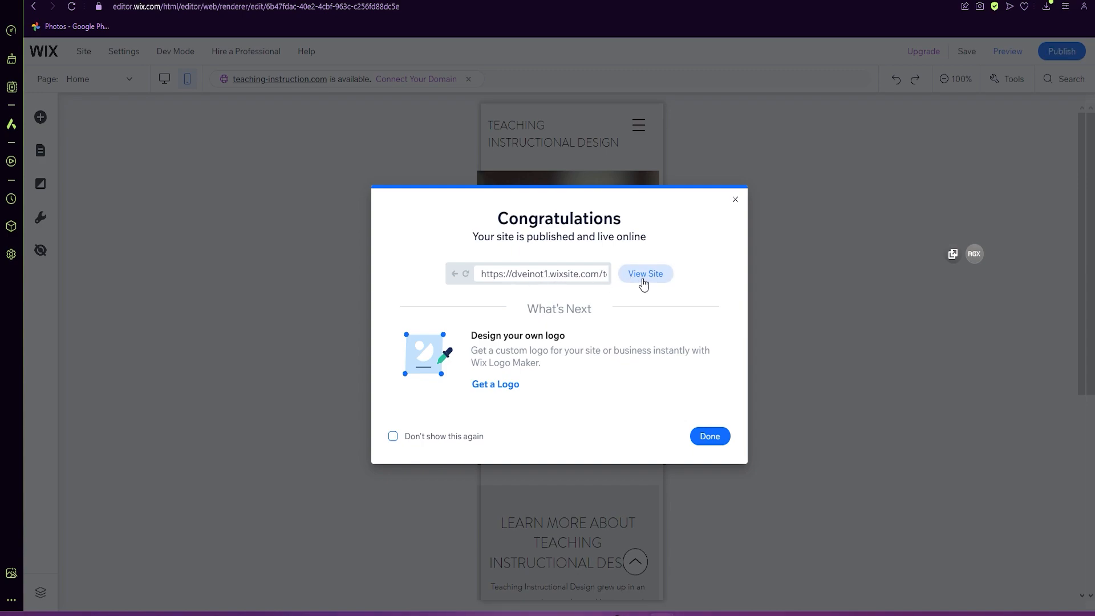
{"action": "left_click", "coordinate": [648, 276]}
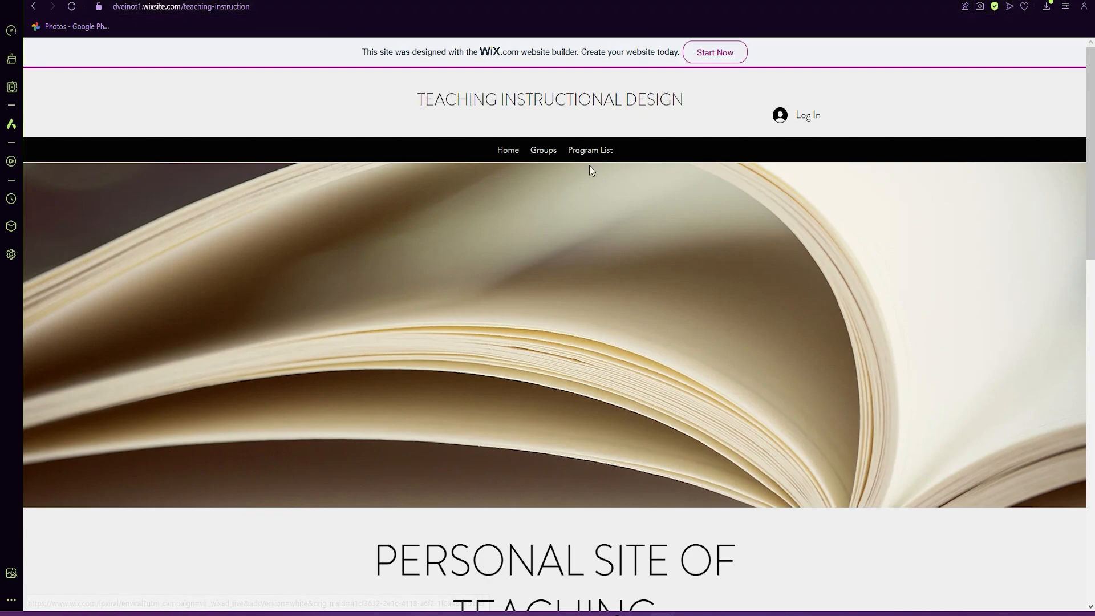
{"action": "scroll", "coordinate": [568, 229], "scroll_direction": "down", "scroll_amount": 15}
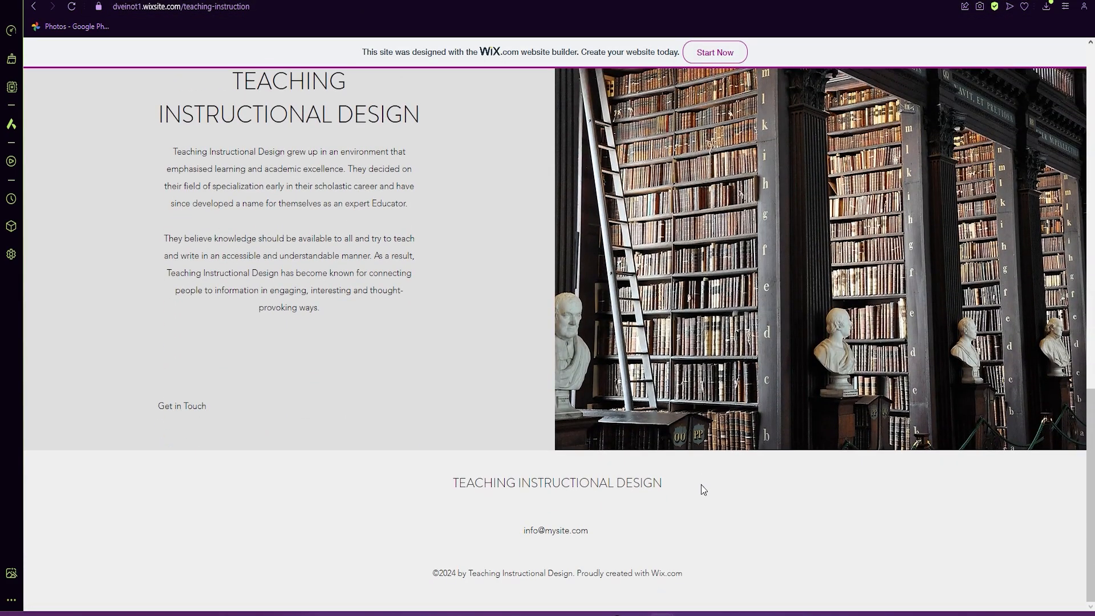
{"action": "scroll", "coordinate": [673, 465], "scroll_direction": "up", "scroll_amount": 15}
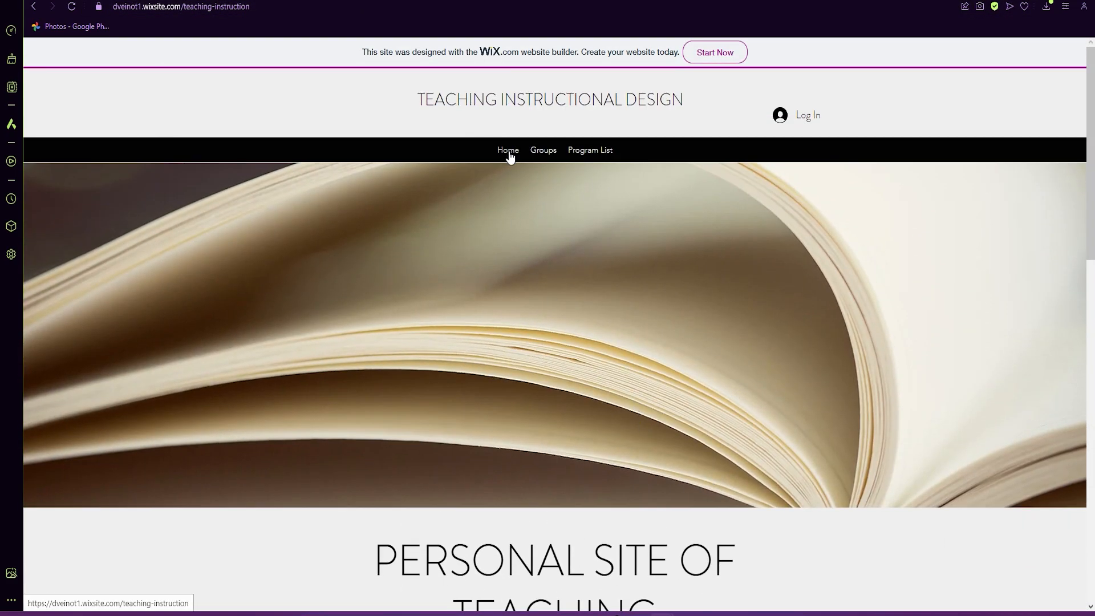
Check the live site's Groups page and the details of the 101 program from the Program List.
{"action": "left_click", "coordinate": [543, 150]}
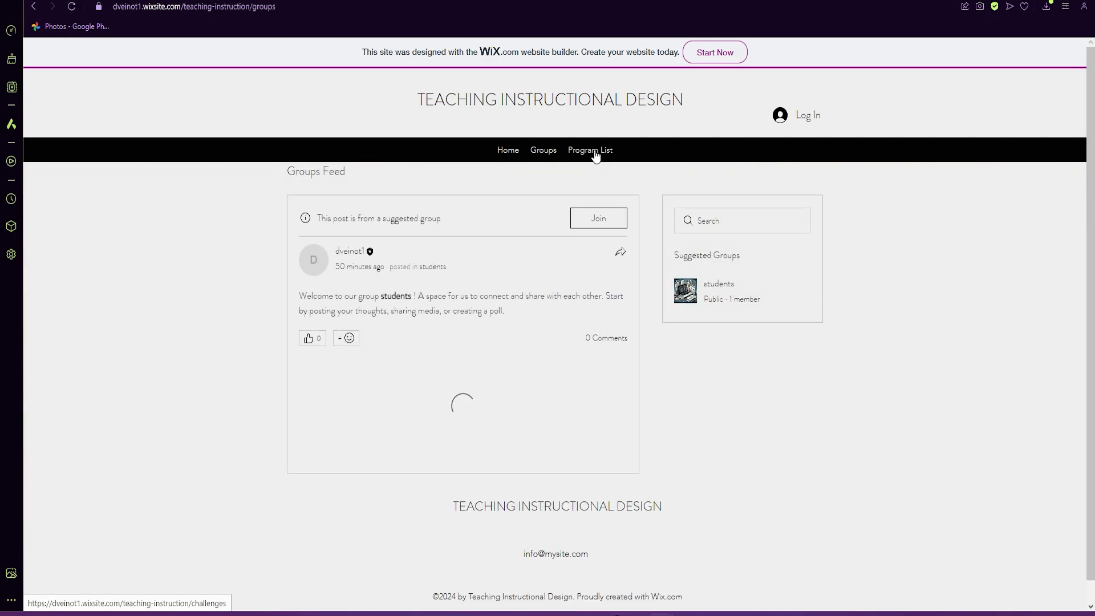
{"action": "left_click", "coordinate": [593, 152]}
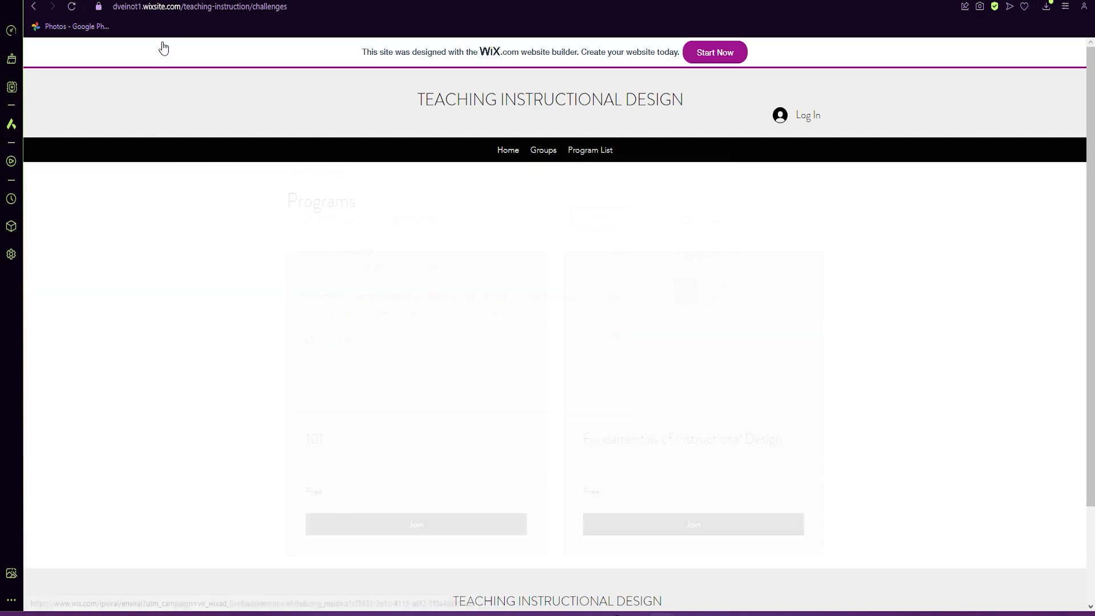
{"action": "left_click", "coordinate": [416, 530]}
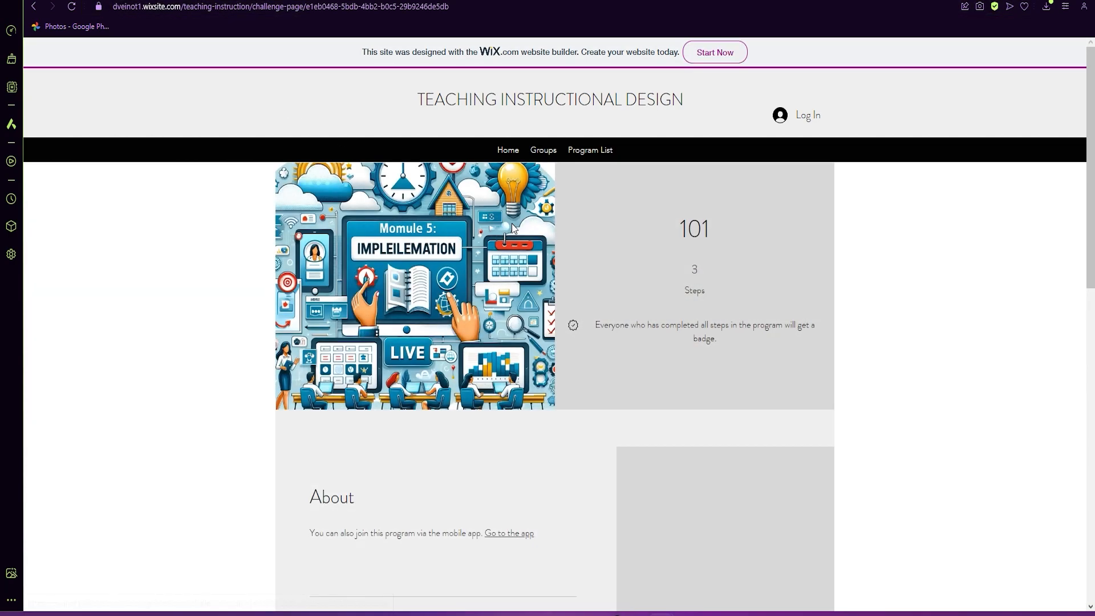
{"action": "scroll", "coordinate": [573, 395], "scroll_direction": "down", "scroll_amount": 9}
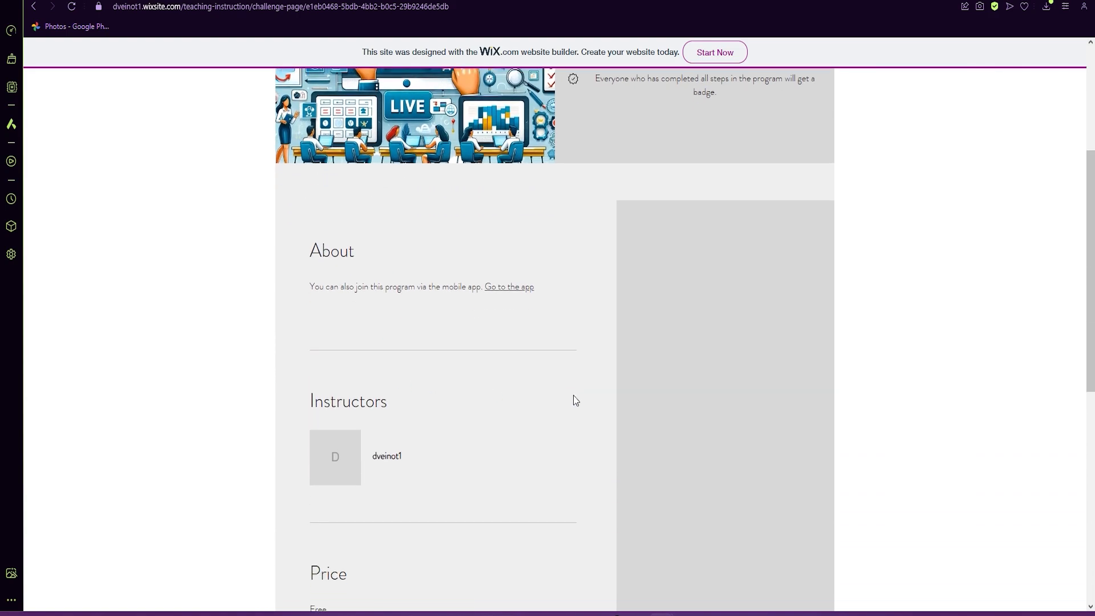
{"action": "scroll", "coordinate": [471, 398], "scroll_direction": "down", "scroll_amount": 2}
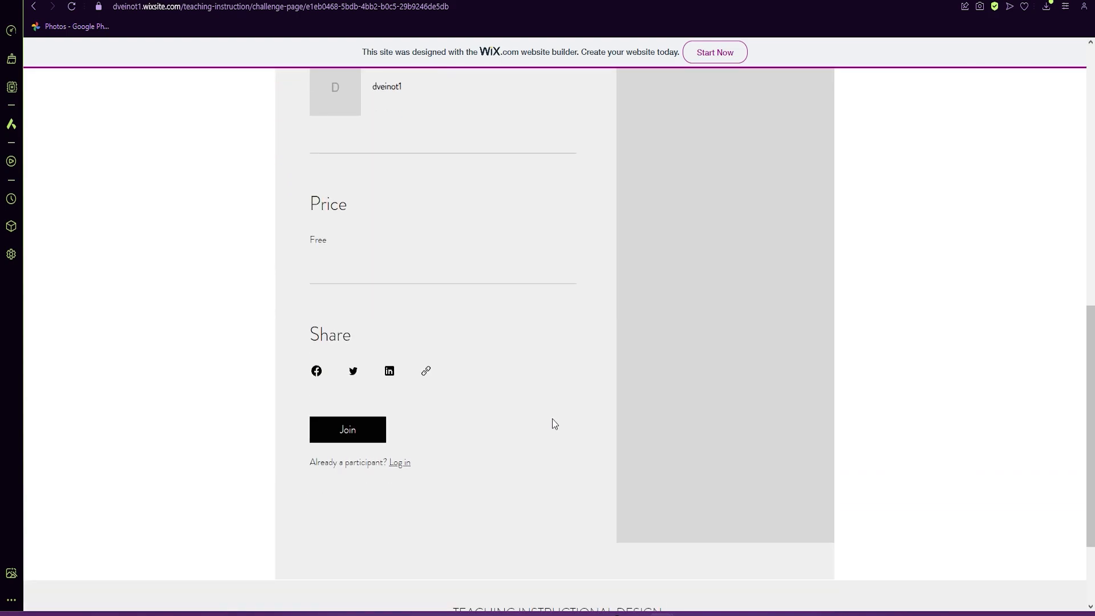
Check the sign-up form for joining the 101 program and bring up the site's member log-in form.
{"action": "left_click", "coordinate": [348, 430]}
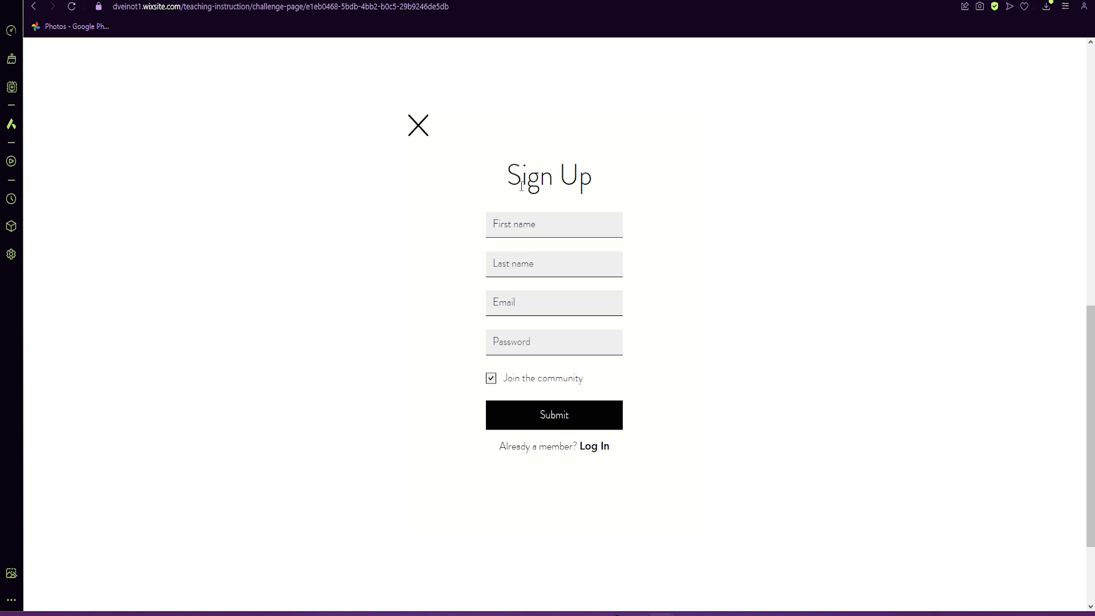
{"action": "left_click", "coordinate": [422, 130]}
{"action": "scroll", "coordinate": [533, 335], "scroll_direction": "up", "scroll_amount": 10}
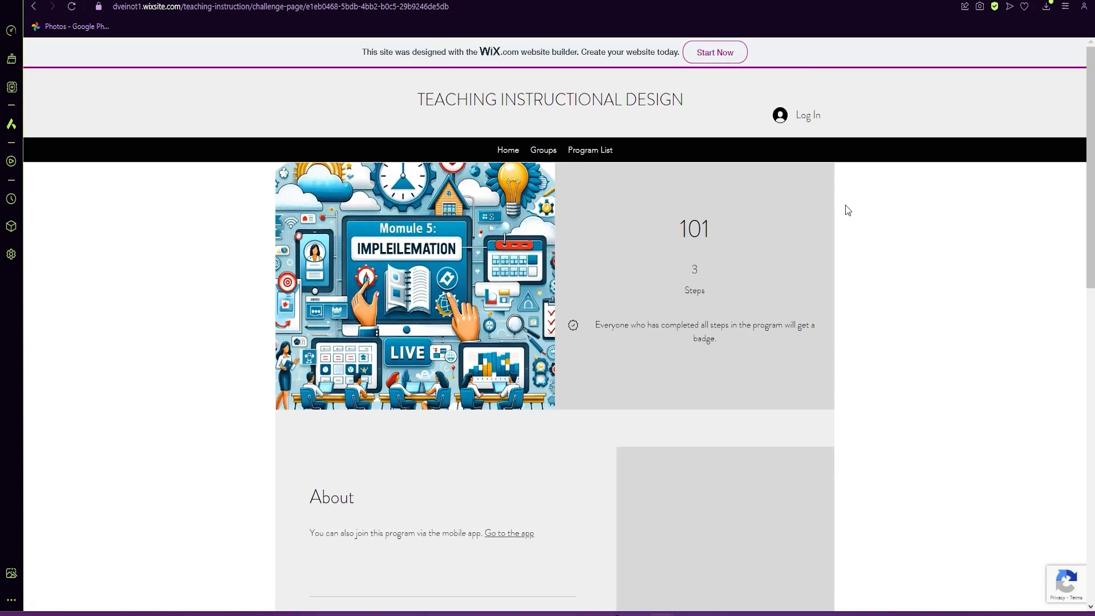
{"action": "left_click", "coordinate": [813, 118]}
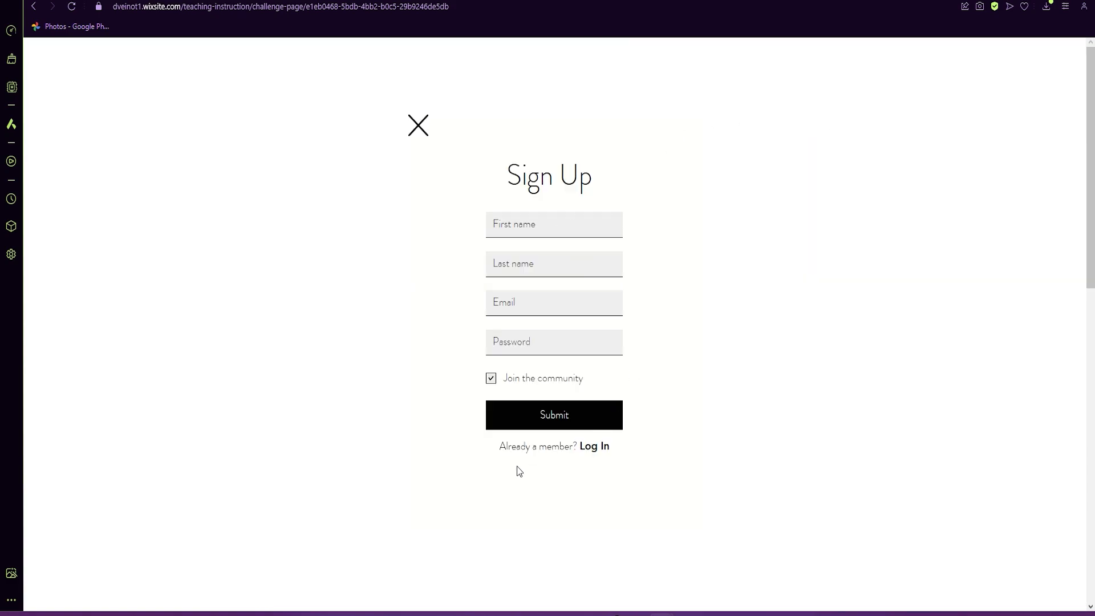
{"action": "left_click", "coordinate": [600, 455]}
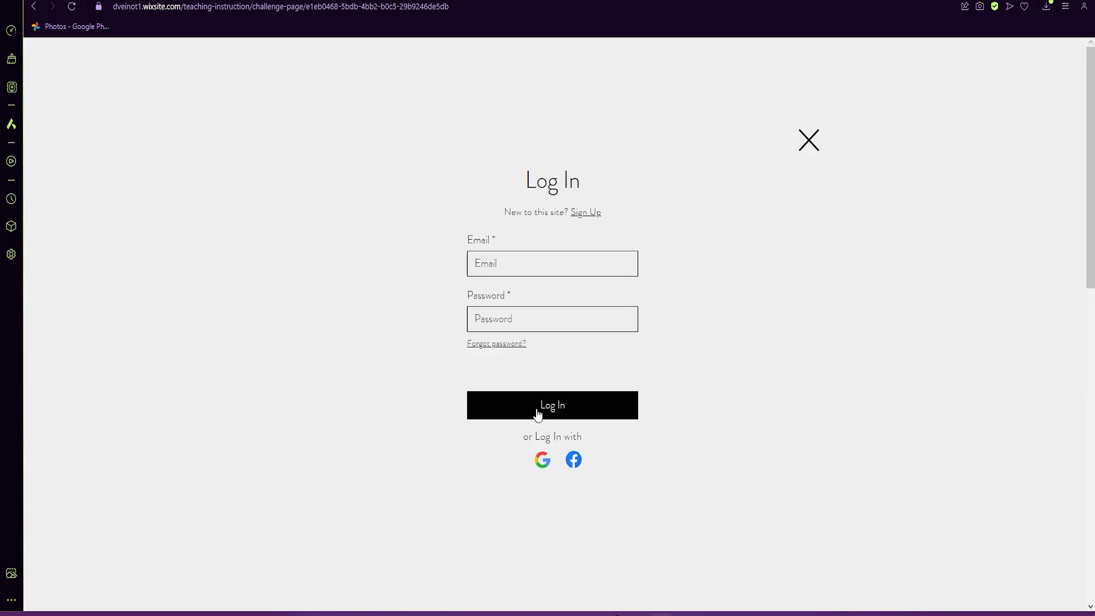
Close the member log-in form and review the 101 program page down to its price, share and join options.
{"action": "left_click", "coordinate": [810, 142]}
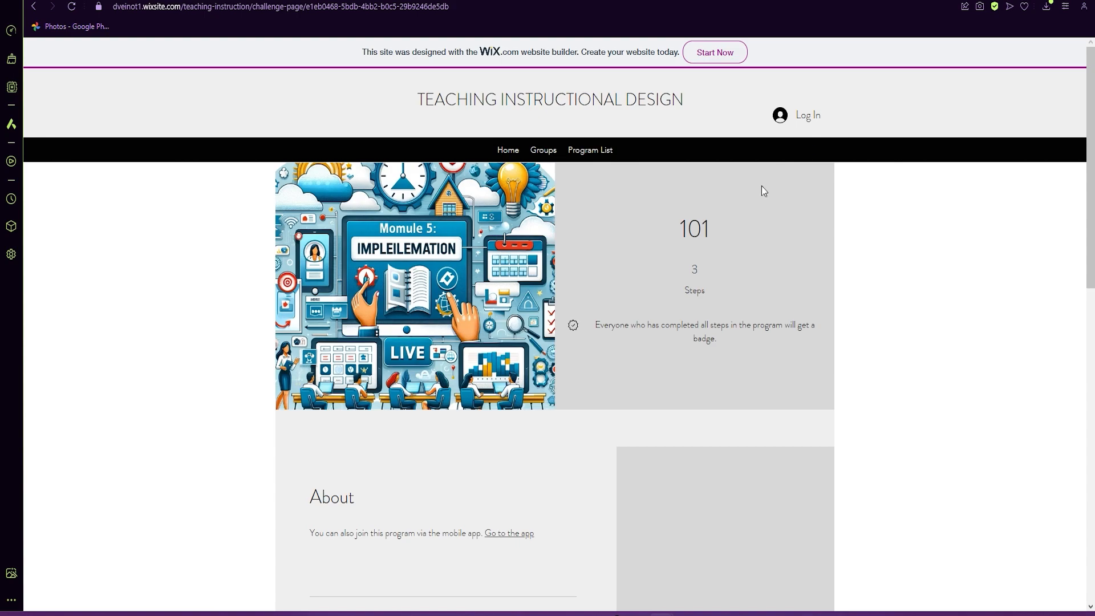
{"action": "scroll", "coordinate": [431, 411], "scroll_direction": "down", "scroll_amount": 5}
{"action": "scroll", "coordinate": [456, 411], "scroll_direction": "down", "scroll_amount": 2}
{"action": "scroll", "coordinate": [457, 411], "scroll_direction": "down", "scroll_amount": 8}
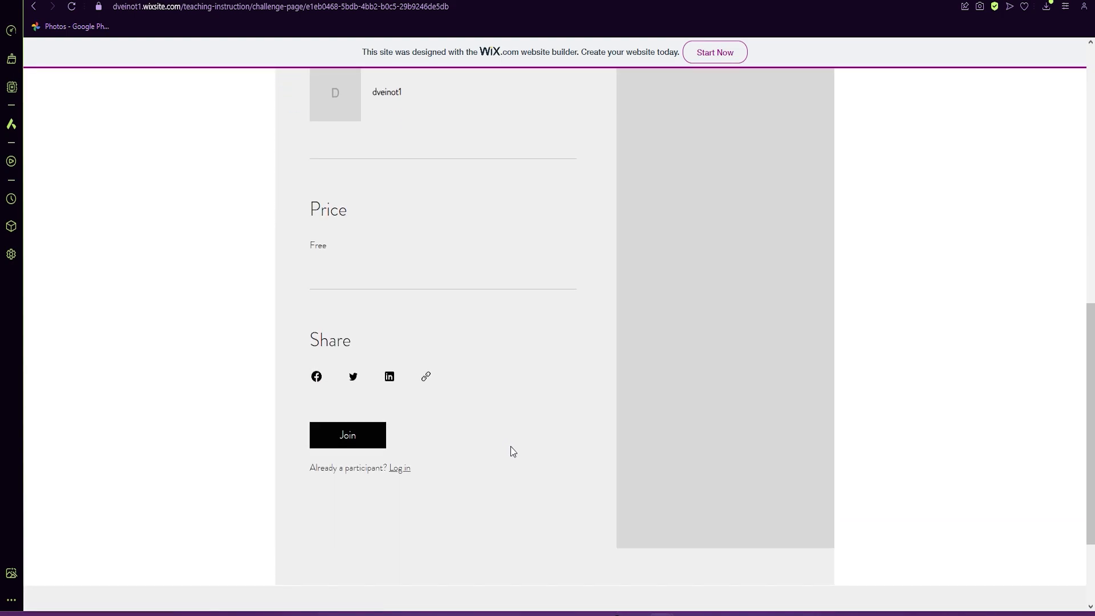
{"action": "scroll", "coordinate": [511, 445], "scroll_direction": "up", "scroll_amount": 7}
{"action": "scroll", "coordinate": [507, 455], "scroll_direction": "up", "scroll_amount": 3}
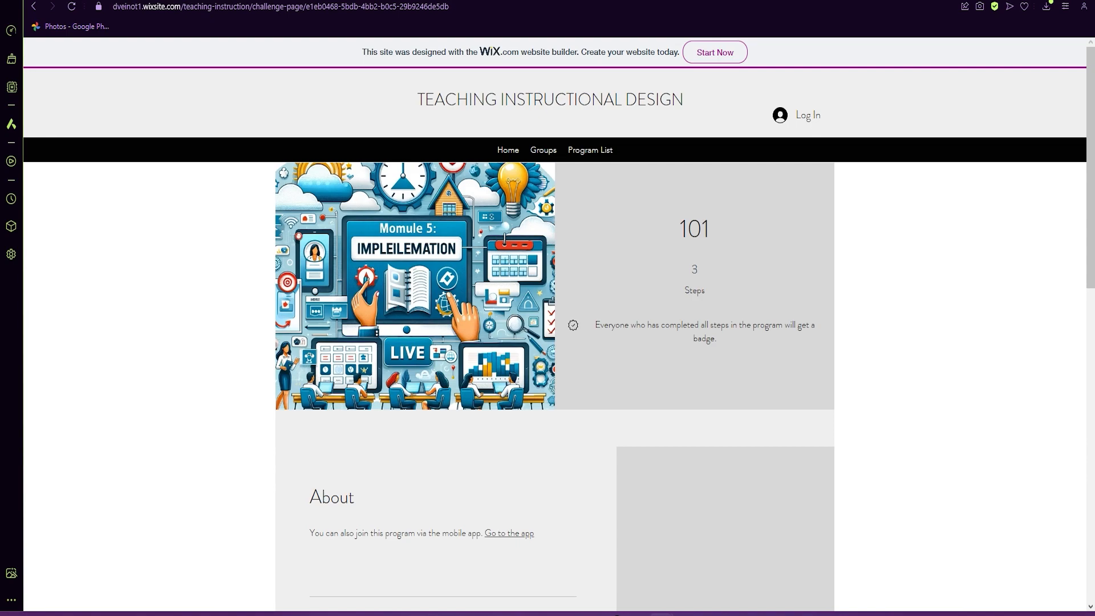
Return to the Wix editor, dismiss the open dialog and switch the Home page to the desktop version.
{"action": "key", "text": "ctrl+Tab"}
{"action": "left_click", "coordinate": [735, 200]}
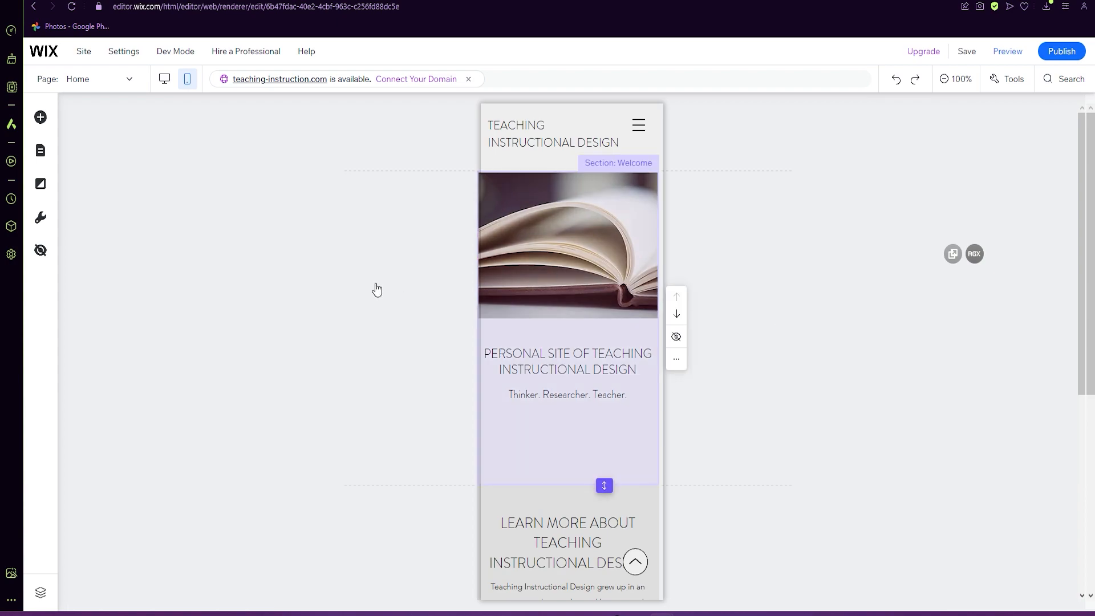
{"action": "left_click", "coordinate": [165, 80]}
Look over the desktop Home page from the header and Welcome section through the About section to the footer.
{"action": "scroll", "coordinate": [621, 392], "scroll_direction": "down", "scroll_amount": 6}
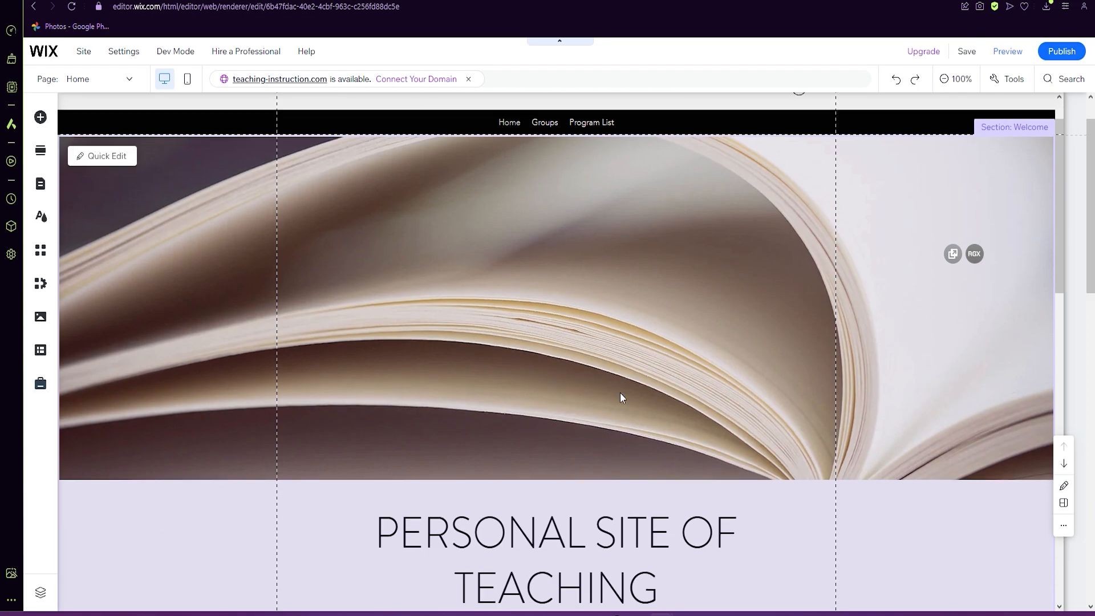
{"action": "scroll", "coordinate": [624, 394], "scroll_direction": "down", "scroll_amount": 10}
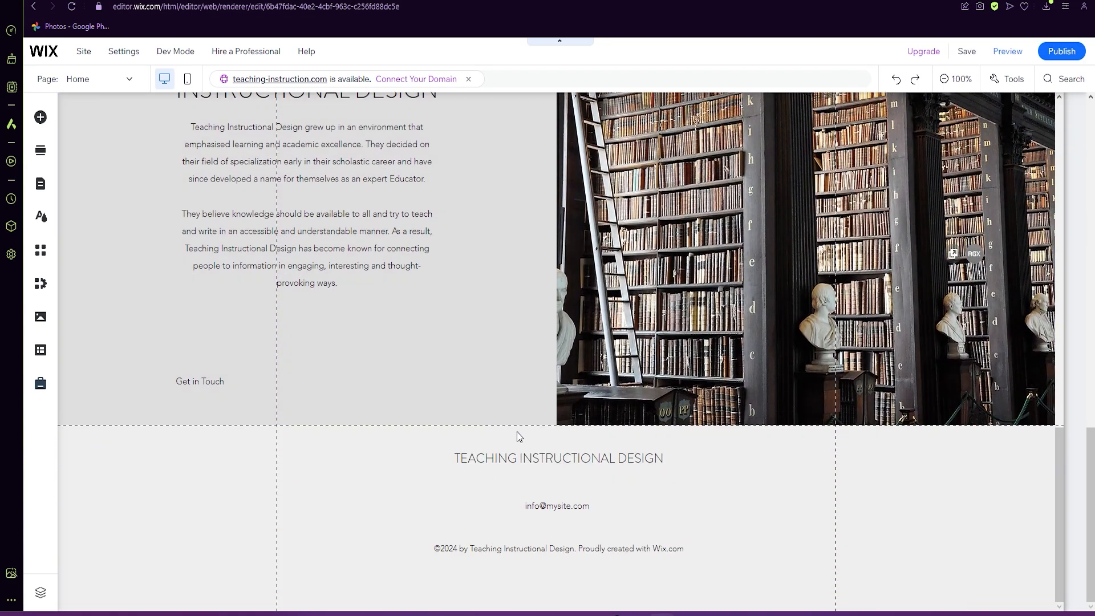
{"action": "scroll", "coordinate": [862, 501], "scroll_direction": "up", "scroll_amount": 8}
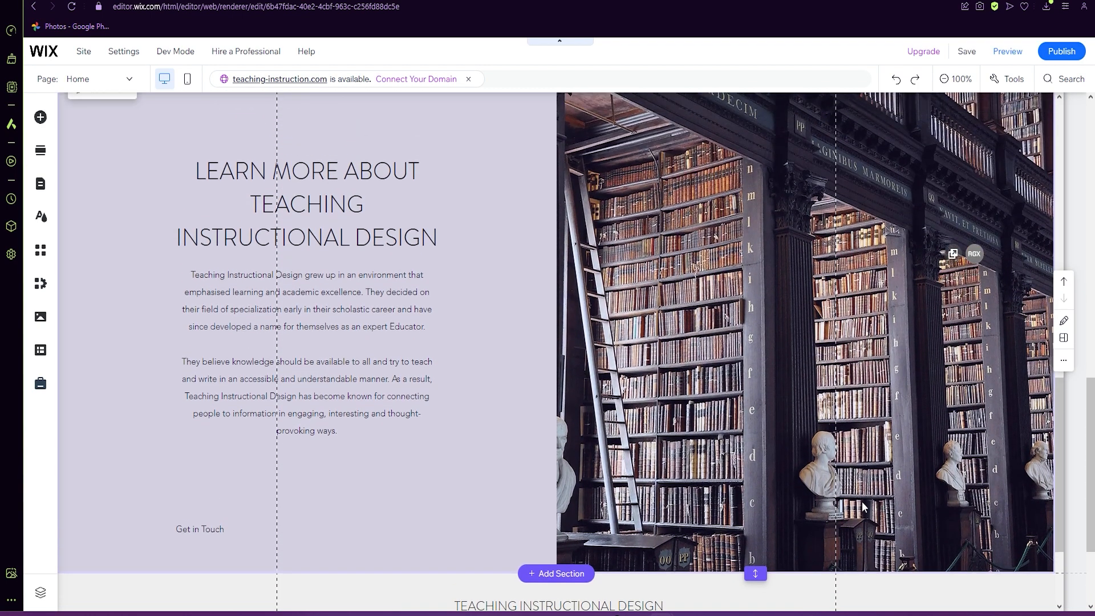
{"action": "scroll", "coordinate": [861, 501], "scroll_direction": "up", "scroll_amount": 8}
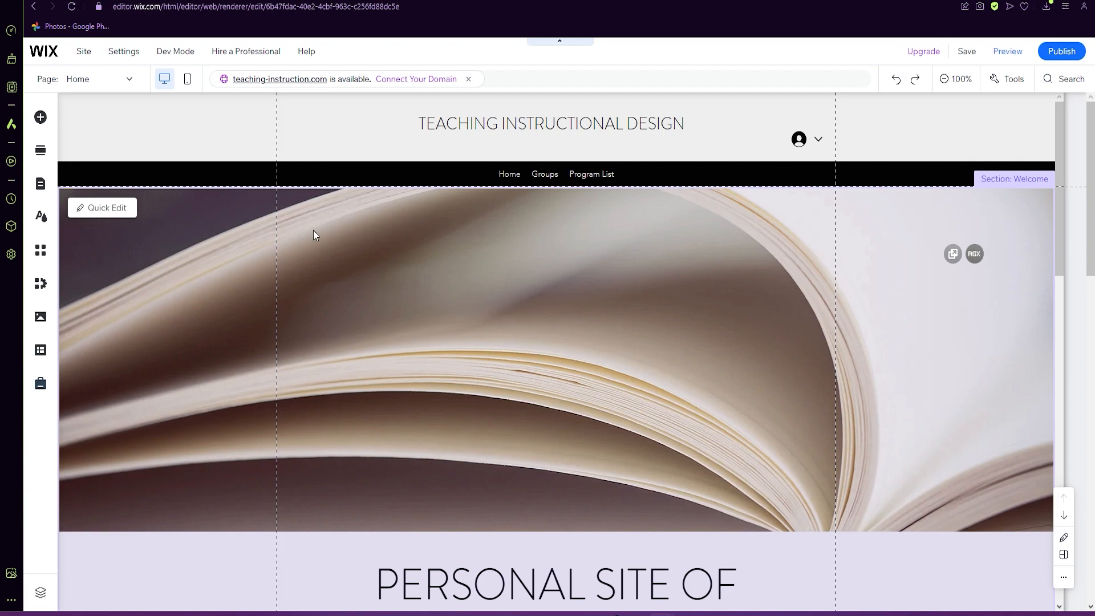
{"action": "scroll", "coordinate": [419, 449], "scroll_direction": "down", "scroll_amount": 4}
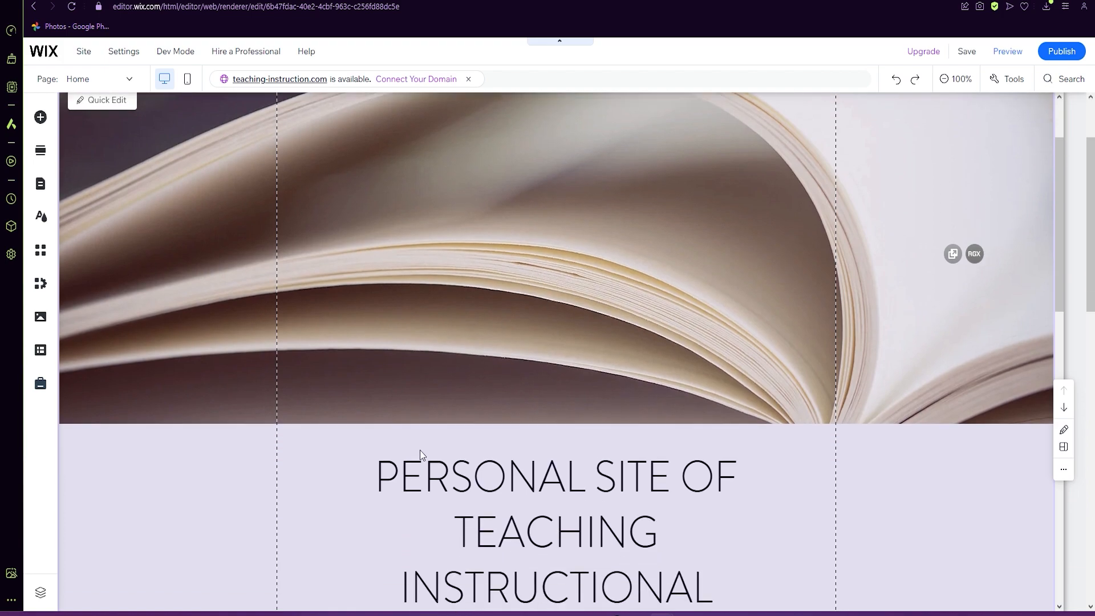
{"action": "scroll", "coordinate": [478, 457], "scroll_direction": "down", "scroll_amount": 6}
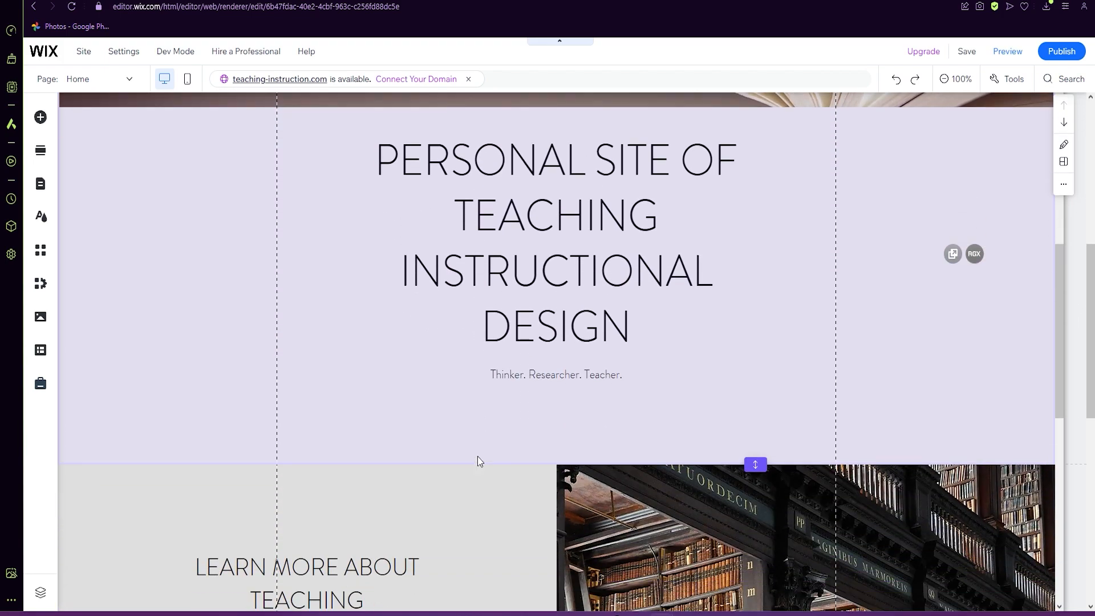
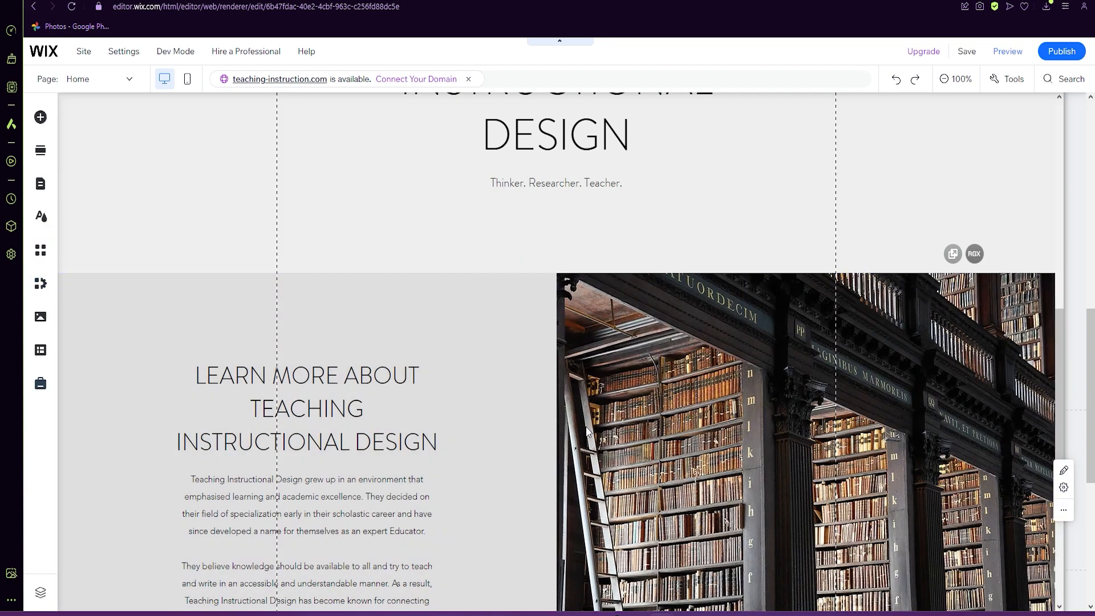
{"action": "scroll", "coordinate": [587, 425], "scroll_direction": "up", "scroll_amount": 10}
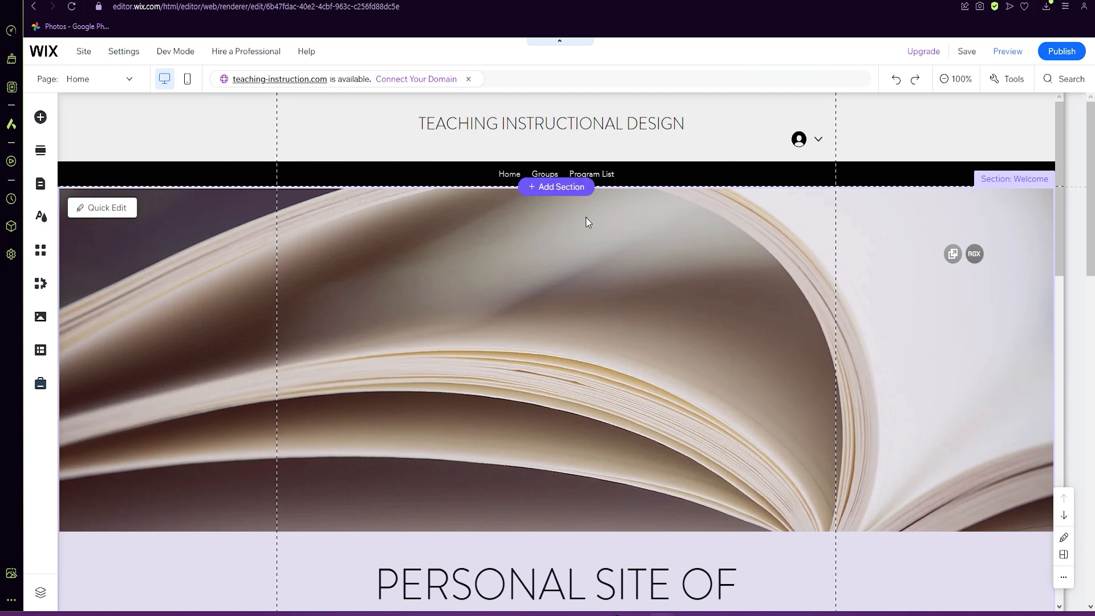
{"action": "scroll", "coordinate": [651, 420], "scroll_direction": "down", "scroll_amount": 9}
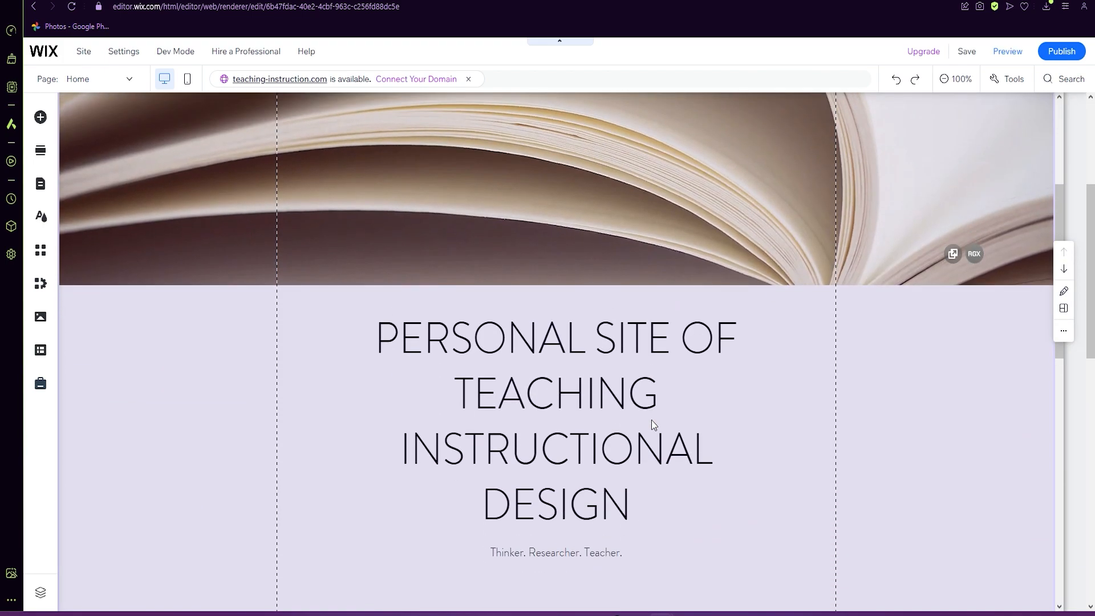
{"action": "scroll", "coordinate": [468, 507], "scroll_direction": "down", "scroll_amount": 5}
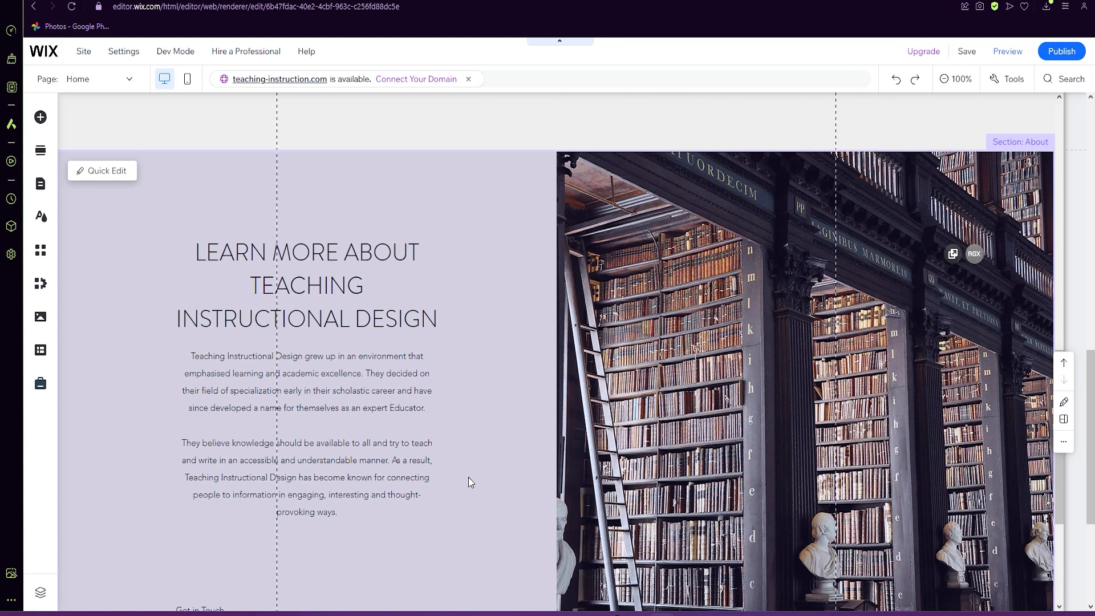
{"action": "scroll", "coordinate": [458, 450], "scroll_direction": "down", "scroll_amount": 2}
{"action": "scroll", "coordinate": [458, 451], "scroll_direction": "up", "scroll_amount": 10}
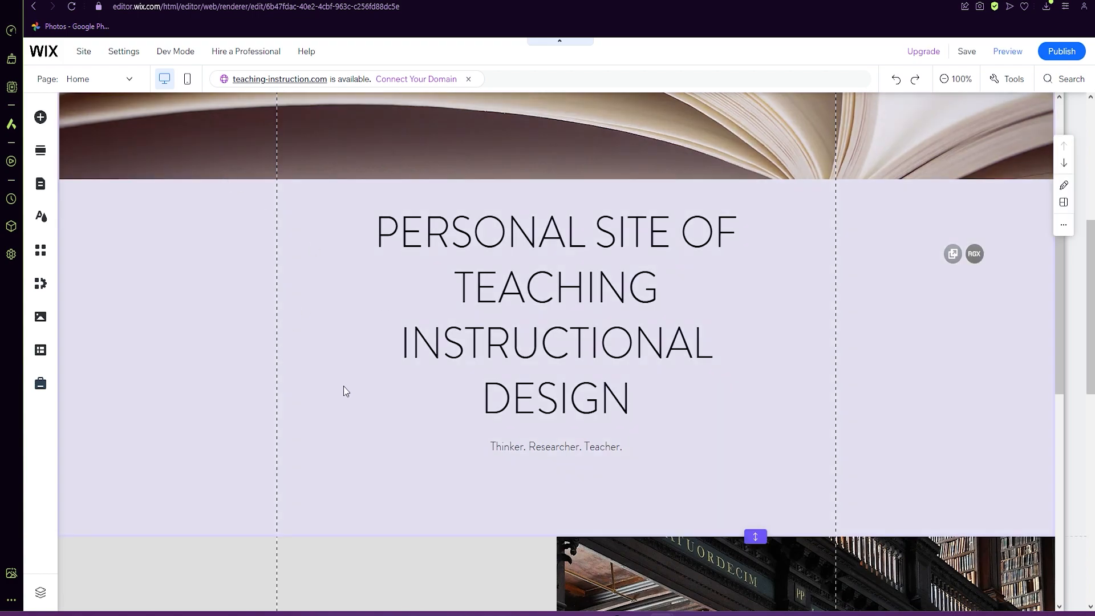
{"action": "scroll", "coordinate": [523, 359], "scroll_direction": "up", "scroll_amount": 7}
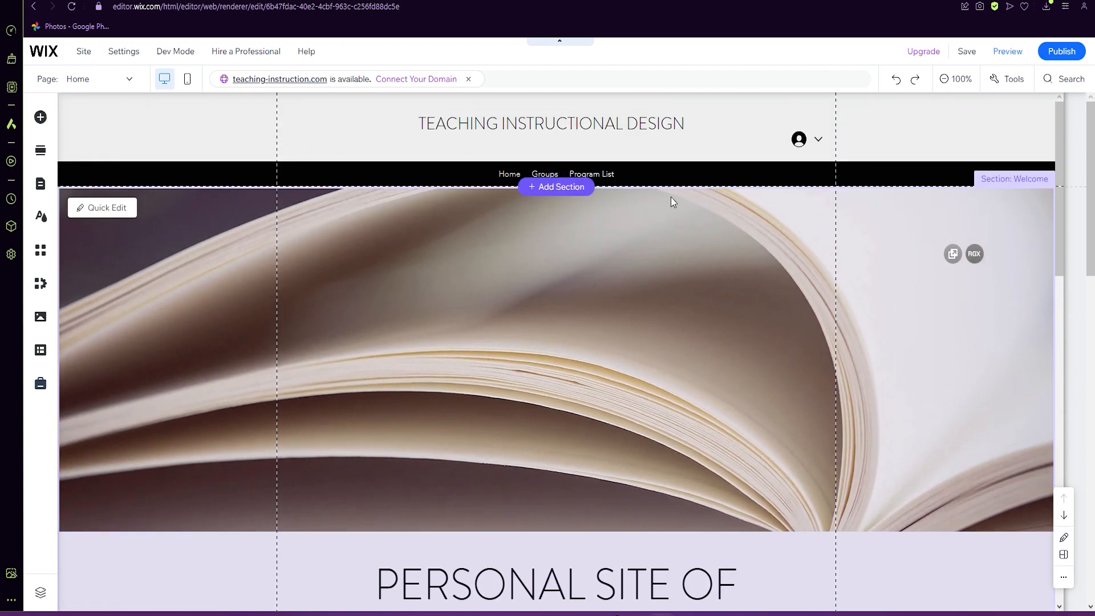